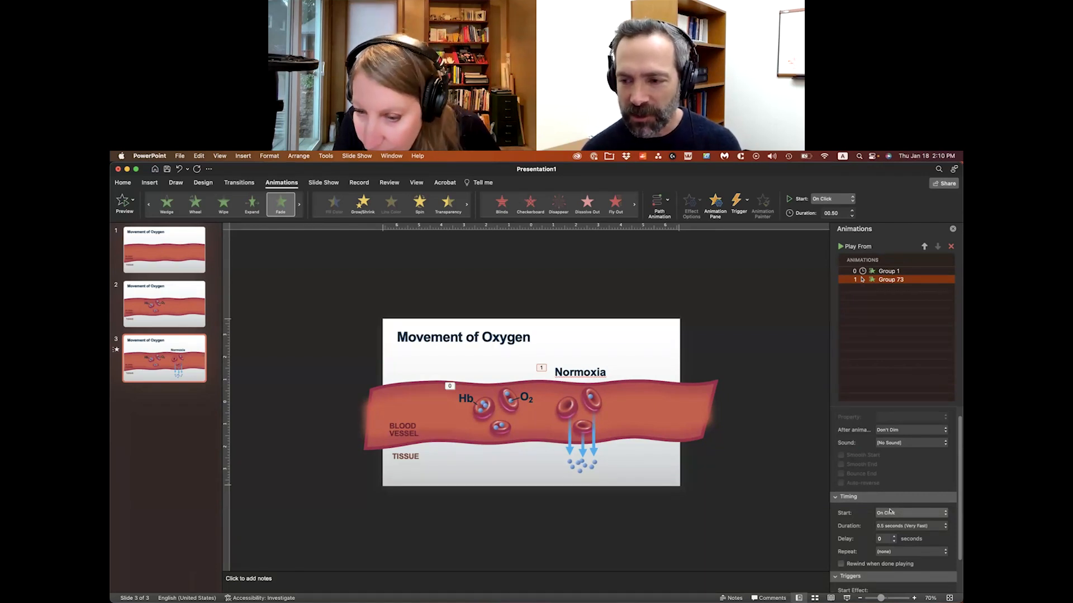
- Review the timing settings of the Normoxia group's fade animation on slide 3
{"action": "left_click", "coordinate": [892, 512]}
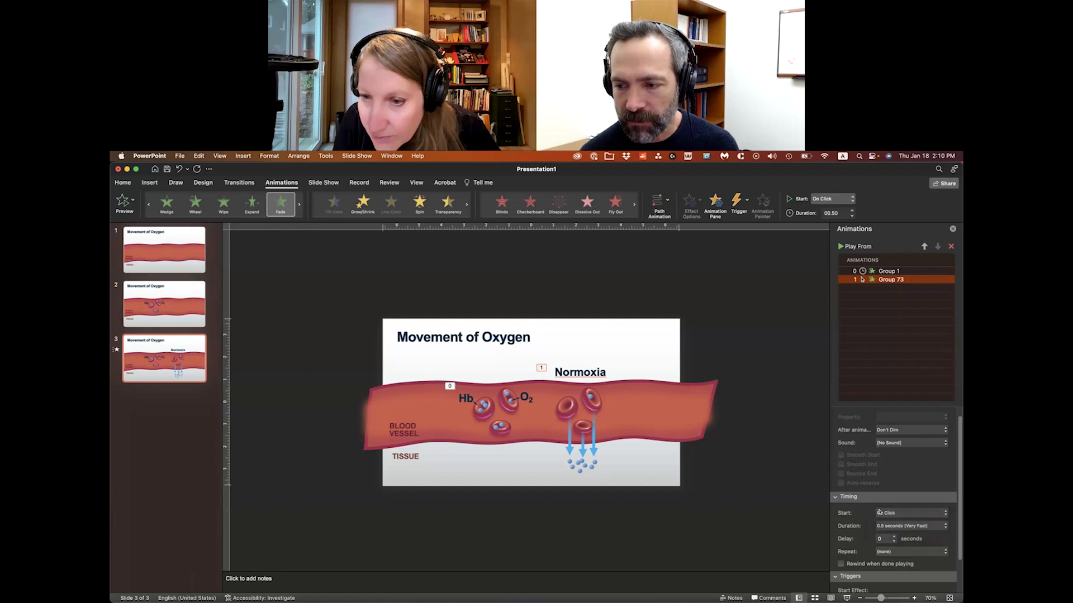
{"action": "left_click", "coordinate": [891, 514]}
{"action": "scroll", "coordinate": [880, 510], "scroll_direction": "down", "scroll_amount": 1}
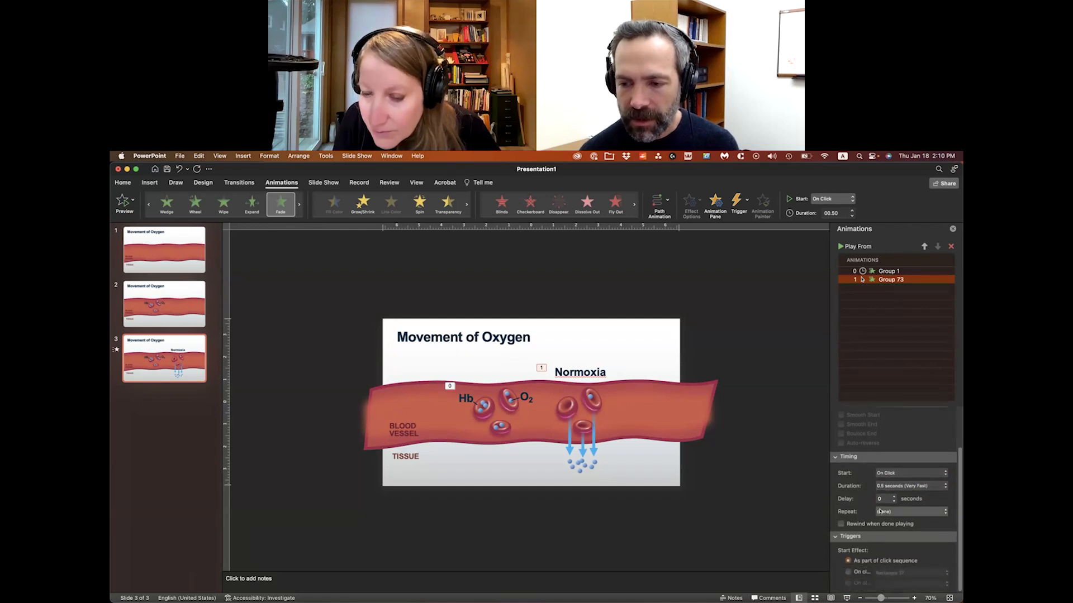
{"action": "left_click", "coordinate": [750, 399]}
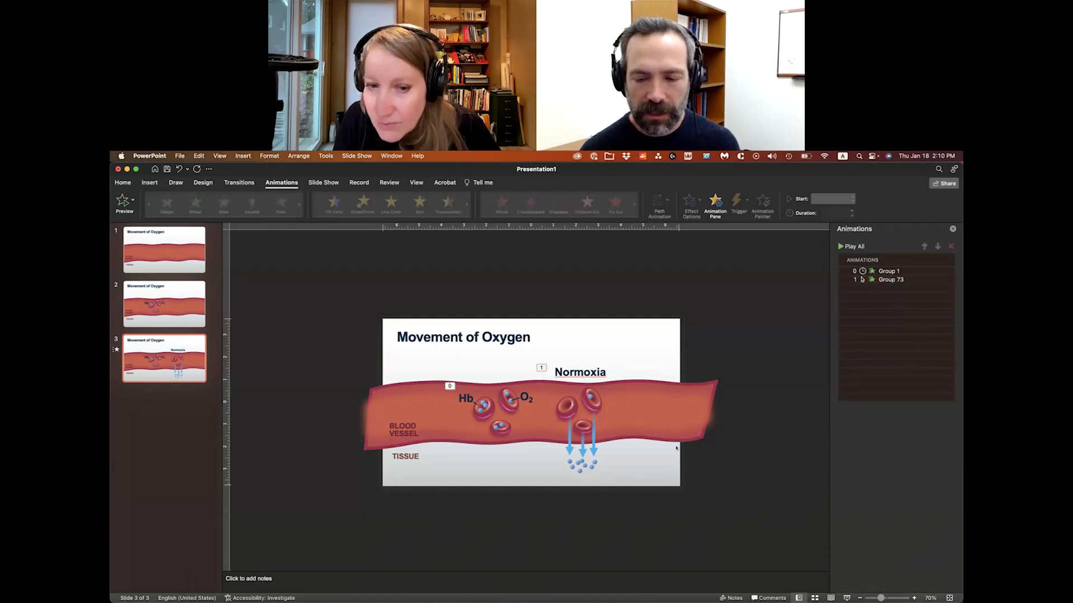
- Play slide 3 as a slide show, step through both blood cell fade-ins twice, and return to editing
{"action": "left_click", "coordinate": [847, 597]}
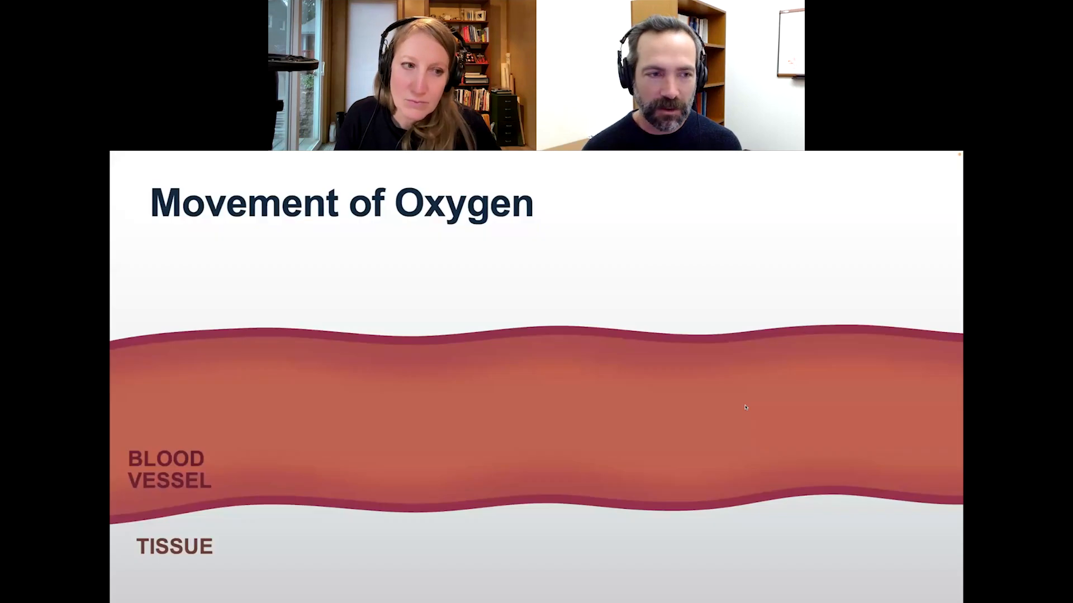
{"action": "key", "text": "Right"}
{"action": "key", "text": "Right"}
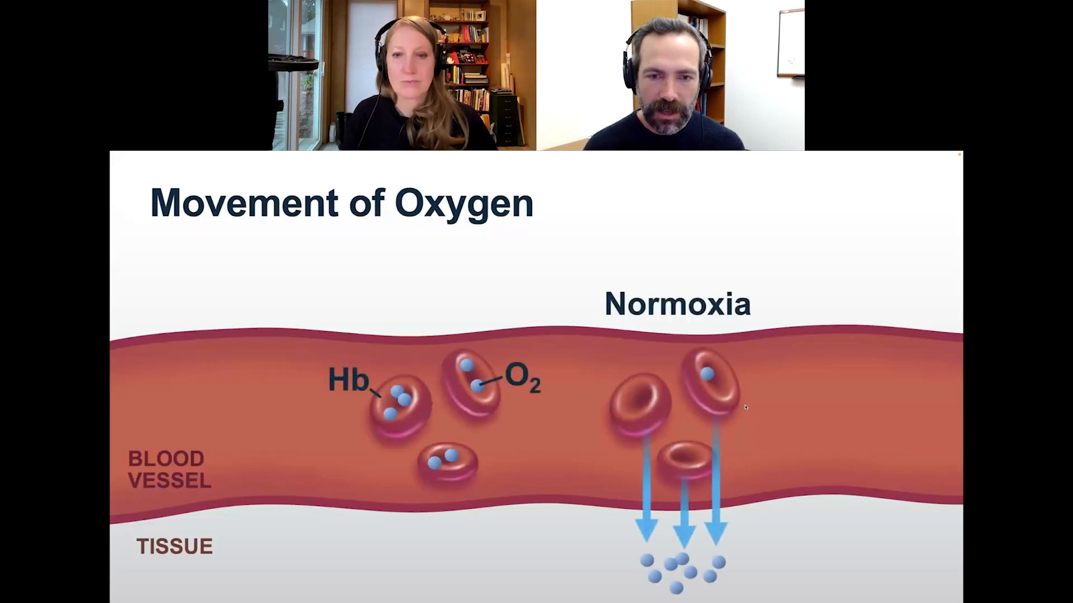
{"action": "key", "text": "Left"}
{"action": "key", "text": "Left"}
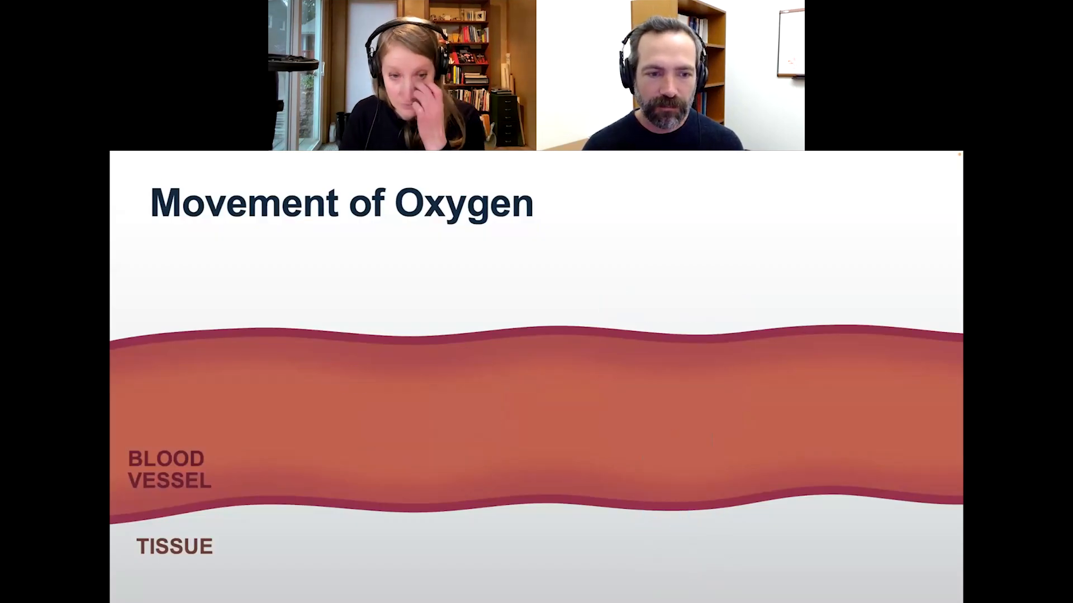
{"action": "key", "text": "Right"}
{"action": "key", "text": "Right"}
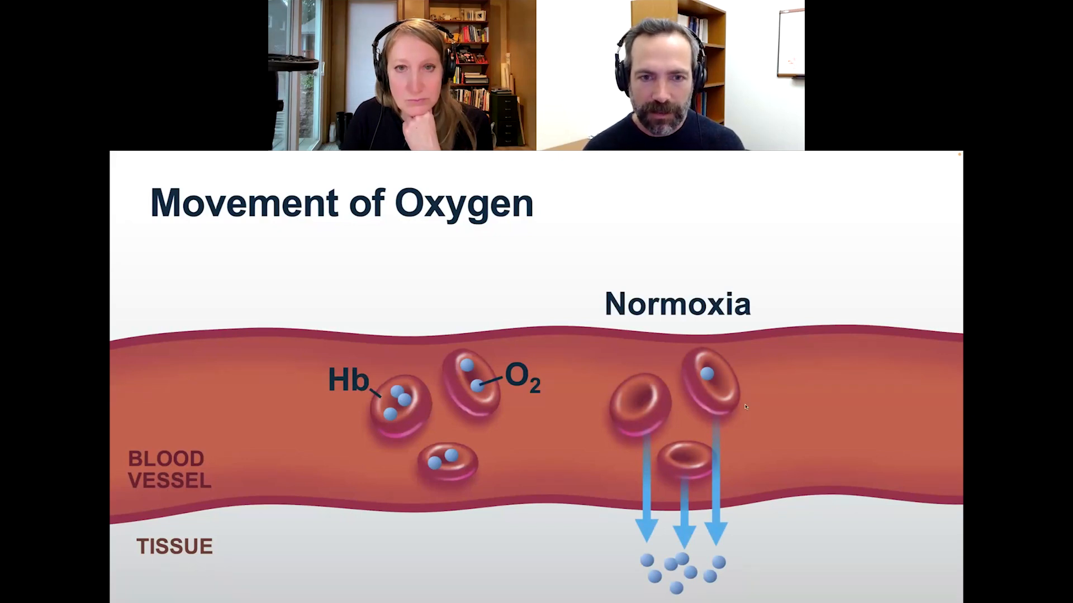
{"action": "key", "text": "Escape"}
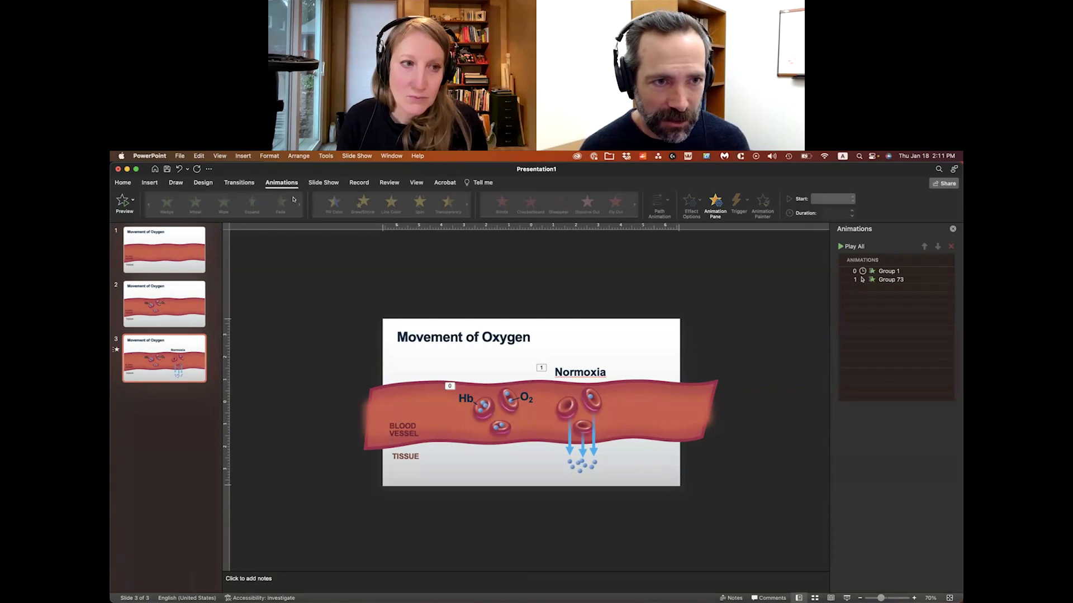
{"action": "left_click", "coordinate": [481, 414]}
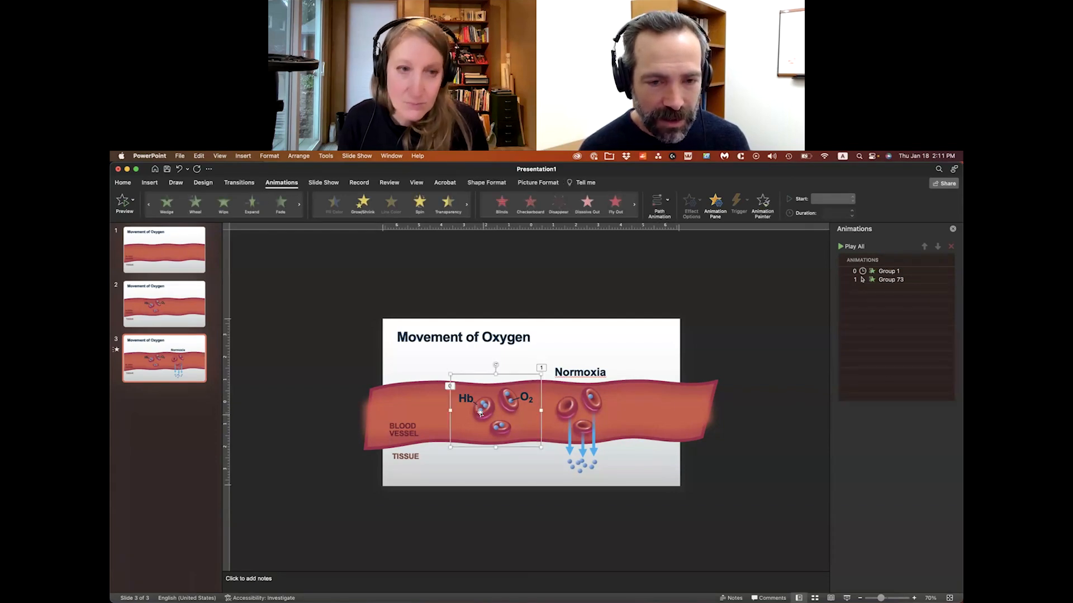
{"action": "left_click_drag", "start_coordinate": [480, 413], "coordinate": [428, 412]}
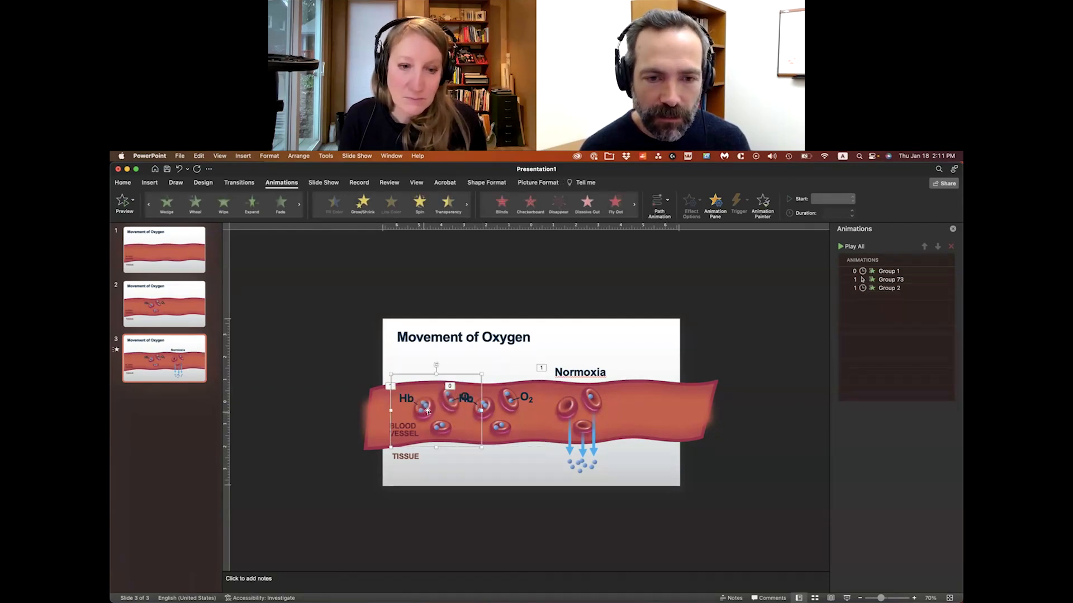
{"action": "key", "text": "super+z"}
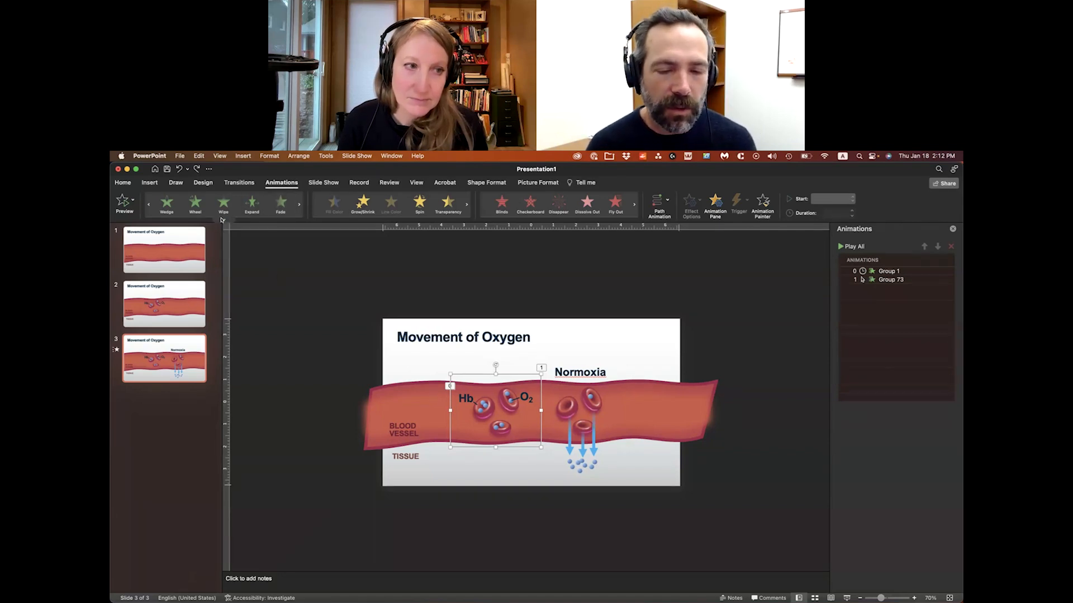
- Examine which animation entries belong to the labelled Hb and O2 blood cell group on slide 3
{"action": "left_click", "coordinate": [508, 407]}
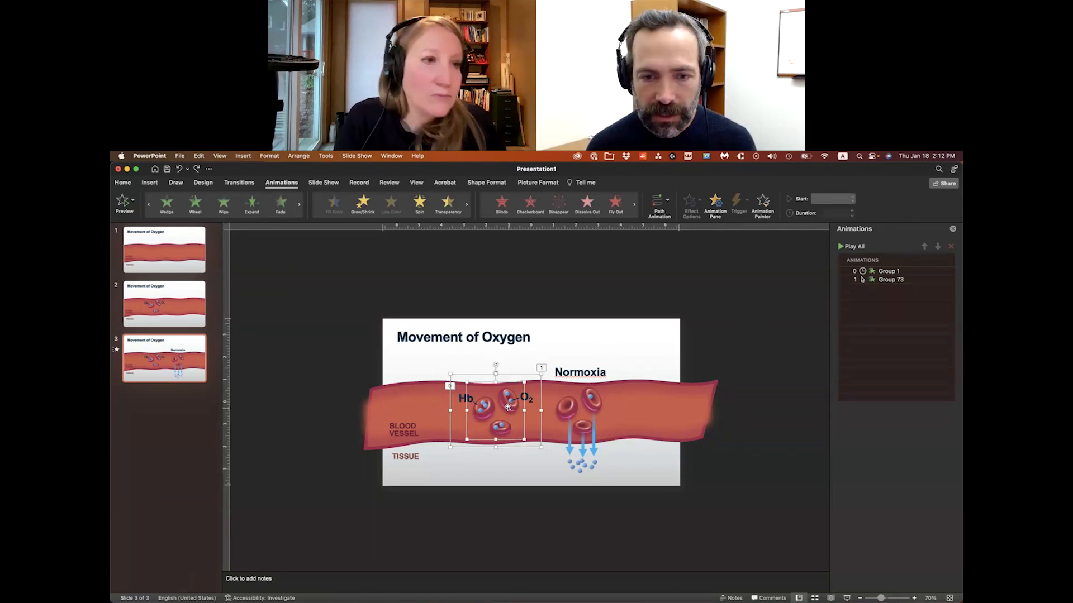
{"action": "left_click", "coordinate": [553, 334]}
{"action": "left_click", "coordinate": [509, 411]}
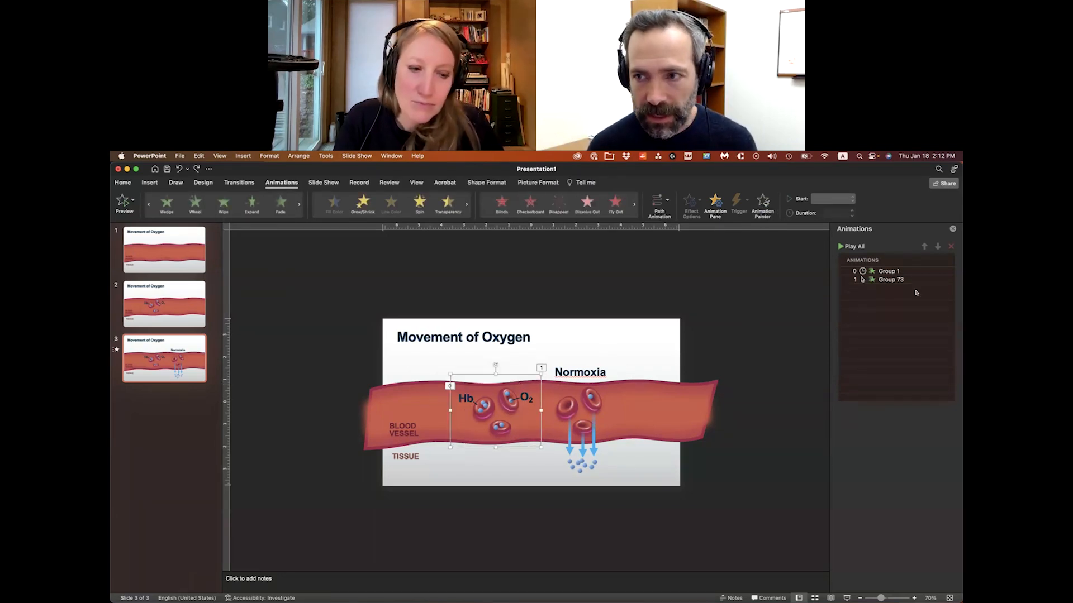
{"action": "left_click", "coordinate": [900, 272]}
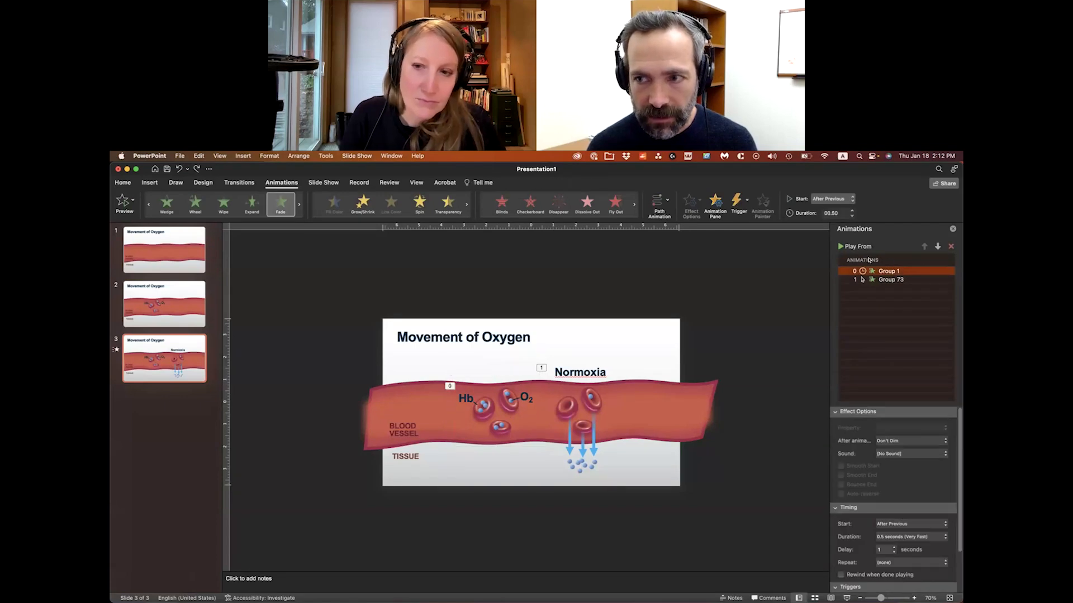
{"action": "left_click", "coordinate": [508, 411]}
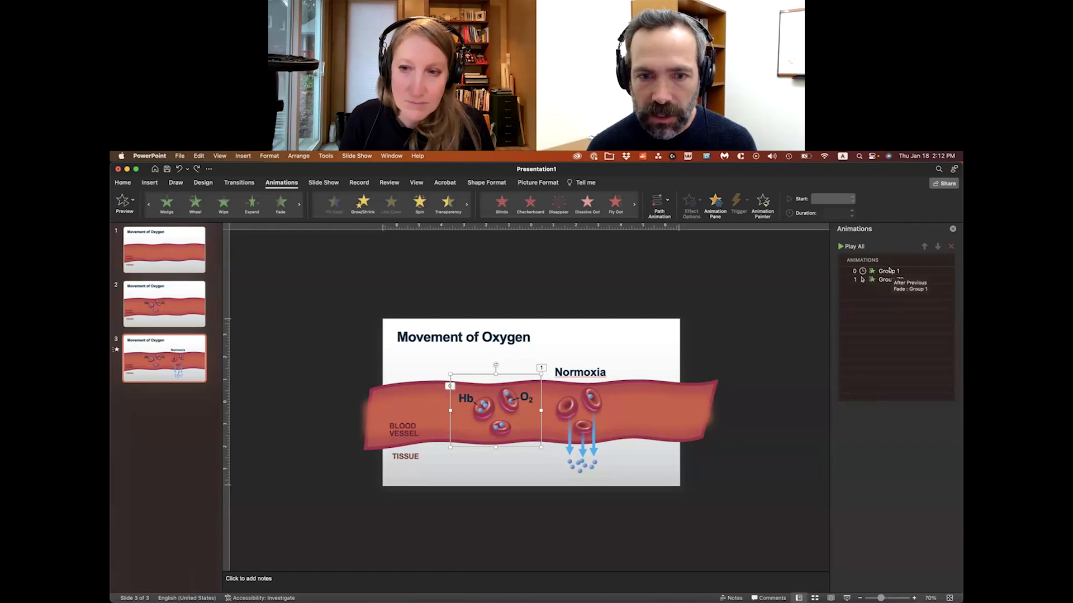
{"action": "left_click", "coordinate": [889, 271]}
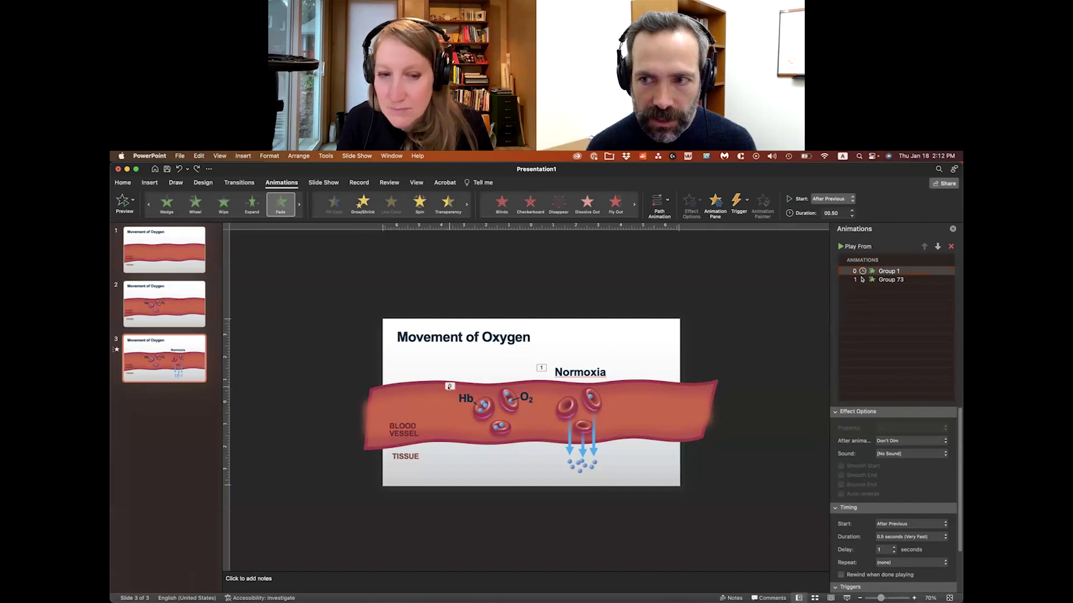
{"action": "left_click", "coordinate": [449, 386]}
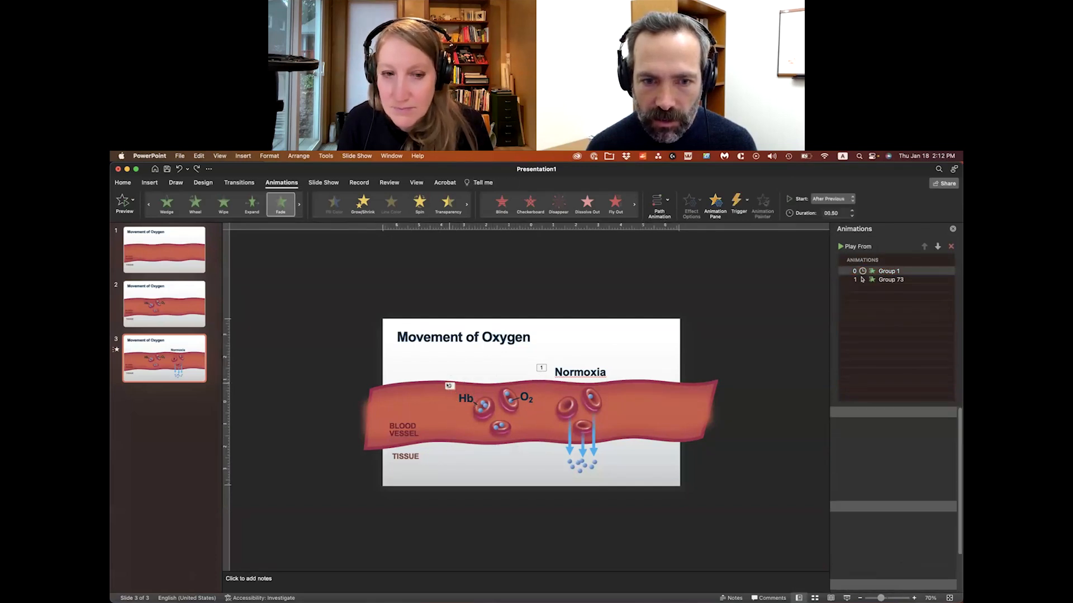
{"action": "left_click", "coordinate": [911, 270]}
{"action": "left_click", "coordinate": [907, 284]}
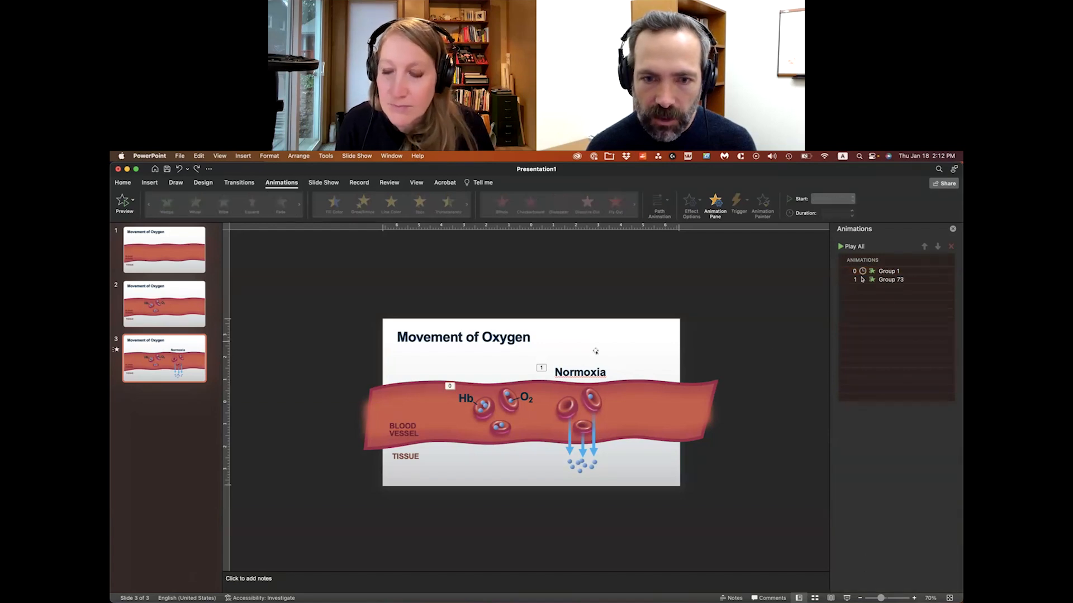
- Add a Lines motion path animation to the Hb and O2 blood cell group
{"action": "left_click", "coordinate": [514, 403]}
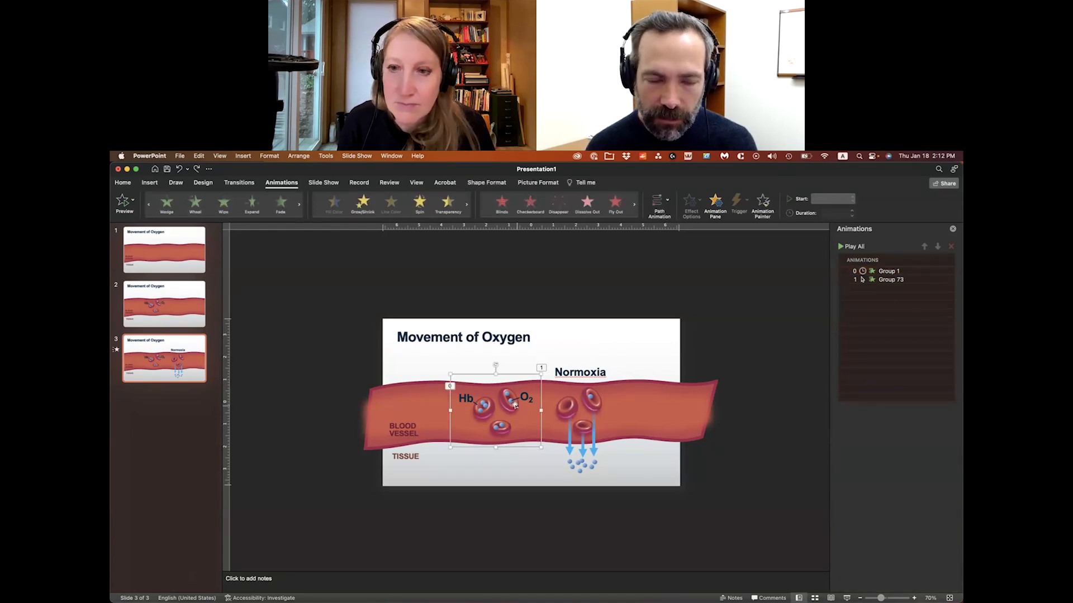
{"action": "left_click", "coordinate": [222, 220]}
{"action": "left_click", "coordinate": [222, 220]}
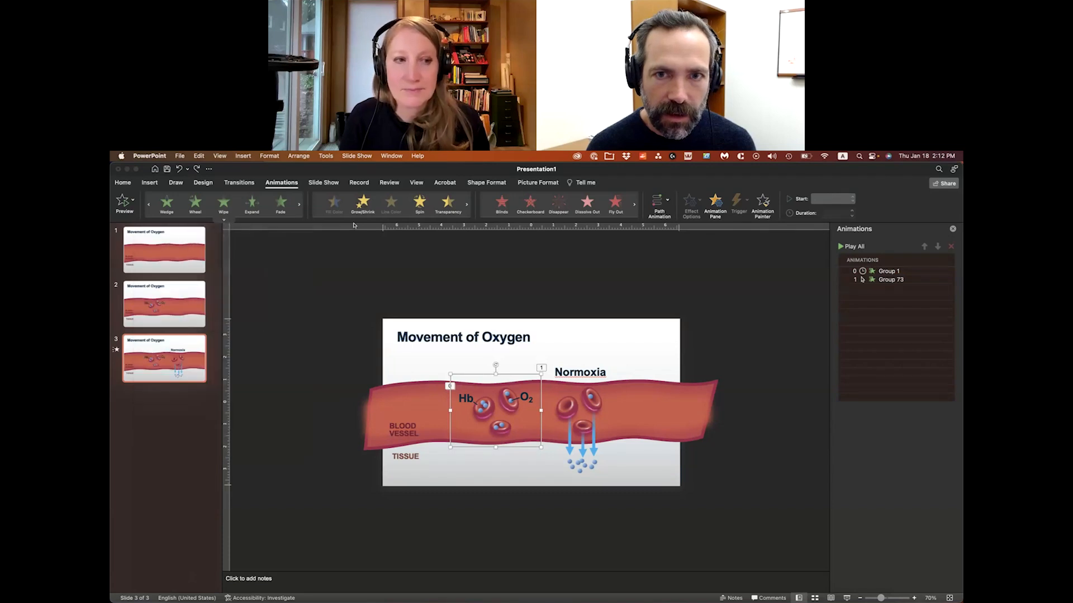
{"action": "left_click", "coordinate": [666, 197]}
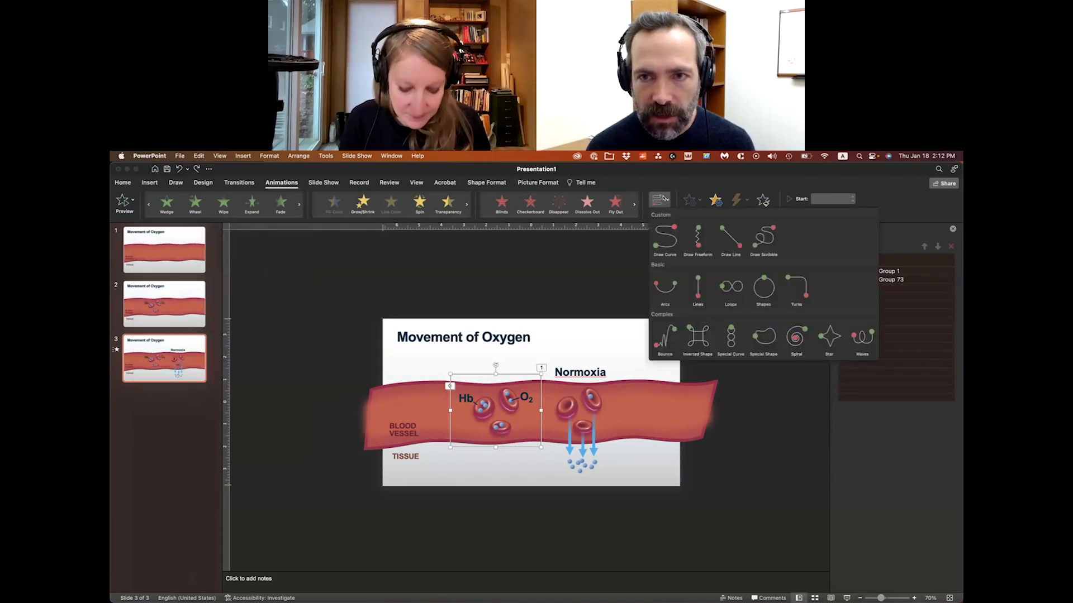
{"action": "left_click", "coordinate": [697, 285]}
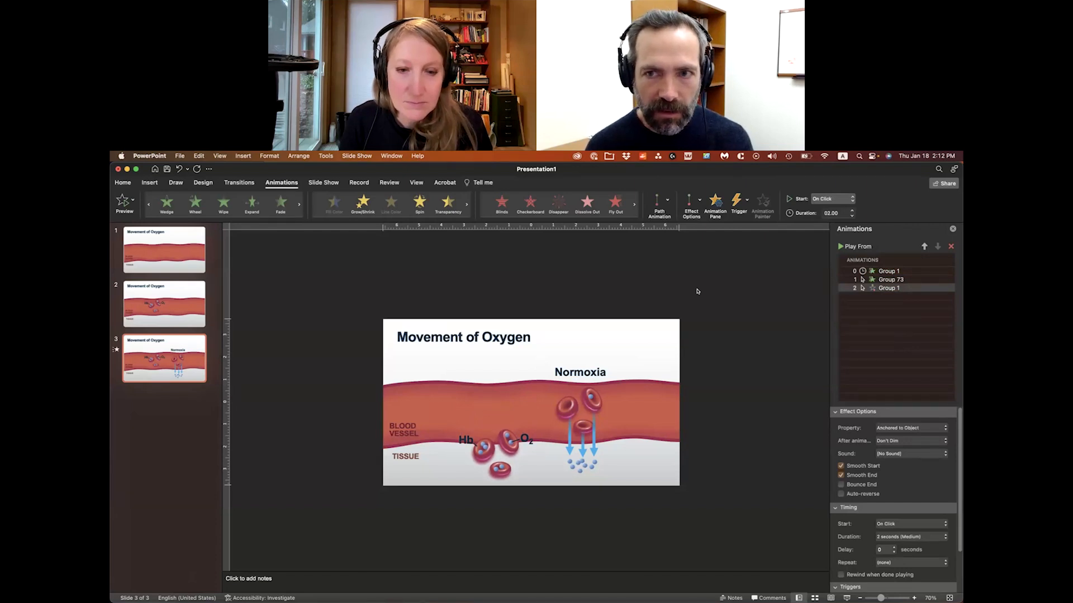
- Set the blood cell group's motion path direction to Left and reverse the path direction
{"action": "left_click", "coordinate": [691, 200]}
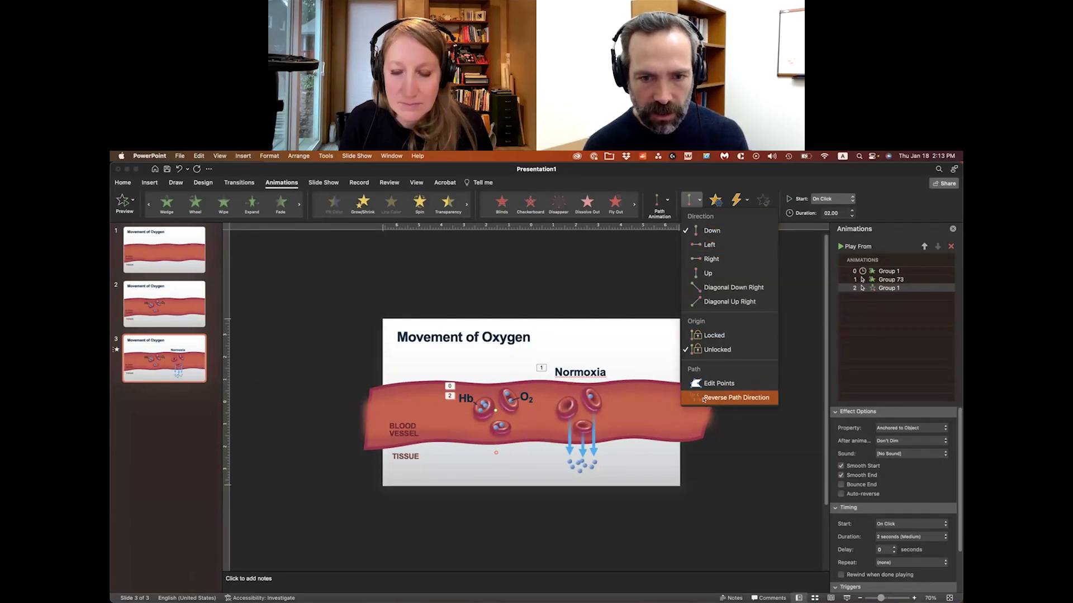
{"action": "left_click", "coordinate": [703, 398]}
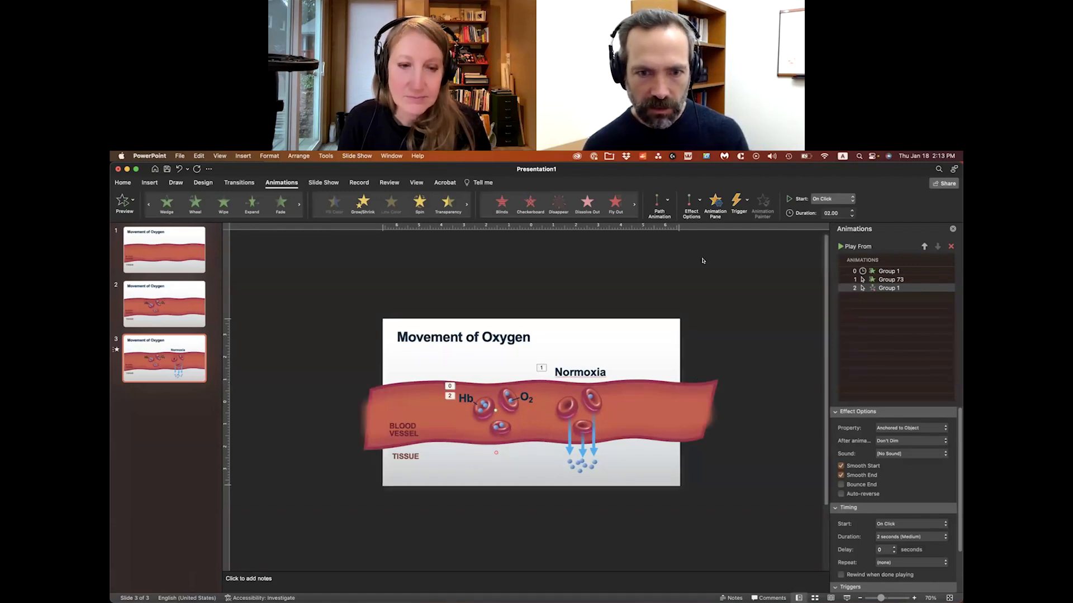
{"action": "left_click", "coordinate": [692, 200]}
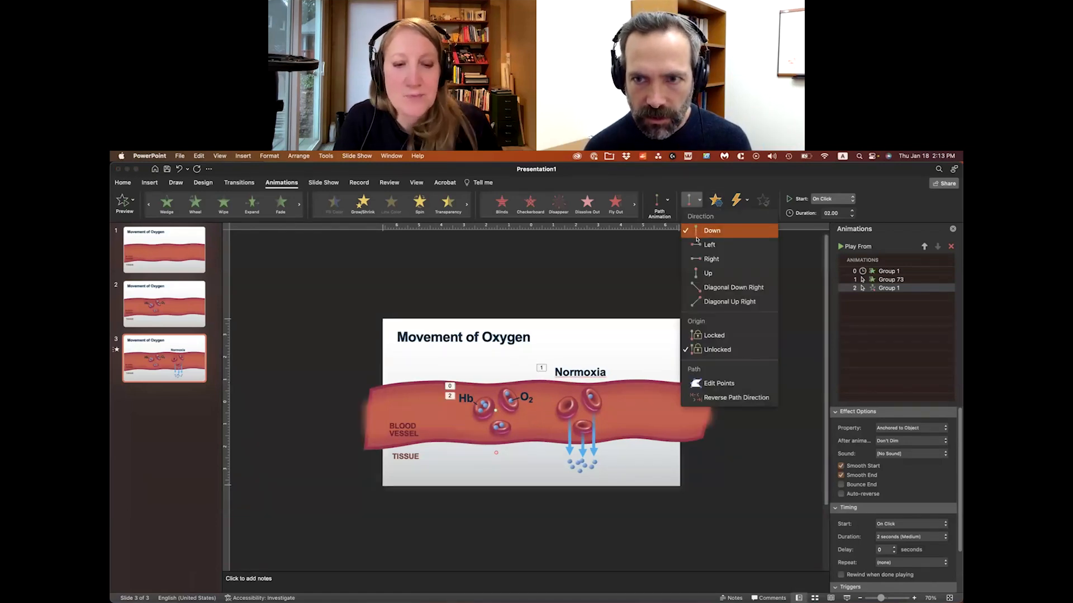
{"action": "left_click", "coordinate": [705, 244]}
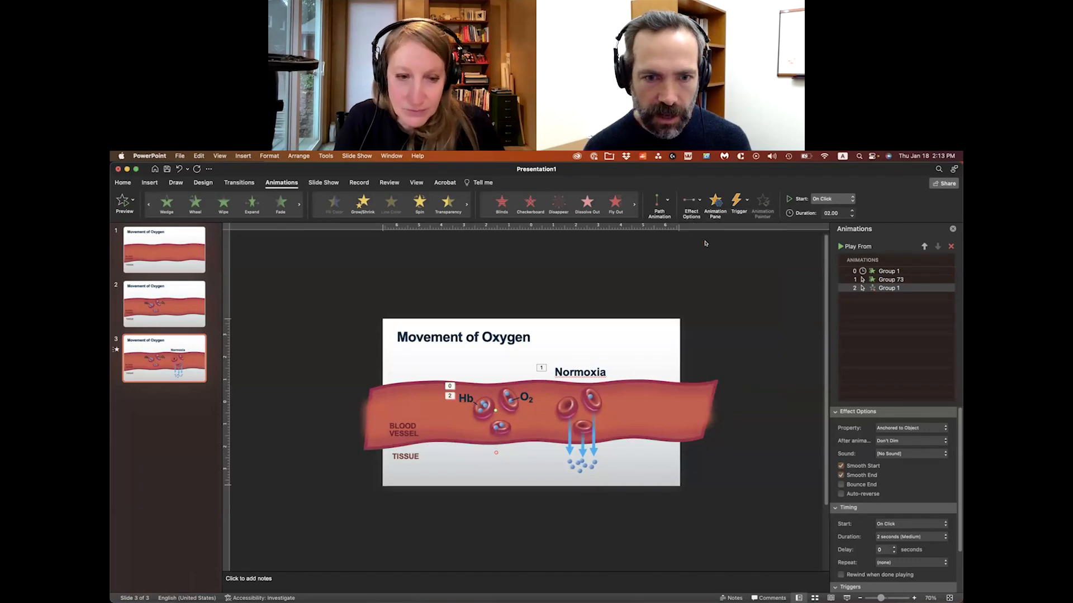
{"action": "left_click", "coordinate": [698, 210]}
{"action": "left_click", "coordinate": [711, 396]}
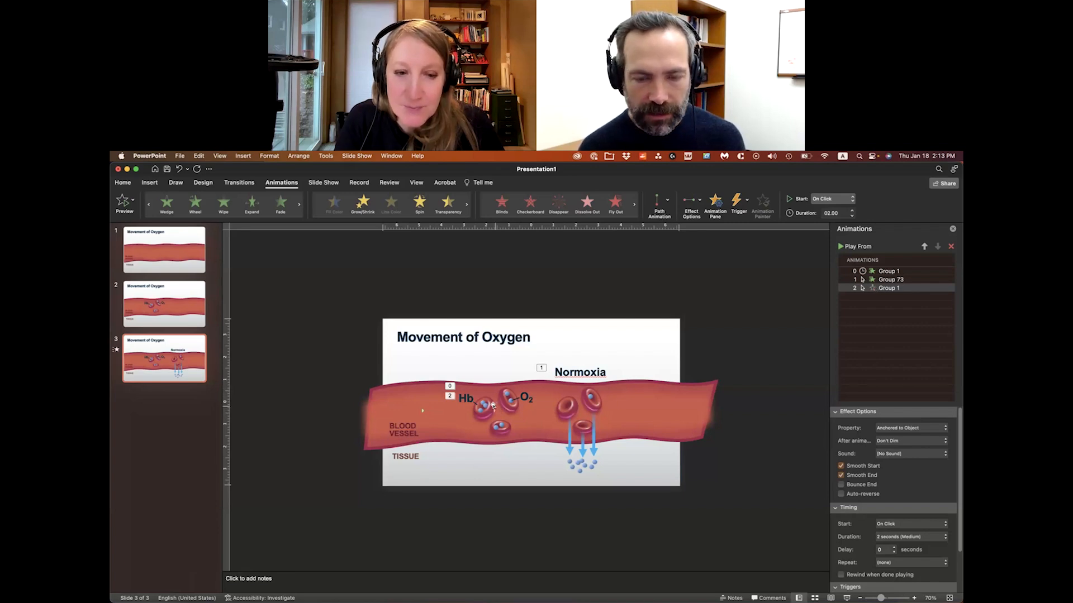
- Move the Group 1 motion path to the first animation position and start it After Previous with a 1.5-second delay
{"action": "left_click_drag", "start_coordinate": [878, 281], "coordinate": [864, 289]}
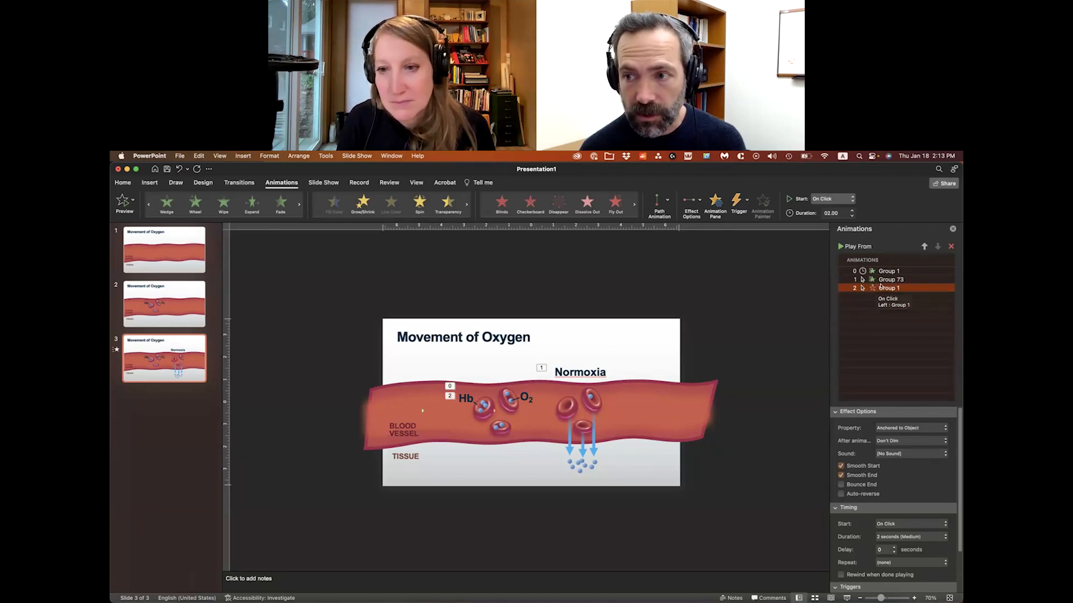
{"action": "left_click_drag", "start_coordinate": [881, 287], "coordinate": [880, 269]}
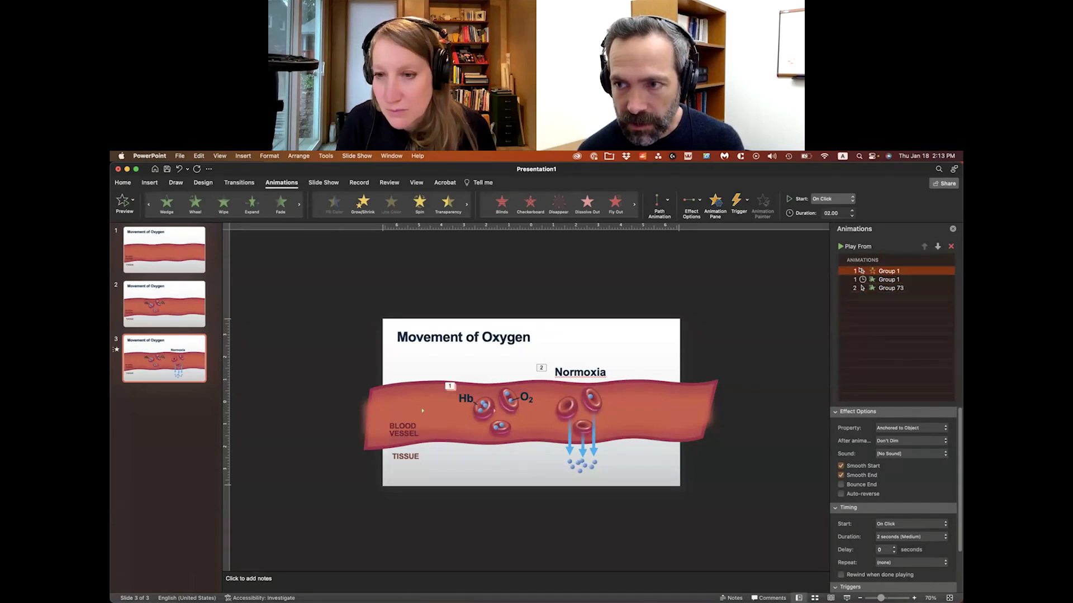
{"action": "left_click", "coordinate": [889, 524]}
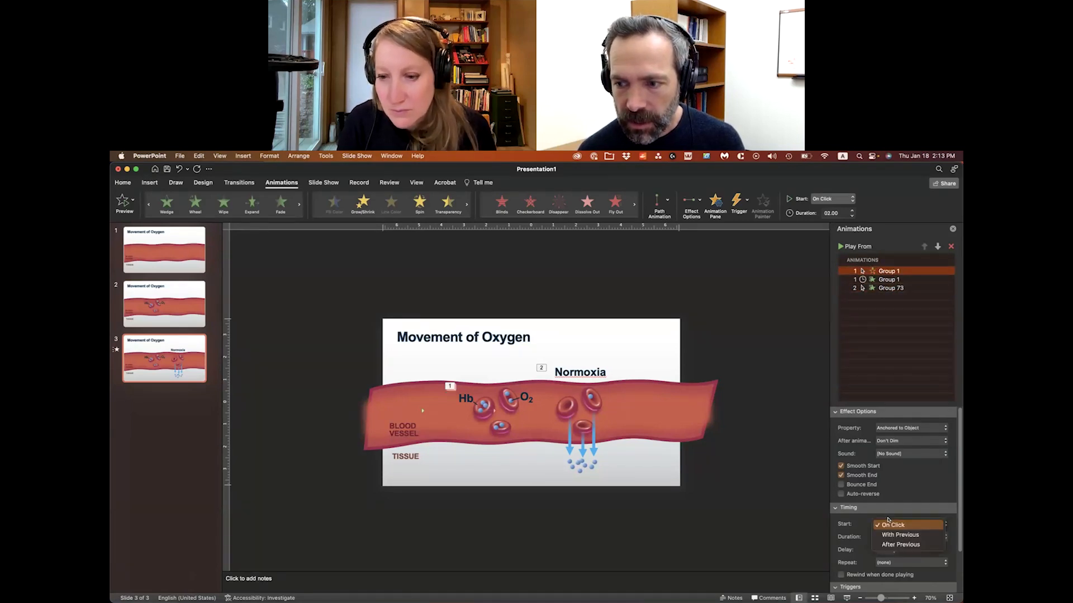
{"action": "left_click", "coordinate": [891, 546]}
{"action": "left_click", "coordinate": [894, 548]}
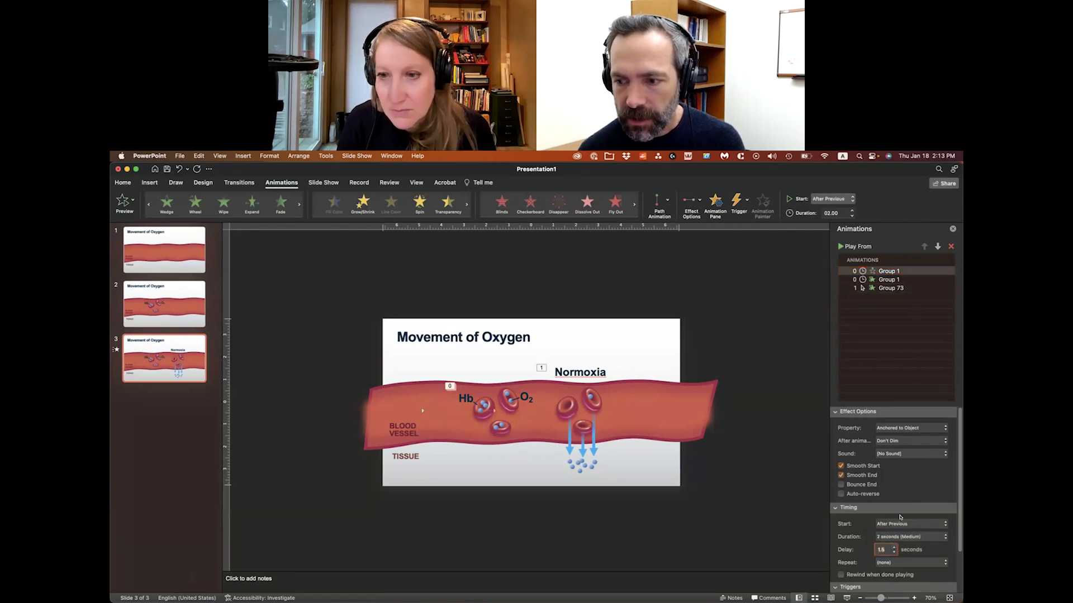
- Set the delay of both Group 1 animations, the fade and the motion path, to 1 second
{"action": "left_click", "coordinate": [887, 279]}
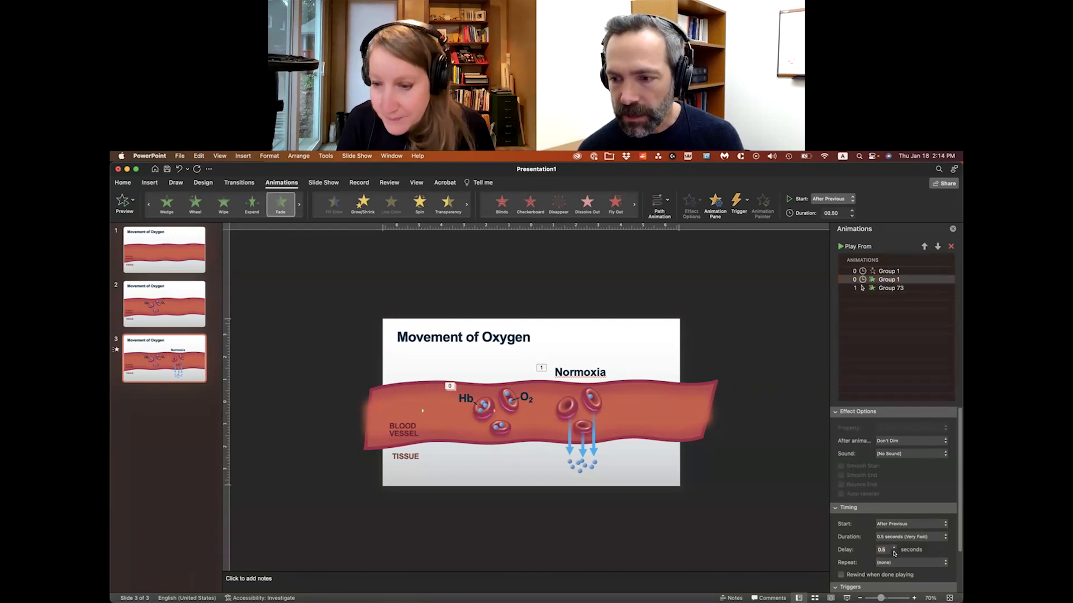
{"action": "left_click", "coordinate": [894, 551]}
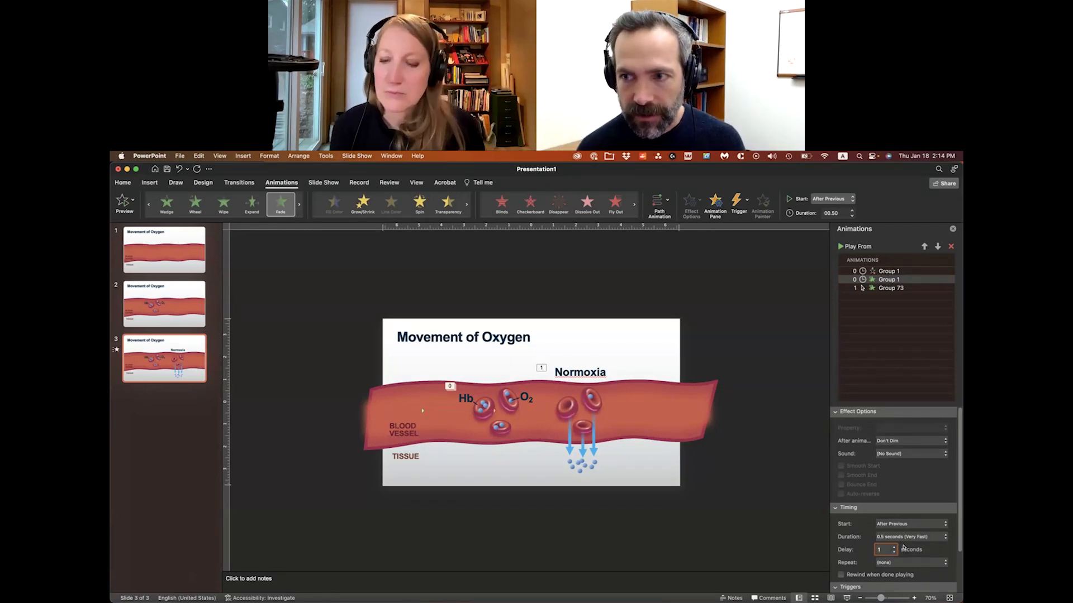
{"action": "left_click", "coordinate": [889, 271]}
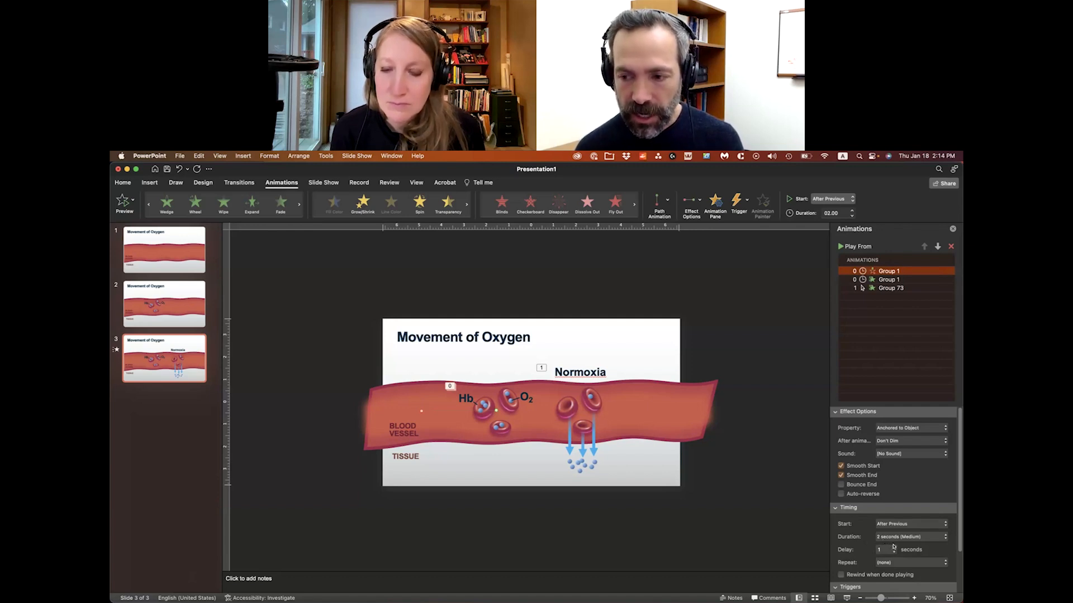
{"action": "left_click", "coordinate": [890, 278]}
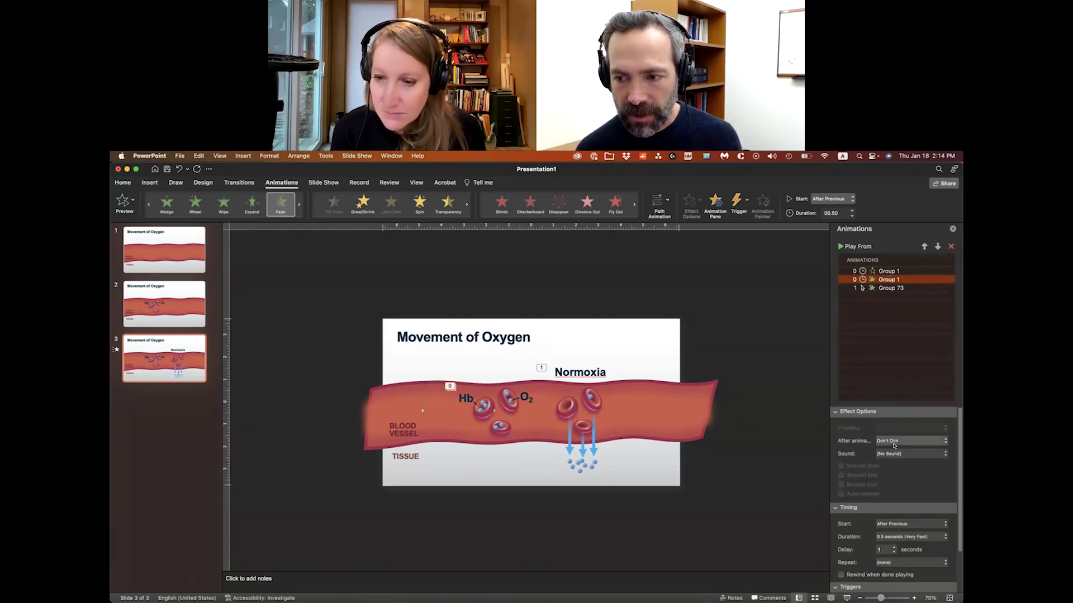
- Check the start options of both Group 1 animations and set the fade to start With Previous
{"action": "left_click", "coordinate": [886, 523]}
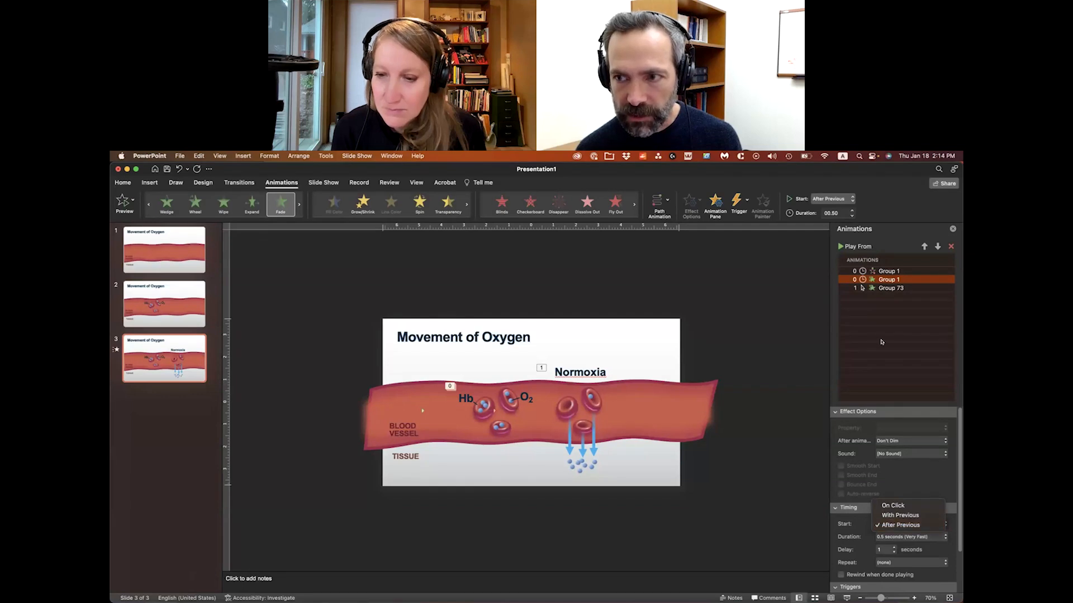
{"action": "left_click", "coordinate": [880, 272]}
{"action": "left_click", "coordinate": [880, 272]}
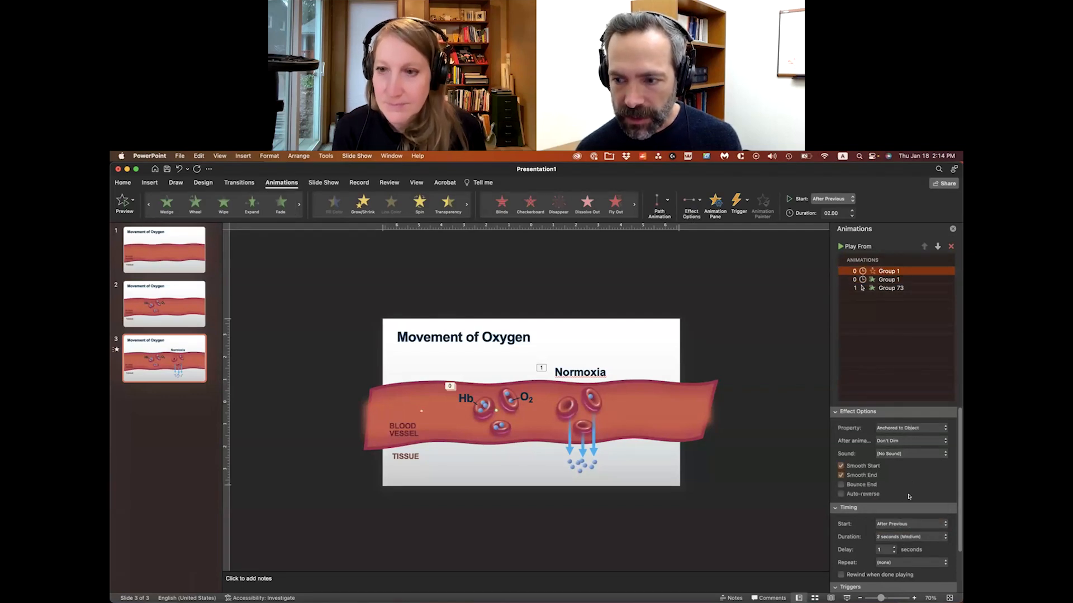
{"action": "left_click", "coordinate": [898, 525]}
{"action": "left_click", "coordinate": [897, 524]}
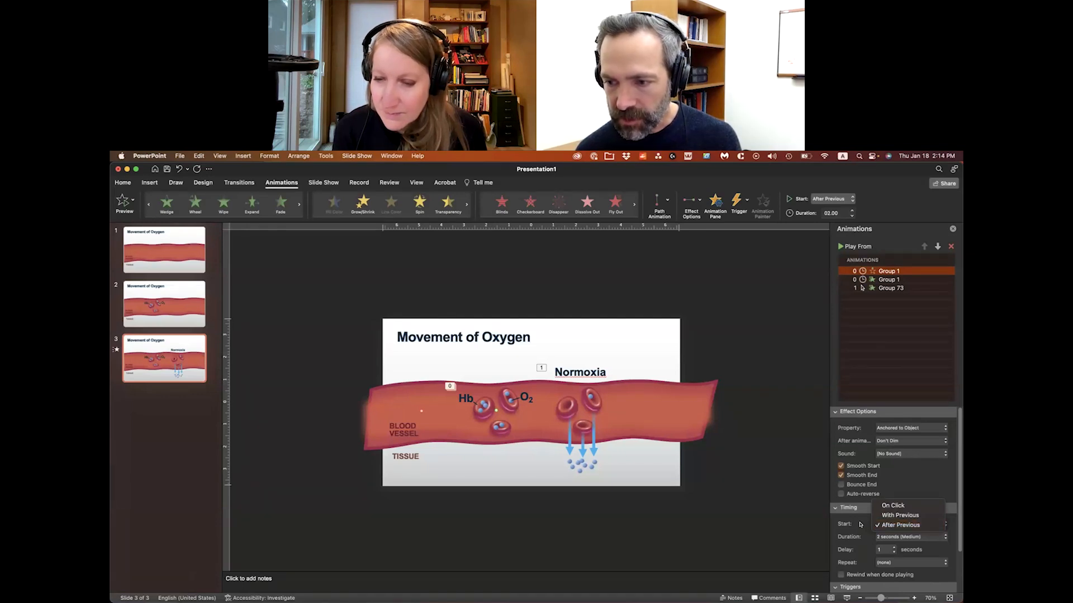
{"action": "left_click", "coordinate": [890, 280]}
{"action": "left_click", "coordinate": [891, 524]}
{"action": "left_click", "coordinate": [899, 515]}
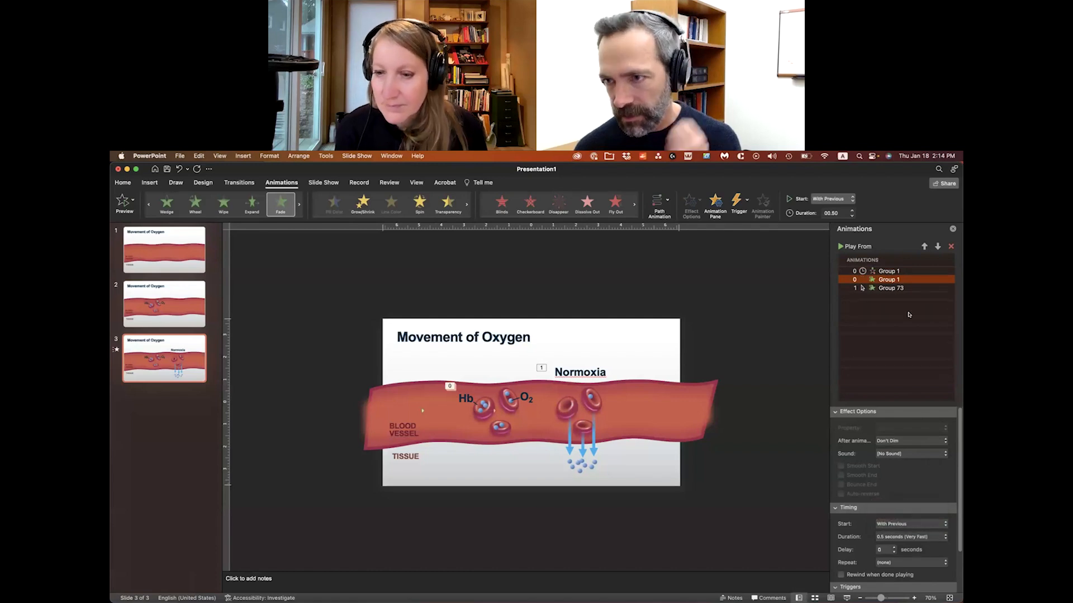
- Play the slide show from the Movement of Oxygen slide to check the blood cell animation, and exit it
{"action": "left_click", "coordinate": [895, 288]}
{"action": "left_click", "coordinate": [875, 272]}
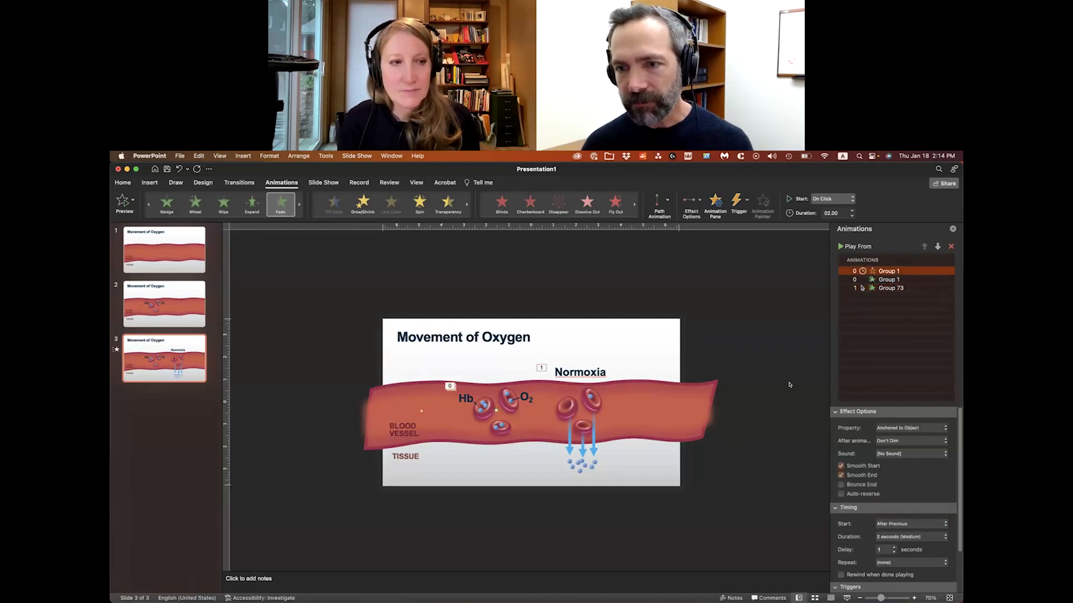
{"action": "left_click", "coordinate": [756, 369]}
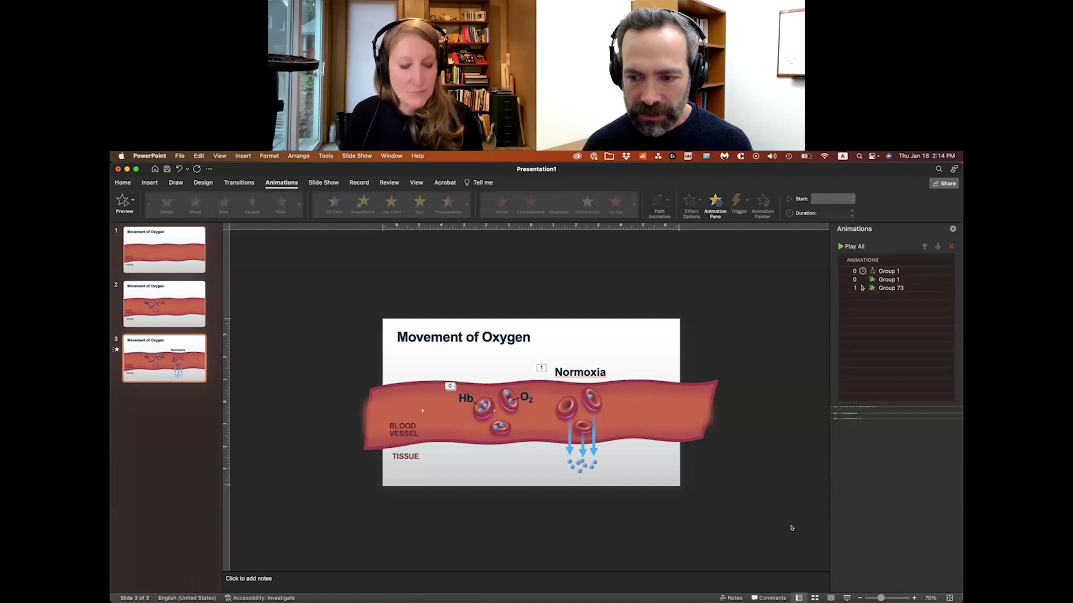
{"action": "left_click", "coordinate": [845, 597]}
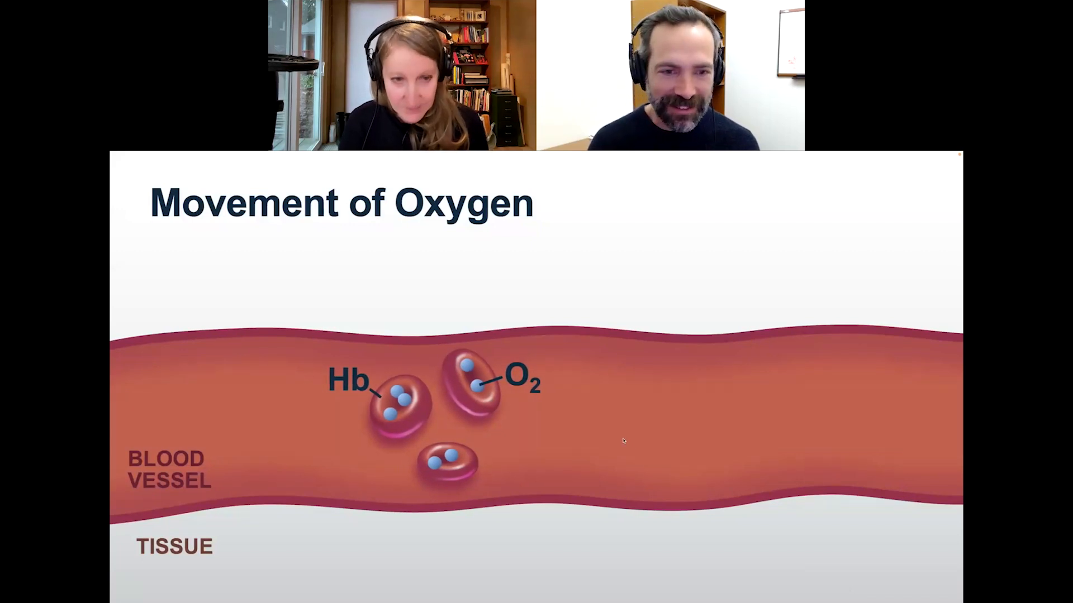
{"action": "key", "text": "Escape"}
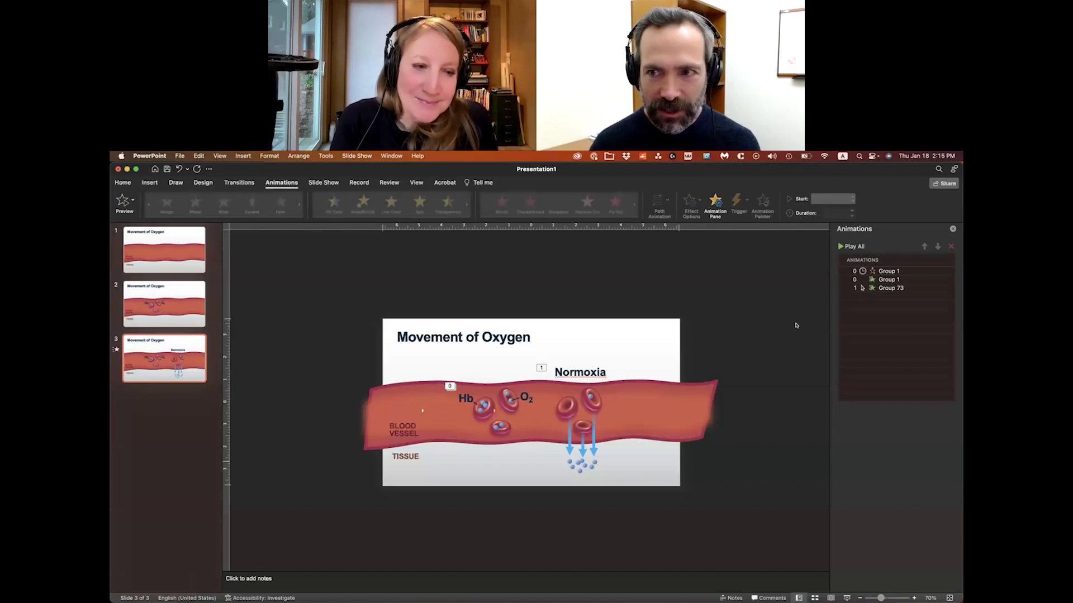
- Preview the Group 1 motion path, then set it to start On Click with a delay of 0 seconds
{"action": "left_click", "coordinate": [869, 272]}
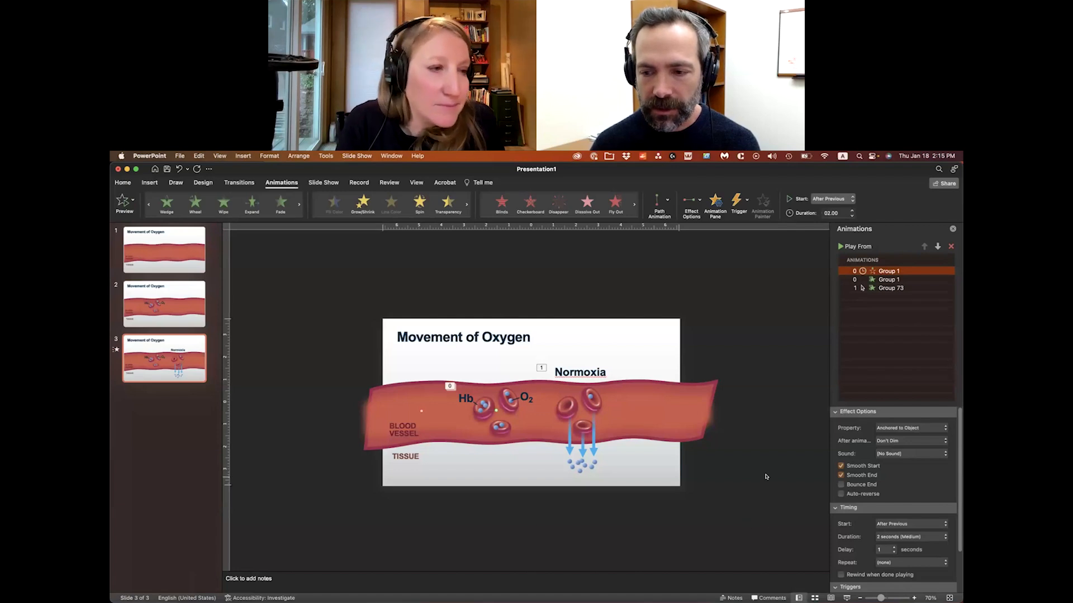
{"action": "left_click", "coordinate": [119, 201]}
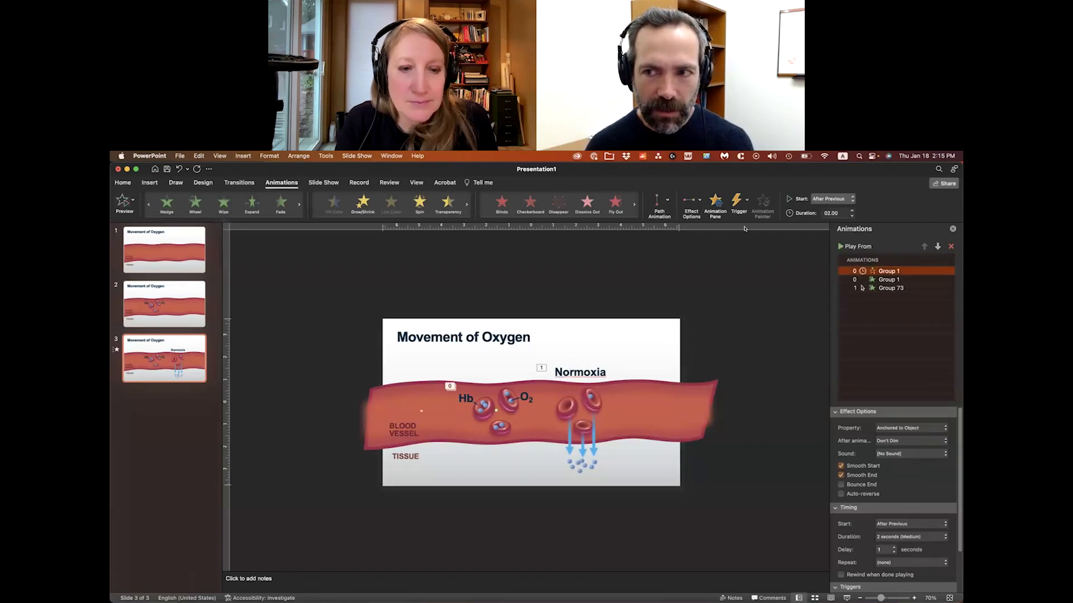
{"action": "left_click", "coordinate": [893, 552]}
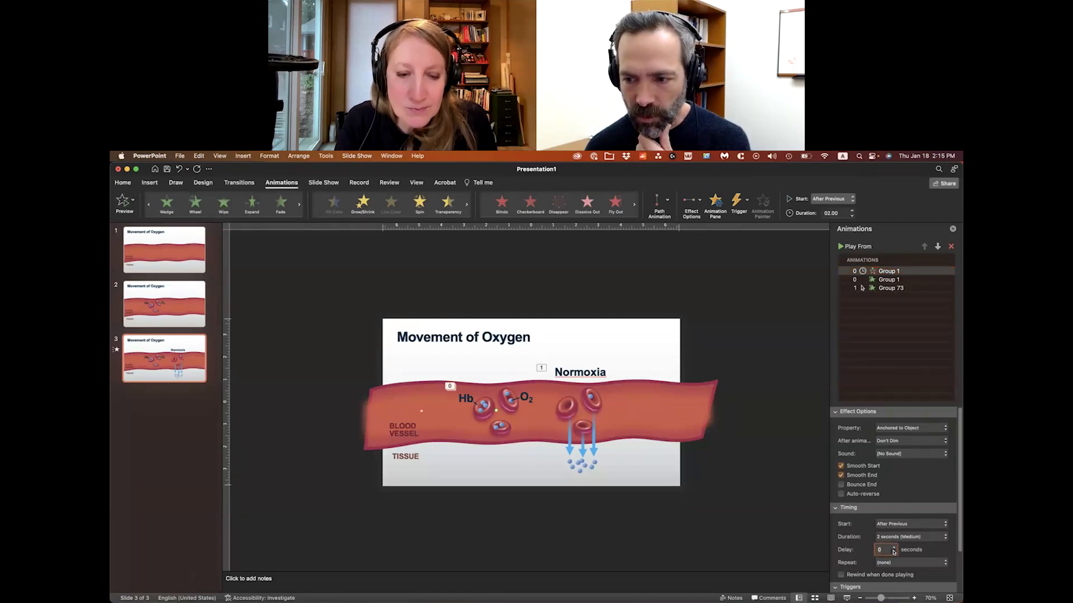
{"action": "left_click", "coordinate": [894, 524]}
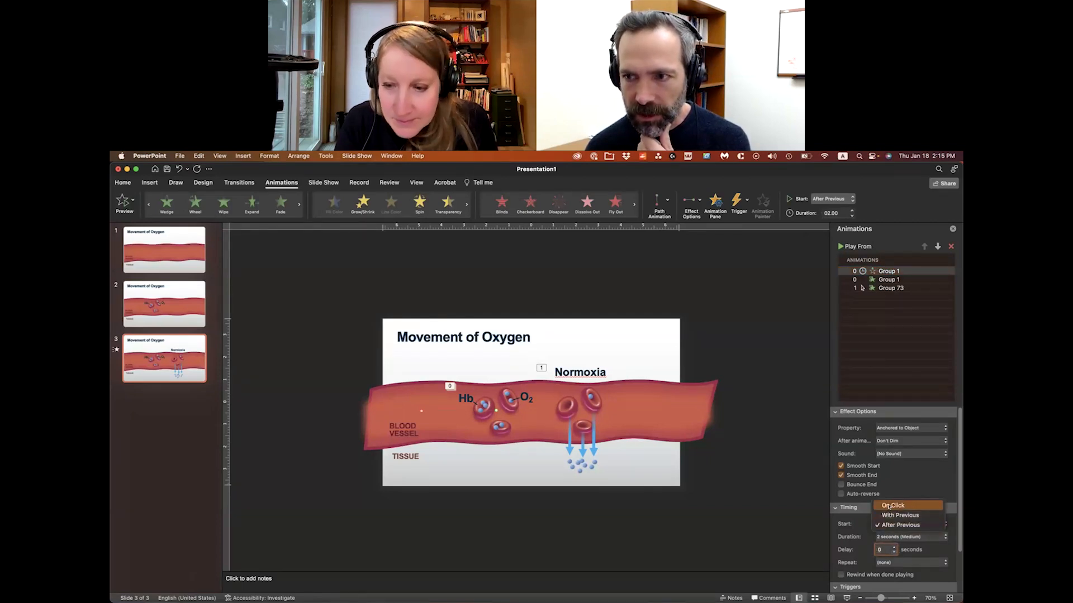
{"action": "left_click", "coordinate": [890, 506]}
- Review both Group 1 animations, preview them, and play them in the slide show before returning to the editing view
{"action": "left_click", "coordinate": [896, 282]}
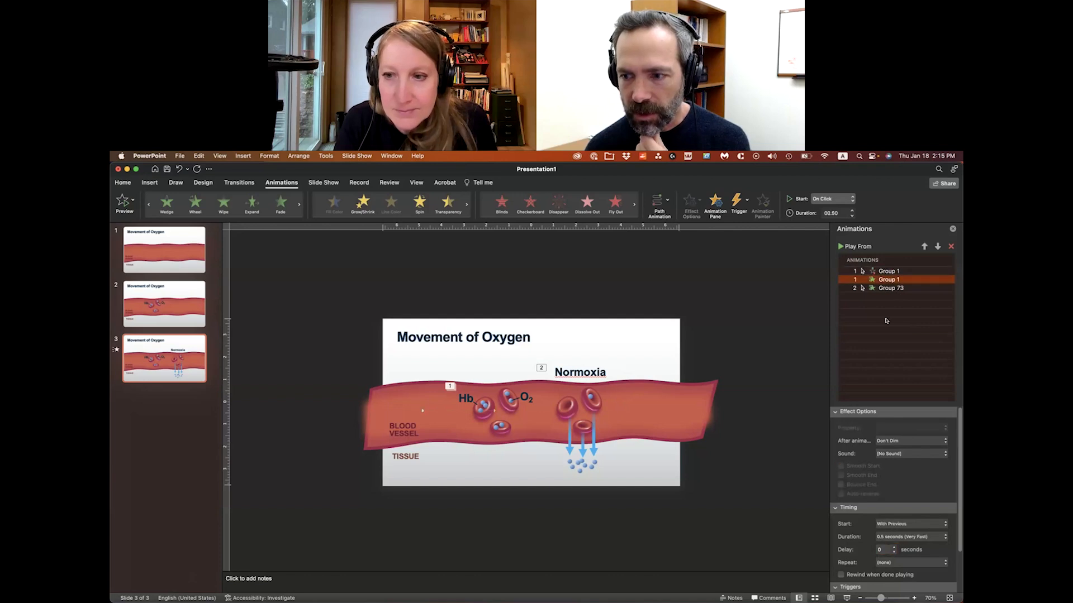
{"action": "left_click", "coordinate": [888, 271]}
{"action": "left_click", "coordinate": [889, 280]}
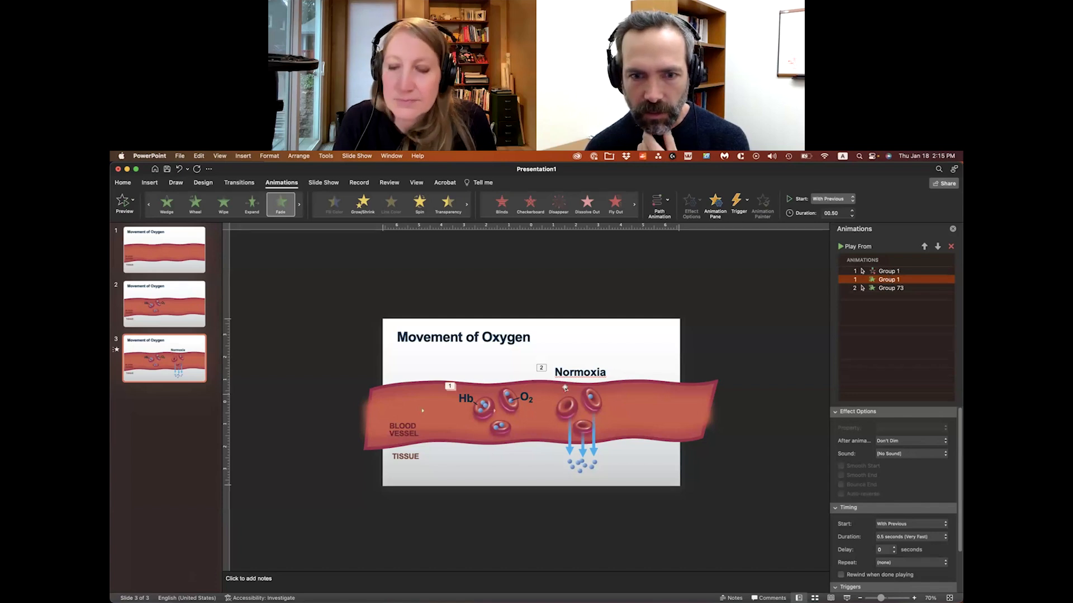
{"action": "left_click", "coordinate": [908, 272]}
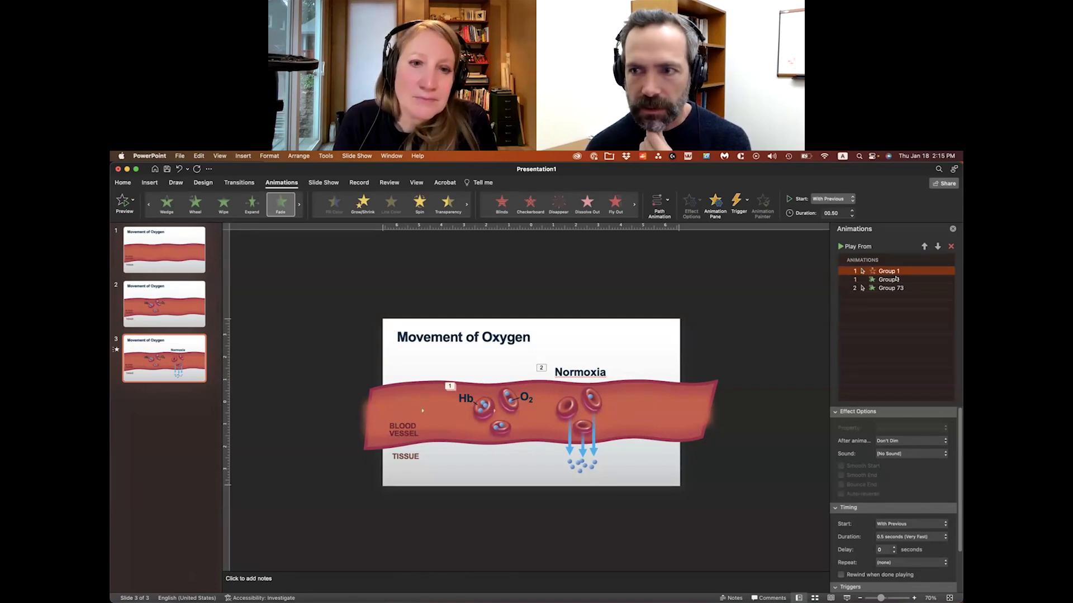
{"action": "left_click", "coordinate": [120, 201]}
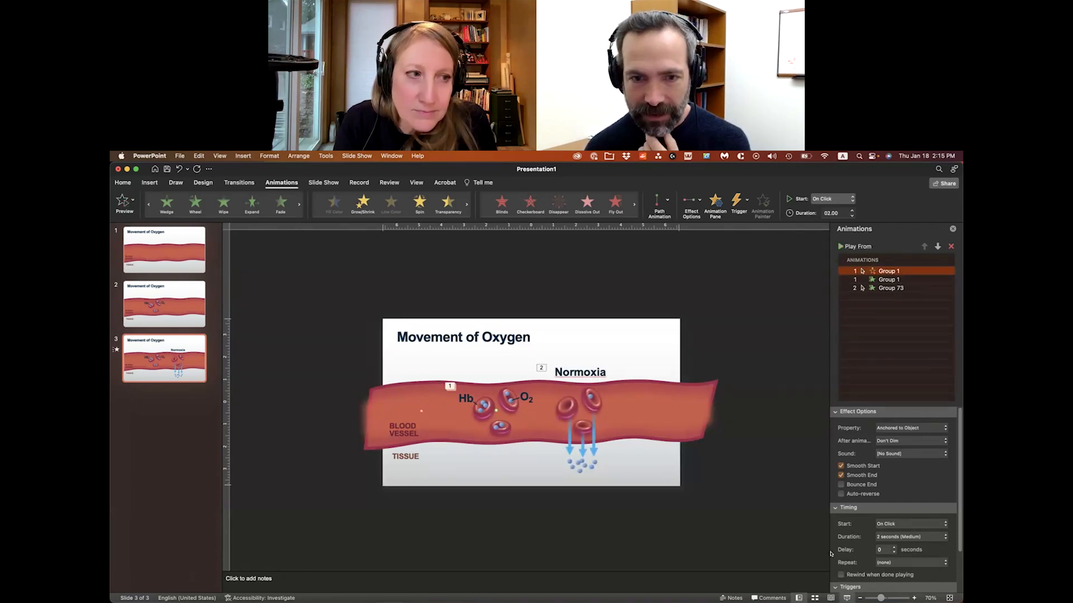
{"action": "key", "text": "super+shift+Return"}
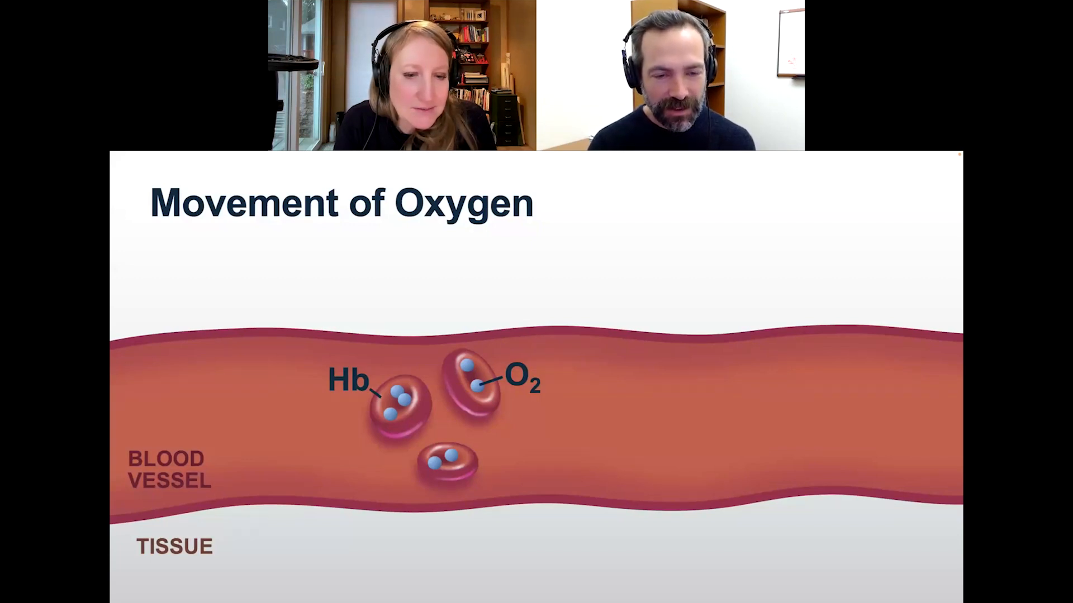
{"action": "key", "text": "Right"}
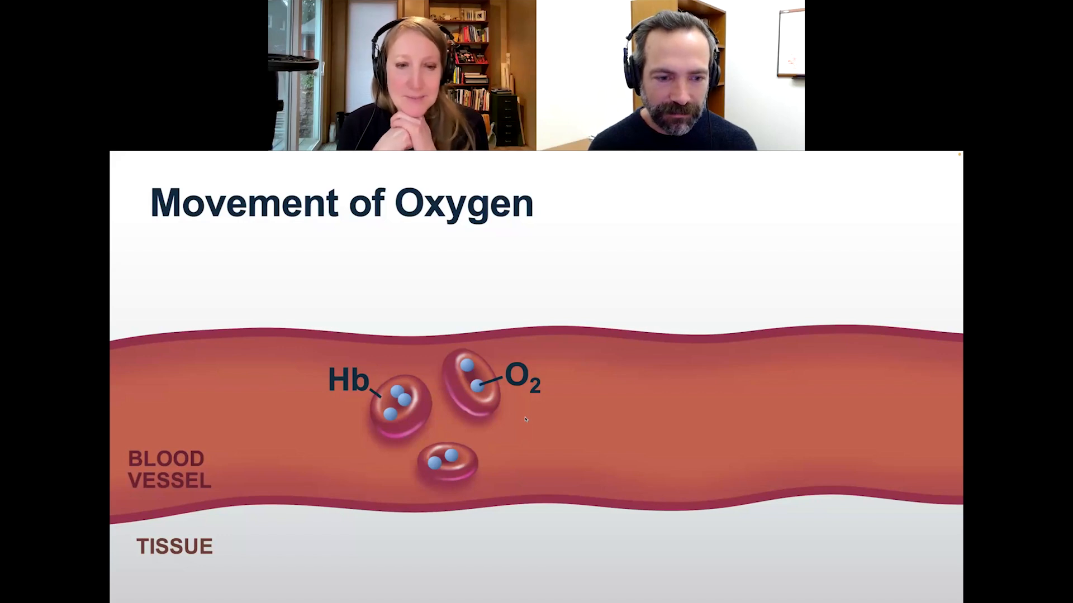
{"action": "key", "text": "Escape"}
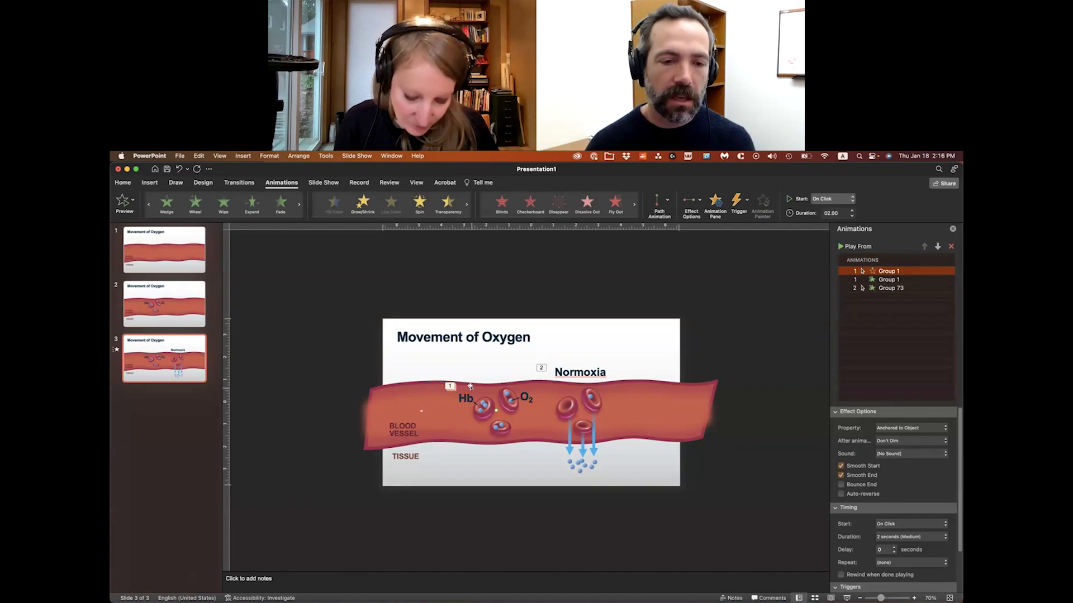
- Clear the selection on the Movement of Oxygen slide and display the slide transition options
{"action": "left_click", "coordinate": [304, 396]}
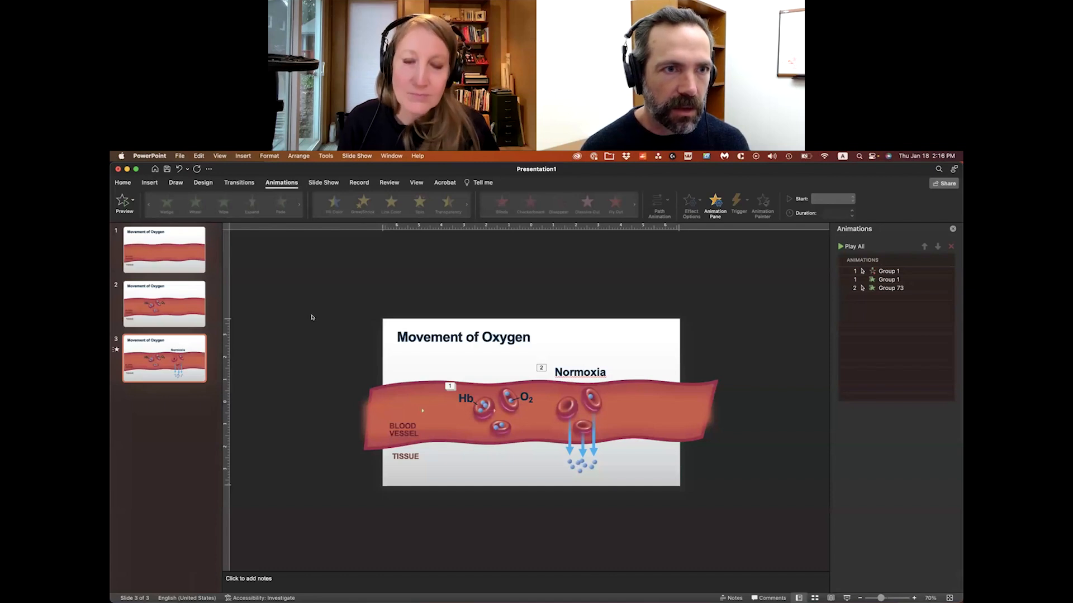
{"action": "left_click", "coordinate": [239, 182]}
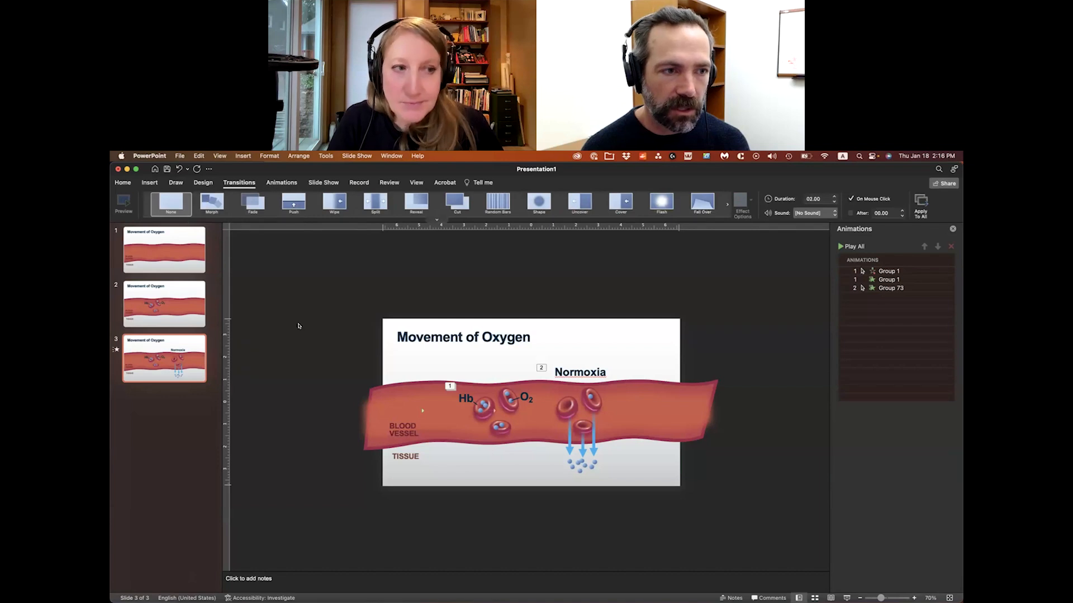
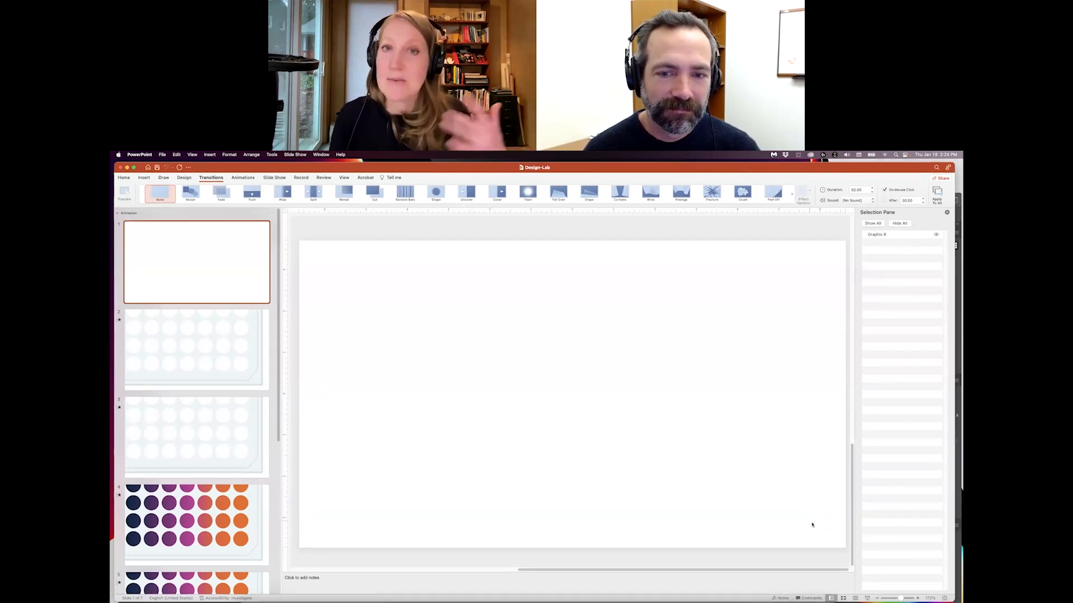
- Play the Design-Lab slide show through to the DESIGN LAB lettering and exit it
{"action": "left_click", "coordinate": [867, 597]}
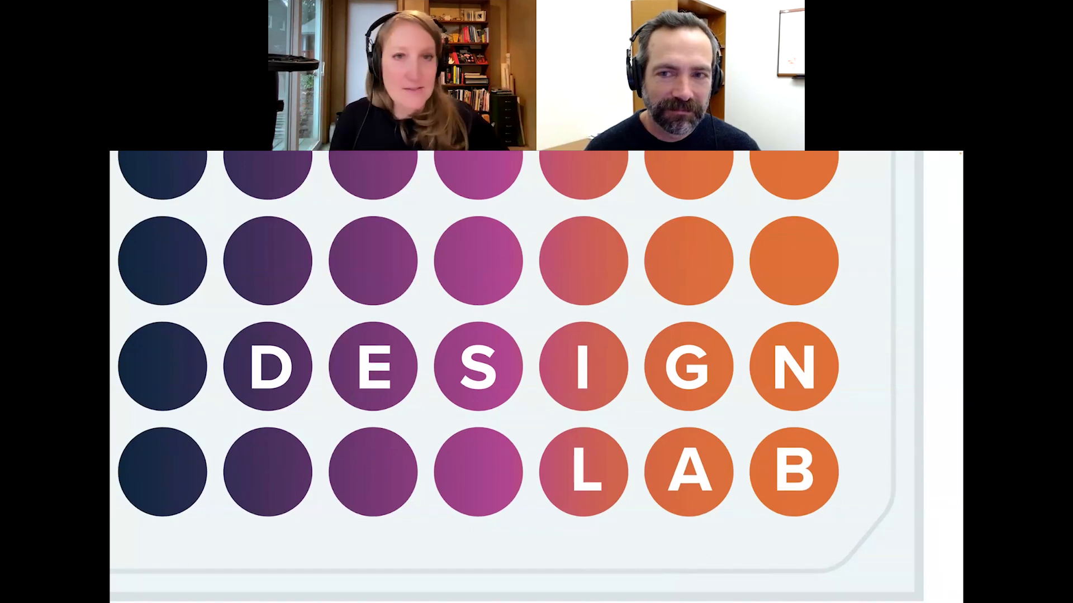
{"action": "key", "text": "Escape"}
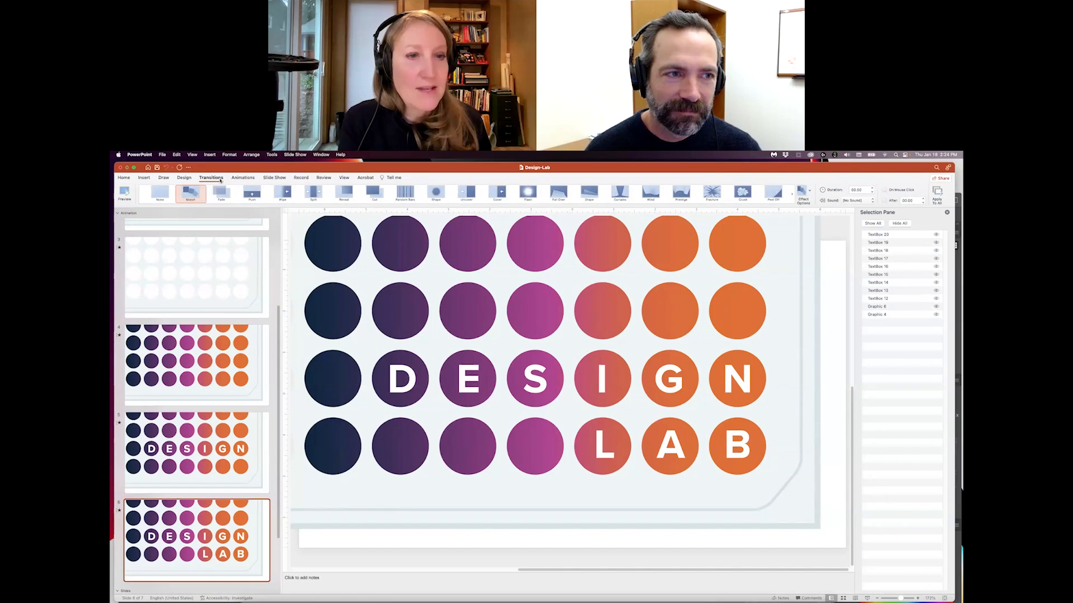
- Switch to the animation assets artwork in Illustrator and make the gradient and text layers visible
{"action": "left_click", "coordinate": [128, 167]}
{"action": "left_click_drag", "start_coordinate": [396, 201], "coordinate": [395, 172]}
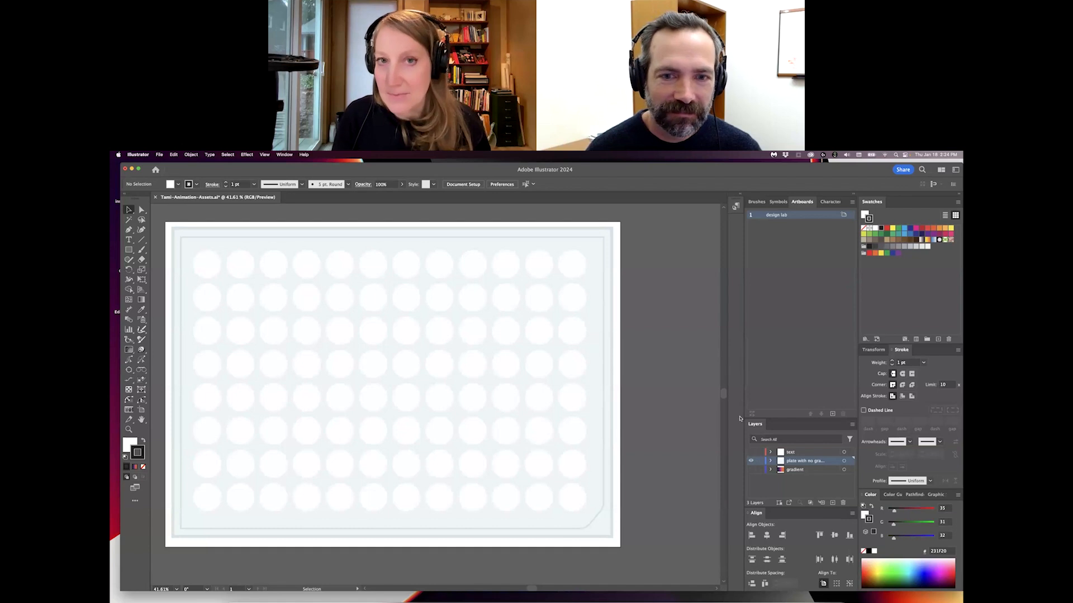
{"action": "left_click", "coordinate": [751, 469]}
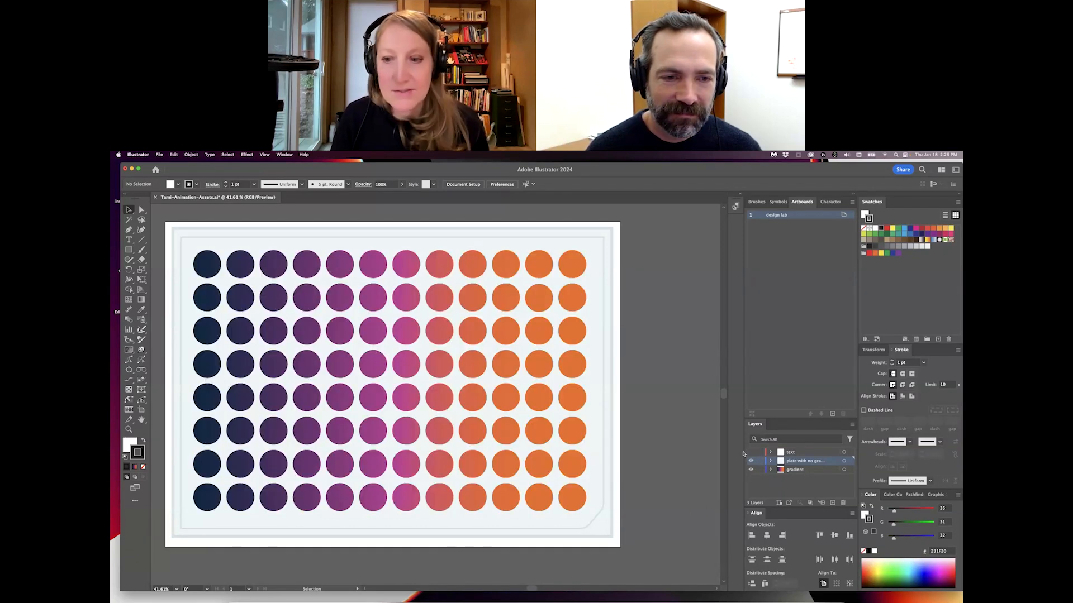
{"action": "left_click", "coordinate": [751, 453]}
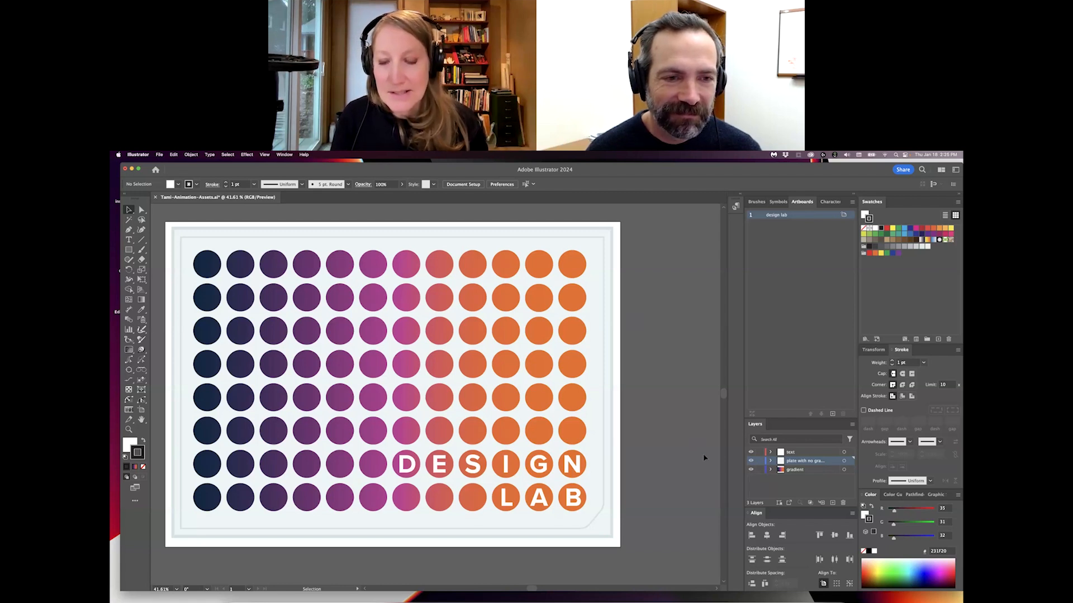
- Hide the text layer, and toggle the plate and gradient layers one at a time to inspect how they combine
{"action": "left_click", "coordinate": [751, 453]}
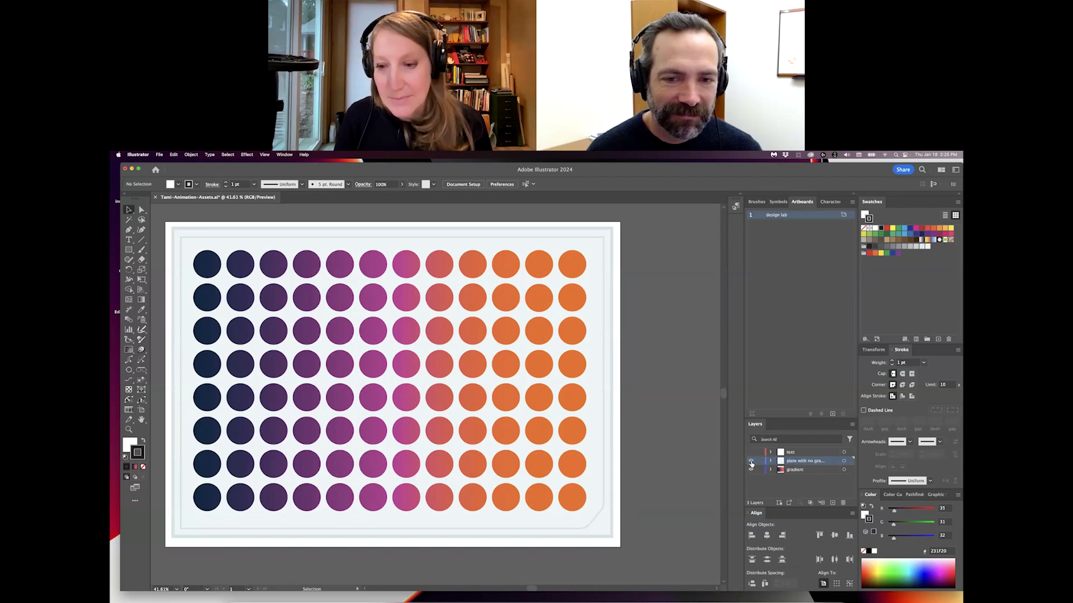
{"action": "left_click", "coordinate": [751, 461]}
{"action": "left_click", "coordinate": [594, 284]}
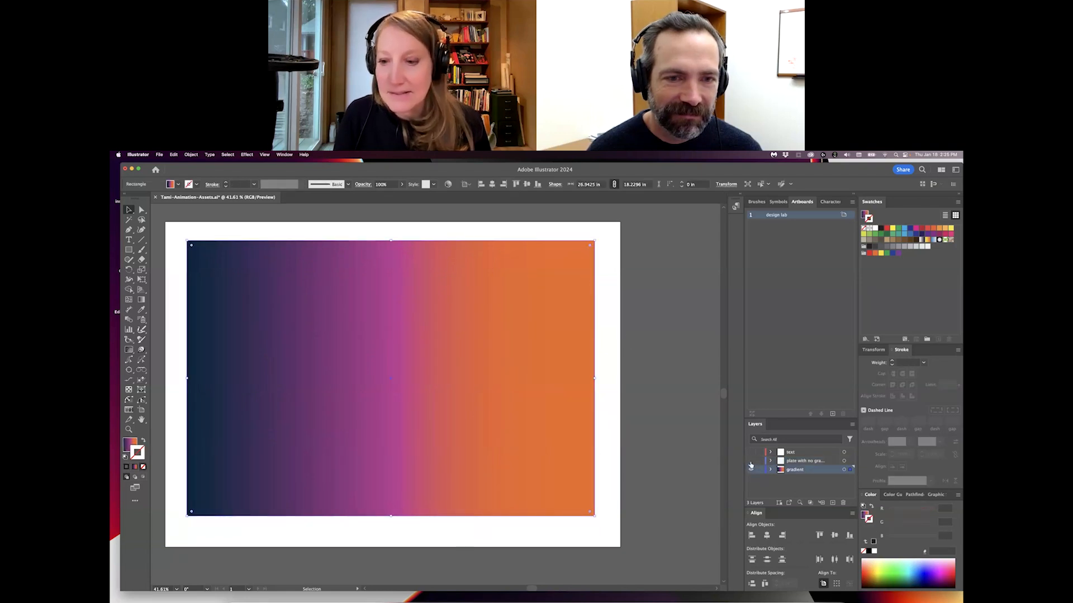
{"action": "left_click", "coordinate": [751, 461]}
{"action": "left_click", "coordinate": [661, 429]}
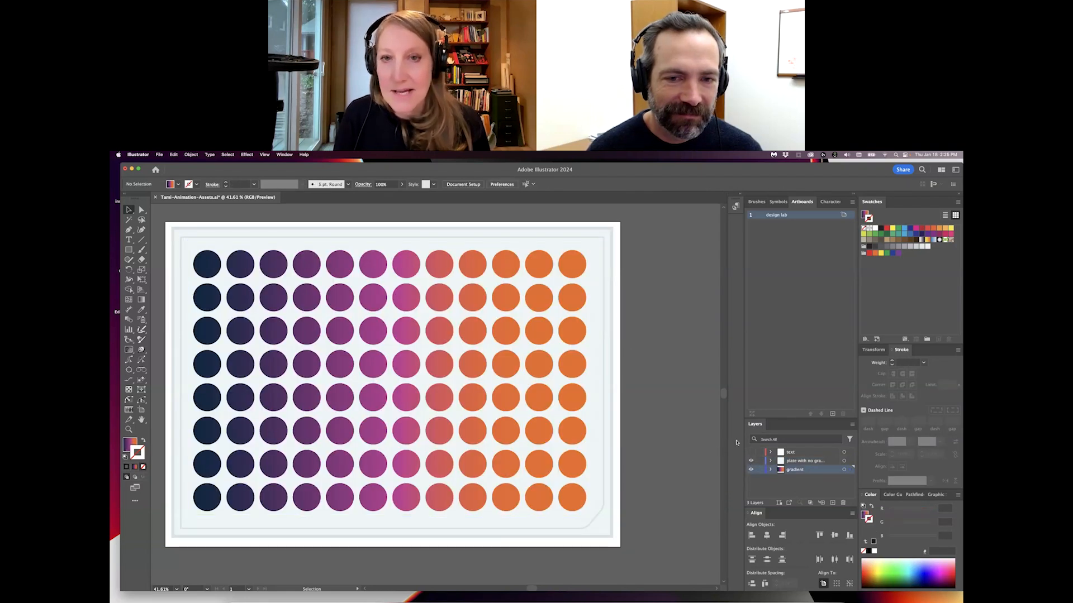
{"action": "left_click", "coordinate": [751, 470]}
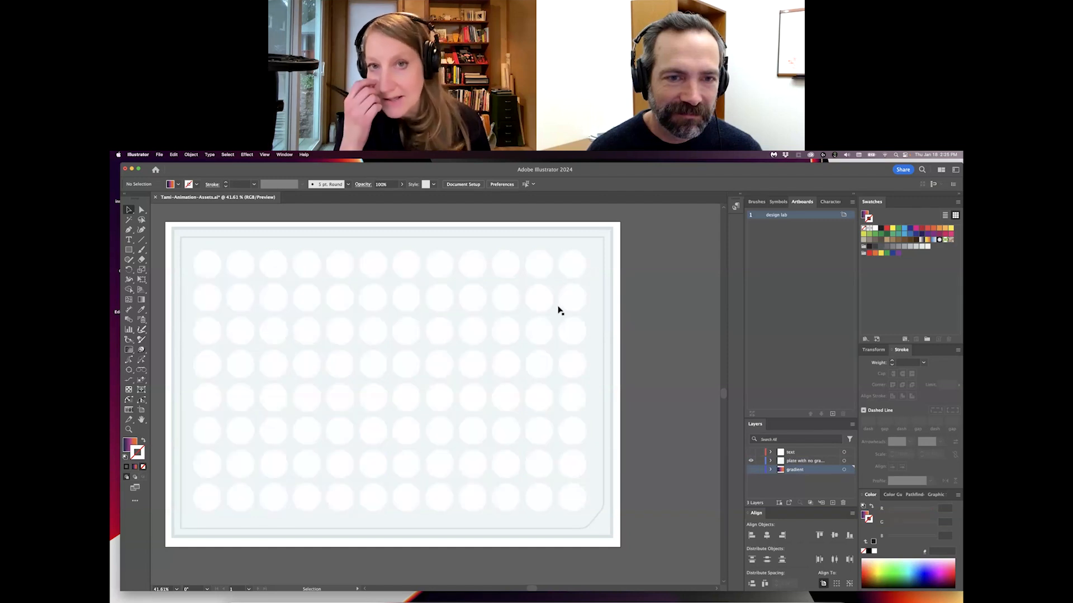
{"action": "left_click", "coordinate": [751, 470]}
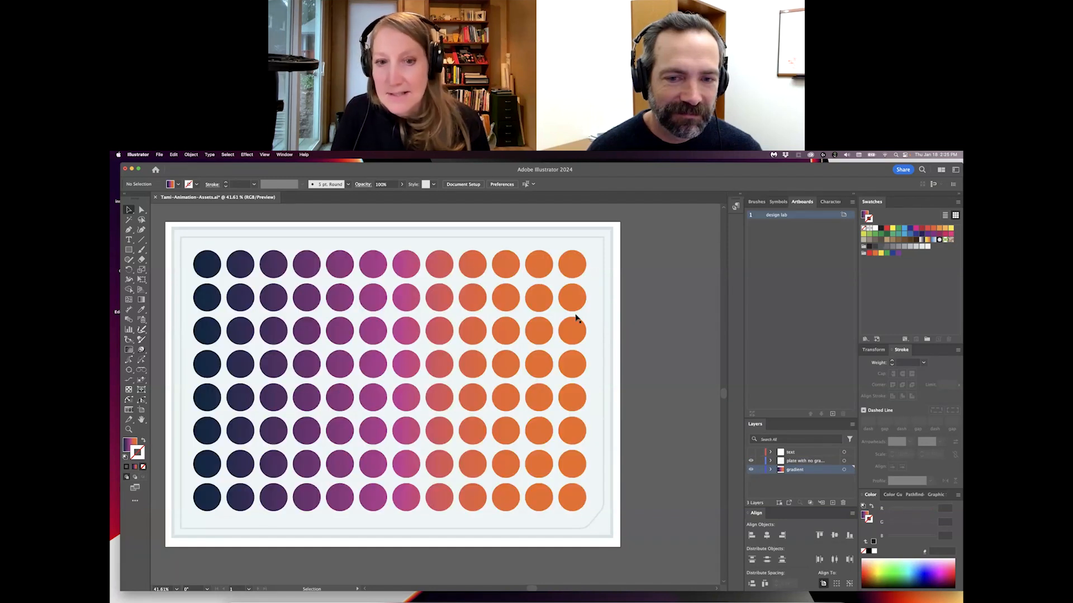
- Try to shift the gradient rectangle slightly down and right behind the plate, undo the move, and deselect it
{"action": "left_click_drag", "start_coordinate": [545, 331], "coordinate": [550, 362]}
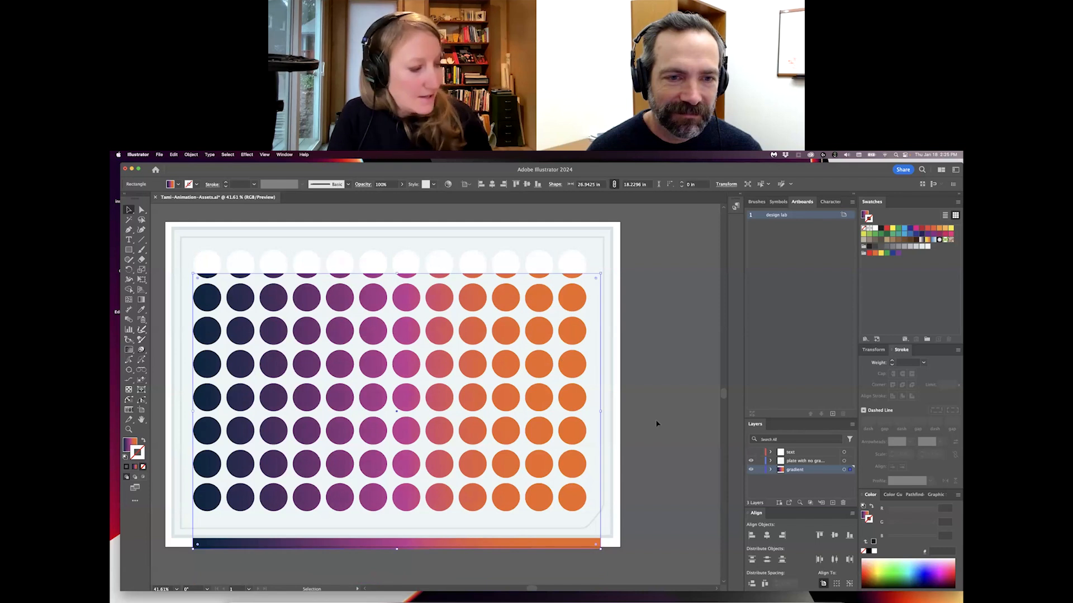
{"action": "key", "text": "super+z"}
{"action": "left_click", "coordinate": [690, 404]}
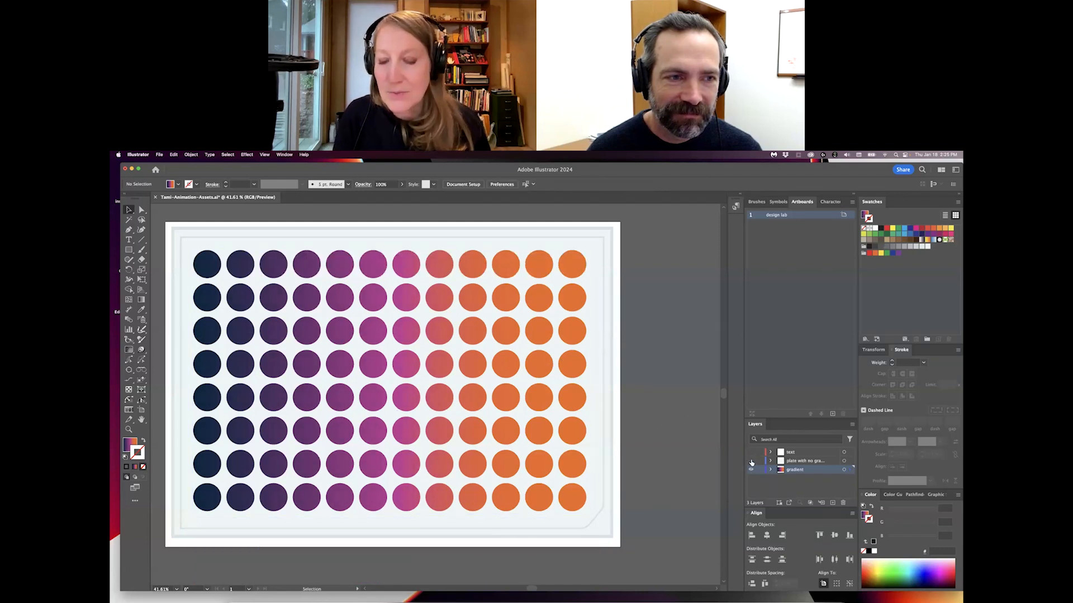
- Hide the plate layer so that only the gradient layer is displayed
{"action": "left_click", "coordinate": [751, 460]}
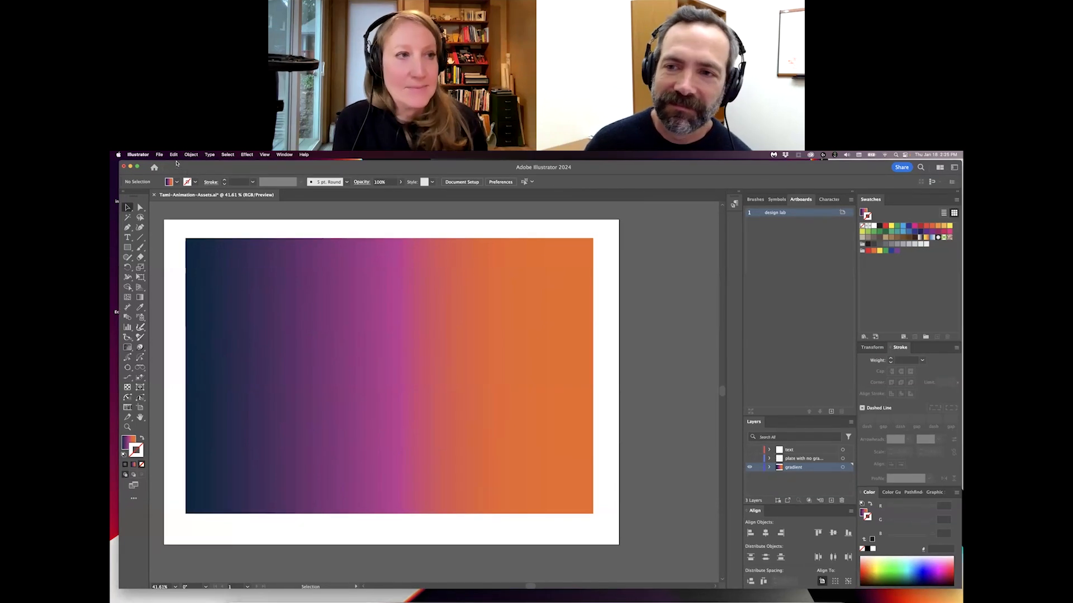
- Set up an Export for Screens of the gradient artboard with the suffix -gradient and the SVG format
{"action": "left_click", "coordinate": [160, 154]}
{"action": "mouse_move", "coordinate": [185, 304]}
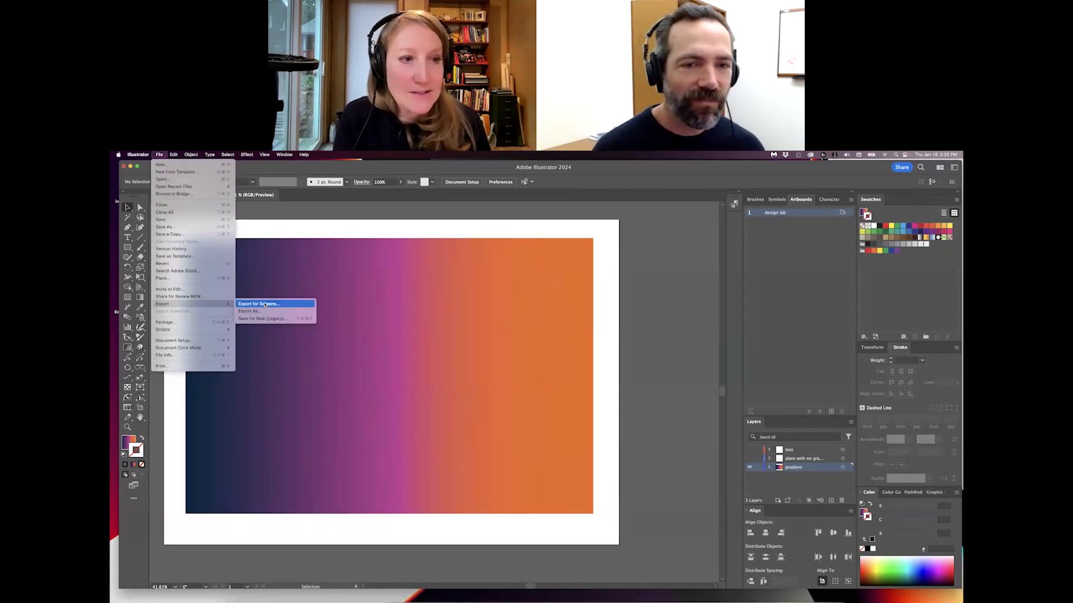
{"action": "left_click", "coordinate": [268, 305]}
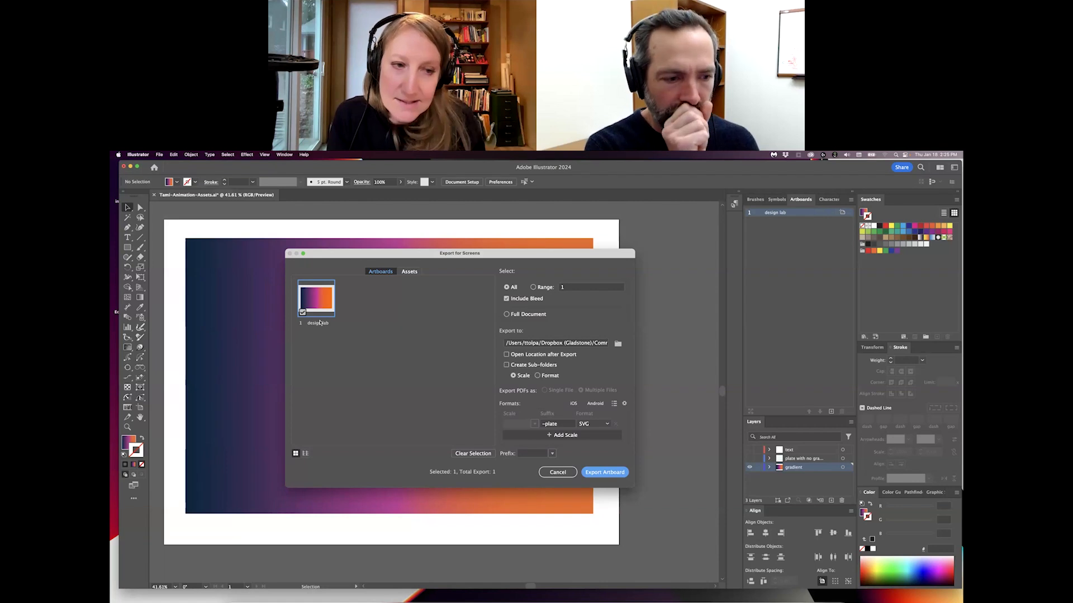
{"action": "left_click", "coordinate": [546, 424]}
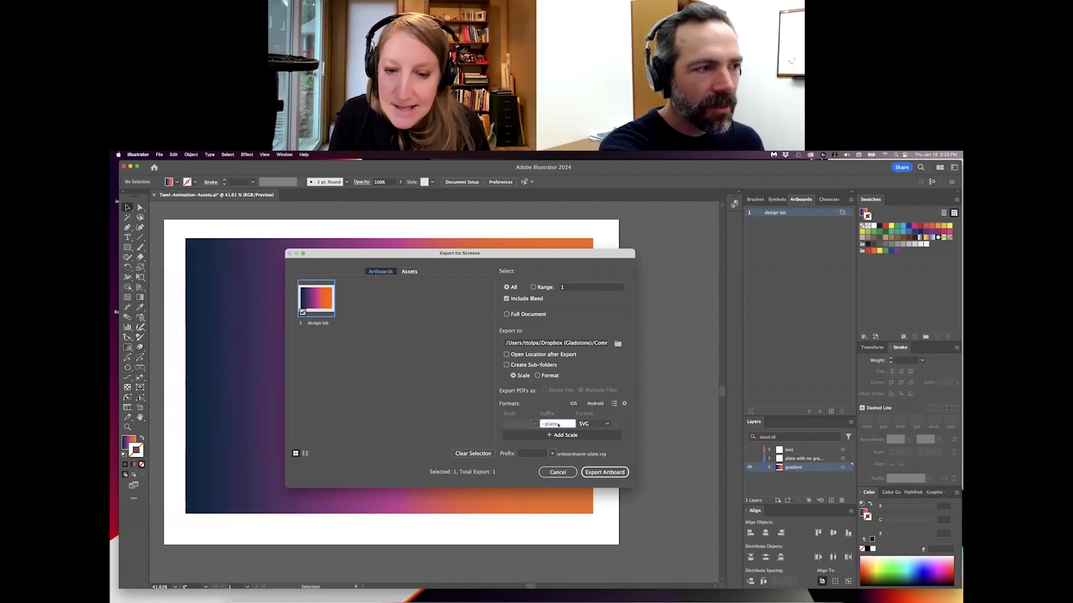
{"action": "type", "text": "-gradient"}
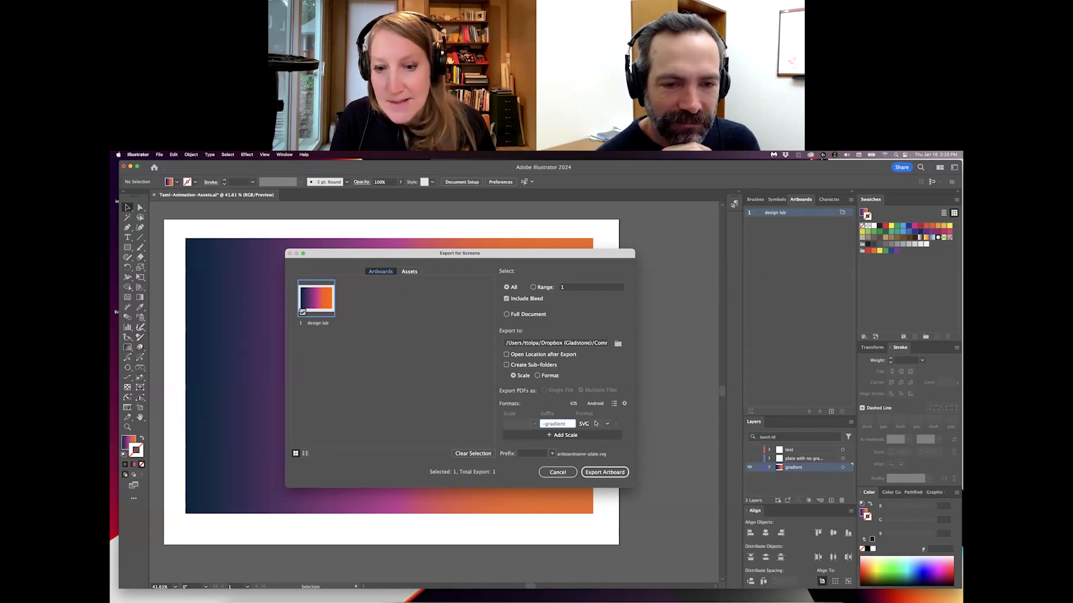
{"action": "left_click", "coordinate": [607, 424]}
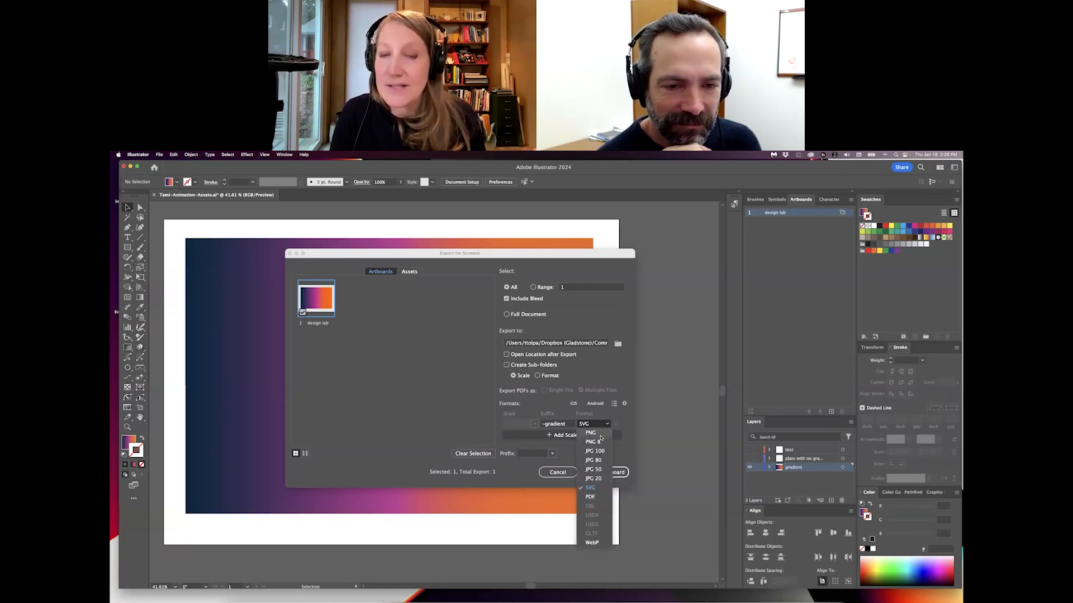
{"action": "left_click", "coordinate": [586, 487]}
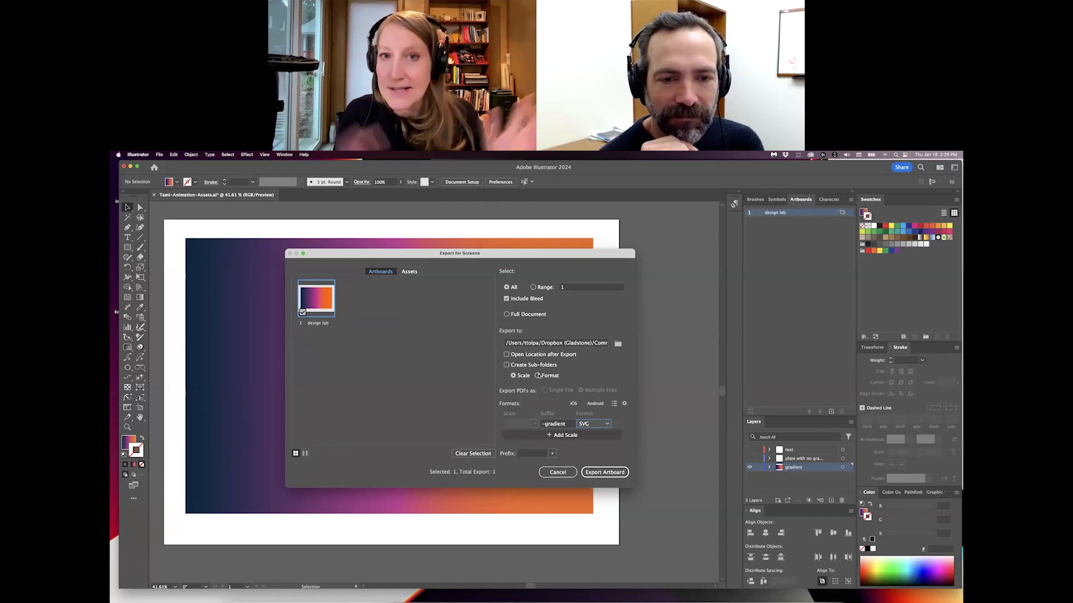
- Check the export path to the Design Lab Elements folder and export the artboard, replacing design lab-gradient.svg
{"action": "left_click_drag", "start_coordinate": [540, 344], "coordinate": [641, 342]}
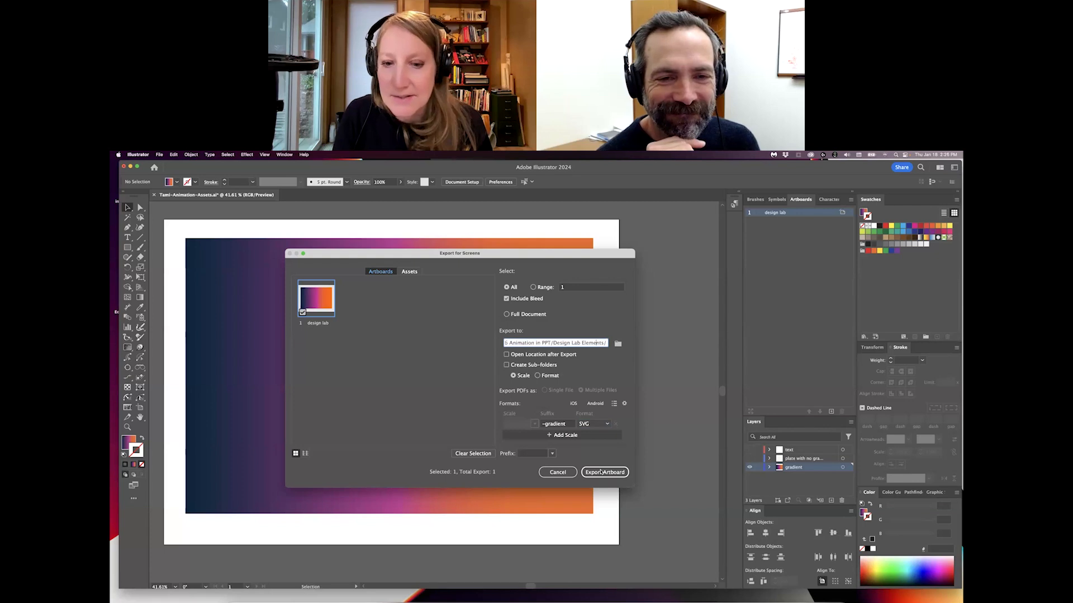
{"action": "left_click", "coordinate": [598, 472]}
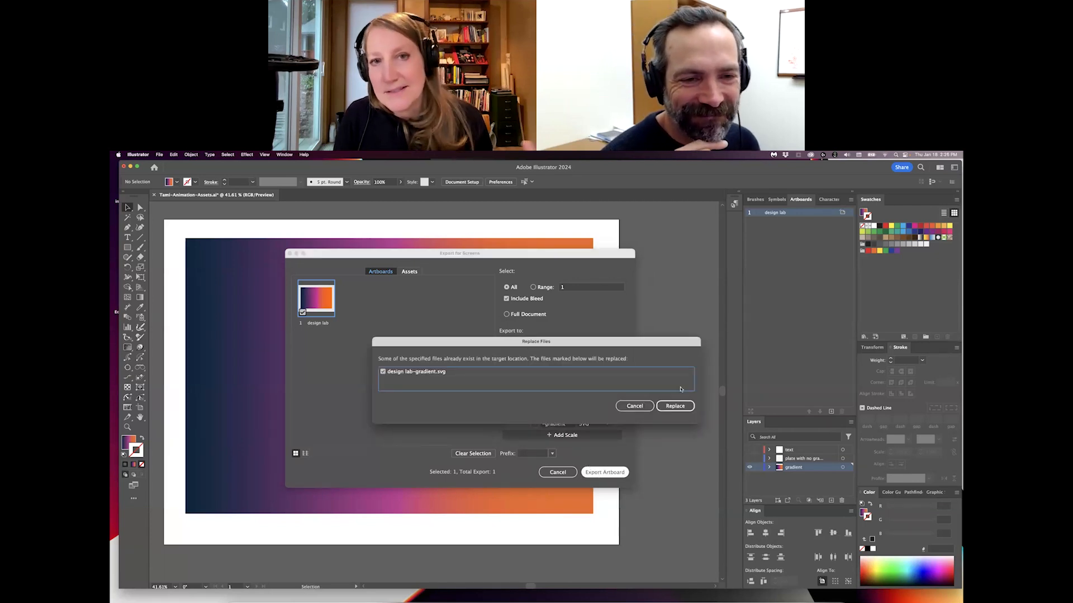
{"action": "left_click", "coordinate": [675, 406]}
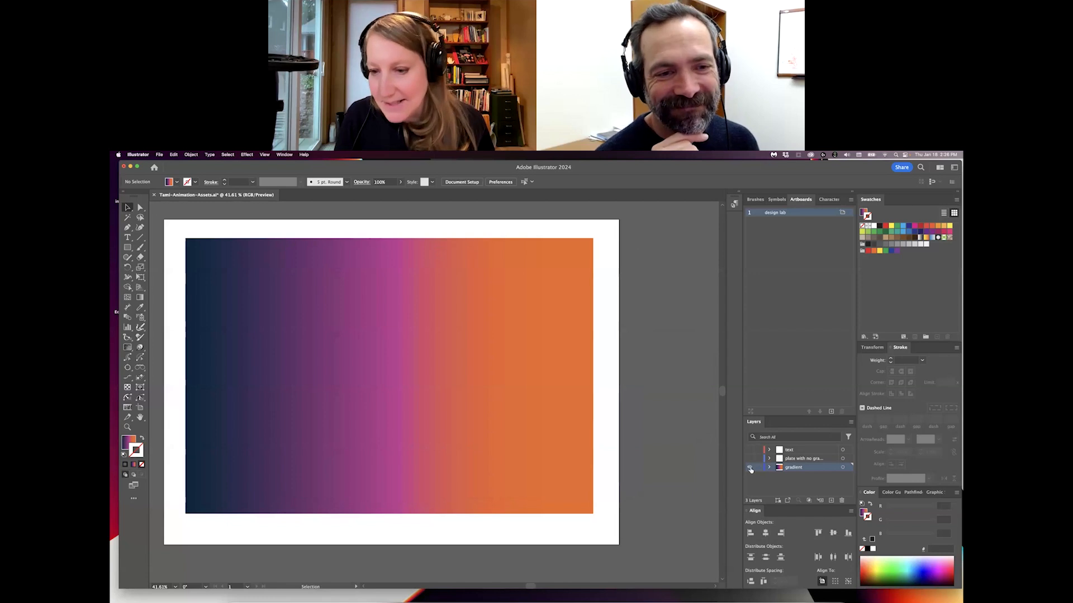
- Display only the plate layer and export the artboard for screens as SVG with the suffix -plate, replacing the existing file
{"action": "left_click", "coordinate": [750, 467]}
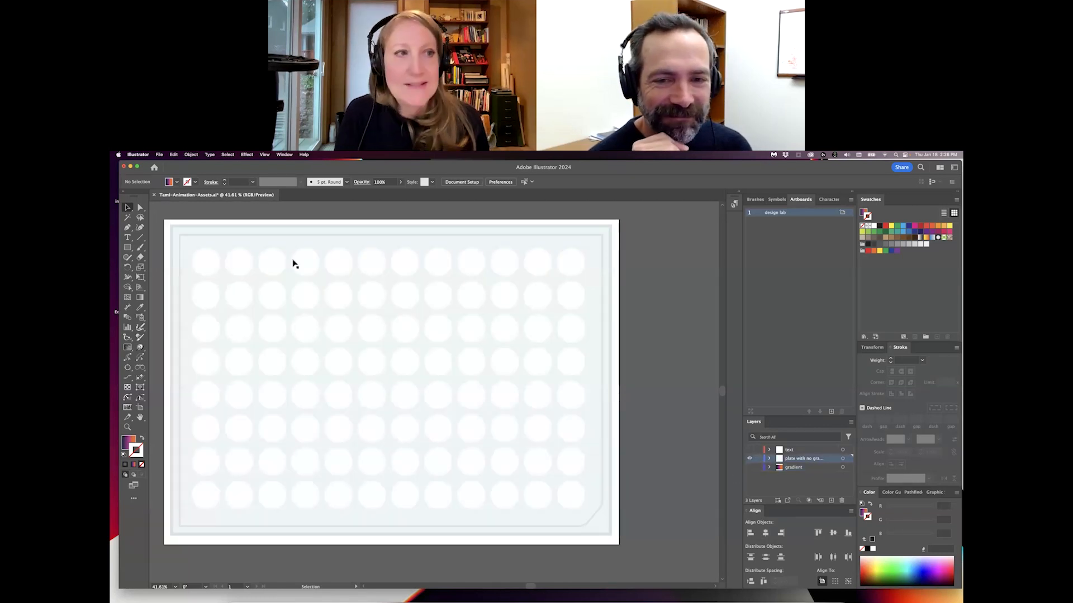
{"action": "left_click", "coordinate": [159, 155]}
{"action": "mouse_move", "coordinate": [168, 304]}
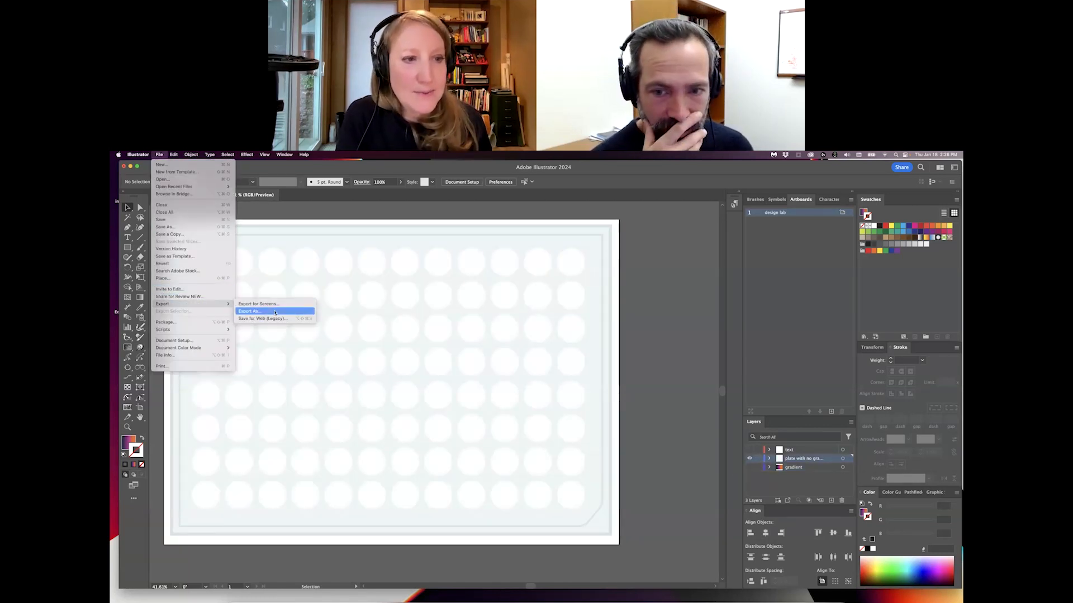
{"action": "left_click", "coordinate": [274, 304]}
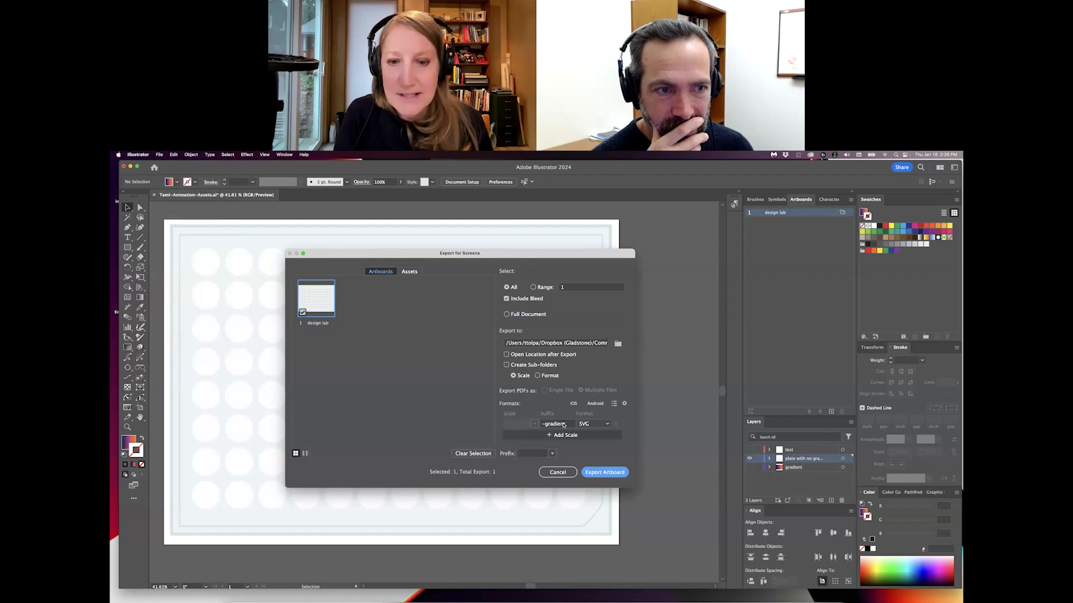
{"action": "left_click", "coordinate": [546, 425]}
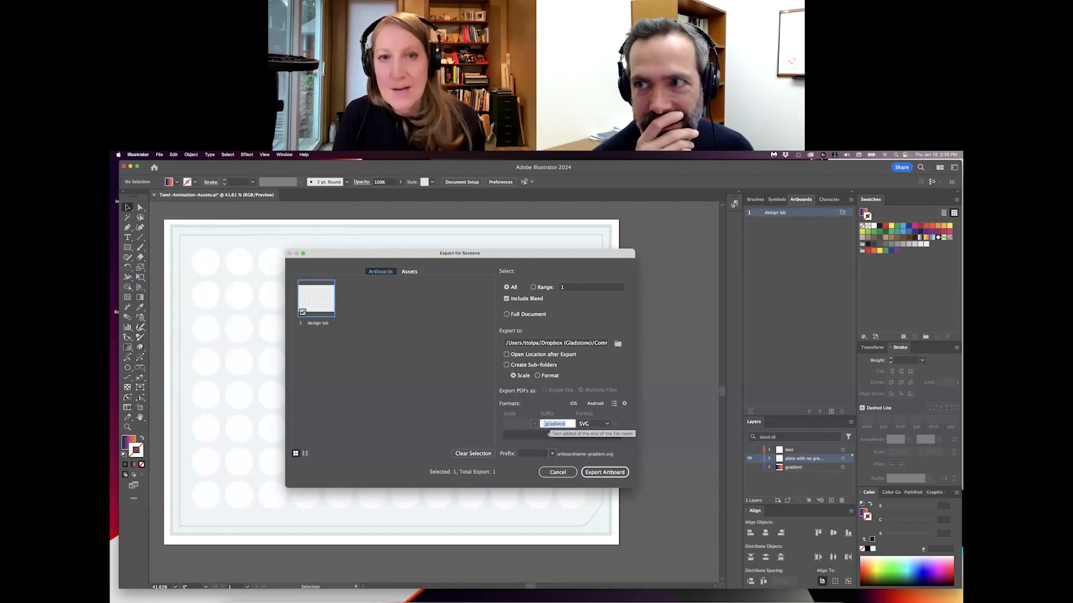
{"action": "type", "text": "-plate"}
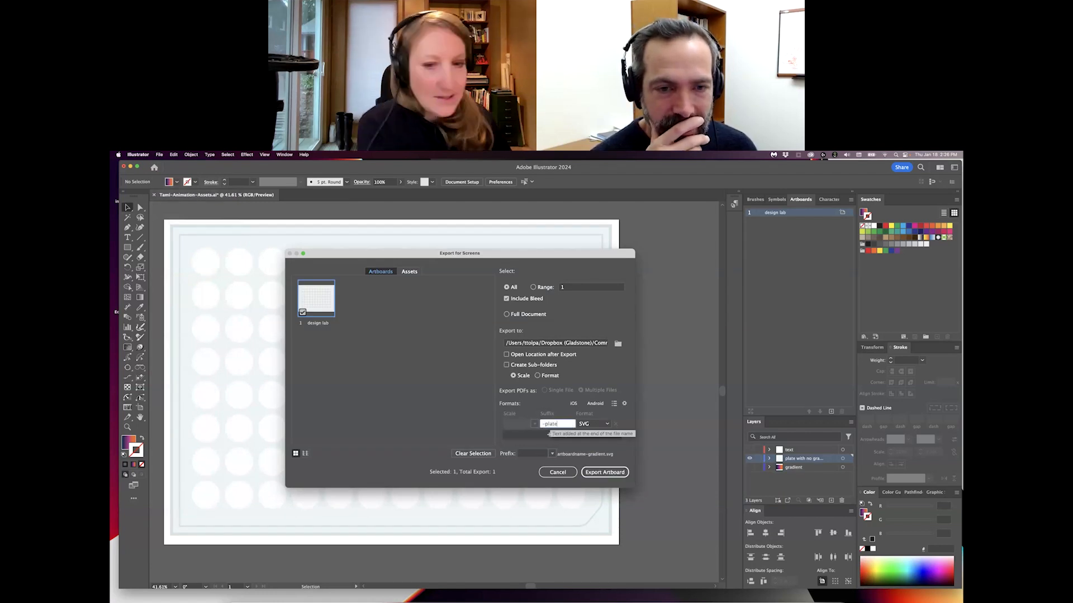
{"action": "left_click", "coordinate": [605, 472]}
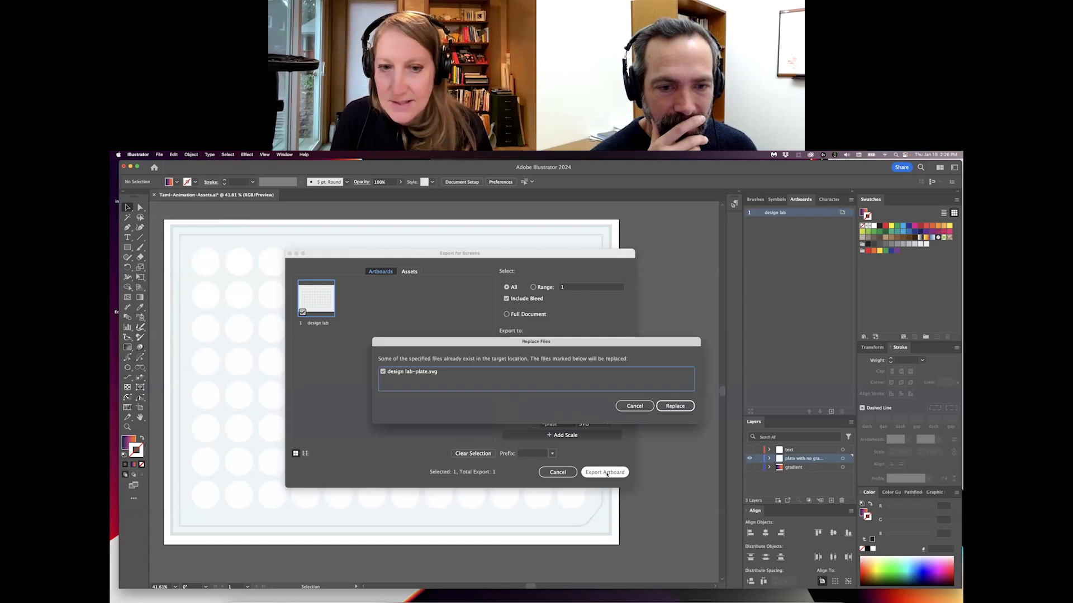
{"action": "left_click", "coordinate": [673, 406]}
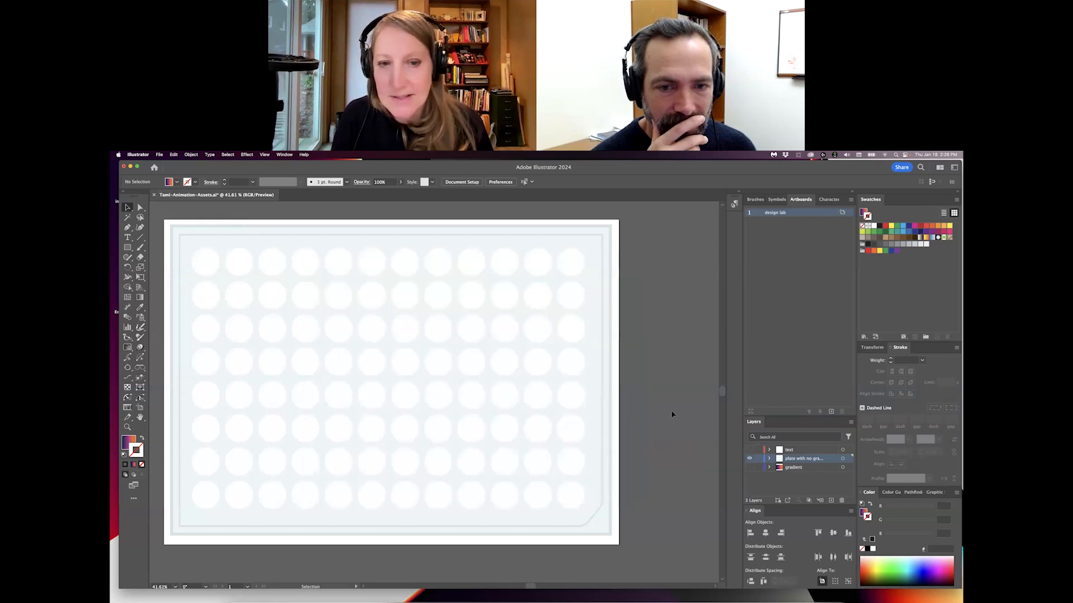
- Minimize the Illustrator window, switch to PowerPoint and create a new presentation
{"action": "left_click", "coordinate": [130, 166]}
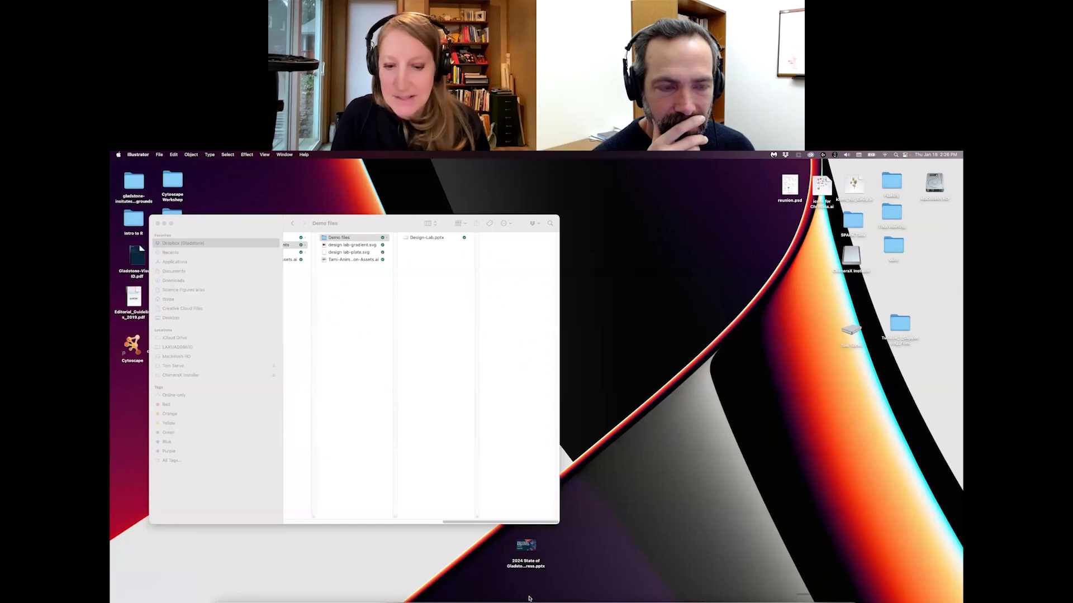
{"action": "left_click", "coordinate": [507, 600]}
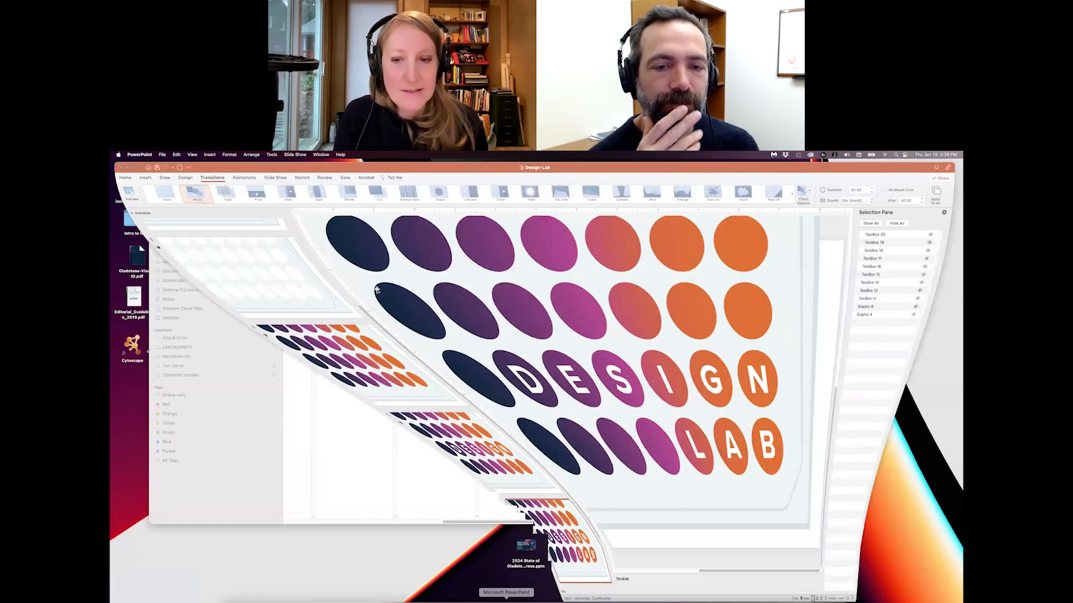
{"action": "left_click", "coordinate": [162, 155]}
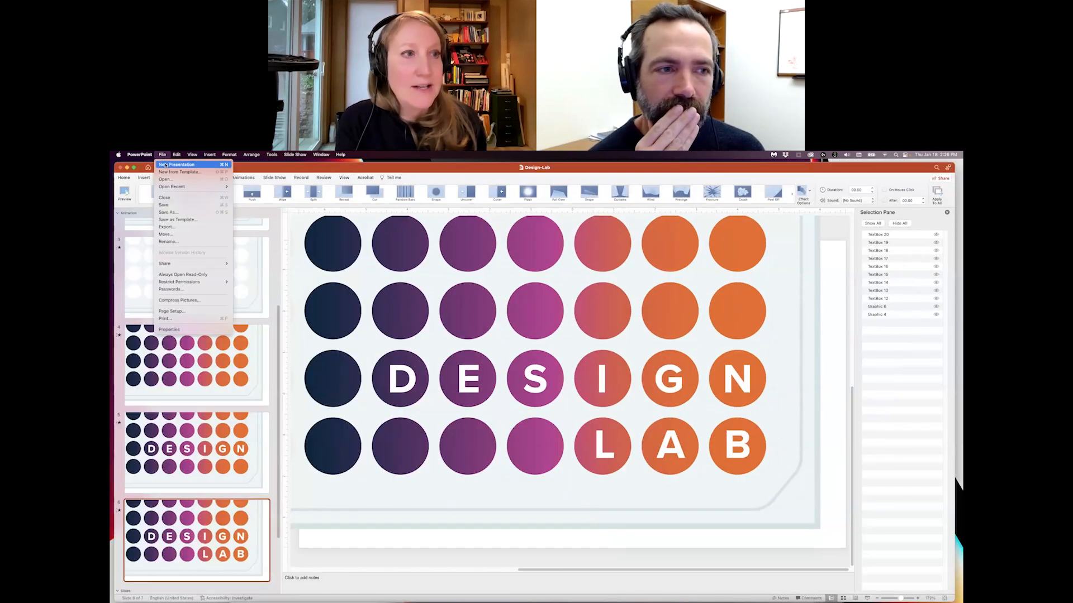
{"action": "left_click", "coordinate": [165, 165]}
- Enlarge the new presentation's window and apply the Blank layout to its first slide
{"action": "left_click_drag", "start_coordinate": [491, 276], "coordinate": [456, 167]}
{"action": "left_click_drag", "start_coordinate": [650, 462], "coordinate": [947, 581]}
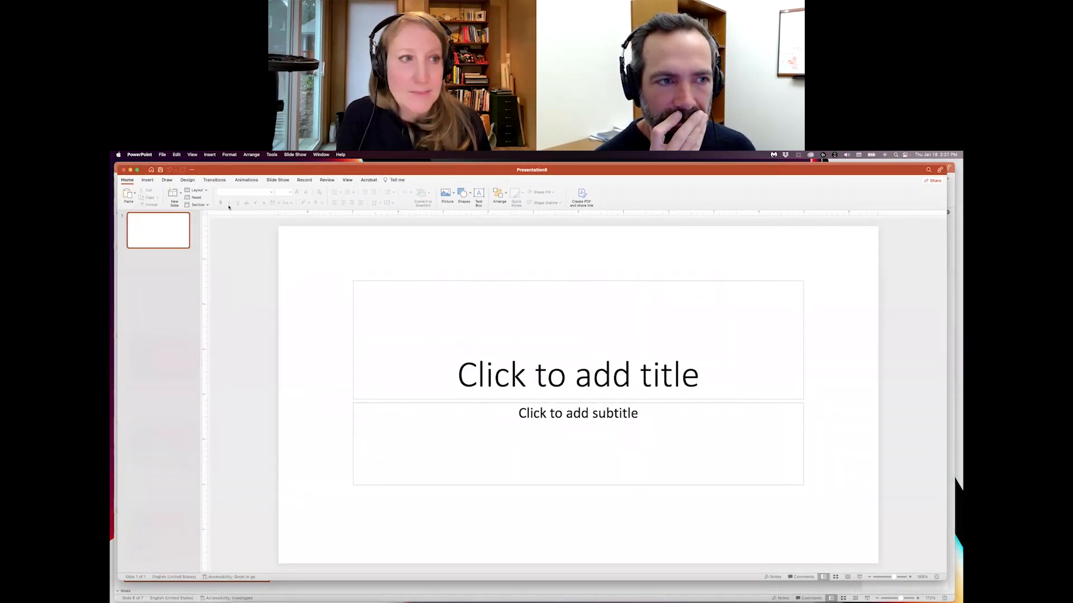
{"action": "left_click", "coordinate": [206, 193]}
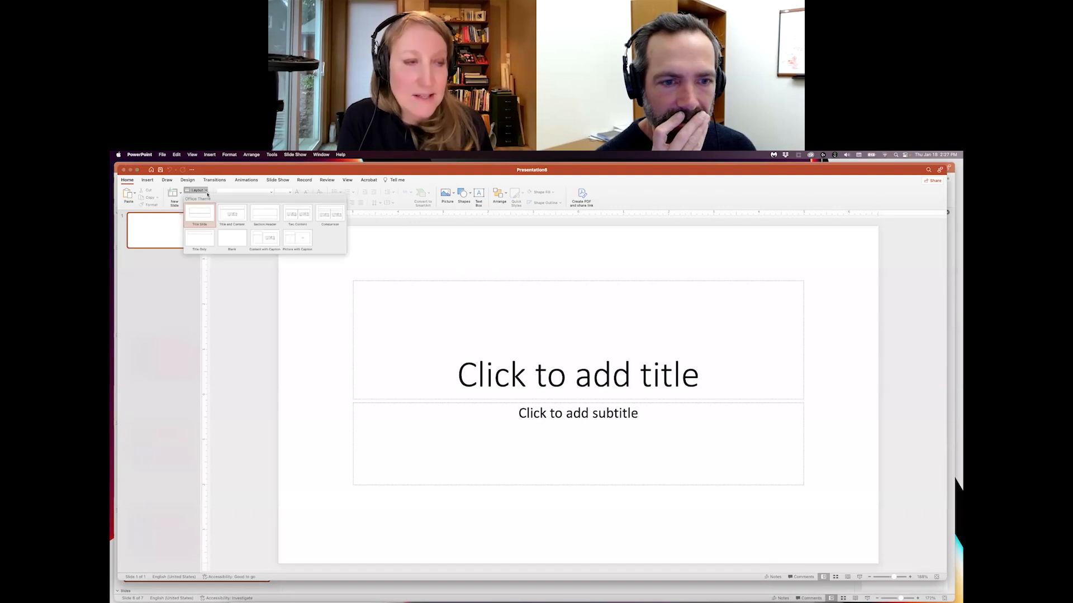
{"action": "left_click", "coordinate": [232, 238]}
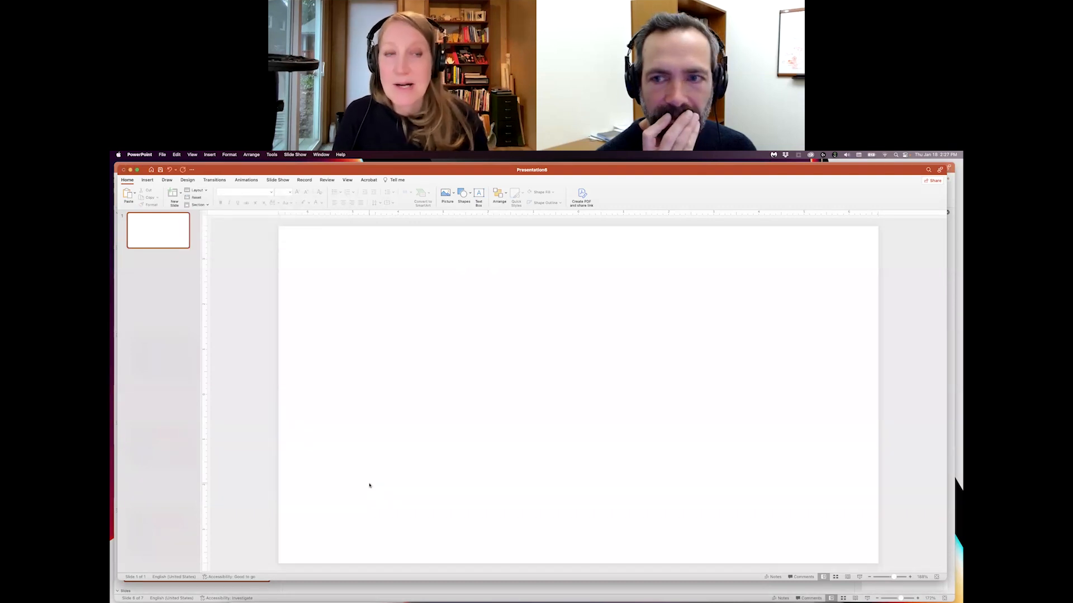
{"action": "left_click", "coordinate": [209, 155]}
{"action": "mouse_move", "coordinate": [241, 286]}
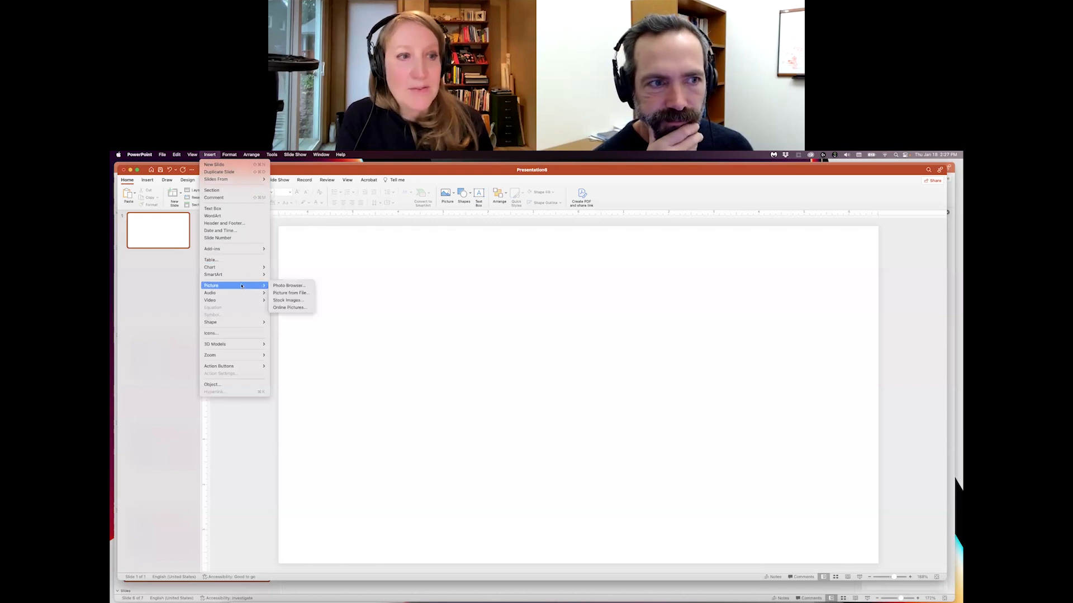
{"action": "left_click", "coordinate": [287, 294]}
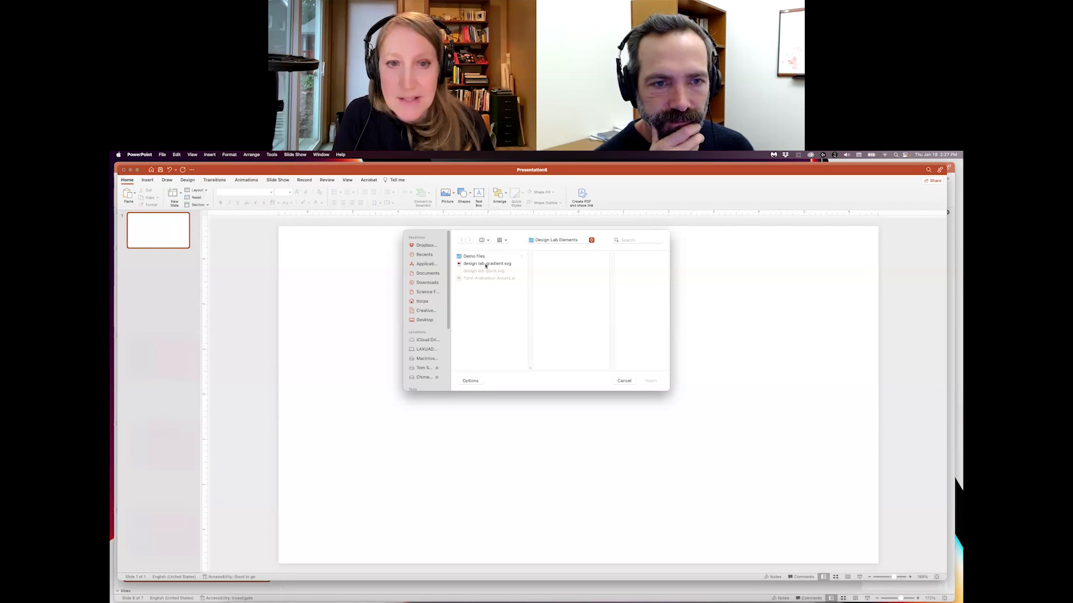
{"action": "left_click", "coordinate": [486, 265]}
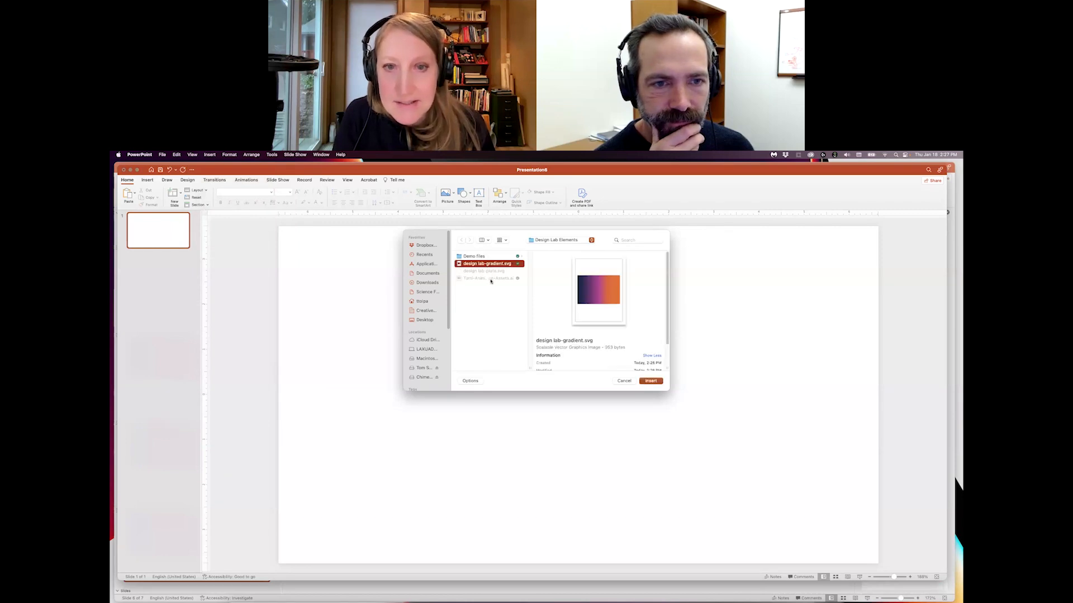
{"action": "left_click", "coordinate": [492, 281]}
{"action": "left_click", "coordinate": [494, 265]}
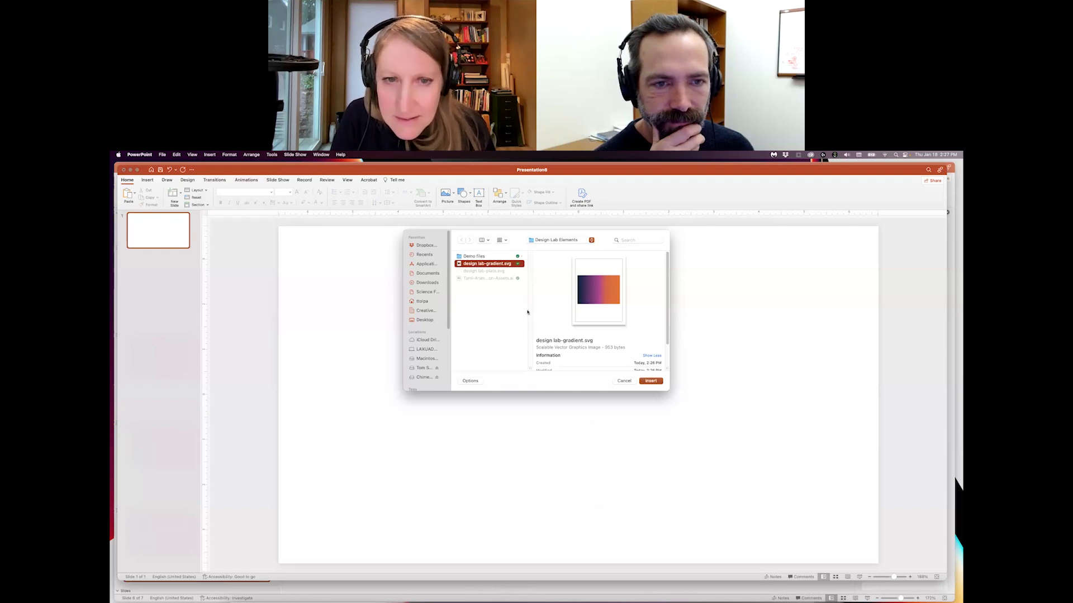
{"action": "left_click", "coordinate": [625, 382]}
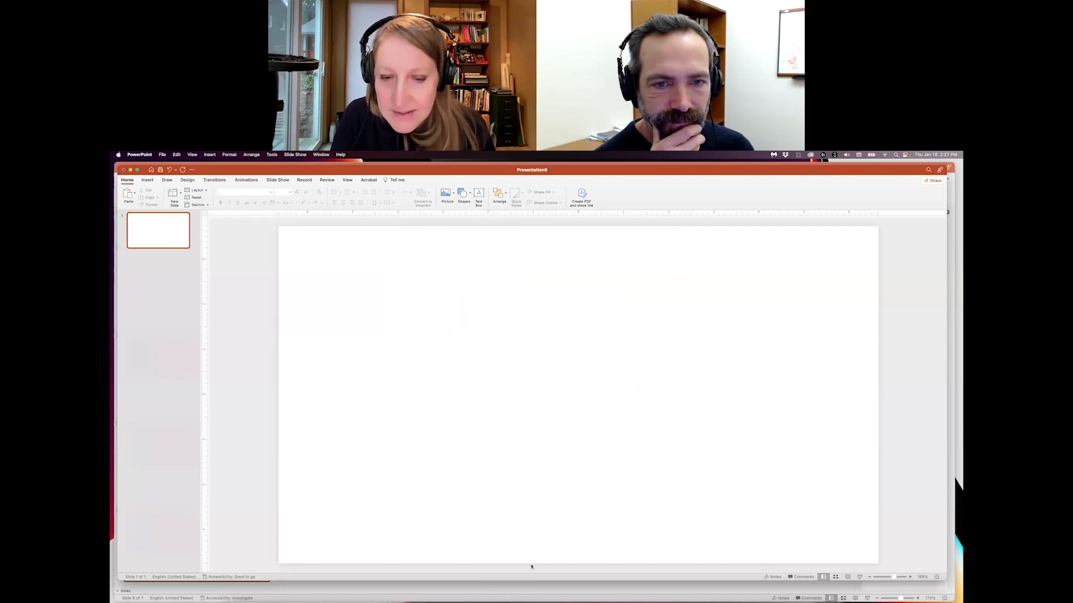
- Switch back to Illustrator and export the plate artboard again as SVG with the suffix -plate, replacing design lab-plate.svg
{"action": "left_click", "coordinate": [492, 598]}
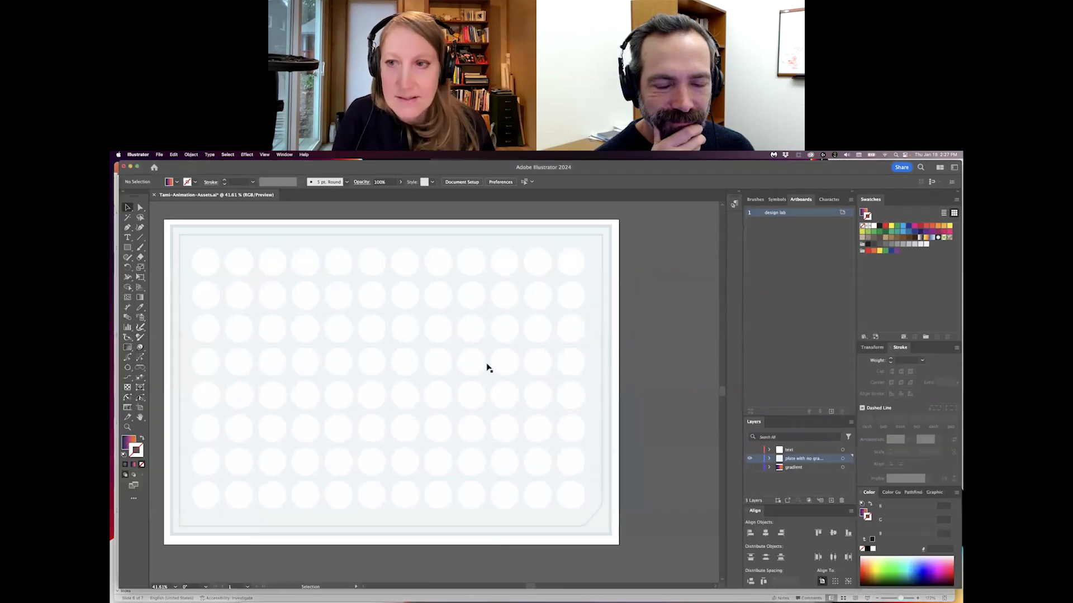
{"action": "left_click", "coordinate": [160, 155]}
{"action": "mouse_move", "coordinate": [223, 304]}
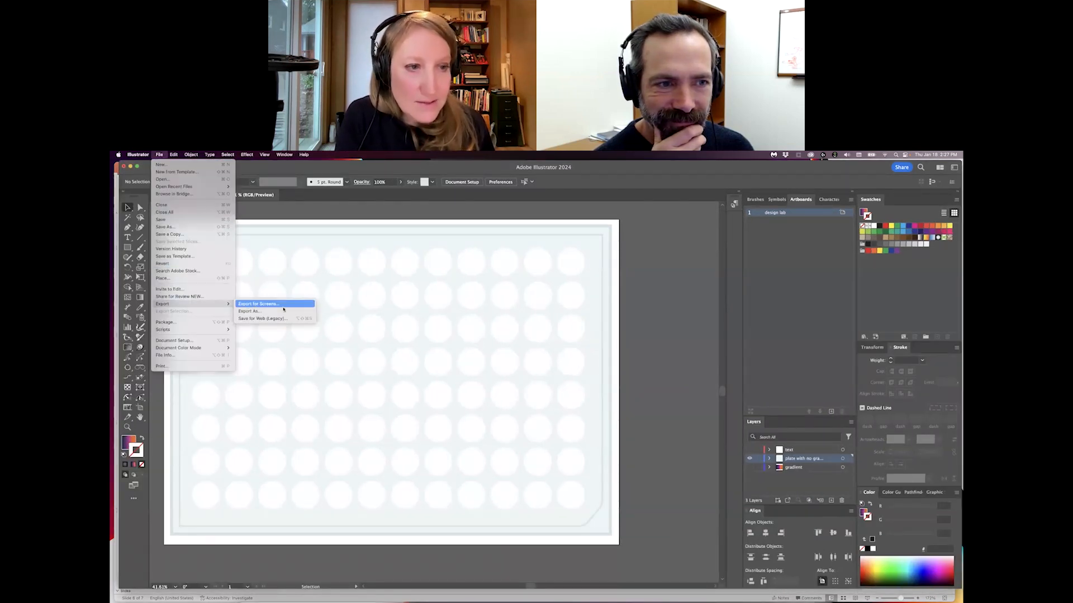
{"action": "left_click", "coordinate": [274, 304]}
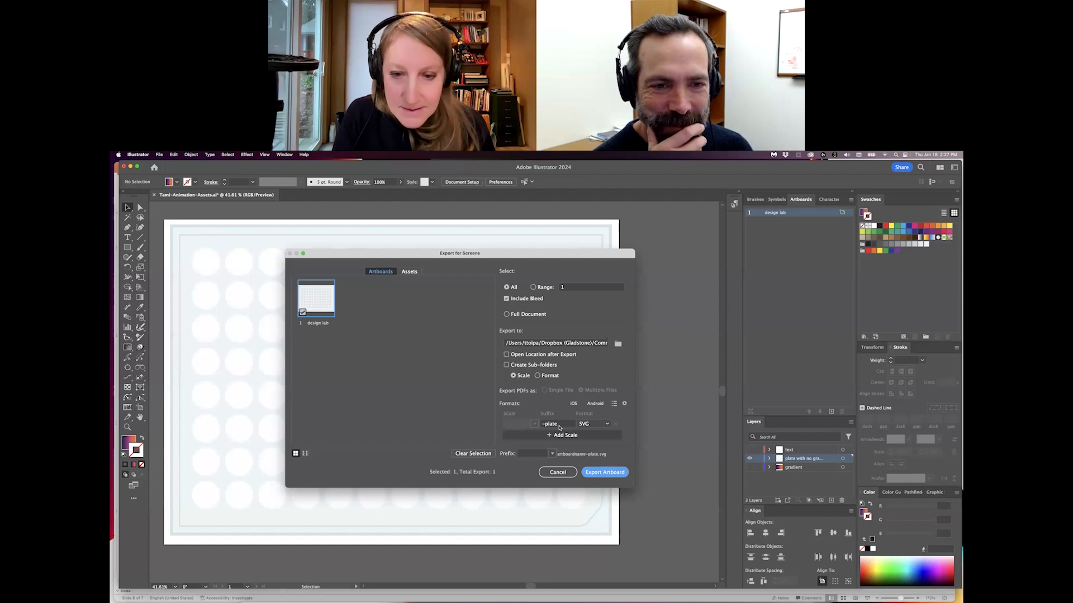
{"action": "left_click", "coordinate": [604, 472]}
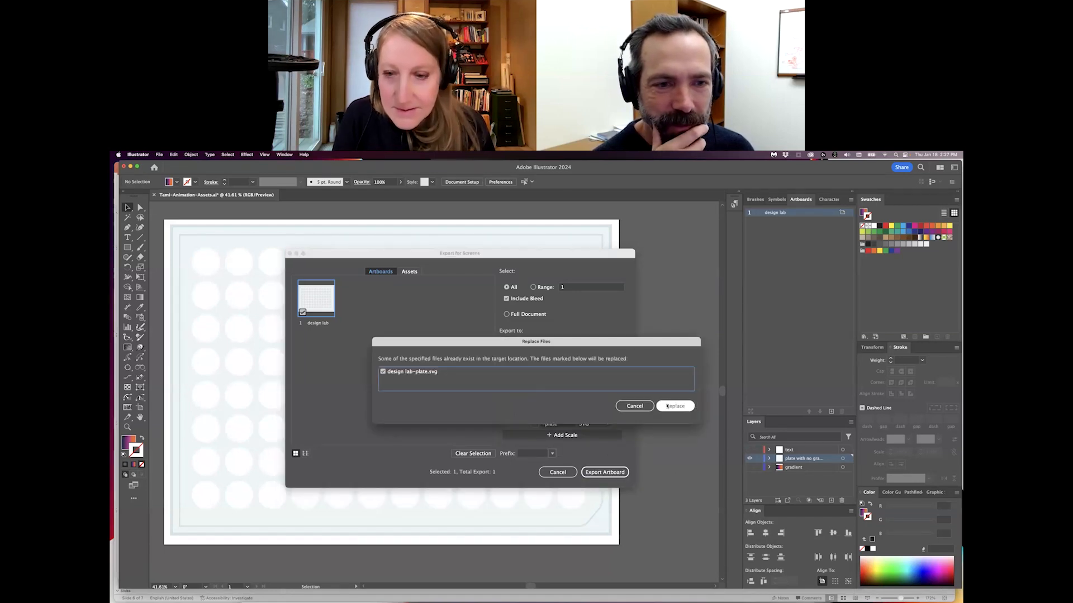
{"action": "left_click", "coordinate": [668, 406]}
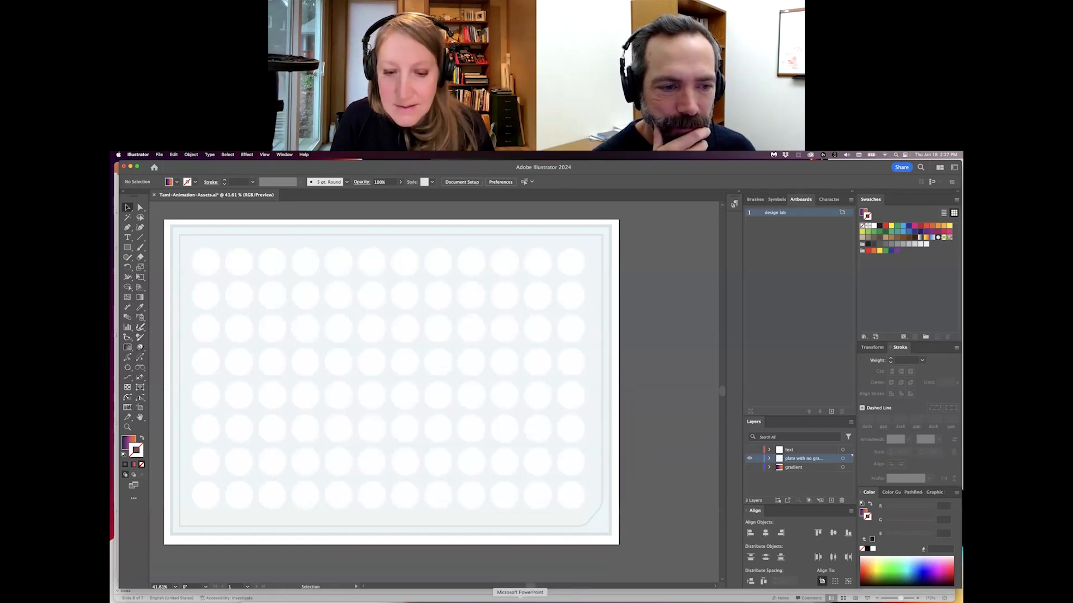
- Switch to PowerPoint and insert design lab-gradient.svg and design lab-plate.svg together as pictures on the blank slide
{"action": "left_click", "coordinate": [520, 601]}
{"action": "left_click", "coordinate": [209, 154]}
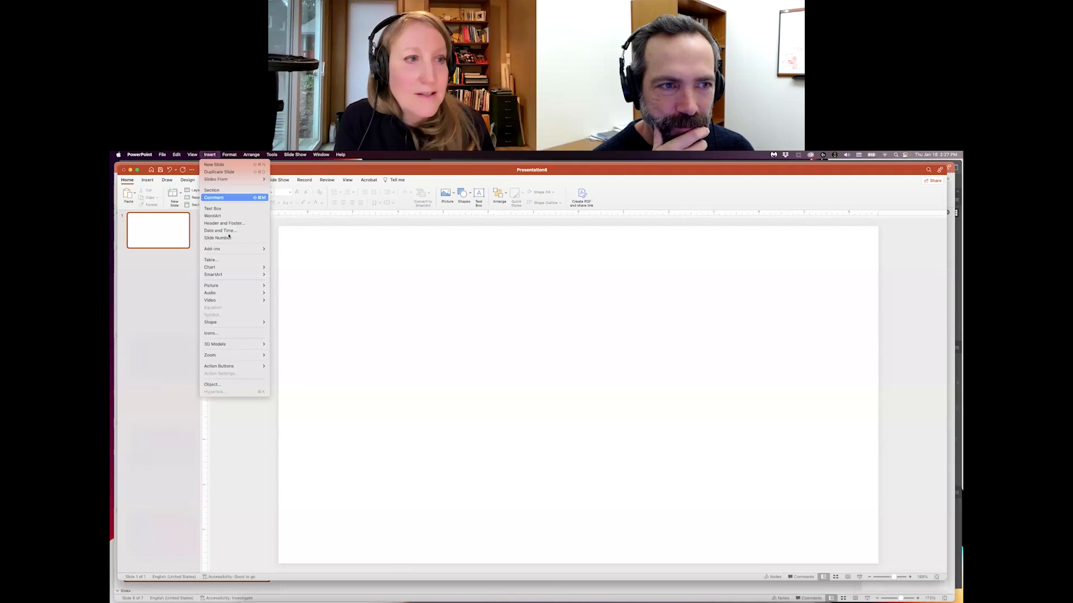
{"action": "mouse_move", "coordinate": [238, 287]}
{"action": "left_click", "coordinate": [294, 292]}
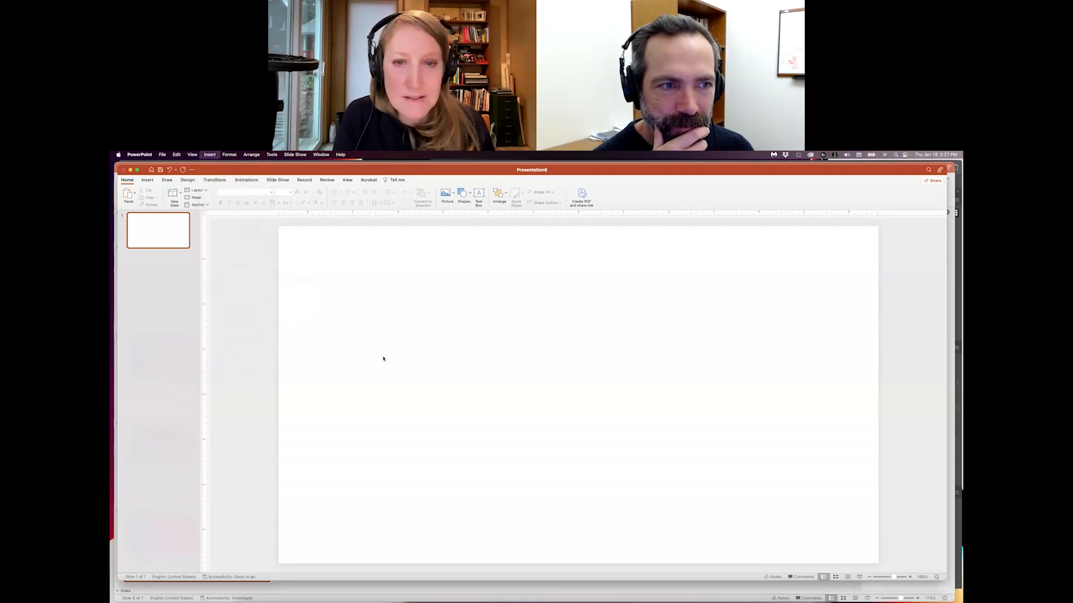
{"action": "left_click", "coordinate": [495, 265]}
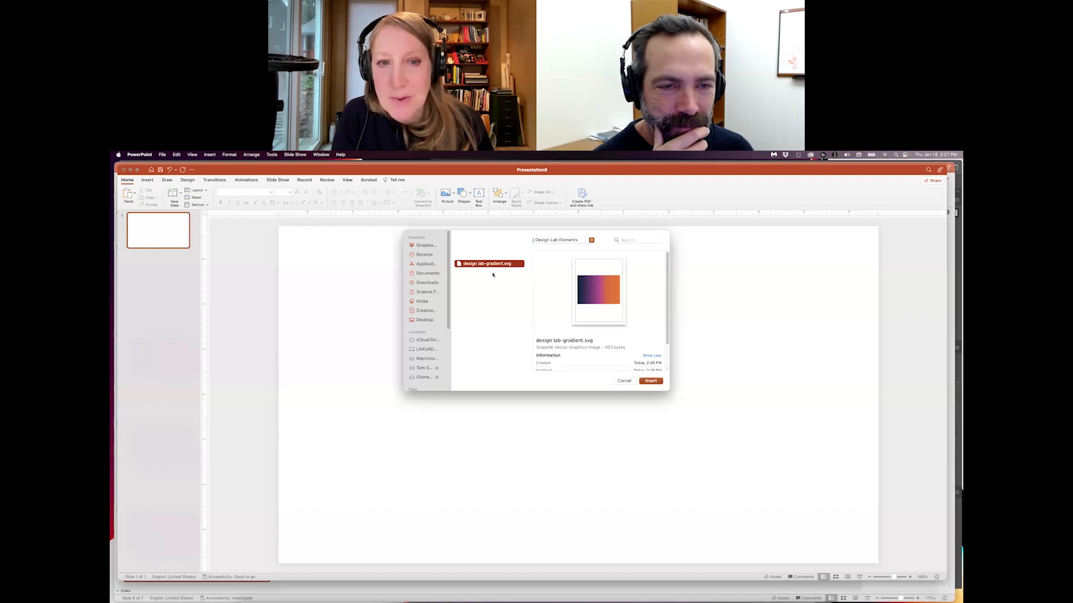
{"action": "left_click", "coordinate": [493, 273]}
{"action": "left_click", "coordinate": [493, 265], "text": "shift"}
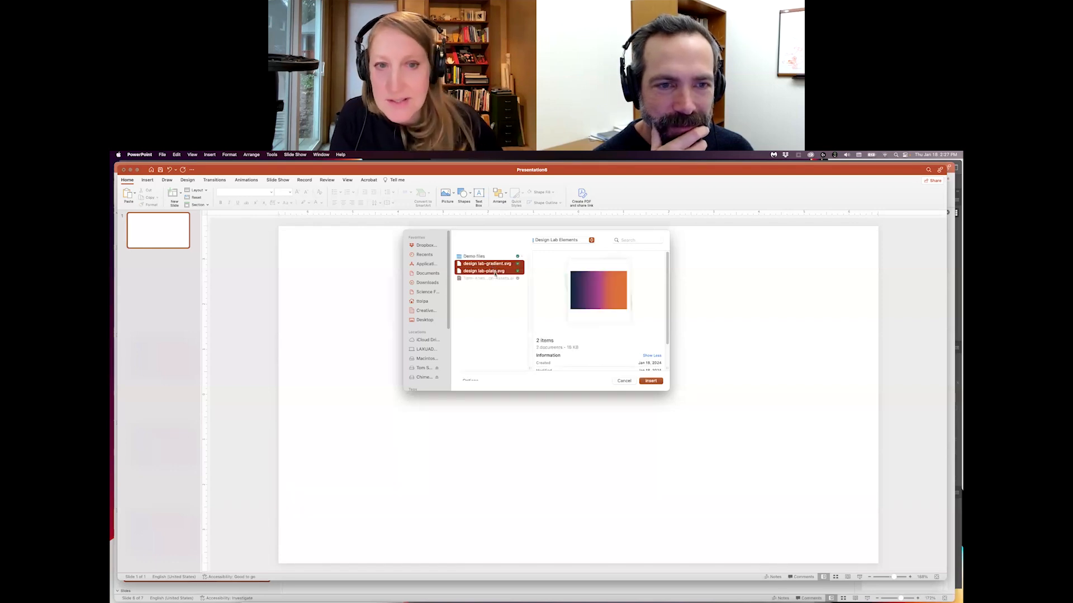
{"action": "left_click", "coordinate": [652, 381]}
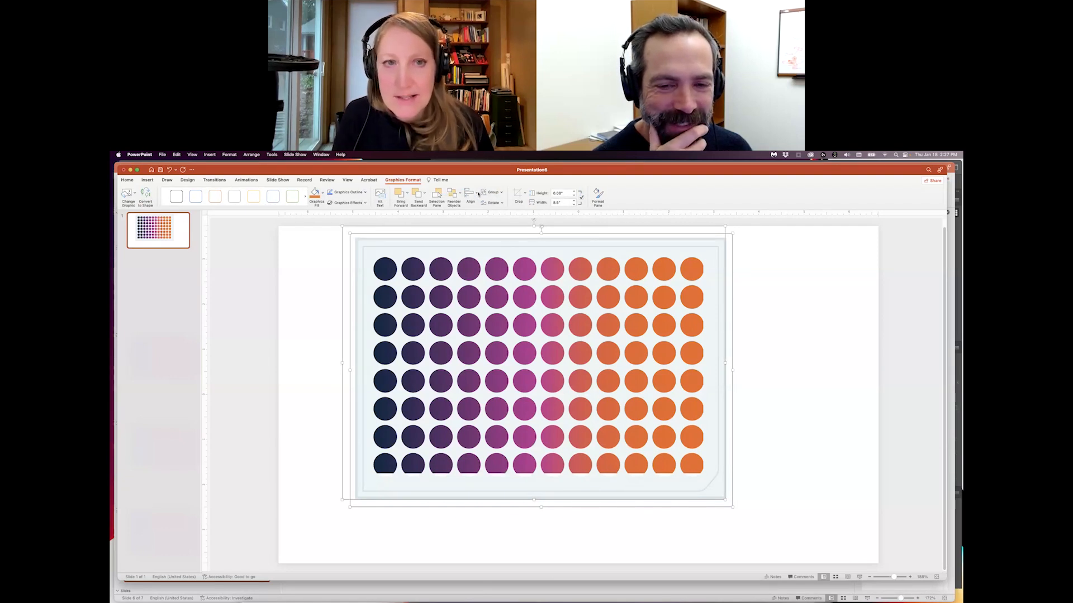
- Align the two inserted graphics with each other by center and middle so the plate overlays the gradient
{"action": "left_click", "coordinate": [475, 194]}
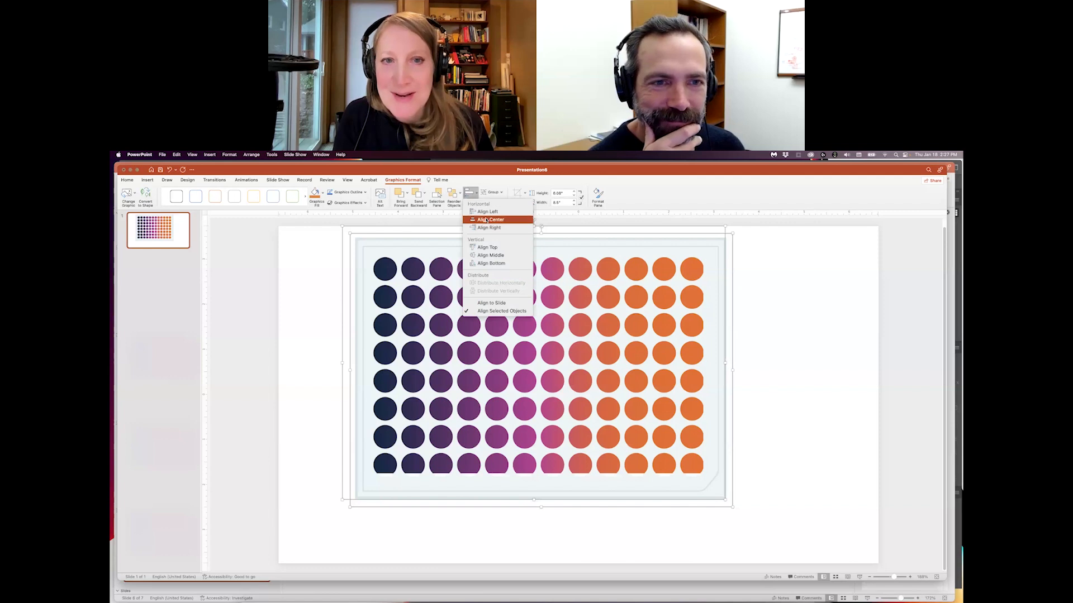
{"action": "left_click", "coordinate": [491, 255]}
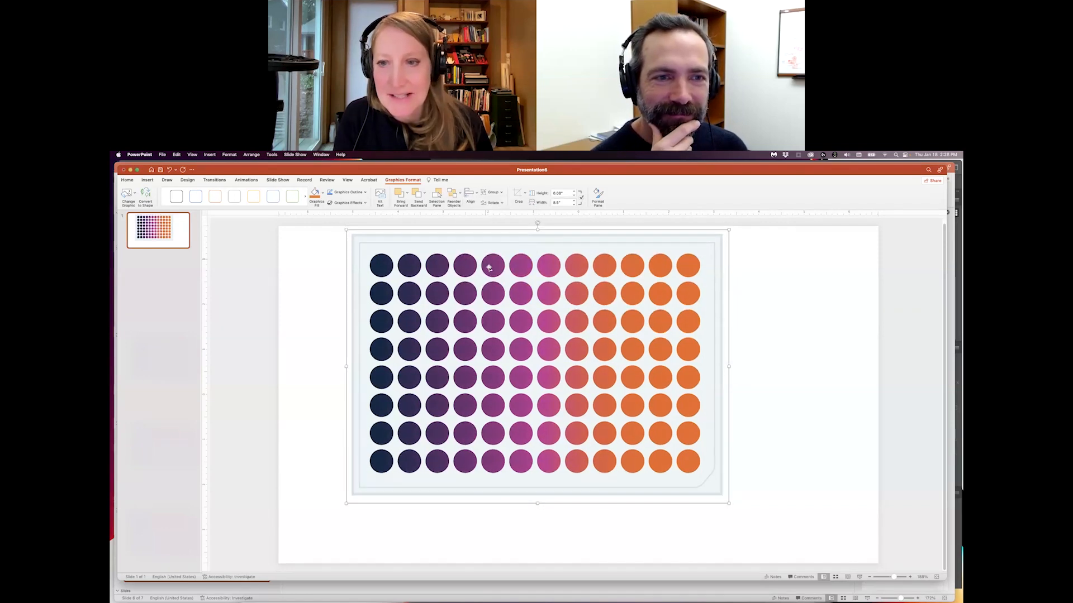
{"action": "left_click", "coordinate": [889, 575]}
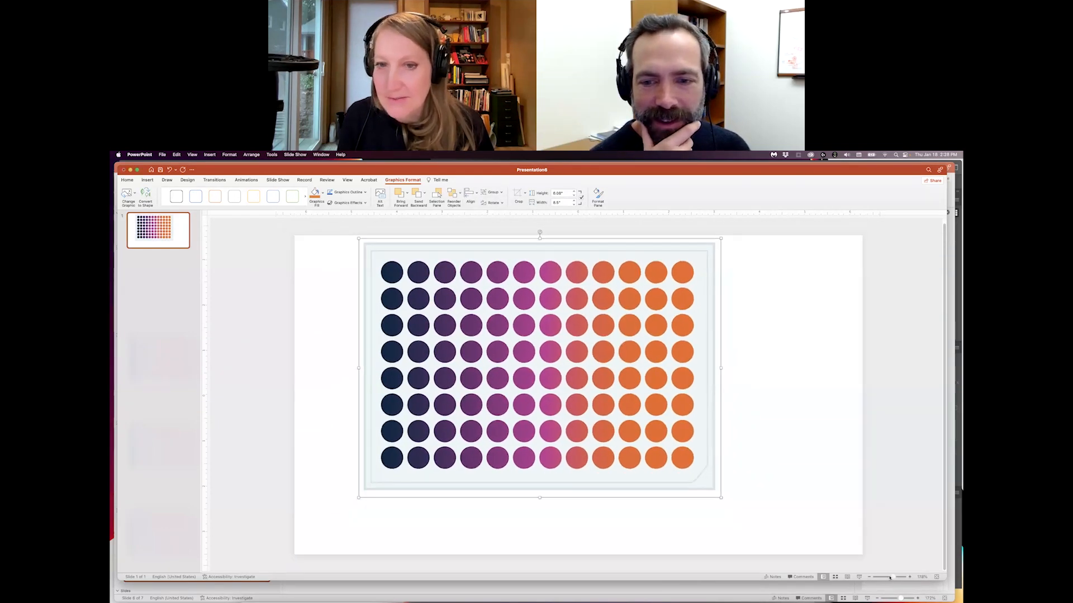
{"action": "left_click_drag", "start_coordinate": [610, 170], "coordinate": [610, 164]}
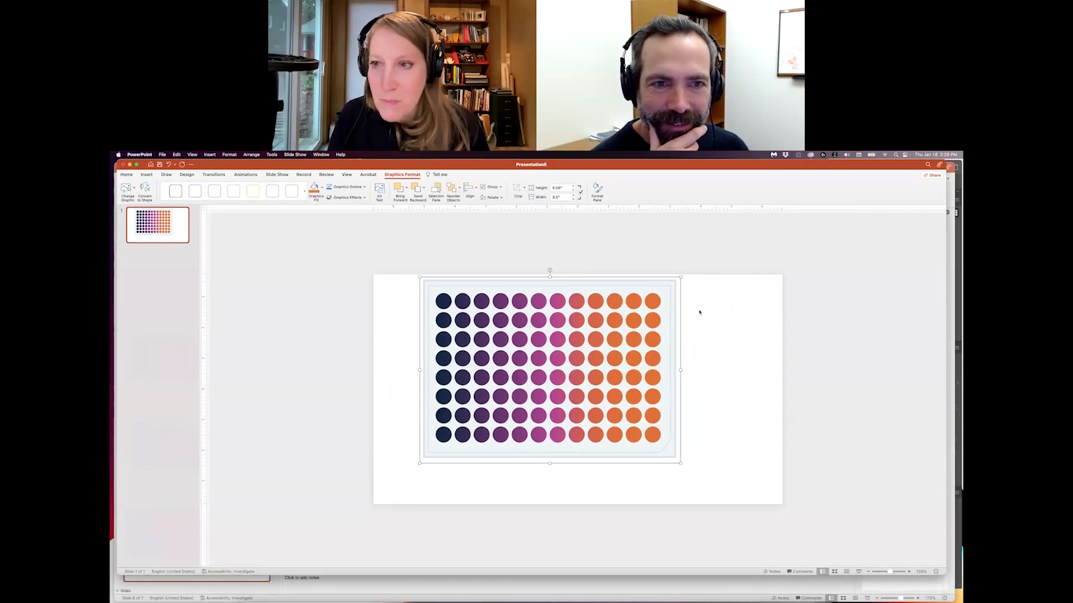
{"action": "left_click_drag", "start_coordinate": [790, 170], "coordinate": [787, 170]}
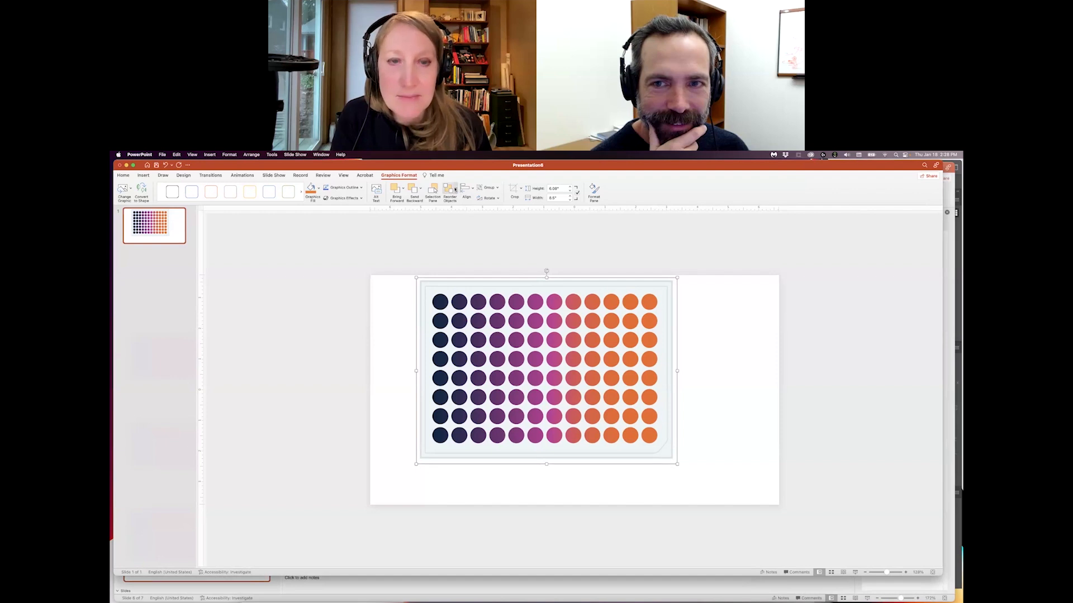
- Show the Selection Pane and hide the plate graphic so only the gradient graphic is displayed
{"action": "left_click", "coordinate": [434, 192]}
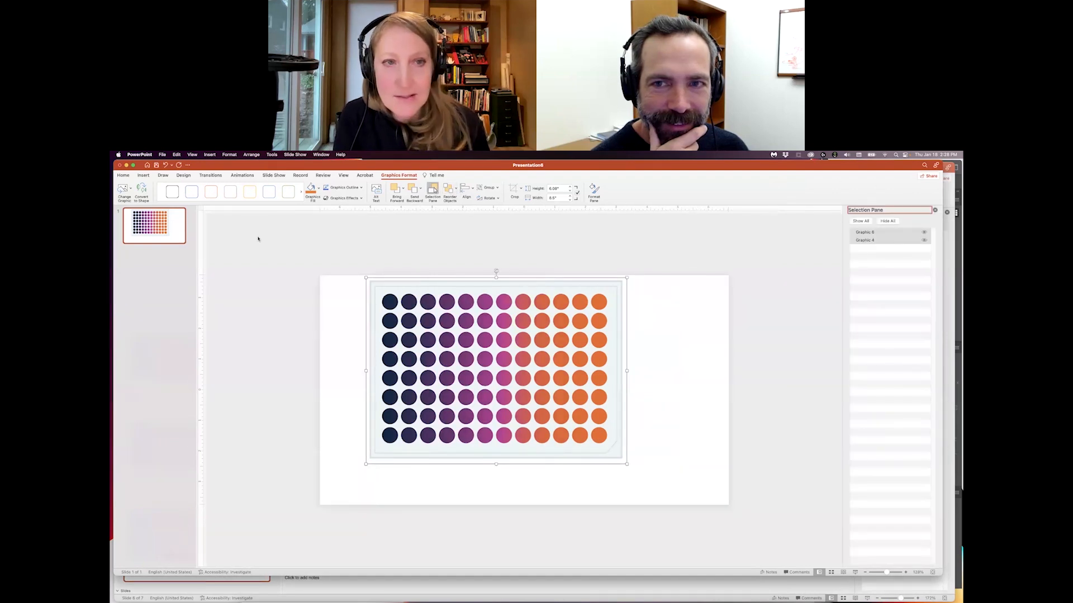
{"action": "left_click", "coordinate": [762, 247]}
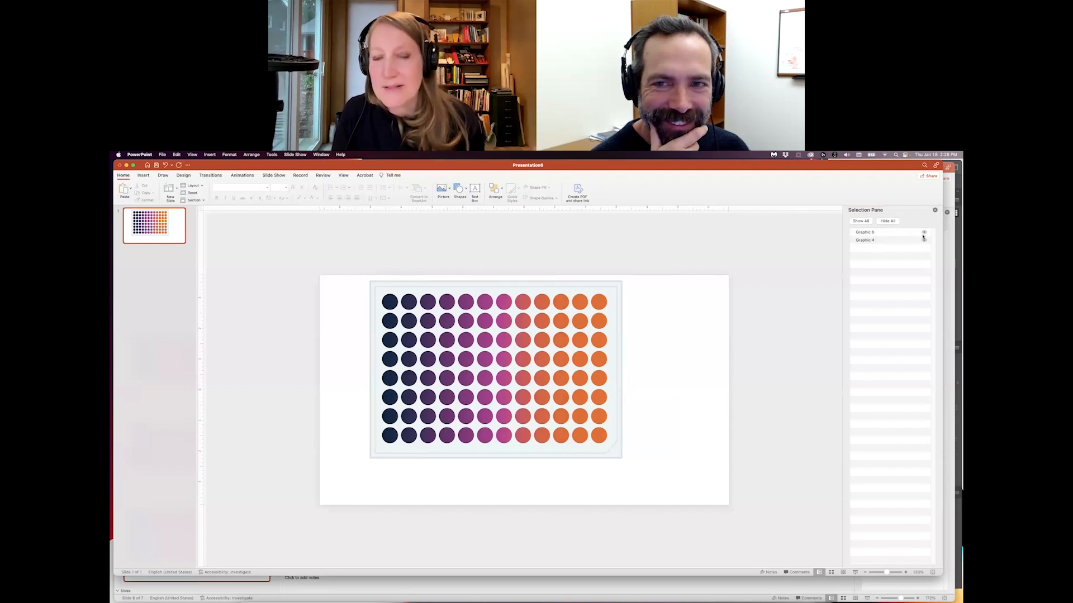
{"action": "left_click", "coordinate": [925, 233]}
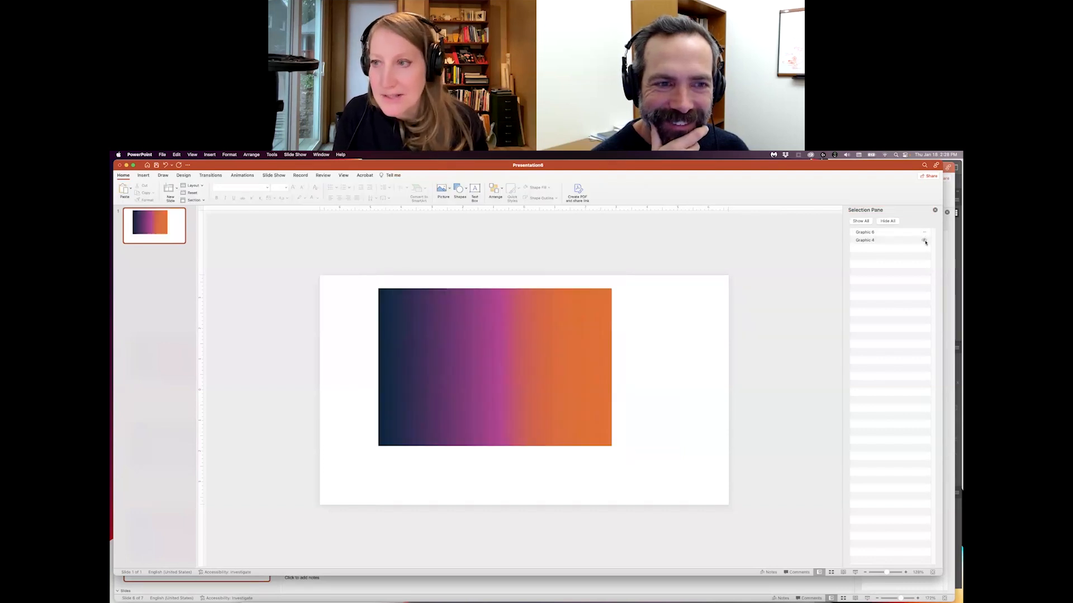
{"action": "left_click", "coordinate": [924, 240]}
{"action": "left_click", "coordinate": [924, 240]}
- Try moving the gradient graphic around the slide, including against its top-left corner, and undo the stray duplicate
{"action": "left_click_drag", "start_coordinate": [495, 333], "coordinate": [436, 320]}
{"action": "left_click_drag", "start_coordinate": [523, 390], "coordinate": [523, 389]}
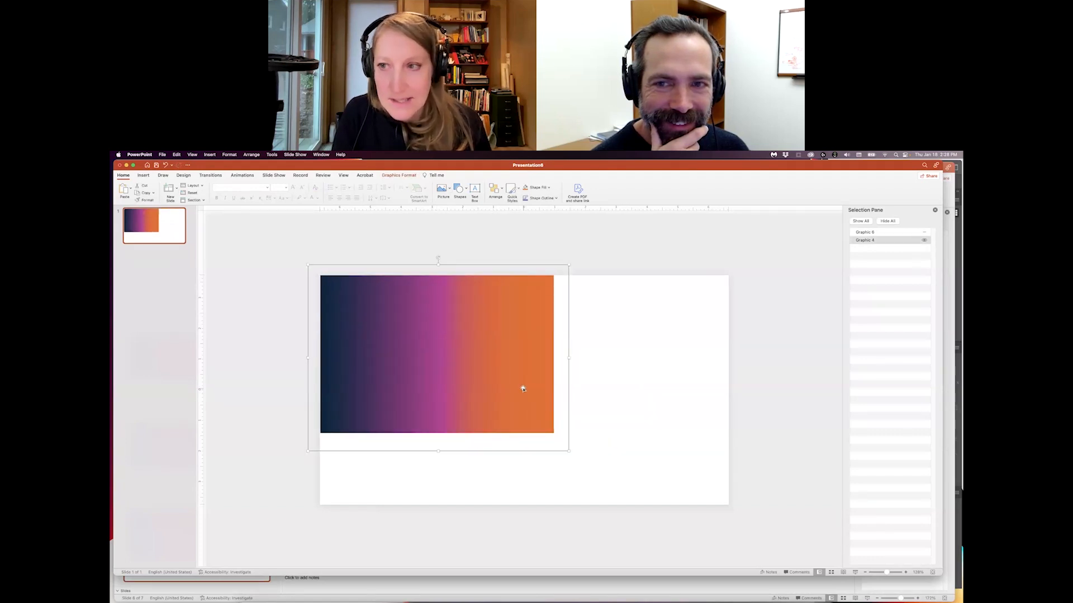
{"action": "left_click_drag", "start_coordinate": [519, 367], "coordinate": [614, 311]}
{"action": "left_click_drag", "start_coordinate": [538, 297], "coordinate": [514, 372]}
{"action": "left_click_drag", "start_coordinate": [603, 315], "coordinate": [539, 363]}
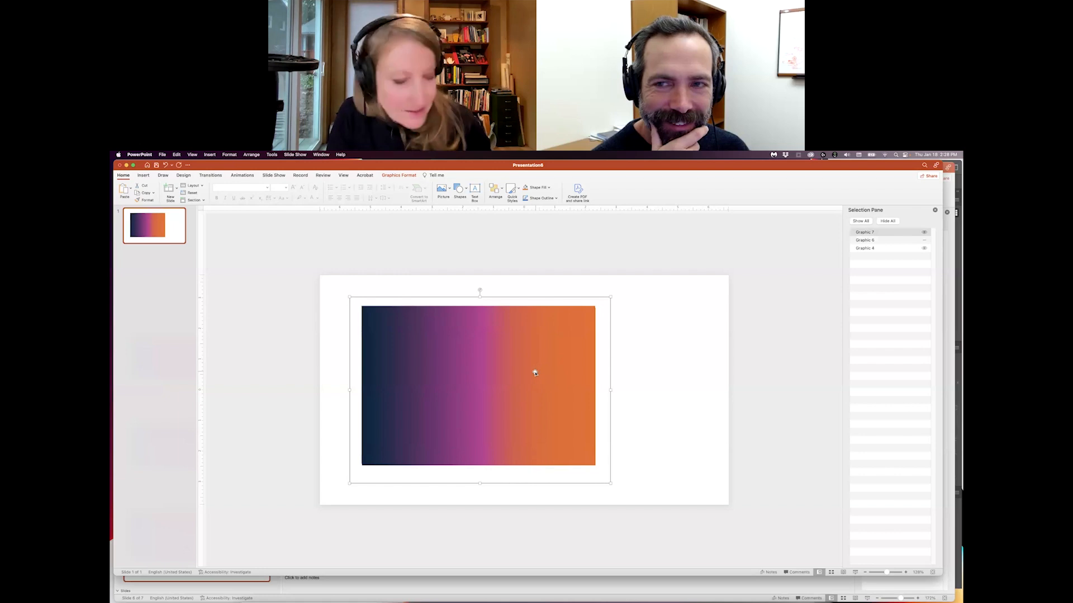
{"action": "key", "text": "super+z"}
- Convert the gradient graphic to a shape, place it in the slide's top-left corner and enlarge it to nearly fill the slide
{"action": "right_click", "coordinate": [535, 375]}
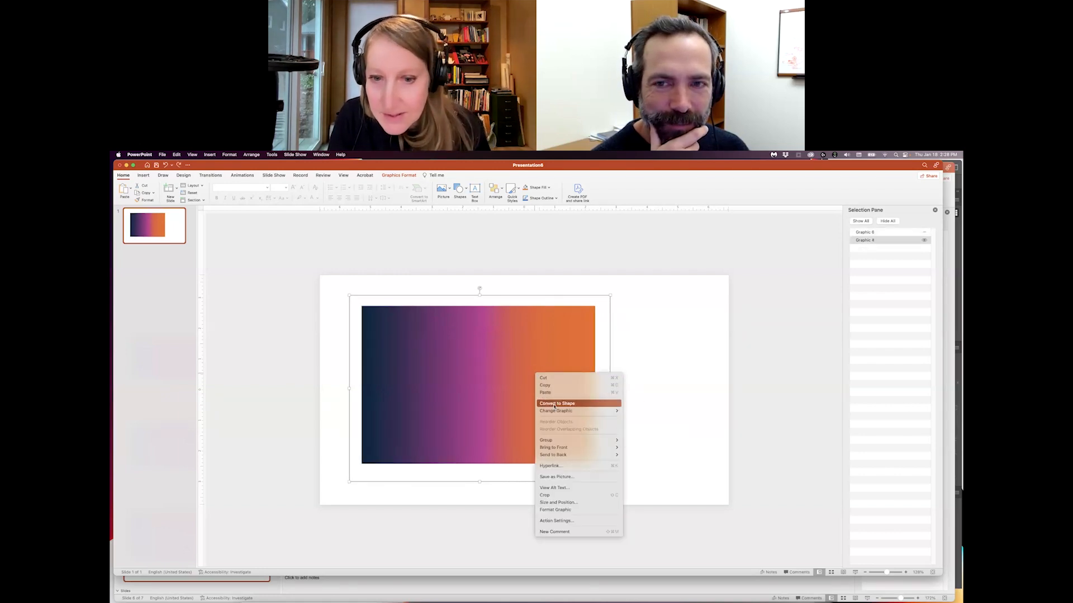
{"action": "left_click", "coordinate": [555, 404]}
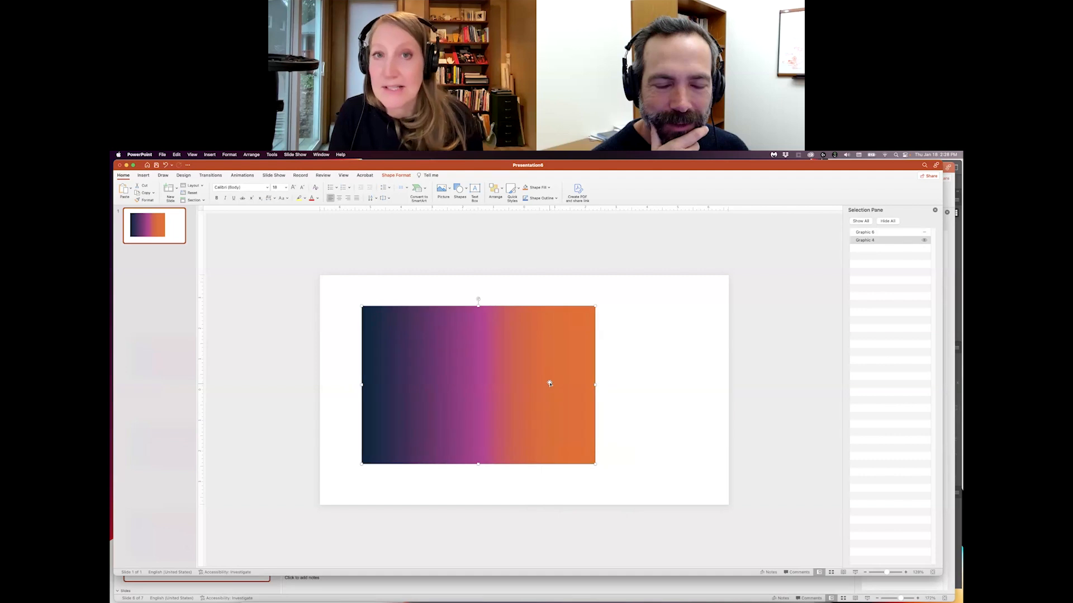
{"action": "left_click_drag", "start_coordinate": [513, 366], "coordinate": [490, 348]}
{"action": "left_click_drag", "start_coordinate": [553, 433], "coordinate": [709, 488]}
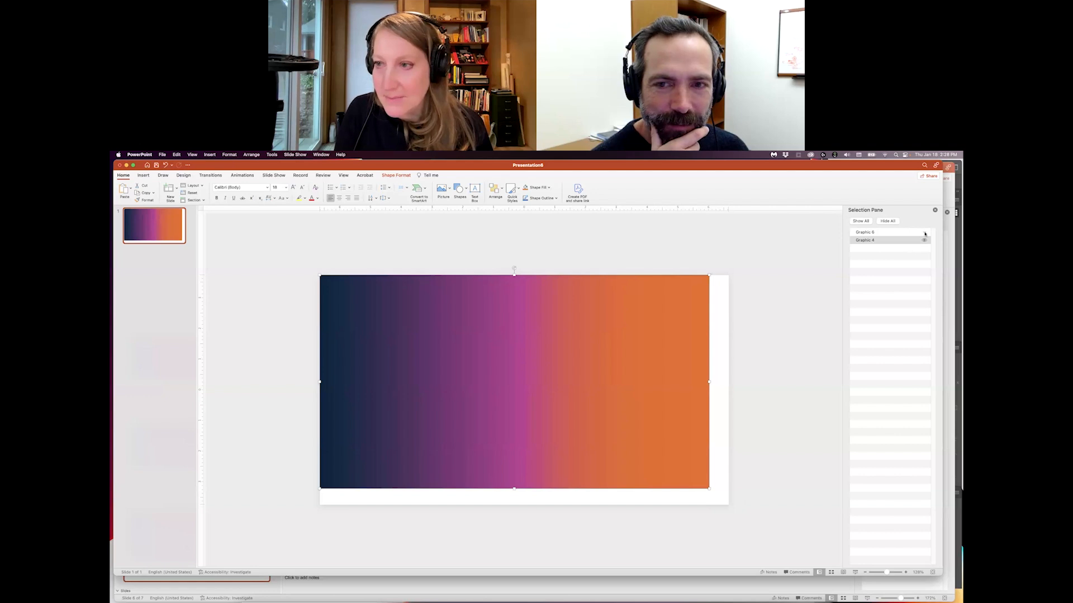
- Show the plate graphic again and set its scale height and scale width to 90%
{"action": "left_click", "coordinate": [924, 232]}
{"action": "left_click", "coordinate": [744, 267]}
{"action": "left_click", "coordinate": [615, 299]}
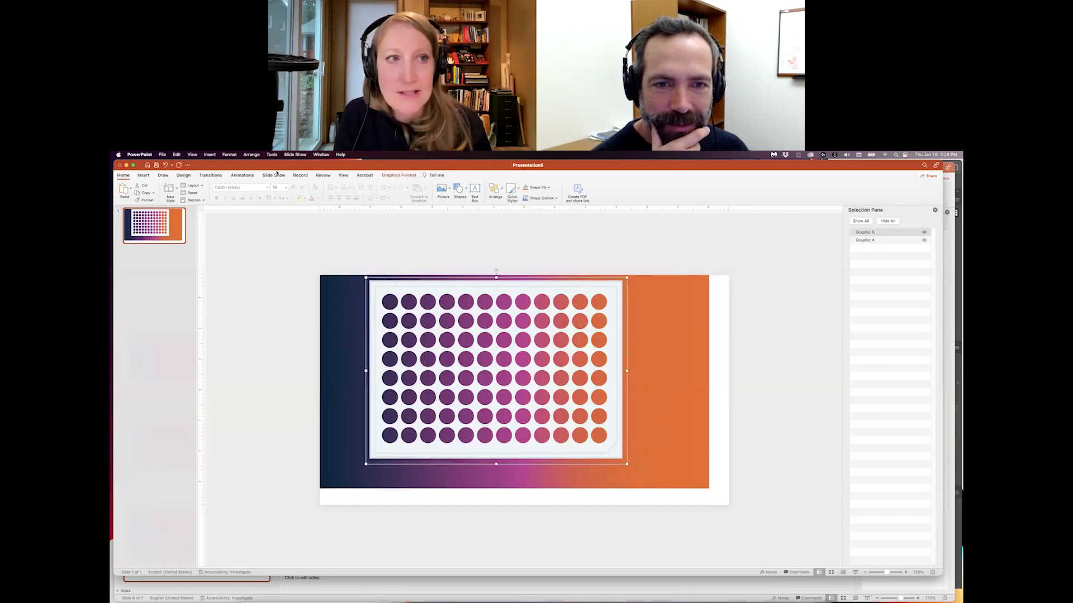
{"action": "left_click", "coordinate": [229, 155]}
{"action": "left_click", "coordinate": [254, 287]}
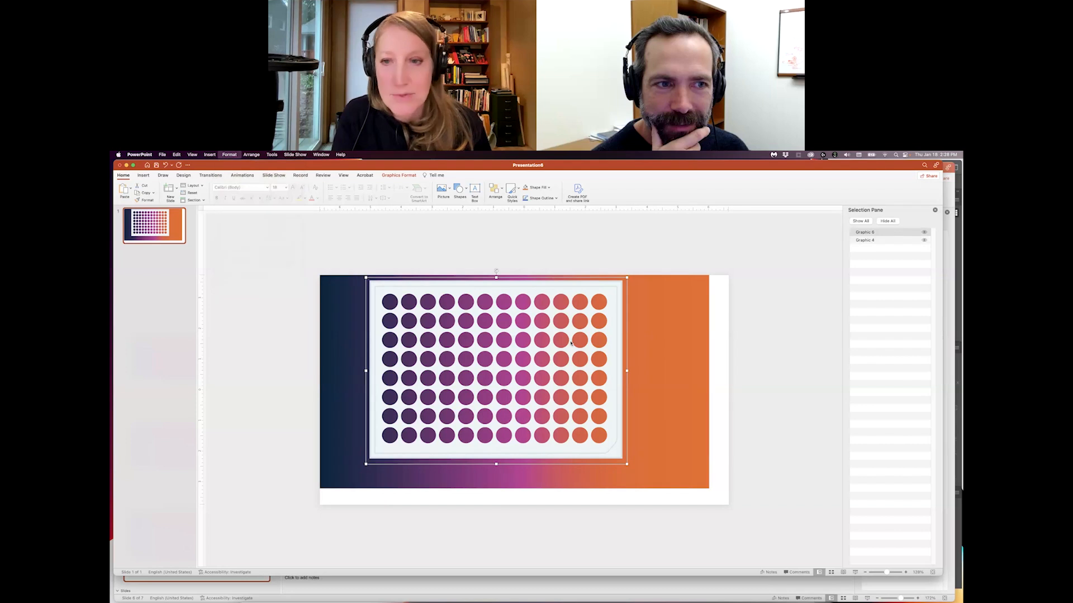
{"action": "left_click", "coordinate": [881, 226]}
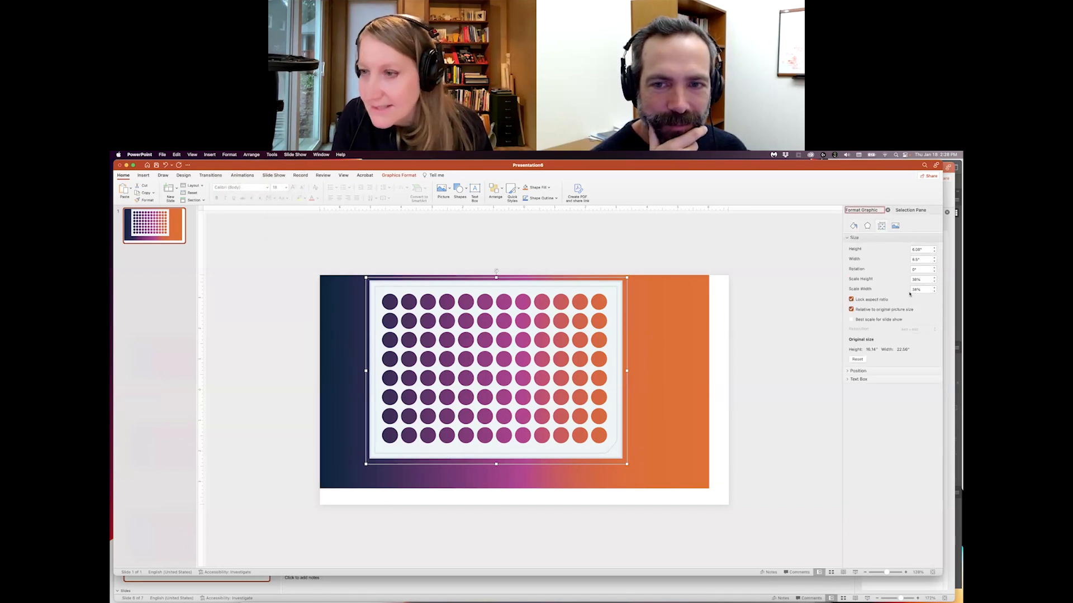
{"action": "left_click", "coordinate": [921, 279]}
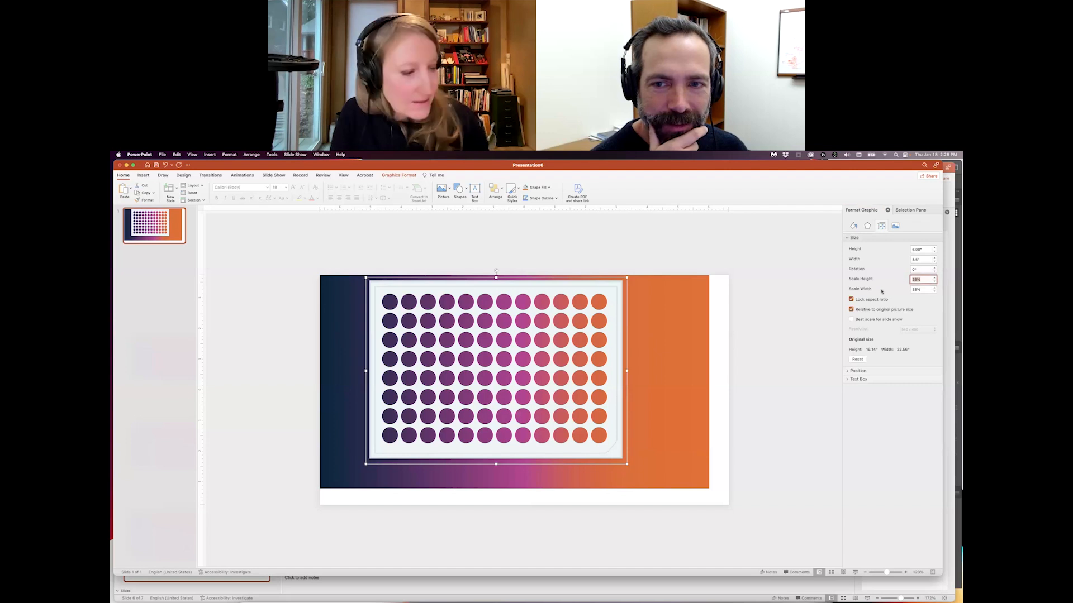
{"action": "type", "text": "90"}
{"action": "key", "text": "Tab"}
{"action": "type", "text": "90"}
{"action": "key", "text": "Return"}
- Move the enlarged plate so its lower-right part covers the slide and its wells reveal the gradient
{"action": "left_click_drag", "start_coordinate": [801, 402], "coordinate": [693, 475]}
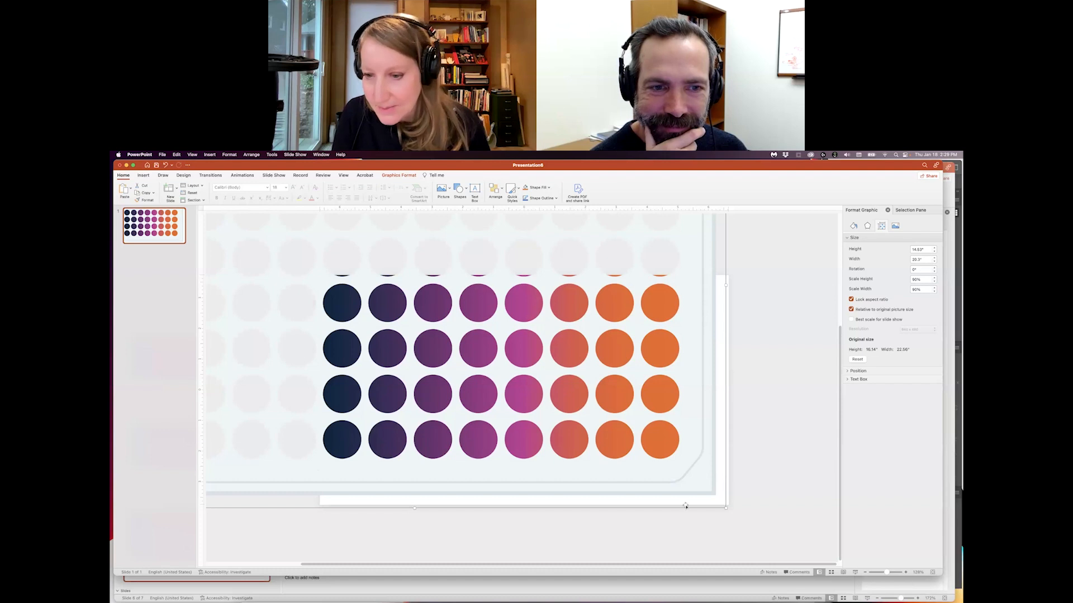
{"action": "left_click", "coordinate": [749, 438]}
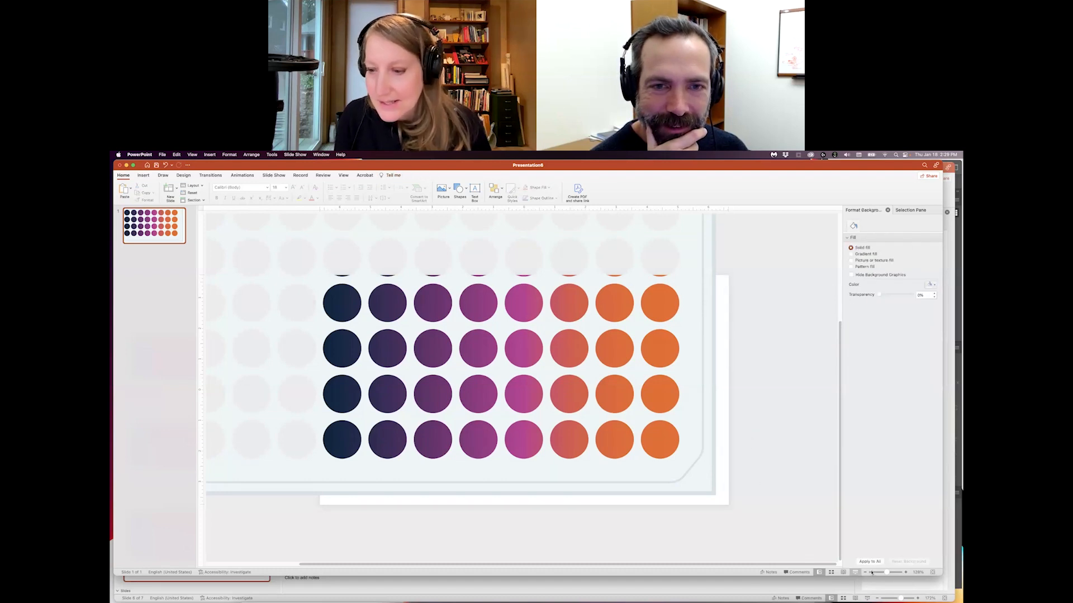
{"action": "left_click_drag", "start_coordinate": [886, 573], "coordinate": [884, 573]}
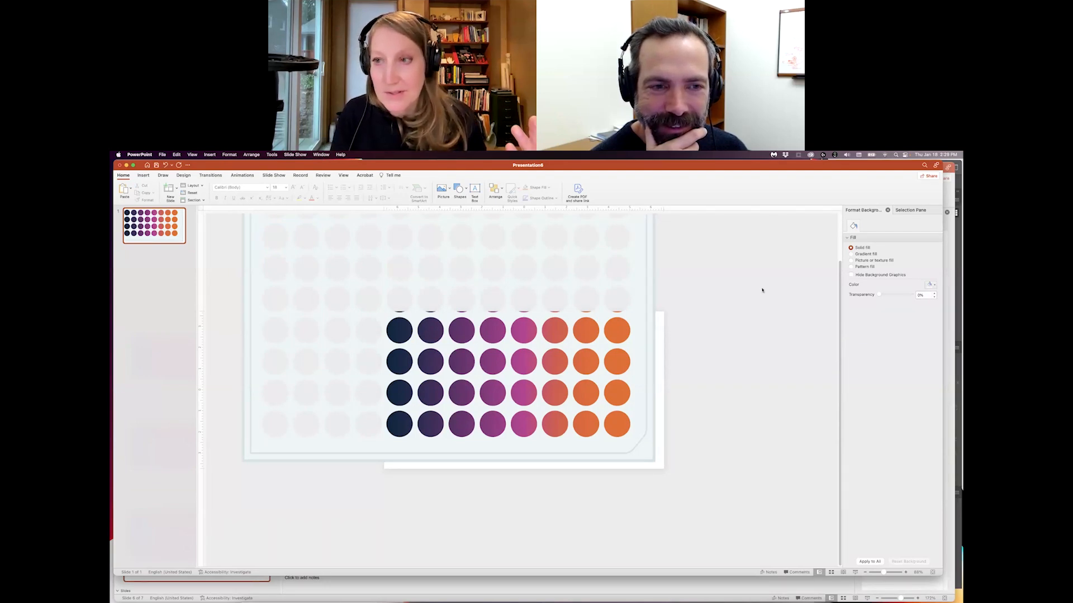
- Toggle the visibility of the plate and gradient objects off and on to examine each layer
{"action": "left_click", "coordinate": [902, 212]}
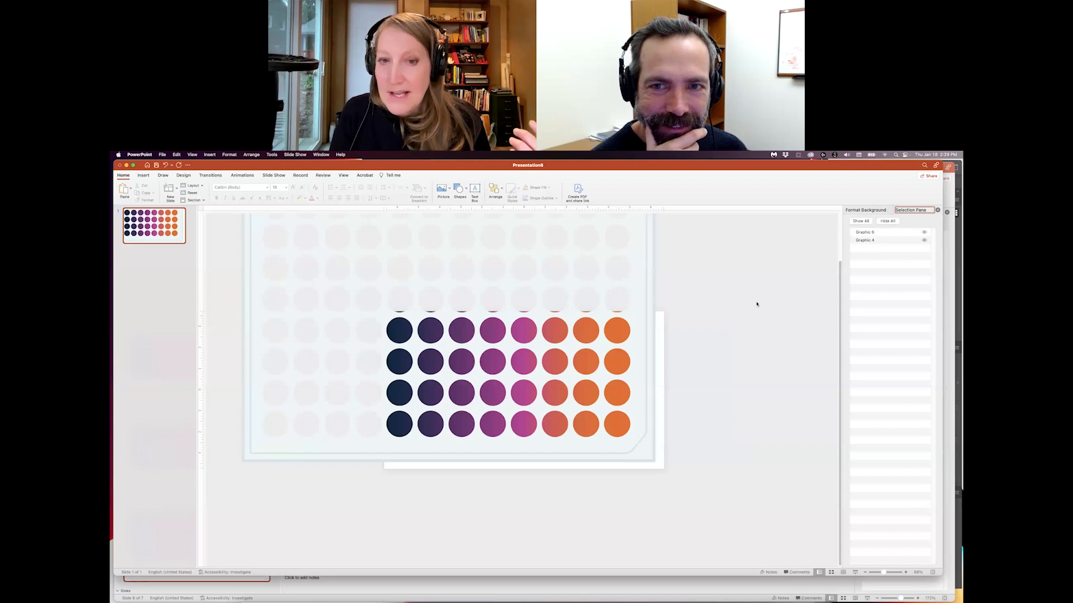
{"action": "left_click", "coordinate": [925, 233]}
{"action": "left_click", "coordinate": [925, 240]}
{"action": "left_click", "coordinate": [925, 240]}
{"action": "left_click", "coordinate": [924, 231]}
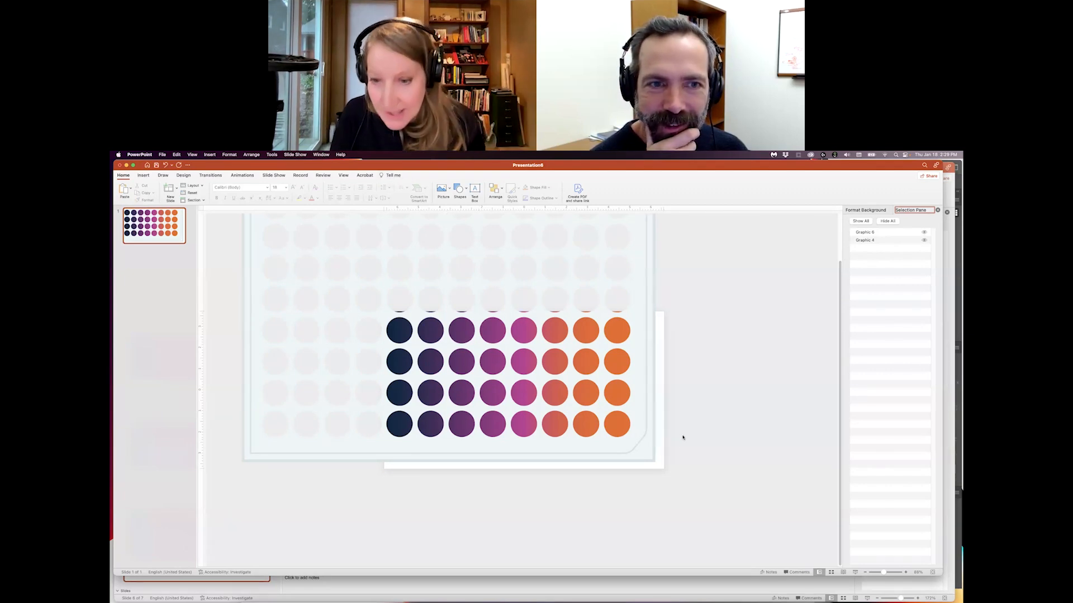
- Nudge the plate graphic slightly upward so the lower rows of wells line up over the gradient
{"action": "left_click_drag", "start_coordinate": [648, 452], "coordinate": [649, 447]}
{"action": "left_click", "coordinate": [714, 404]}
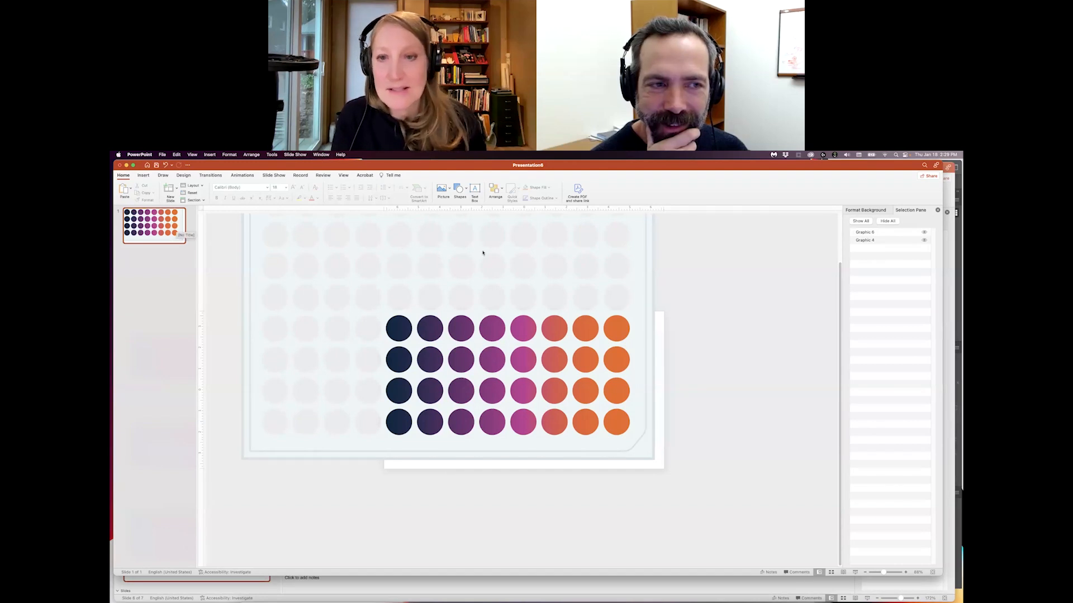
{"action": "left_click", "coordinate": [652, 277]}
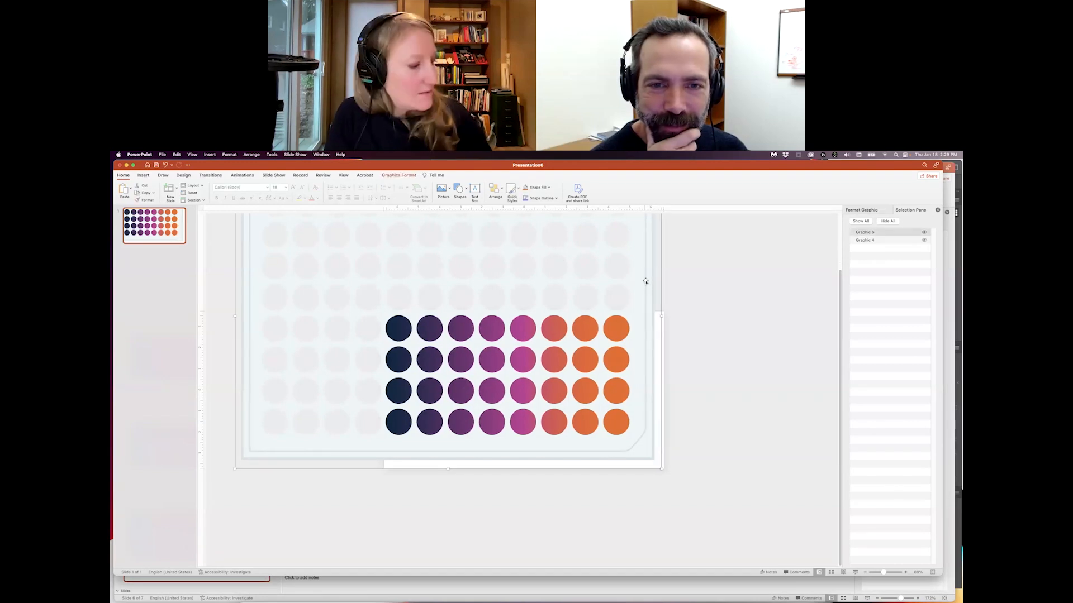
{"action": "left_click", "coordinate": [215, 251]}
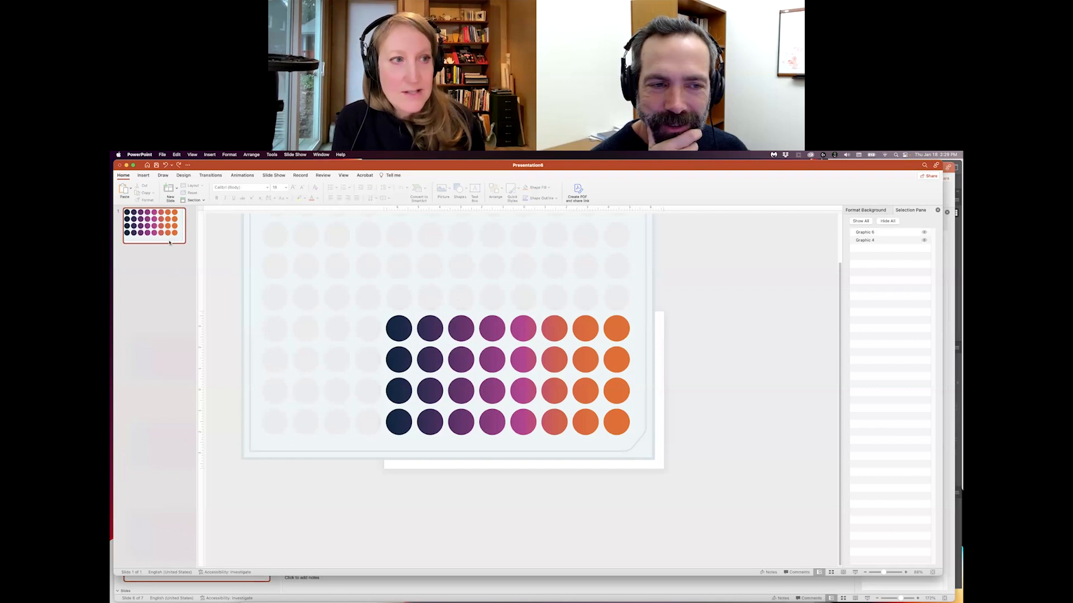
- Duplicate the plate-and-gradient slide five times
{"action": "key", "text": "super+d"}
{"action": "key", "text": "super+d"}
{"action": "key", "text": "super+d"}
{"action": "key", "text": "super+d"}
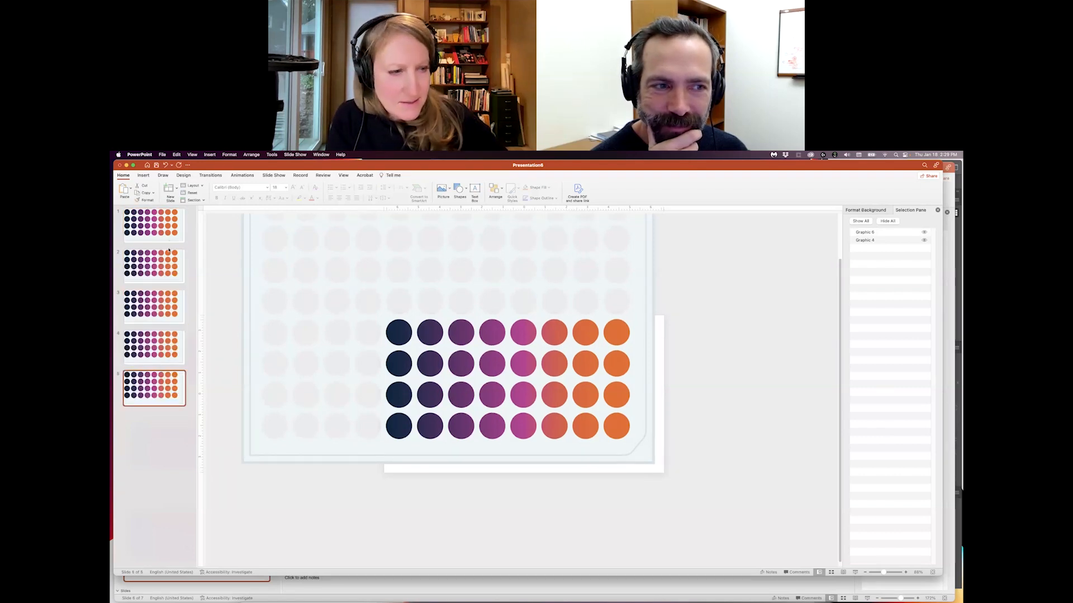
{"action": "key", "text": "super+d"}
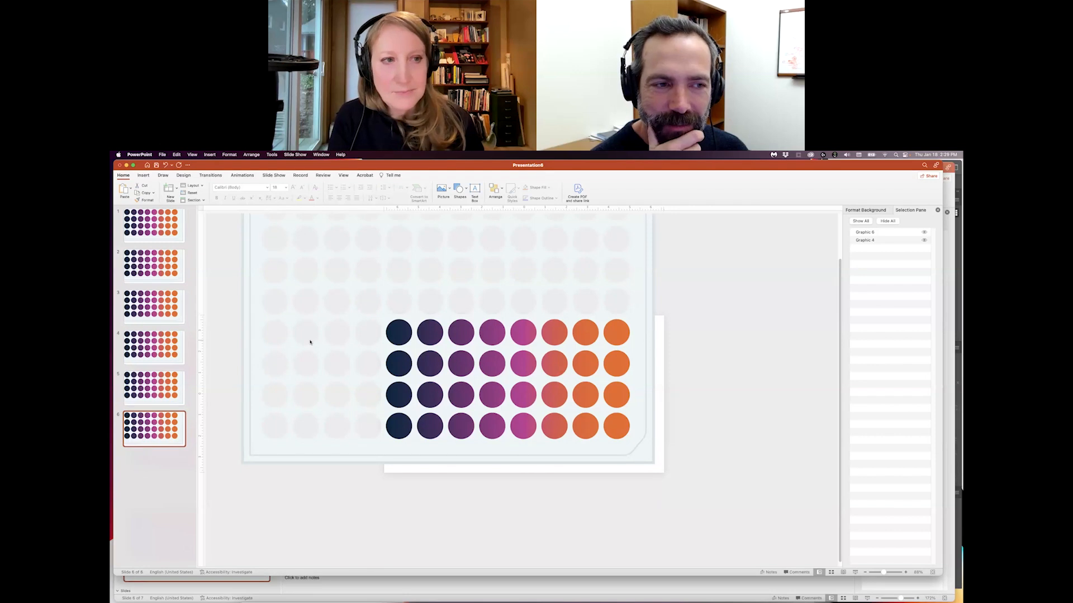
- Delete the gradient shape from the first slide, keeping only the plate
{"action": "left_click", "coordinate": [182, 223]}
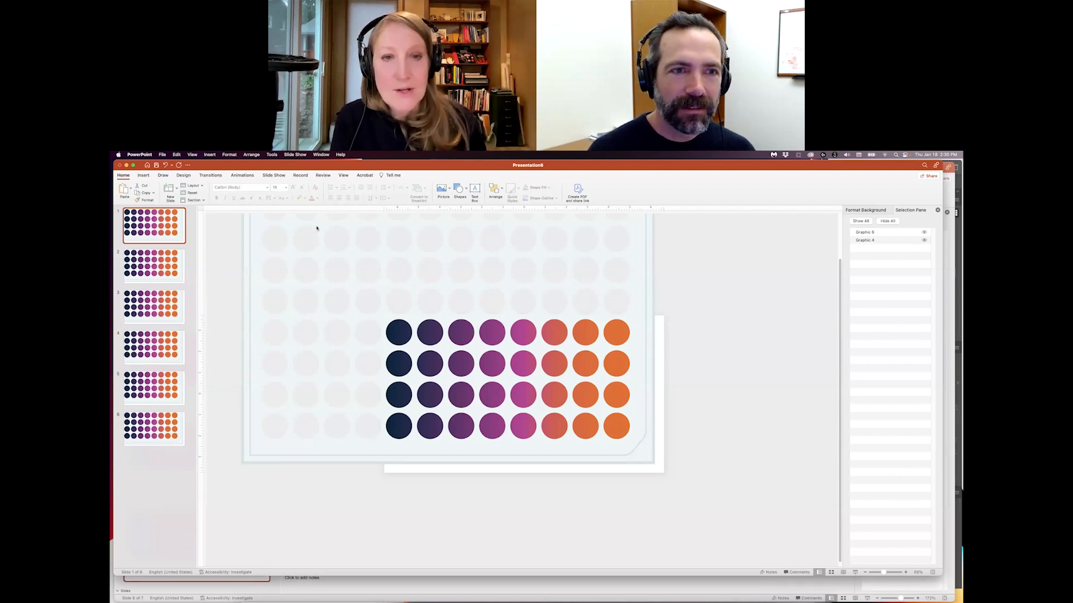
{"action": "left_click", "coordinate": [622, 334]}
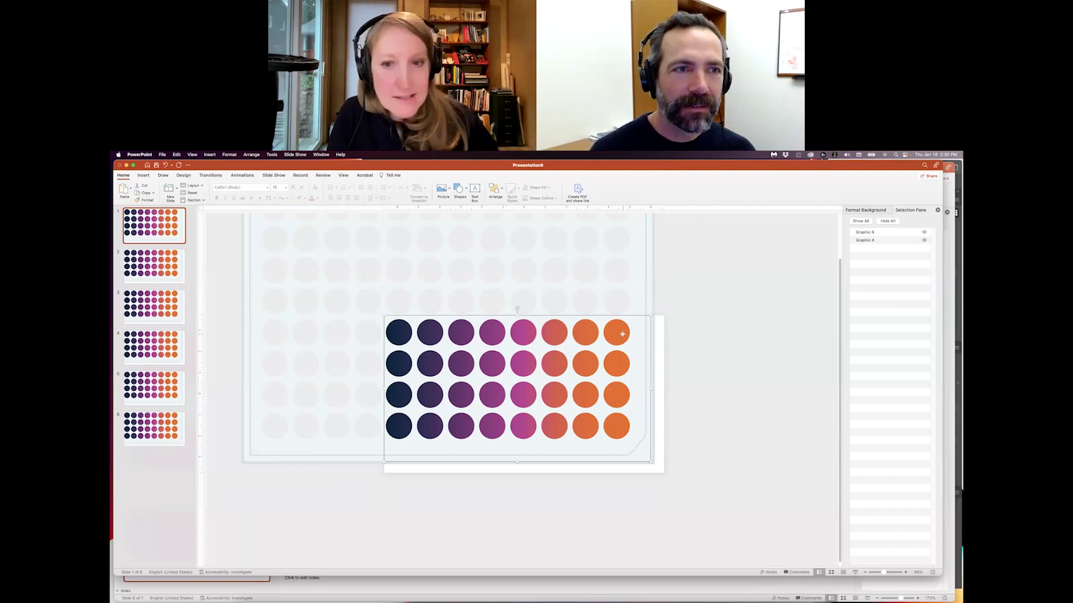
{"action": "key", "text": "Delete"}
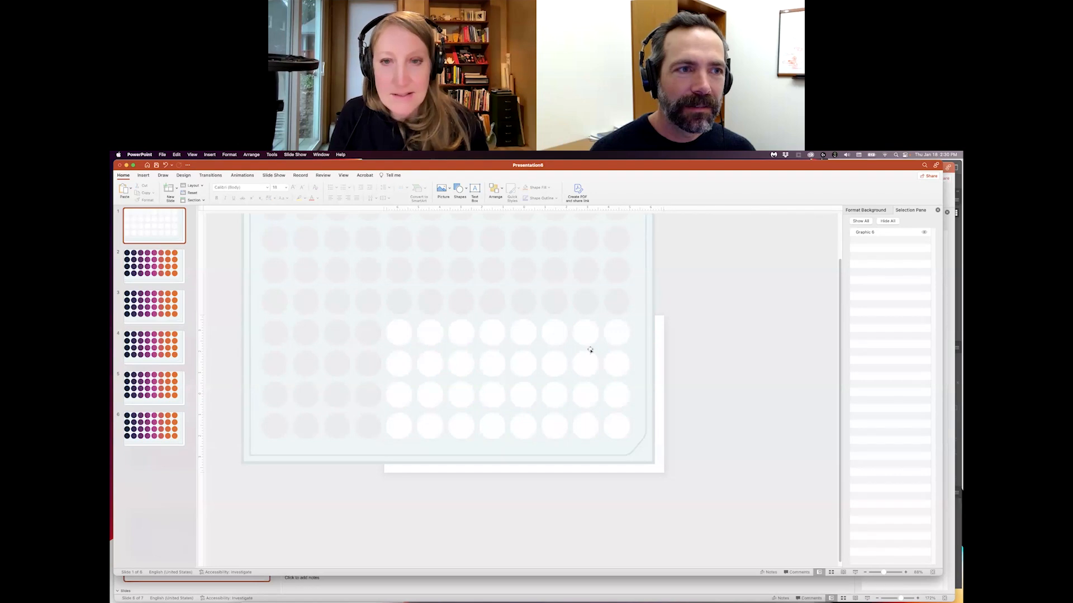
- Delete the gradient shape from the second slide, keeping only the plate
{"action": "left_click", "coordinate": [175, 273]}
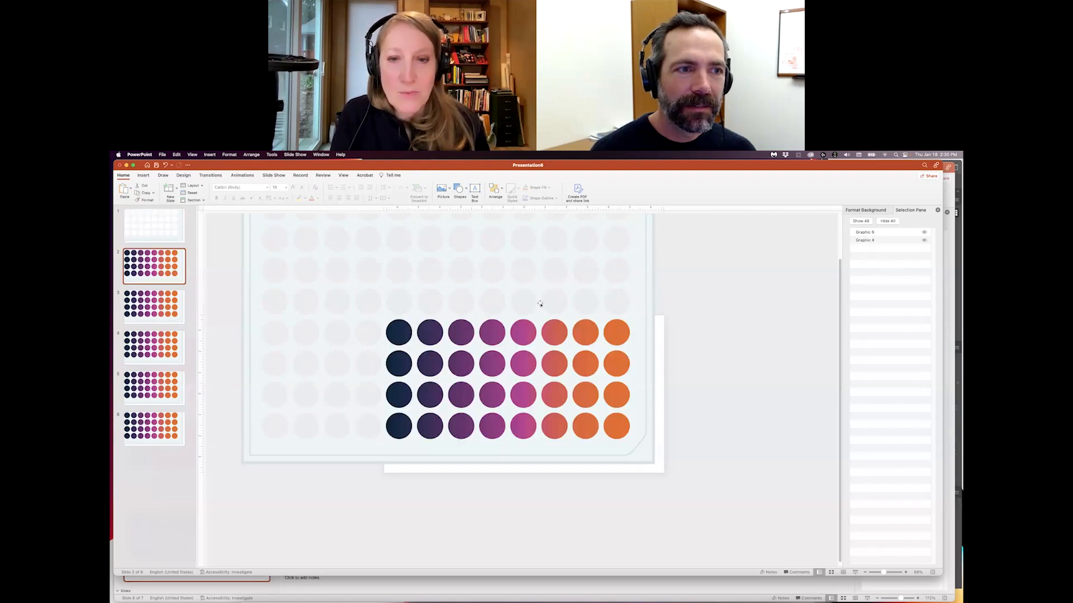
{"action": "left_click", "coordinate": [589, 333]}
{"action": "key", "text": "Delete"}
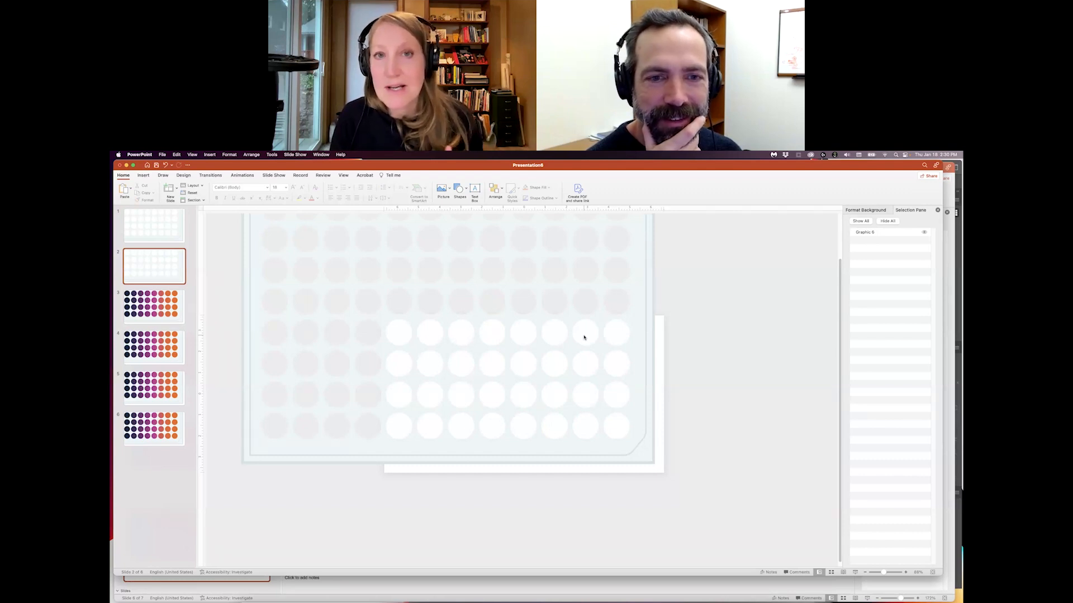
- Move the plate graphic on the first slide straight up until it sits completely off the slide area
{"action": "left_click", "coordinate": [174, 236]}
{"action": "left_click_drag", "start_coordinate": [637, 457], "coordinate": [643, 280]}
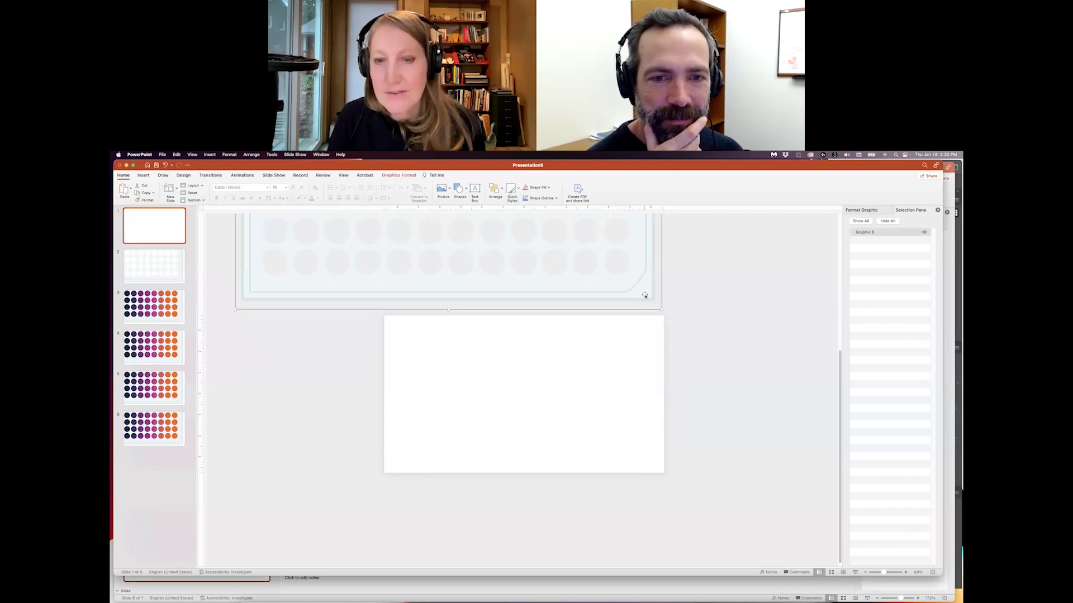
{"action": "left_click", "coordinate": [746, 371]}
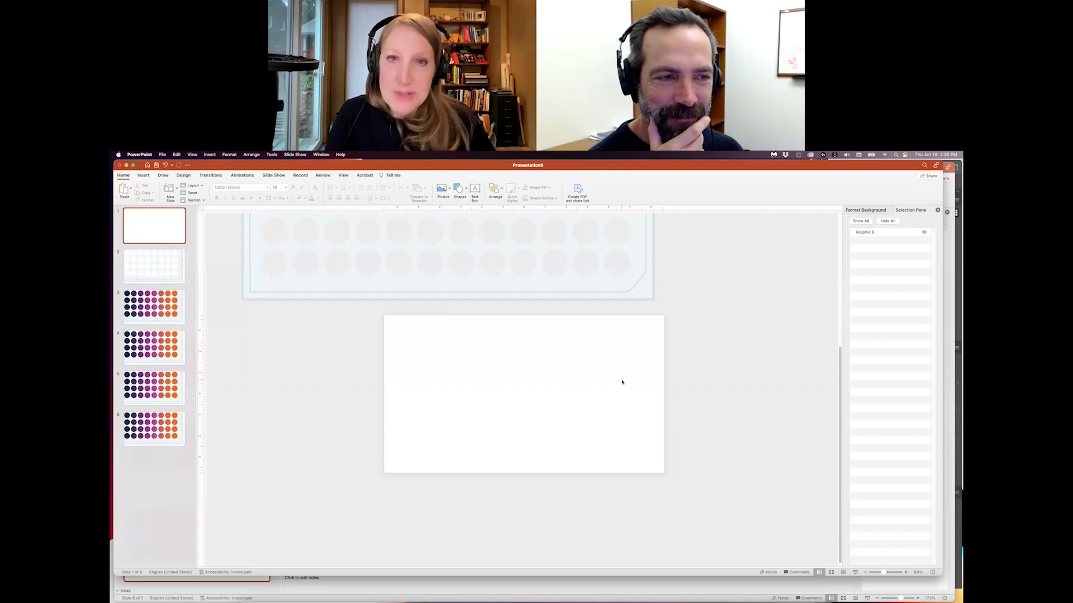
- On the third slide, compress the gradient shape vertically into a thin strip hidden below the plate's bottom row of wells
{"action": "left_click", "coordinate": [180, 263]}
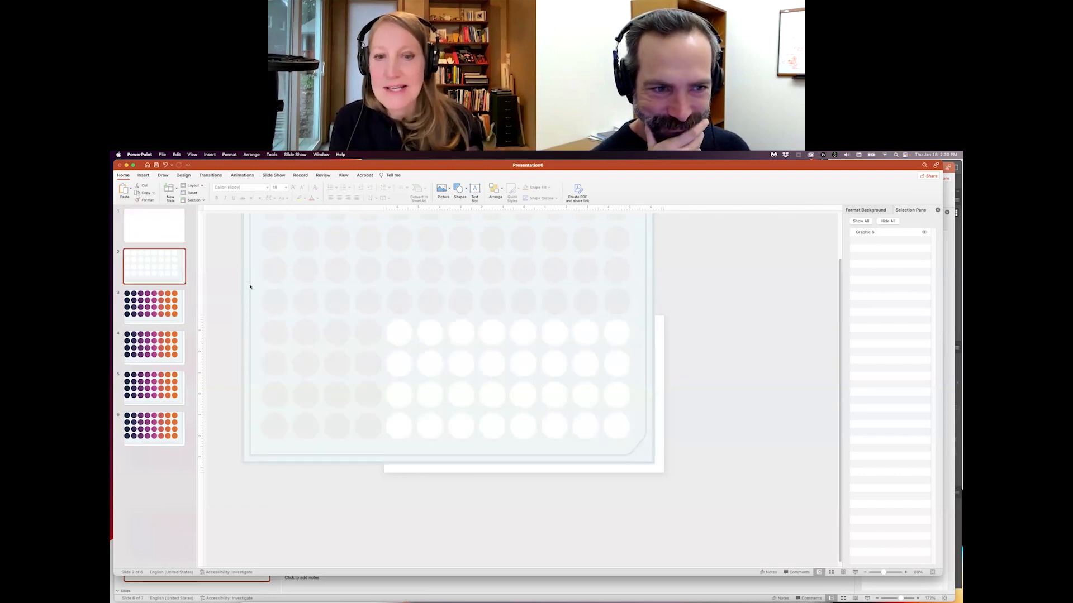
{"action": "left_click", "coordinate": [176, 301]}
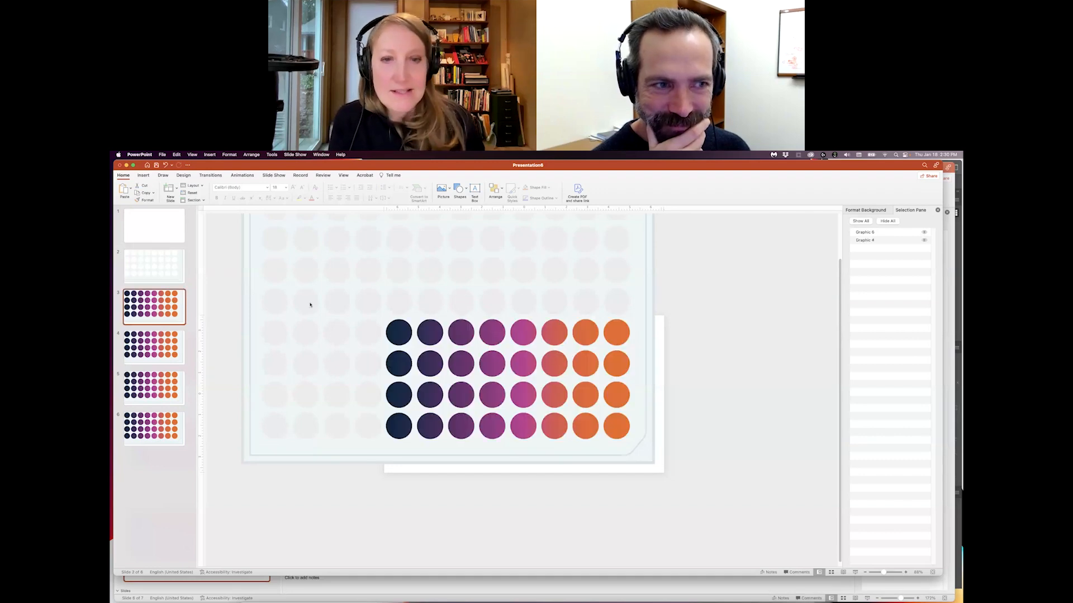
{"action": "left_click", "coordinate": [526, 331]}
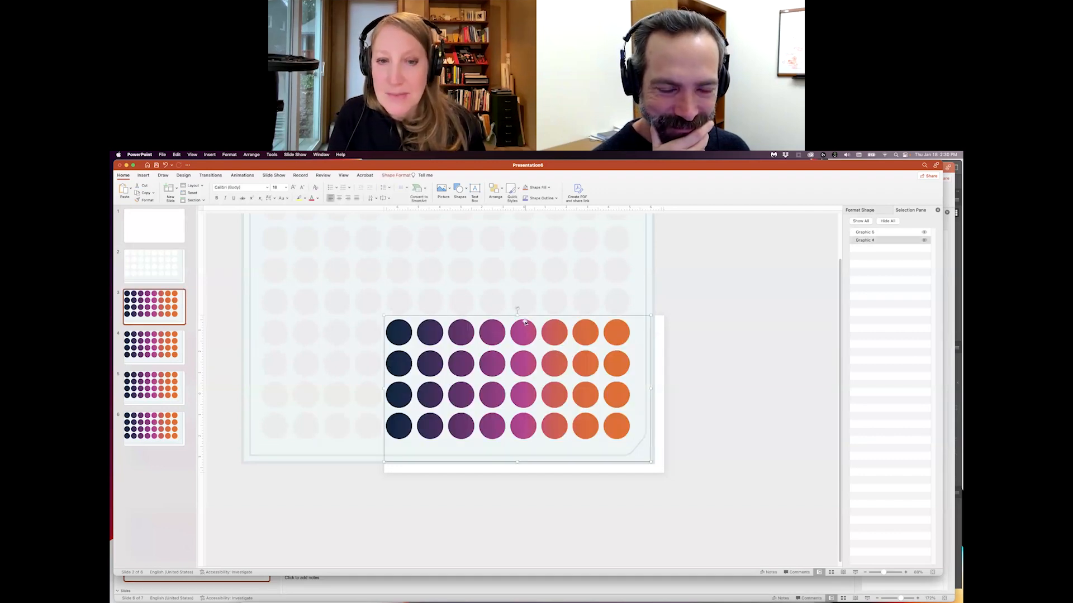
{"action": "left_click_drag", "start_coordinate": [517, 311], "coordinate": [539, 449]}
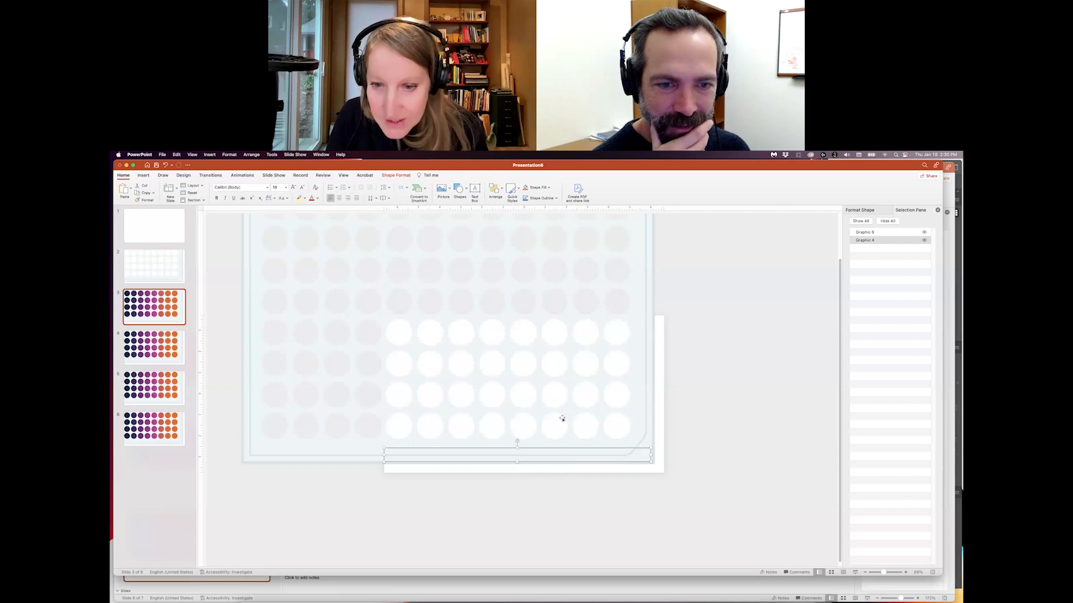
- Hide and show the plate graphic on the third slide to examine the compressed gradient strip behind it
{"action": "left_click", "coordinate": [924, 233]}
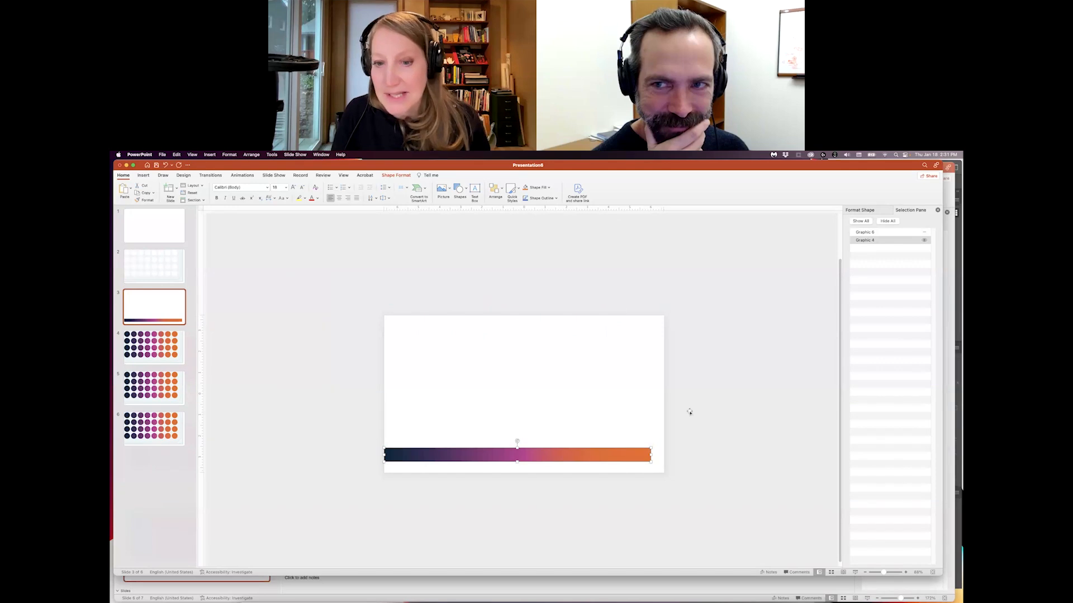
{"action": "left_click", "coordinate": [925, 232]}
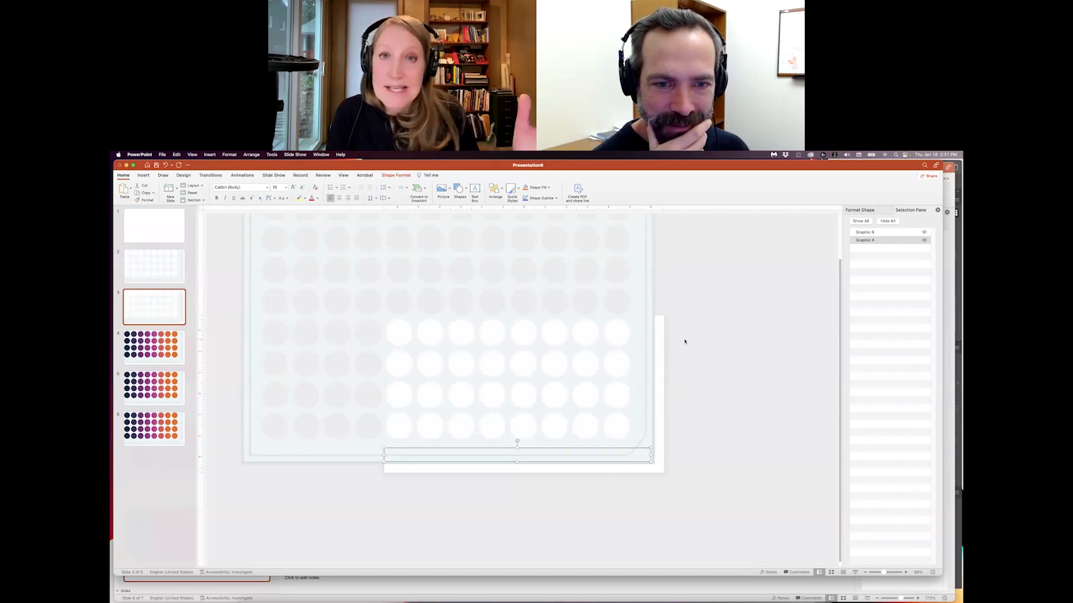
{"action": "left_click", "coordinate": [179, 355]}
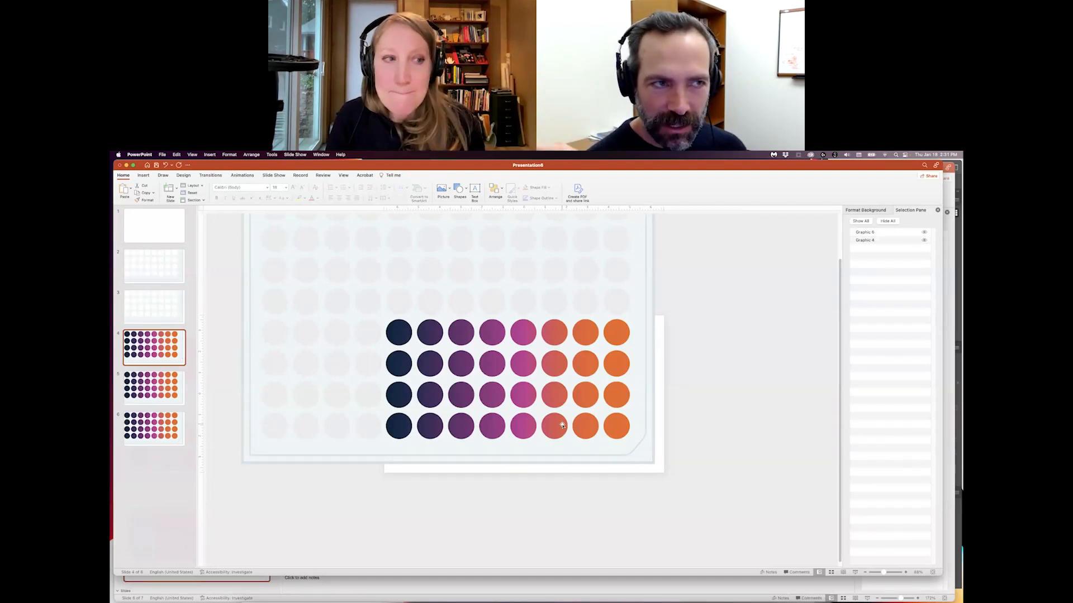
{"action": "left_click", "coordinate": [173, 318]}
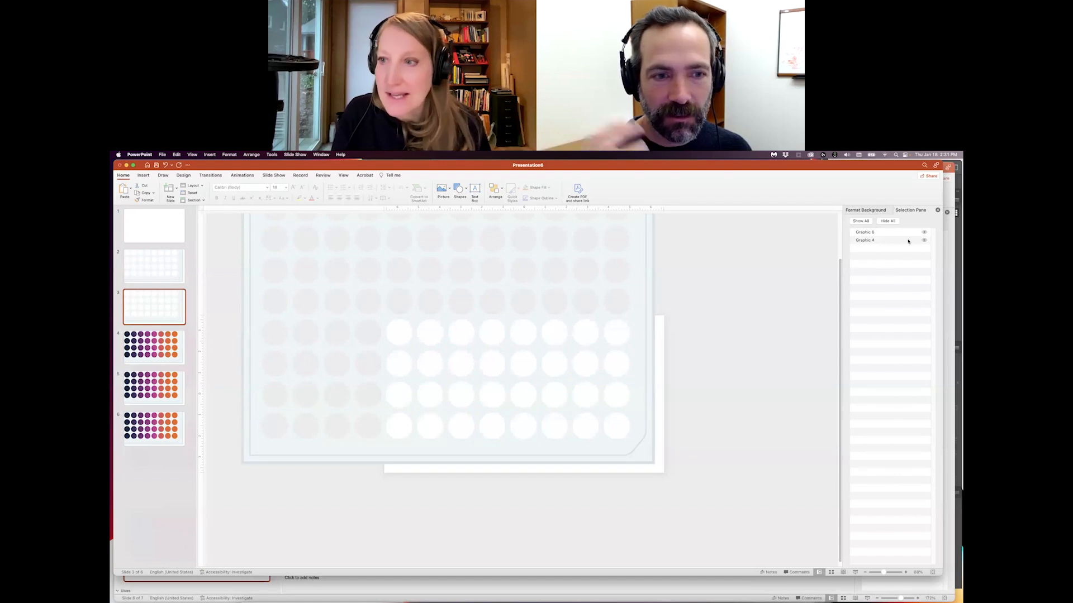
{"action": "left_click", "coordinate": [924, 232]}
{"action": "left_click", "coordinate": [596, 455]}
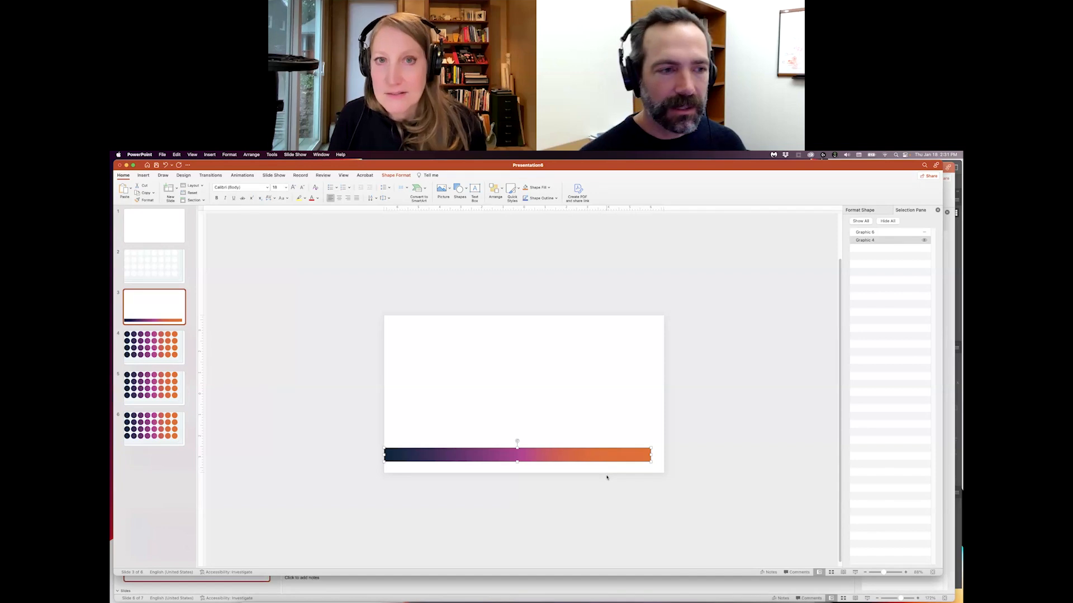
{"action": "left_click", "coordinate": [924, 232]}
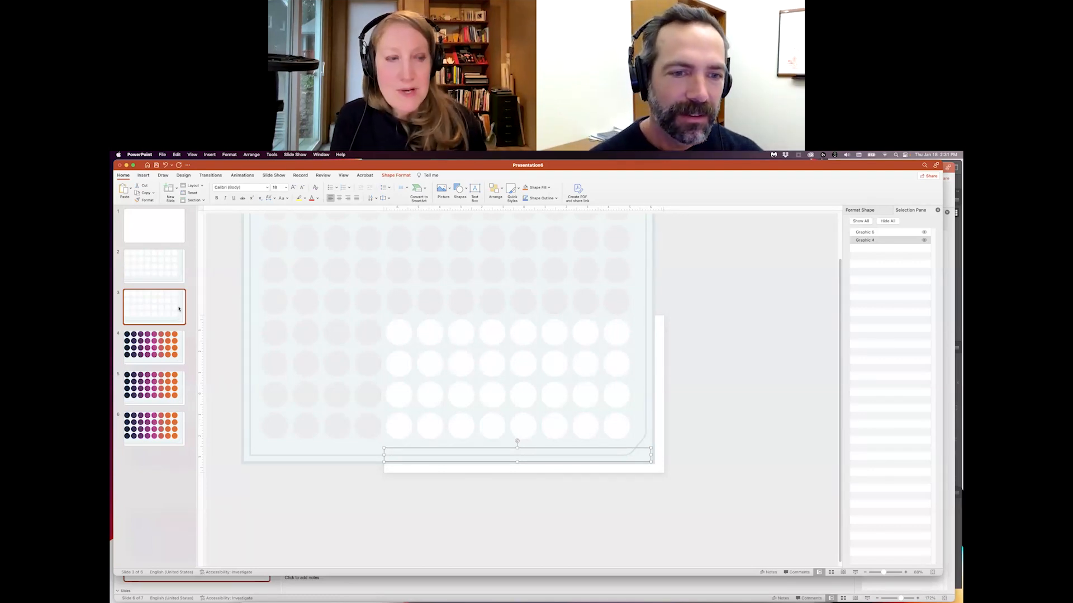
- Copy the nine DESIGN LAB letter text boxes from the Design-Lab presentation and paste them onto the sixth slide of the new presentation
{"action": "left_click", "coordinate": [178, 359]}
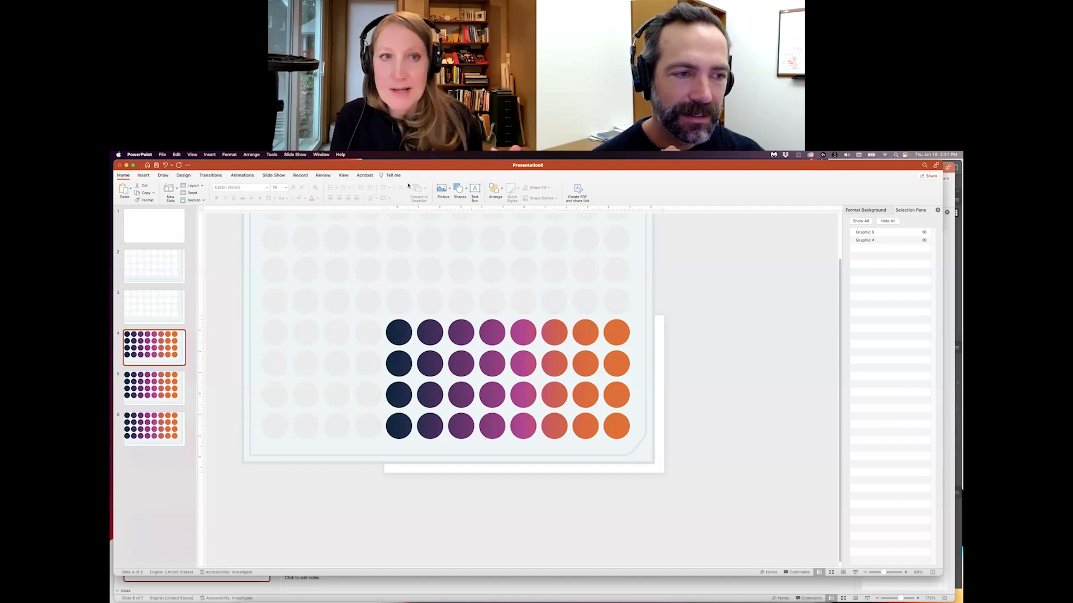
{"action": "left_click_drag", "start_coordinate": [415, 165], "coordinate": [421, 217]}
{"action": "left_click", "coordinate": [429, 168]}
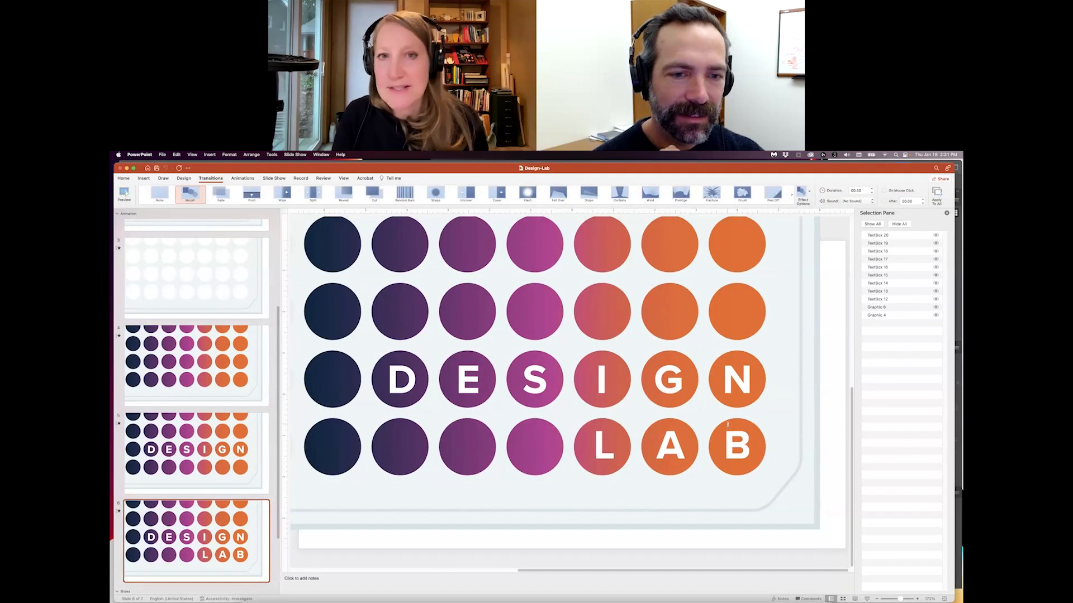
{"action": "left_click", "coordinate": [875, 236]}
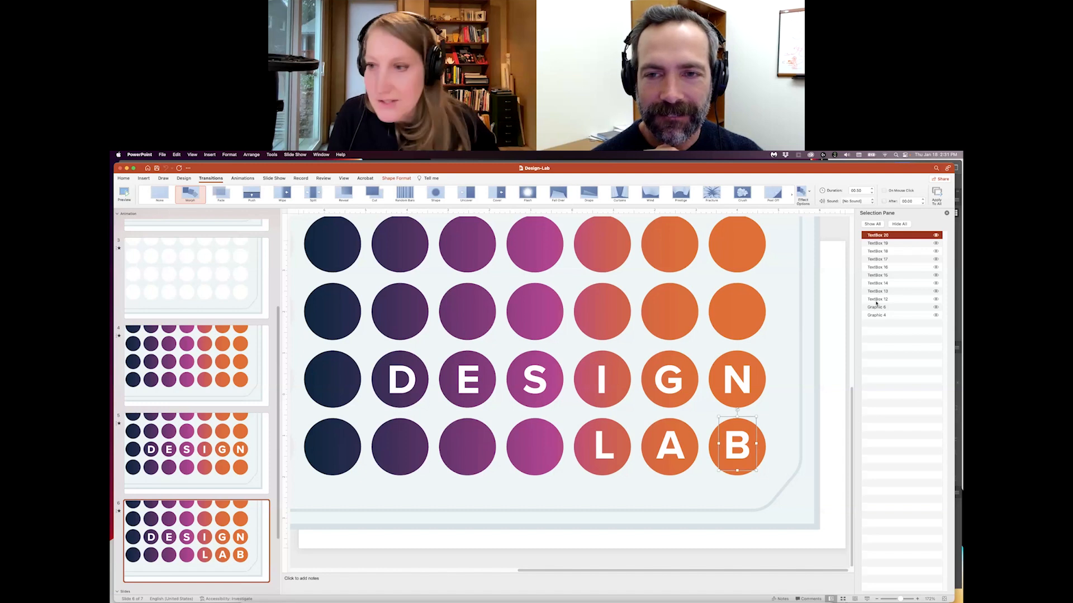
{"action": "left_click", "coordinate": [876, 301], "text": "shift"}
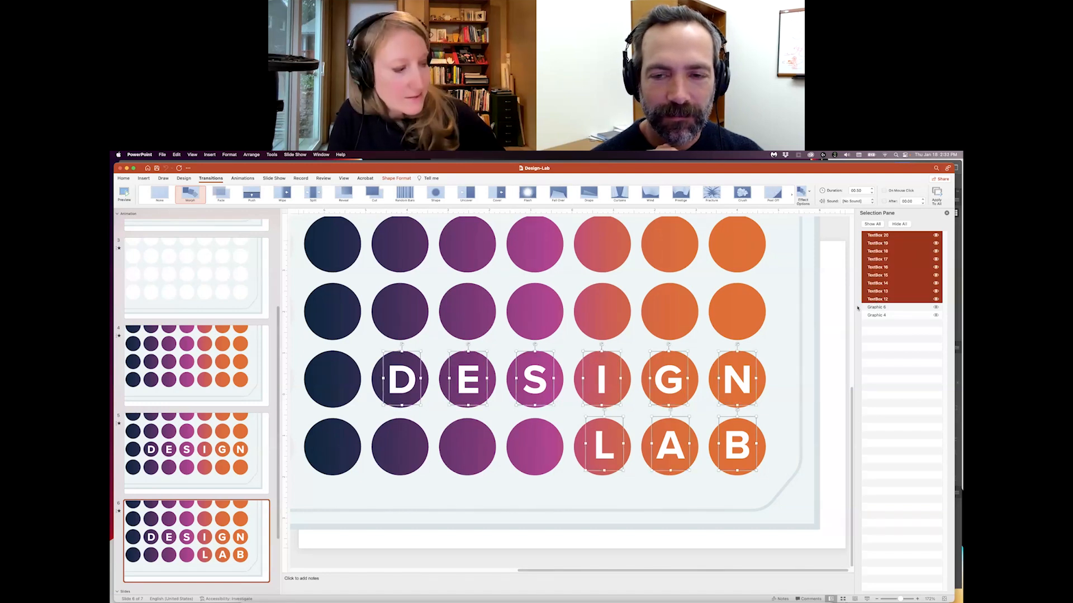
{"action": "left_click", "coordinate": [126, 168]}
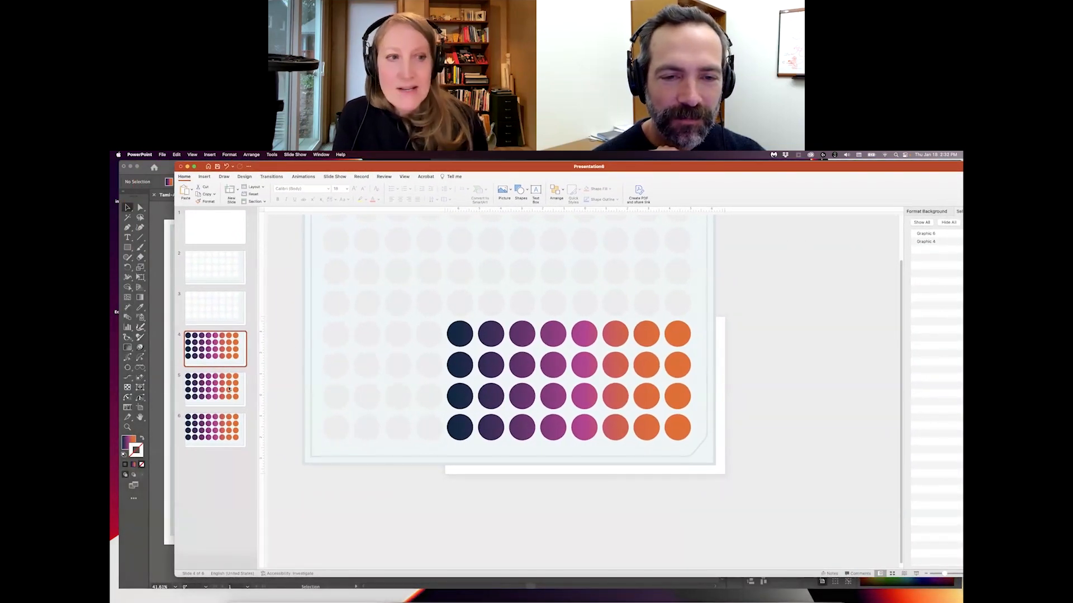
{"action": "left_click", "coordinate": [231, 429]}
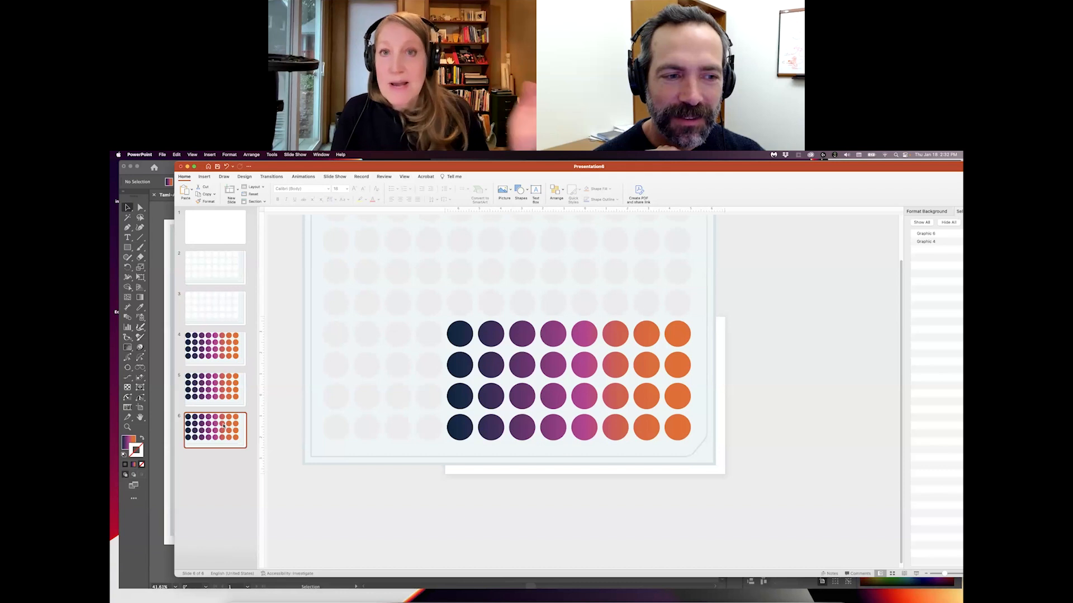
{"action": "key", "text": "super+v"}
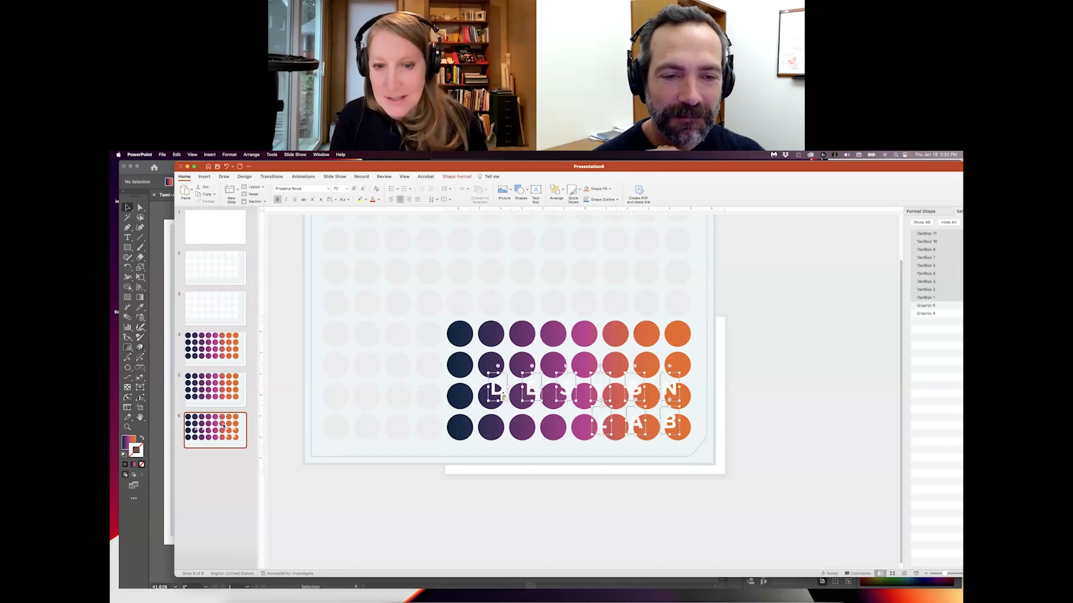
- Shift all nine letter text boxes together so that N and B sit in the last circles of the bottom two rows
{"action": "left_click", "coordinate": [675, 387]}
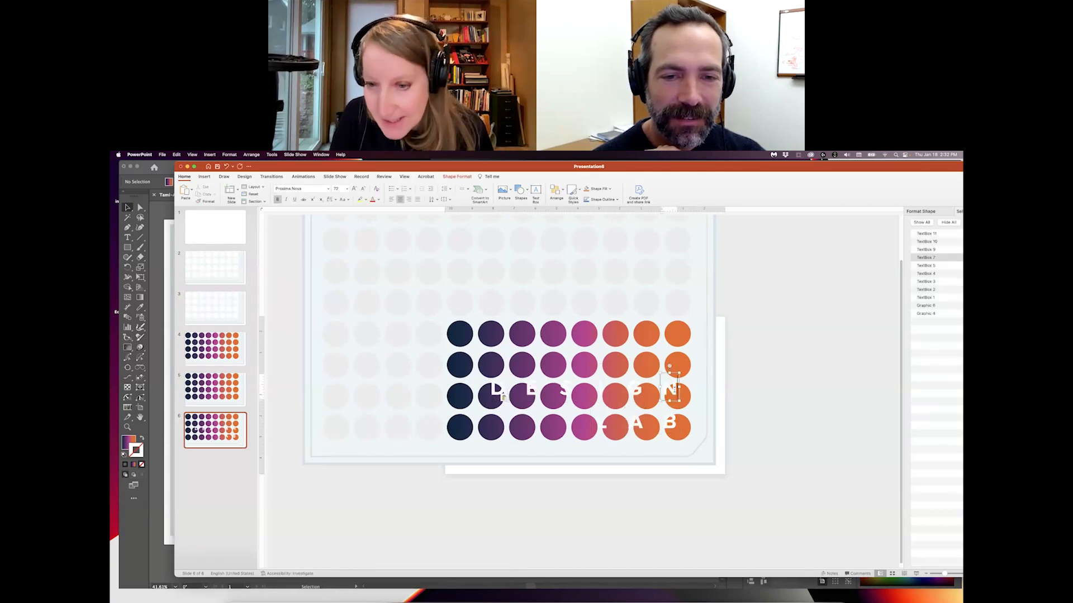
{"action": "left_click", "coordinate": [925, 234]}
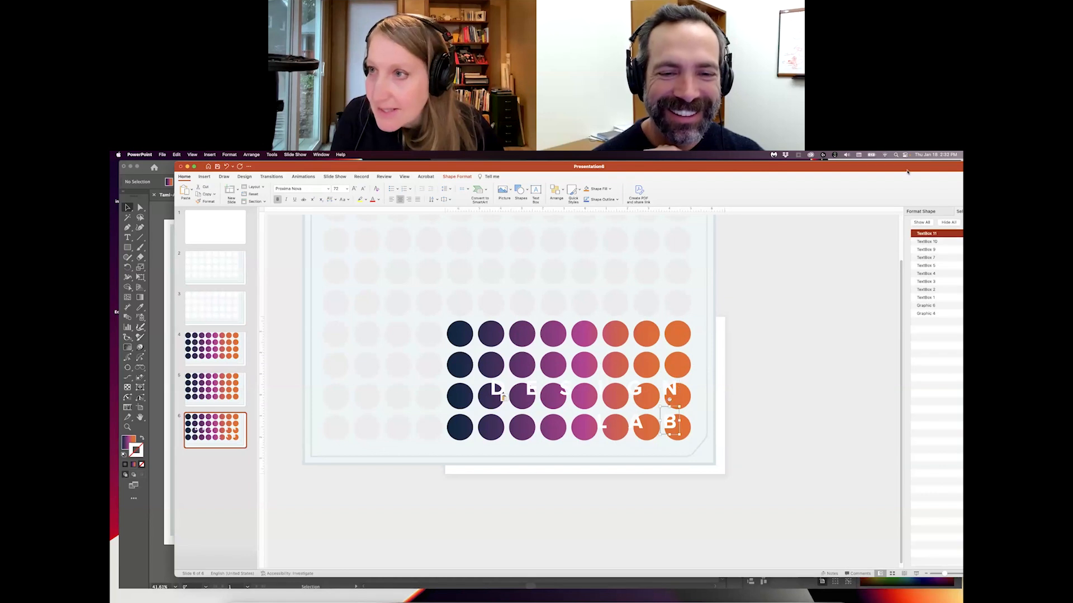
{"action": "left_click", "coordinate": [870, 299], "text": "shift"}
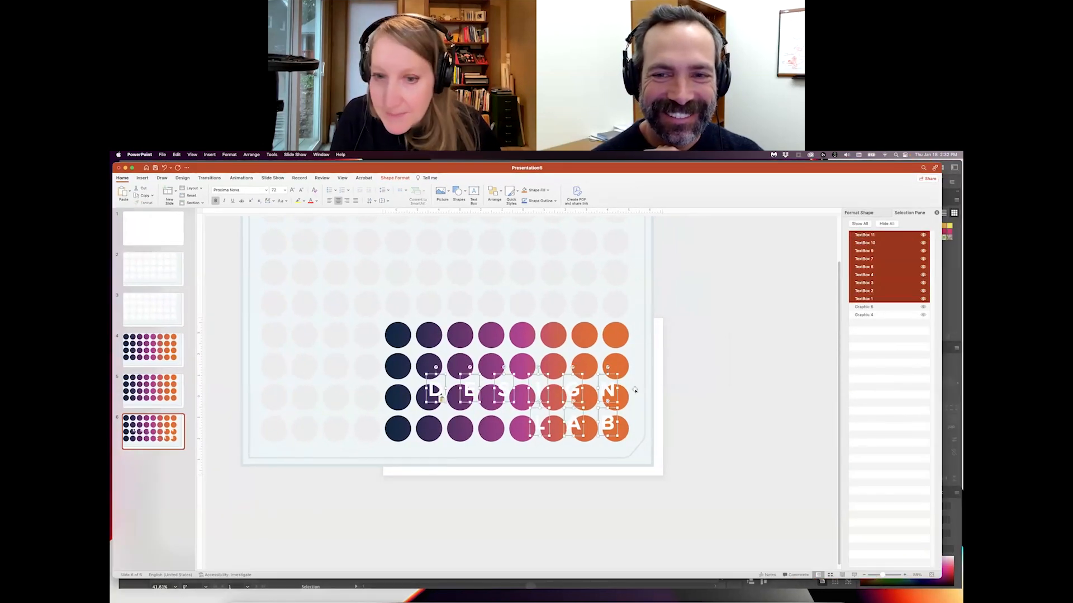
{"action": "left_click_drag", "start_coordinate": [617, 386], "coordinate": [625, 393]}
{"action": "left_click", "coordinate": [659, 381]}
- Place the letters D, E, S and I individually over the third to sixth circles of the third colored row
{"action": "left_click", "coordinate": [515, 398]}
{"action": "left_click_drag", "start_coordinate": [525, 396], "coordinate": [524, 396]}
{"action": "left_click", "coordinate": [485, 395]}
{"action": "left_click_drag", "start_coordinate": [486, 395], "coordinate": [533, 391]}
{"action": "left_click_drag", "start_coordinate": [444, 396], "coordinate": [472, 392]}
{"action": "left_click", "coordinate": [528, 399], "text": "shift"}
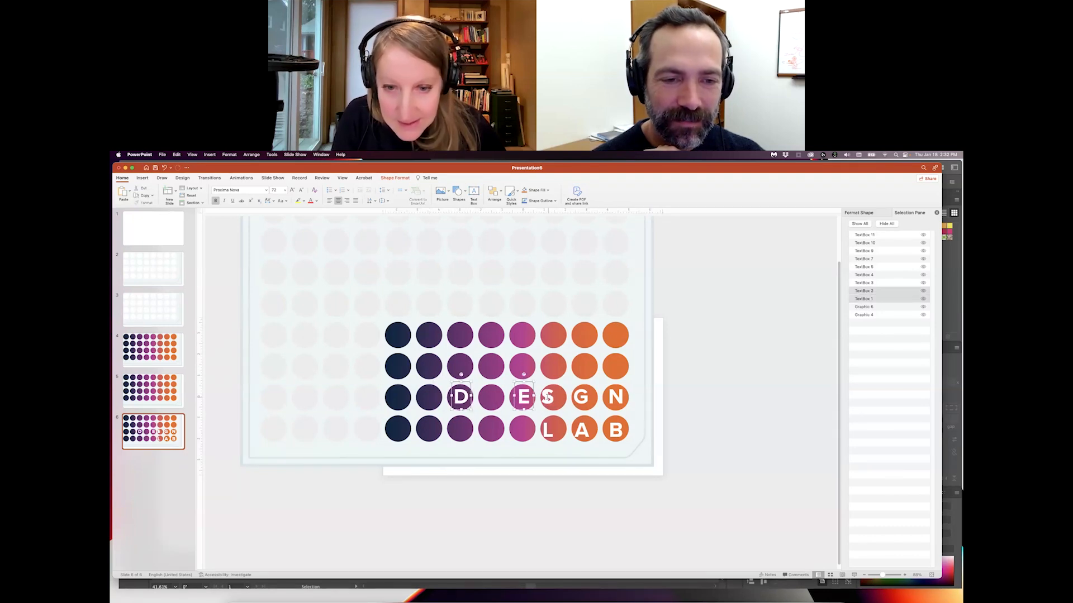
{"action": "left_click", "coordinate": [683, 412]}
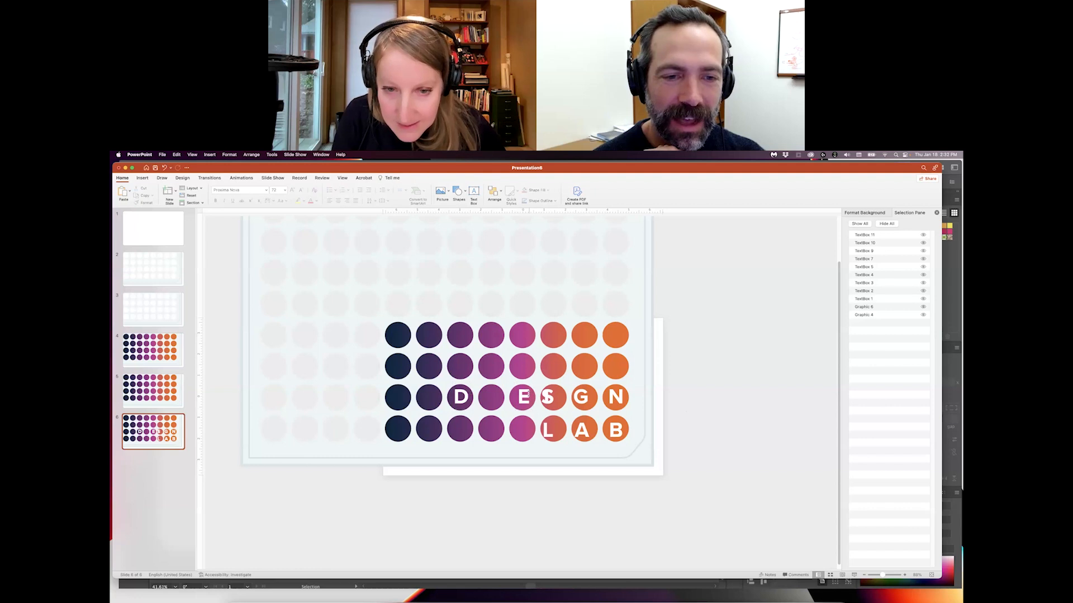
{"action": "left_click", "coordinate": [536, 395]}
{"action": "mouse_move", "coordinate": [535, 394]}
{"action": "left_mouse_down"}
{"action": "mouse_move", "coordinate": [507, 394]}
{"action": "mouse_move", "coordinate": [574, 394]}
{"action": "mouse_move", "coordinate": [509, 390]}
{"action": "mouse_move", "coordinate": [557, 389]}
{"action": "mouse_move", "coordinate": [547, 389]}
{"action": "left_mouse_up"}
{"action": "key", "text": "super+z"}
{"action": "left_click", "coordinate": [554, 393]}
{"action": "left_click", "coordinate": [547, 392]}
{"action": "key", "text": "super+z"}
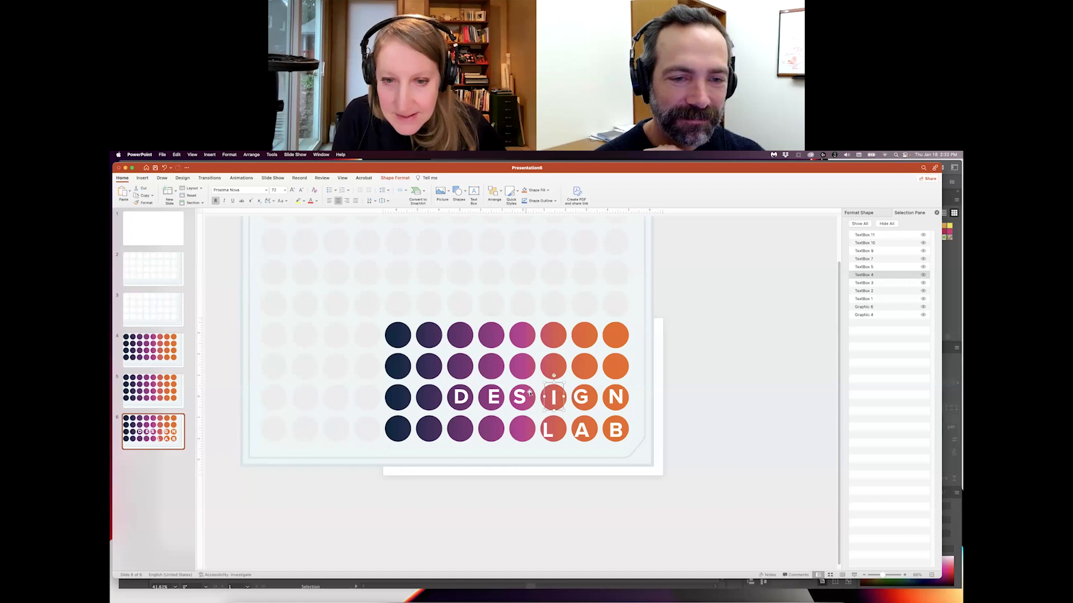
- Distribute the six DESIGN letter text boxes horizontally so they are evenly spaced
{"action": "left_click", "coordinate": [459, 397]}
{"action": "left_click", "coordinate": [491, 398], "text": "shift"}
{"action": "left_click", "coordinate": [519, 396], "text": "shift"}
{"action": "left_click", "coordinate": [555, 398], "text": "shift"}
{"action": "left_click", "coordinate": [581, 398], "text": "shift"}
{"action": "left_click", "coordinate": [615, 398], "text": "shift"}
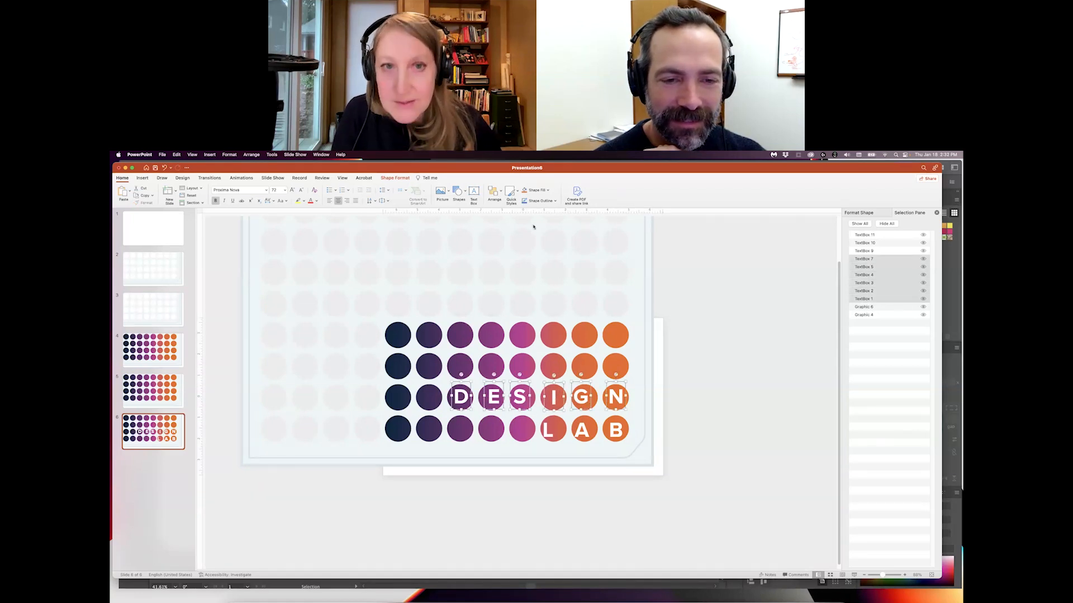
{"action": "left_click", "coordinate": [494, 191]}
{"action": "mouse_move", "coordinate": [534, 309]}
{"action": "left_click", "coordinate": [614, 373]}
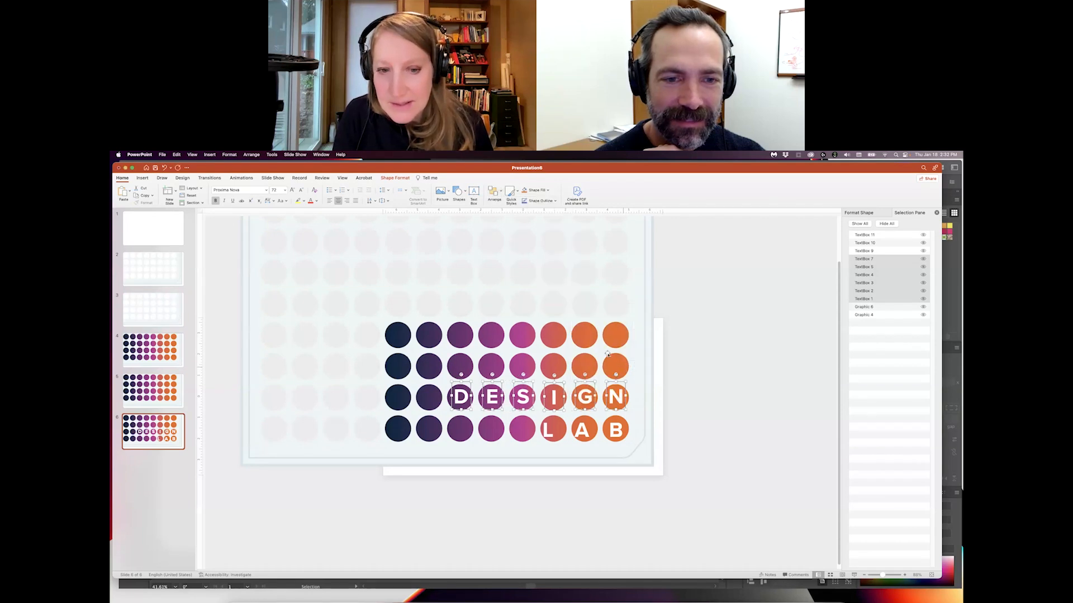
- Align the six DESIGN letter text boxes to their top edges
{"action": "left_click", "coordinate": [494, 191]}
{"action": "mouse_move", "coordinate": [561, 305]}
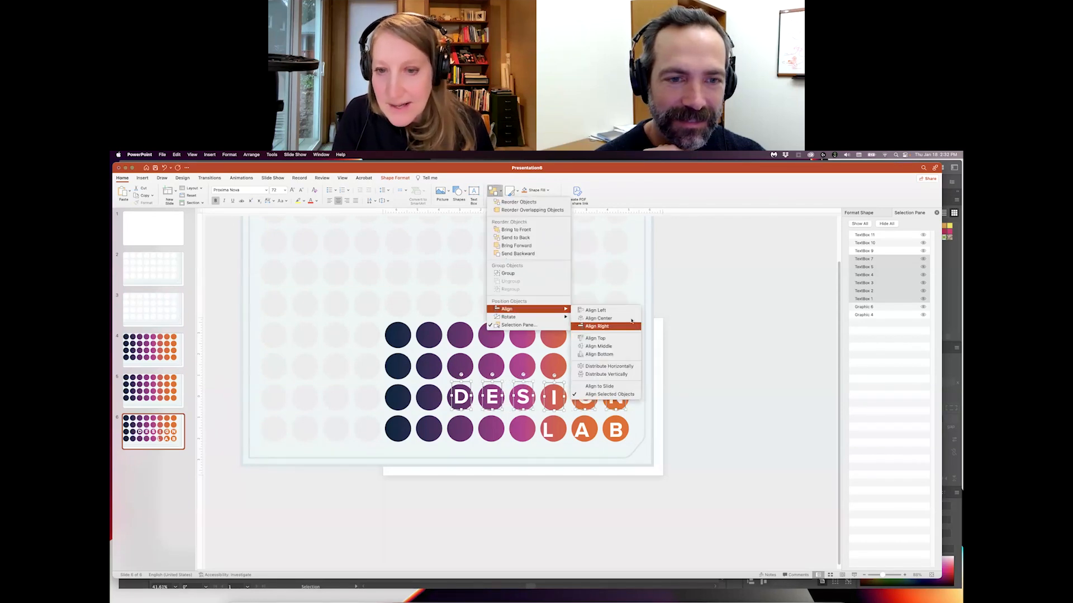
{"action": "left_click", "coordinate": [612, 339]}
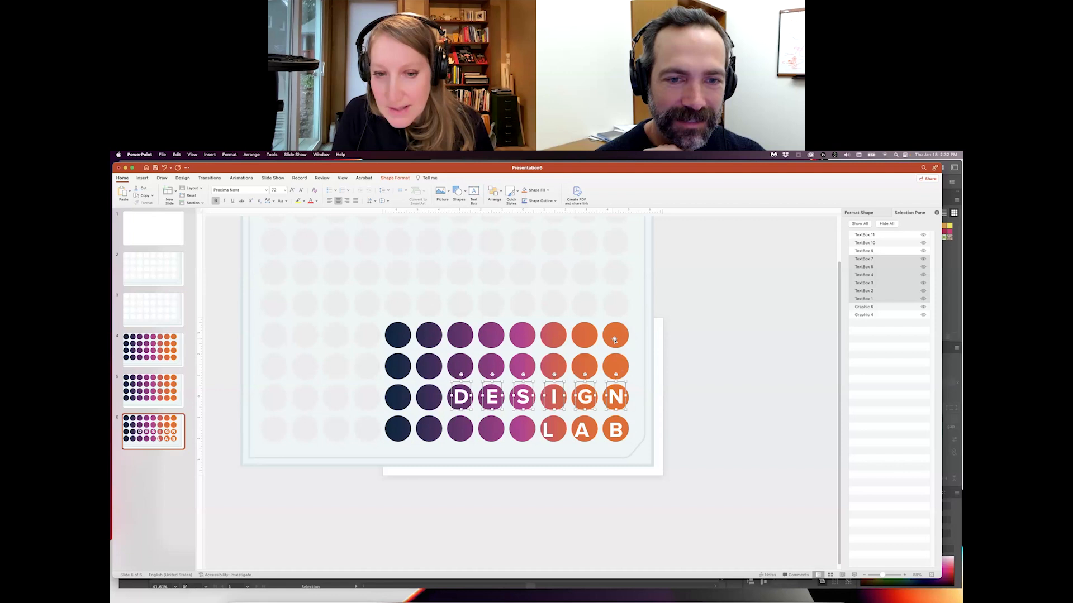
{"action": "left_click", "coordinate": [683, 355]}
- Nudge the letter E of DESIGN slightly to the left within its circle
{"action": "left_click", "coordinate": [482, 399]}
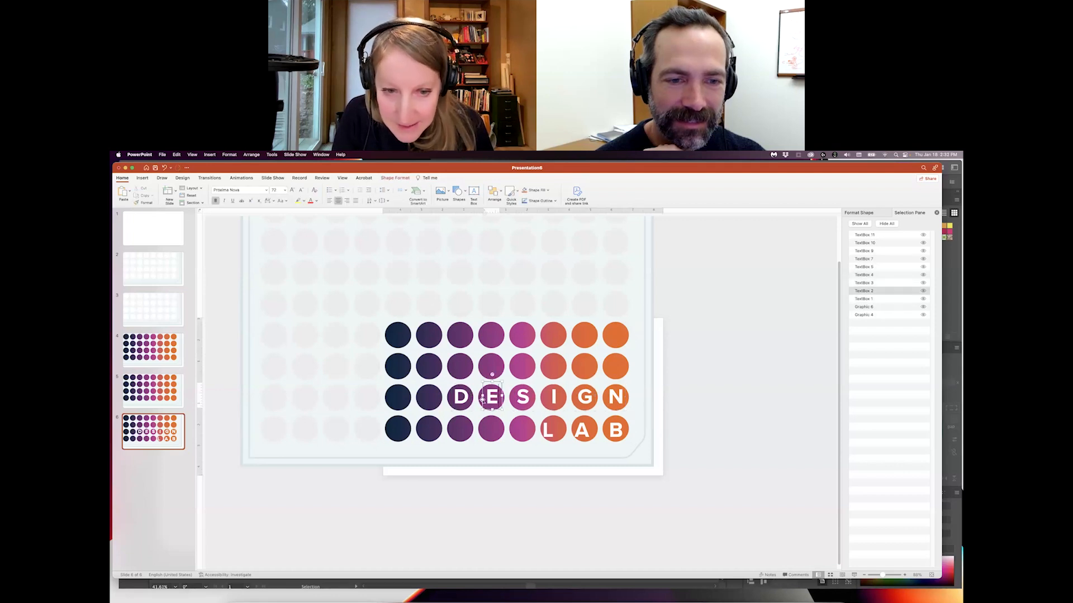
{"action": "left_click", "coordinate": [481, 400]}
{"action": "key", "text": "Left"}
{"action": "key", "text": "Left"}
{"action": "key", "text": "Left"}
{"action": "key", "text": "Left"}
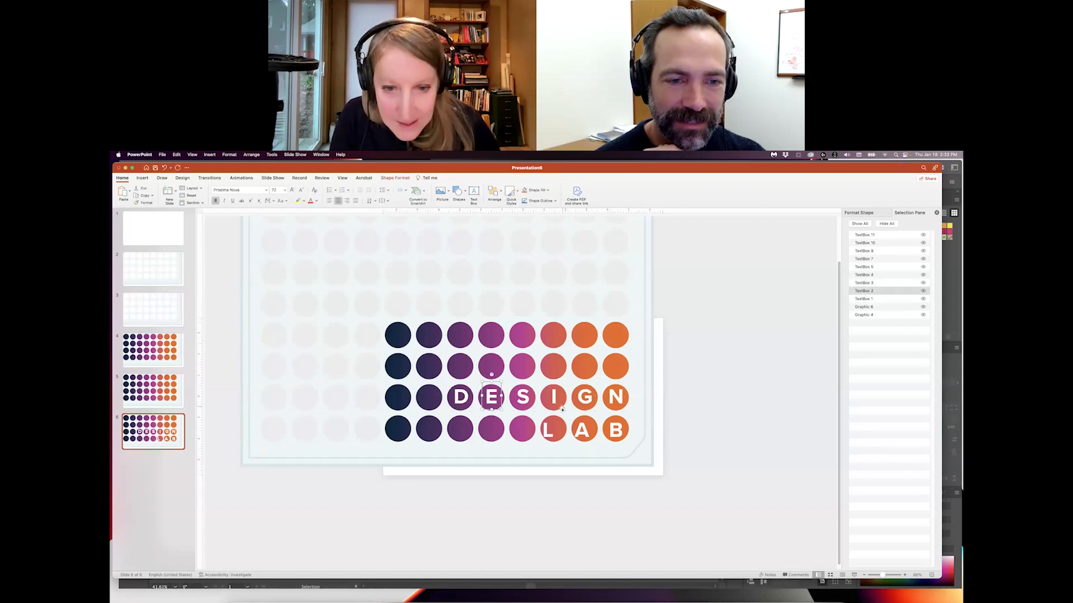
- Move the letter L of LAB to the center of the sixth circle in the bottom colored row
{"action": "left_click", "coordinate": [576, 403]}
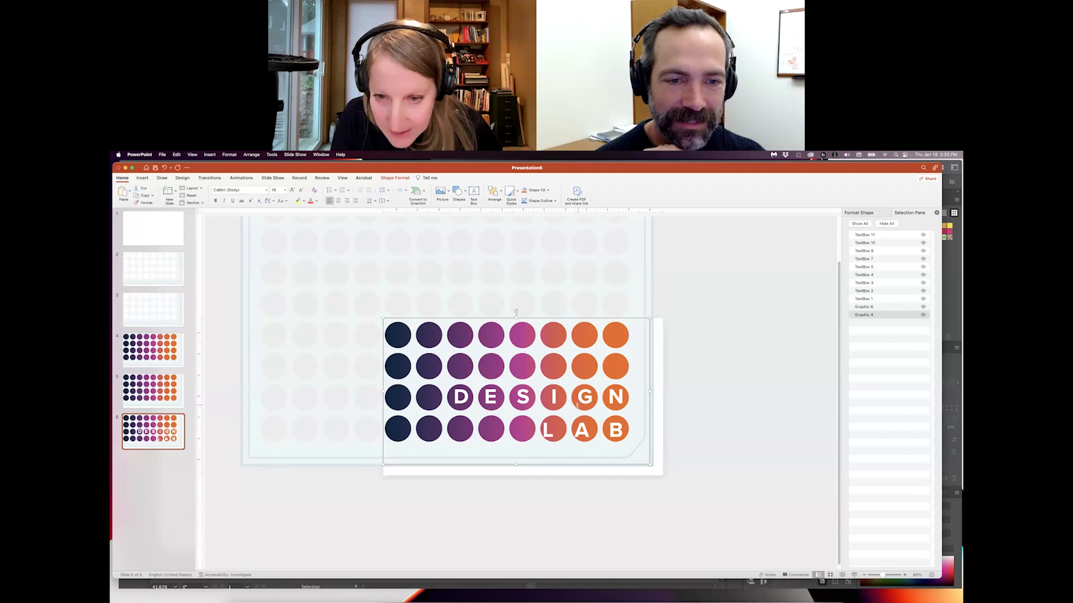
{"action": "left_click", "coordinate": [583, 397]}
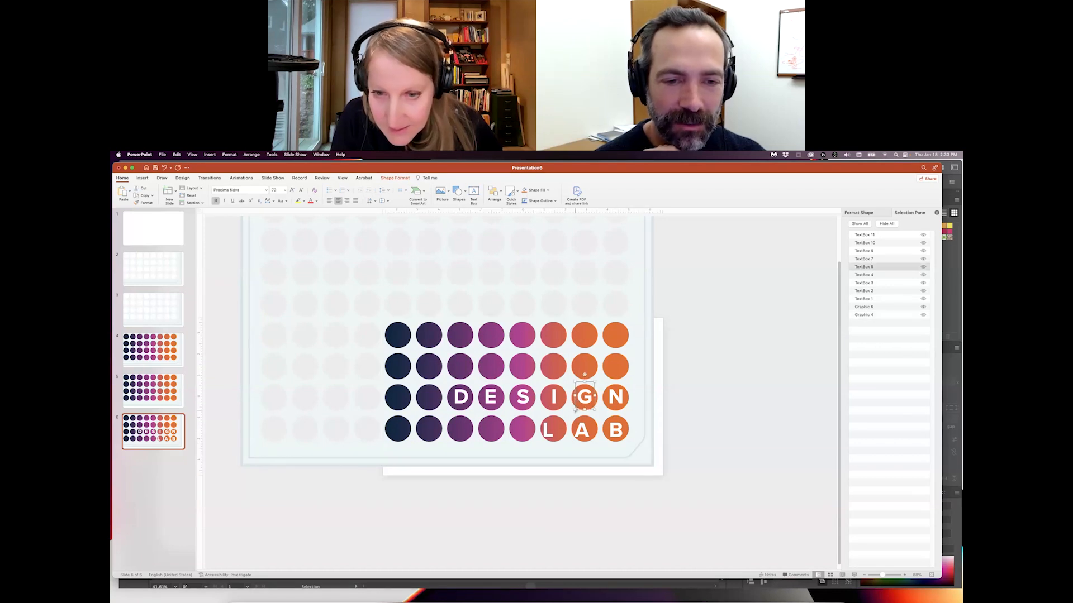
{"action": "left_click", "coordinate": [546, 431]}
{"action": "left_click_drag", "start_coordinate": [557, 430], "coordinate": [564, 430]}
{"action": "key", "text": "Up"}
{"action": "key", "text": "Up"}
{"action": "key", "text": "Up"}
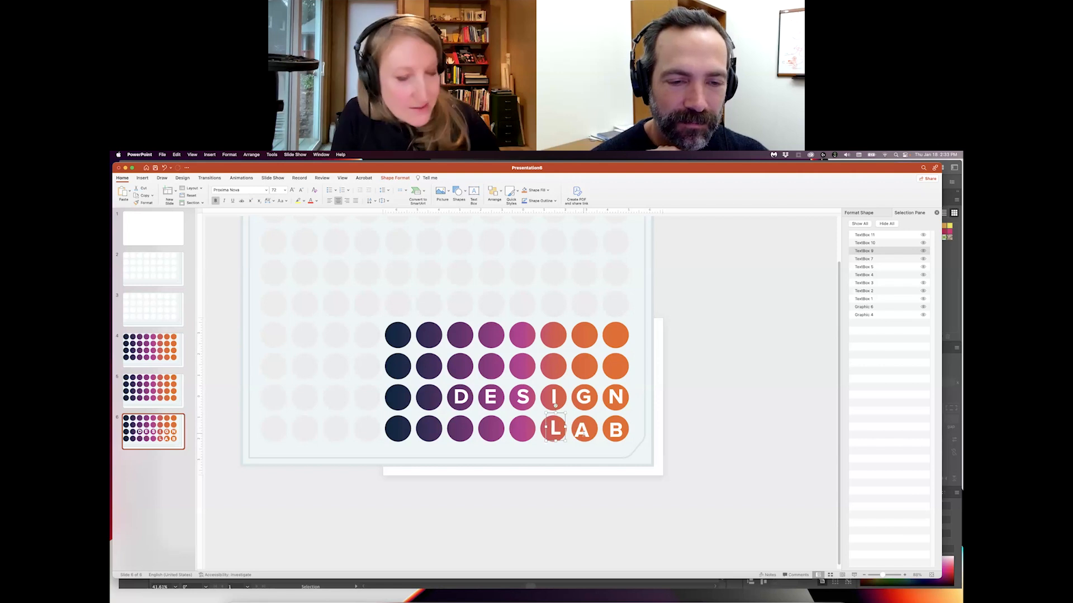
- Align the L, A and B text boxes to their top edges
{"action": "left_click", "coordinate": [582, 429], "text": "shift"}
{"action": "left_click", "coordinate": [615, 430], "text": "shift"}
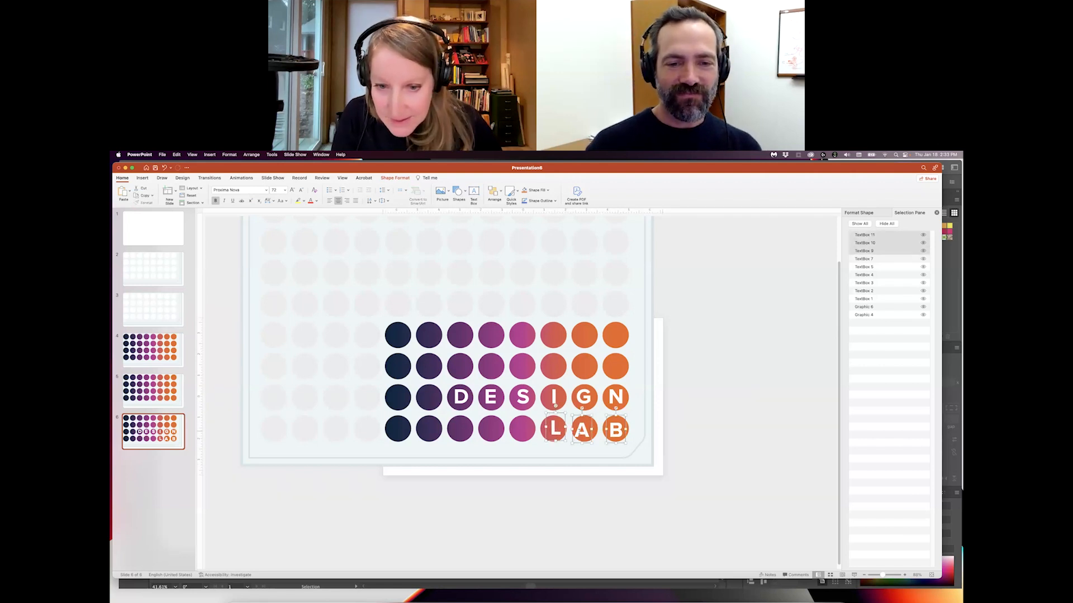
{"action": "left_click", "coordinate": [495, 191]}
{"action": "mouse_move", "coordinate": [528, 309]}
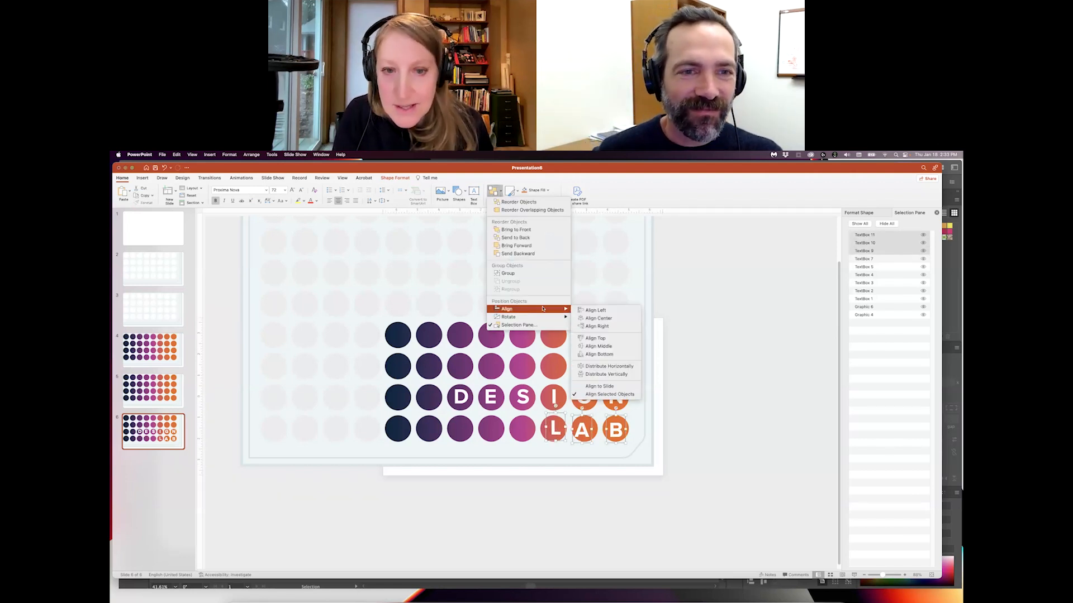
{"action": "left_click", "coordinate": [620, 341]}
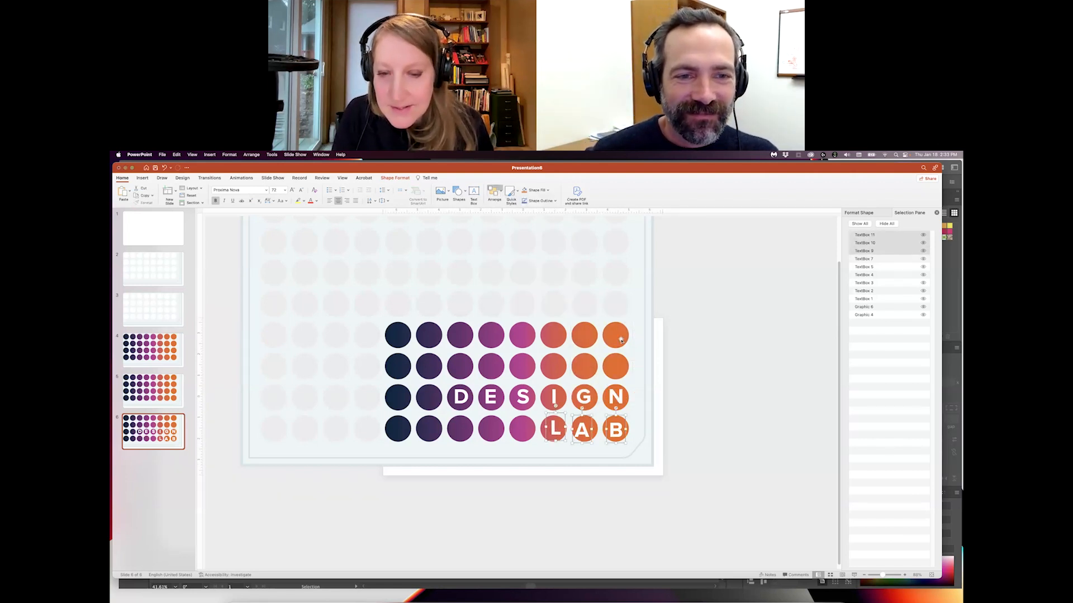
- Distribute the L, A and B text boxes horizontally so they are evenly spaced
{"action": "left_click", "coordinate": [495, 192]}
{"action": "mouse_move", "coordinate": [528, 309]}
{"action": "left_click", "coordinate": [606, 373]}
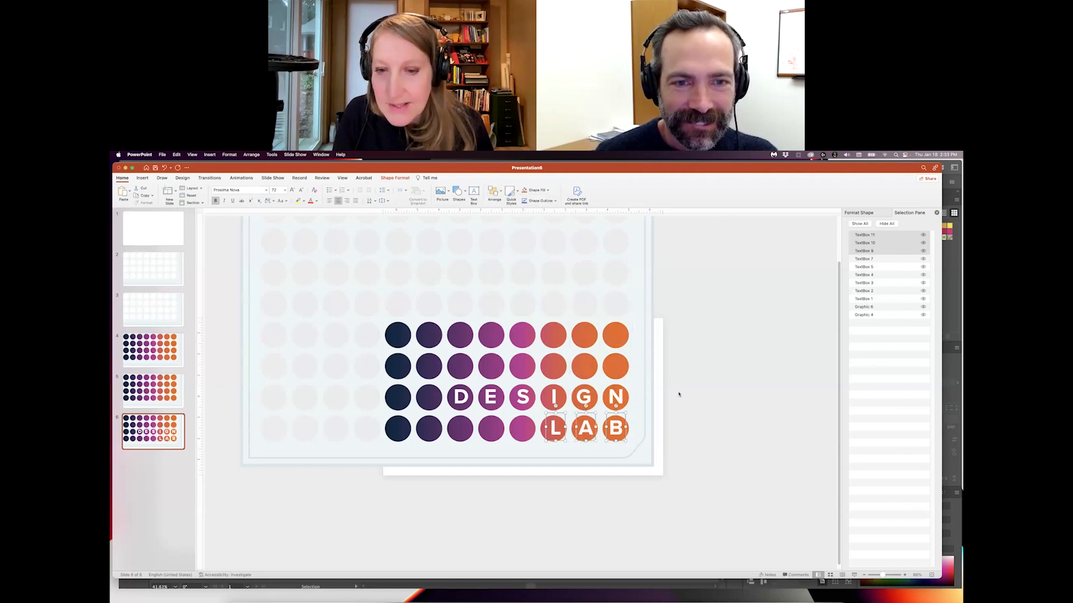
{"action": "left_click", "coordinate": [681, 396]}
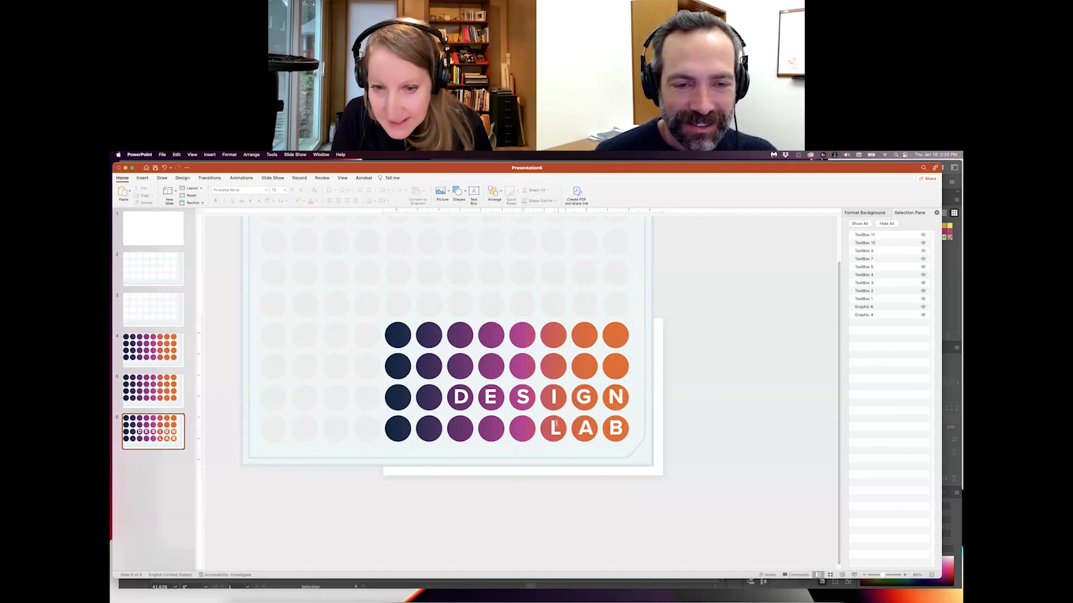
{"action": "left_click", "coordinate": [553, 397]}
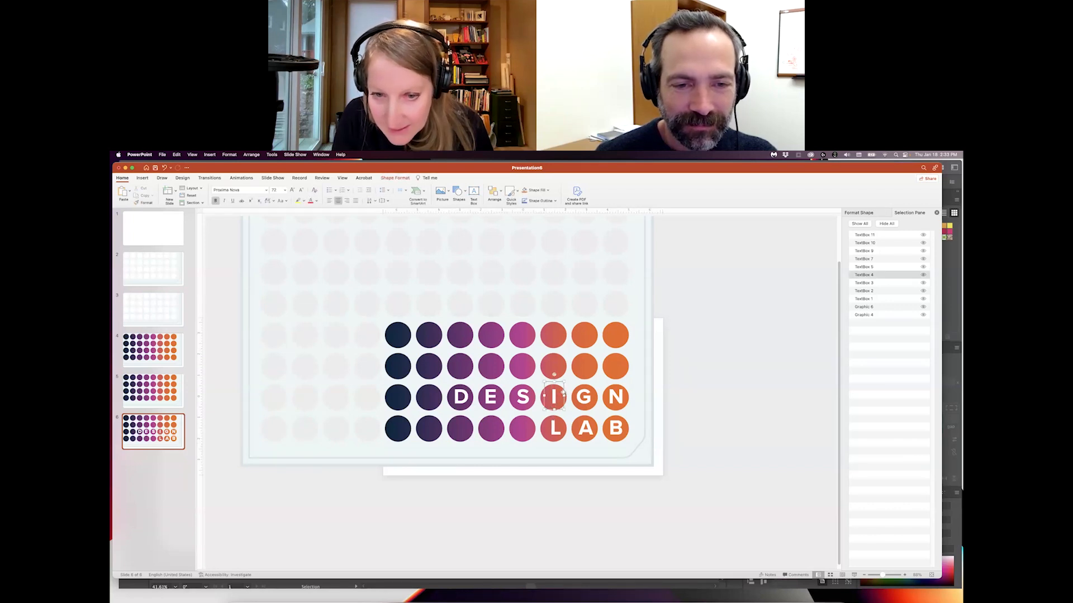
{"action": "left_click", "coordinate": [676, 395]}
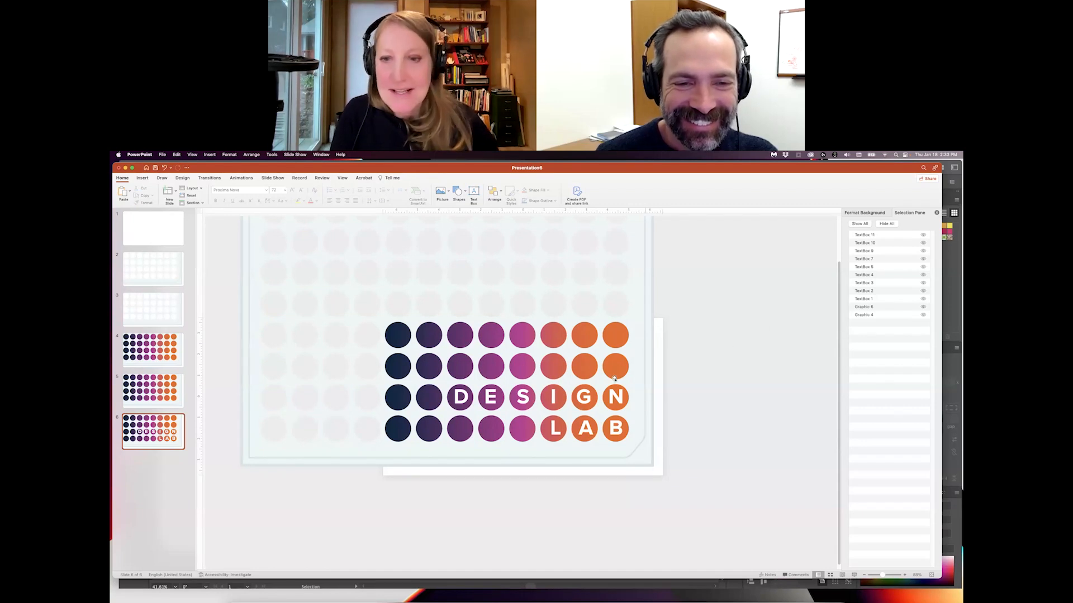
- Copy all nine DESIGN LAB letter text boxes from slide 6 onto slides 5 and 4
{"action": "left_click", "coordinate": [875, 235]}
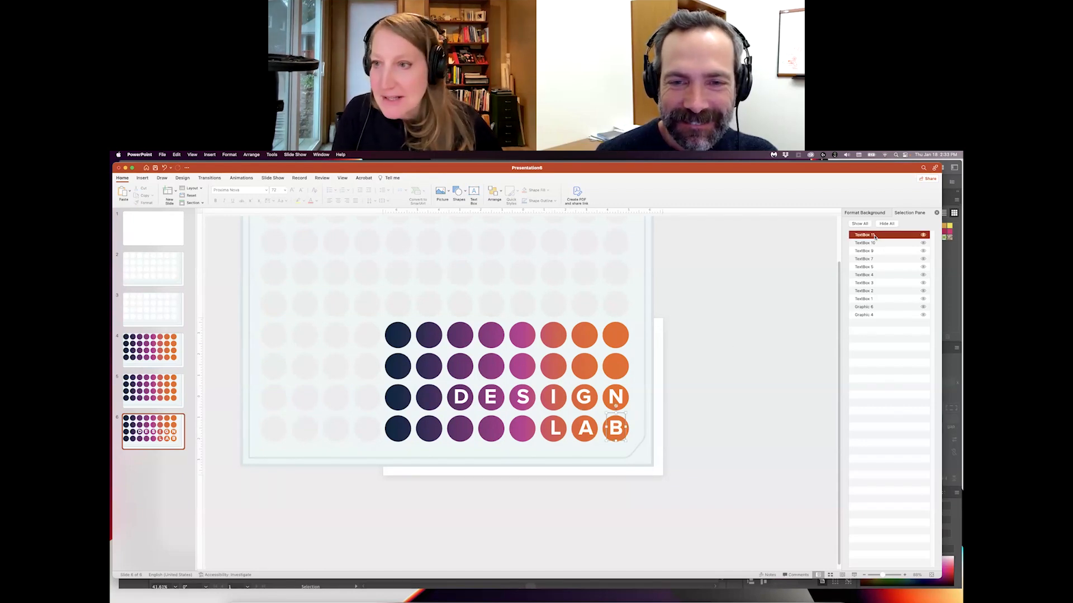
{"action": "left_click", "coordinate": [866, 299], "text": "shift"}
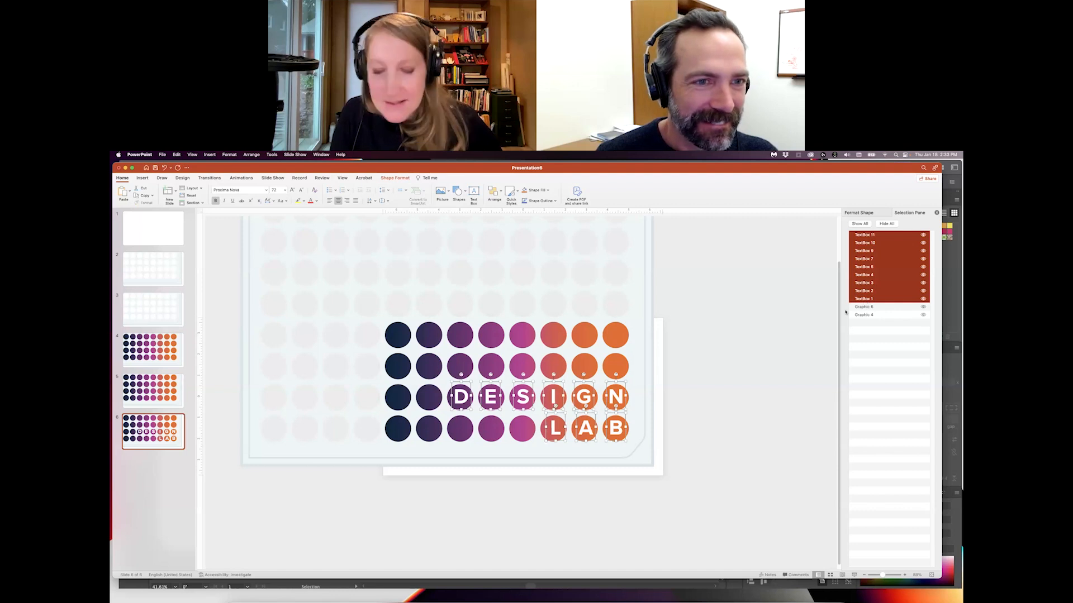
{"action": "left_click", "coordinate": [182, 385]}
{"action": "key", "text": "super+v"}
{"action": "left_click", "coordinate": [175, 359]}
{"action": "key", "text": "super+v"}
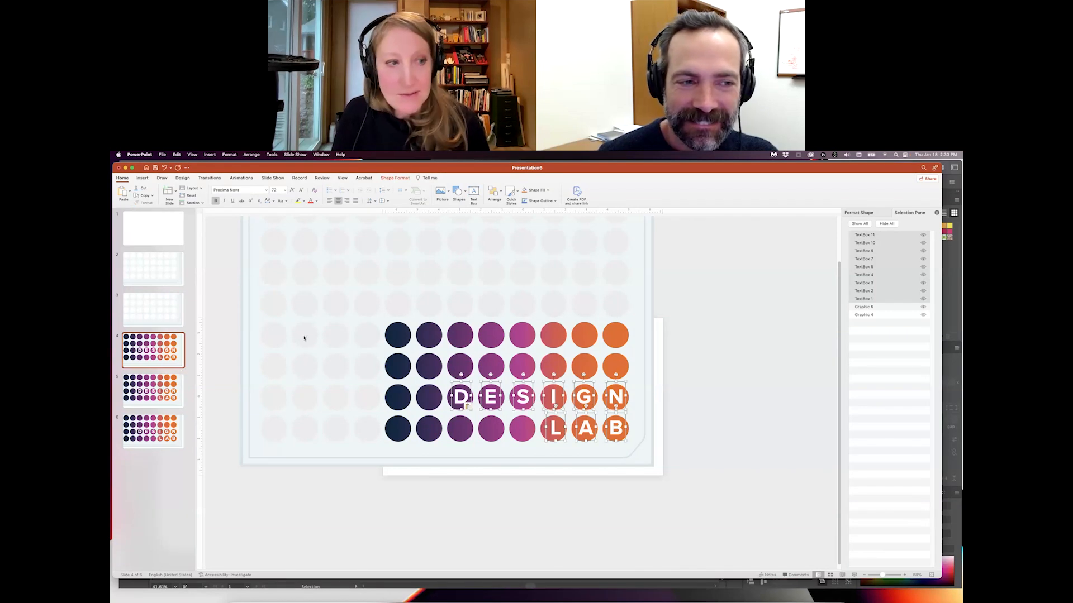
- Delete the letters L, A and B from slide 4
{"action": "left_click", "coordinate": [179, 313]}
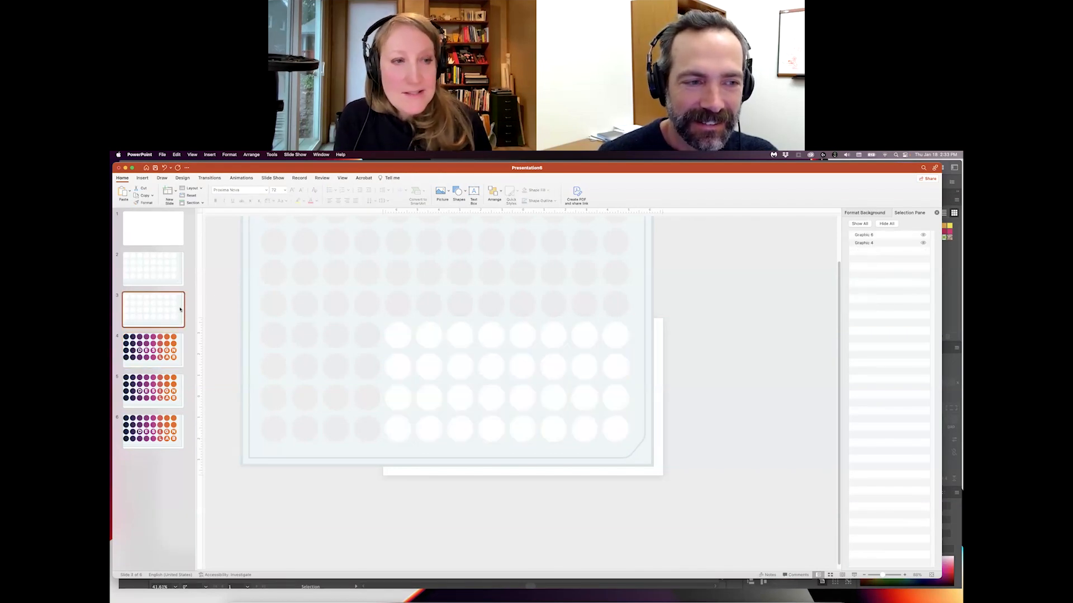
{"action": "left_click", "coordinate": [182, 343]}
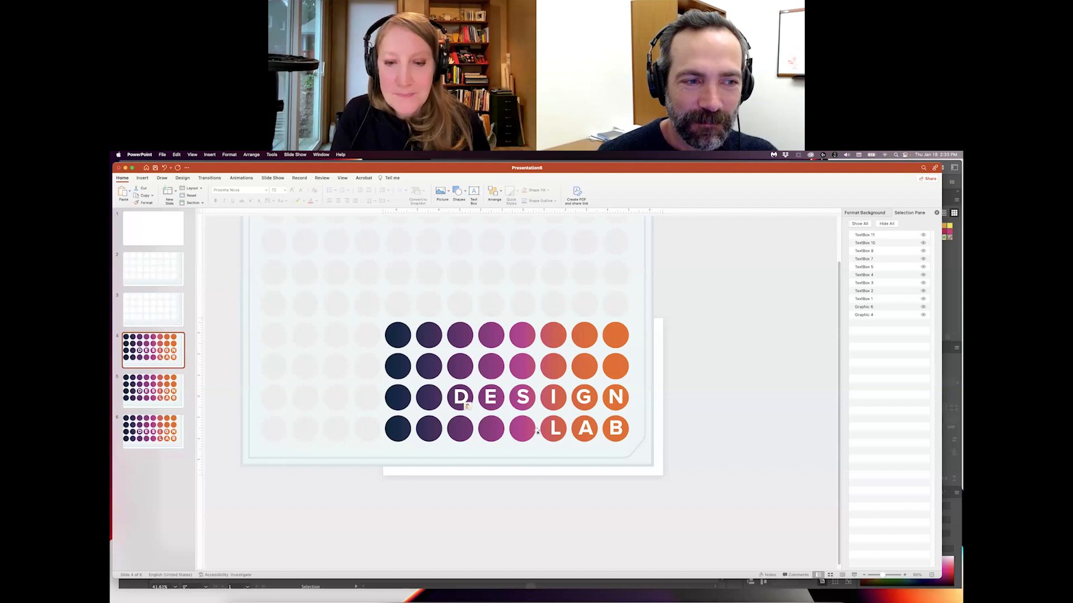
{"action": "left_click", "coordinate": [558, 428]}
{"action": "key", "text": "Delete"}
{"action": "left_click", "coordinate": [584, 428]}
{"action": "key", "text": "Delete"}
{"action": "left_click", "coordinate": [615, 427]}
{"action": "key", "text": "Delete"}
- Move the six DESIGN letters on slide 4 straight down, off the slide below its bottom edge
{"action": "left_click", "coordinate": [866, 234]}
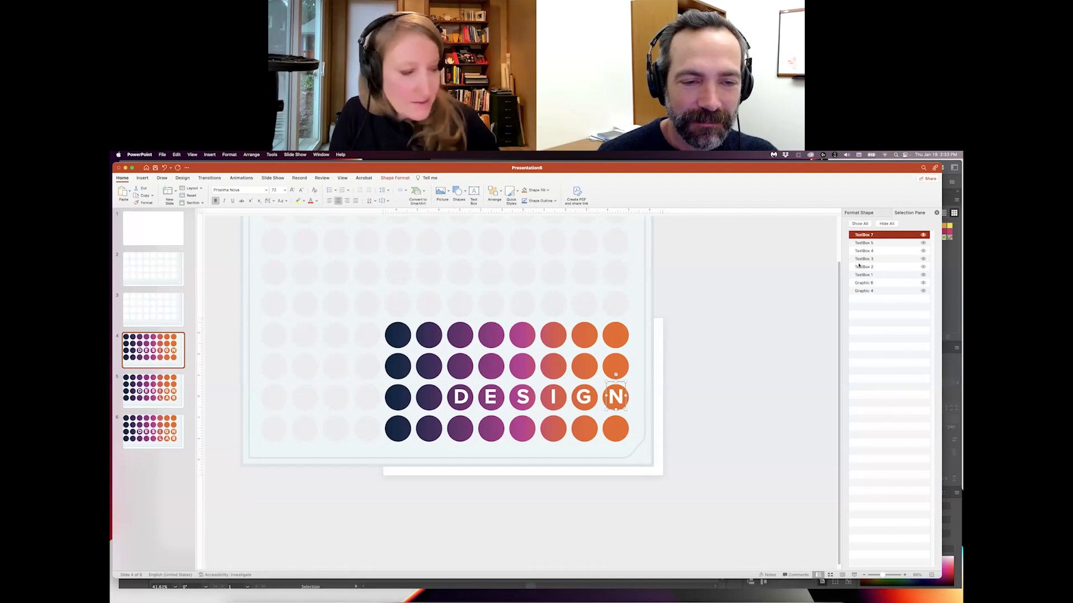
{"action": "left_click", "coordinate": [865, 275], "text": "shift"}
{"action": "left_click_drag", "start_coordinate": [595, 389], "coordinate": [594, 498]}
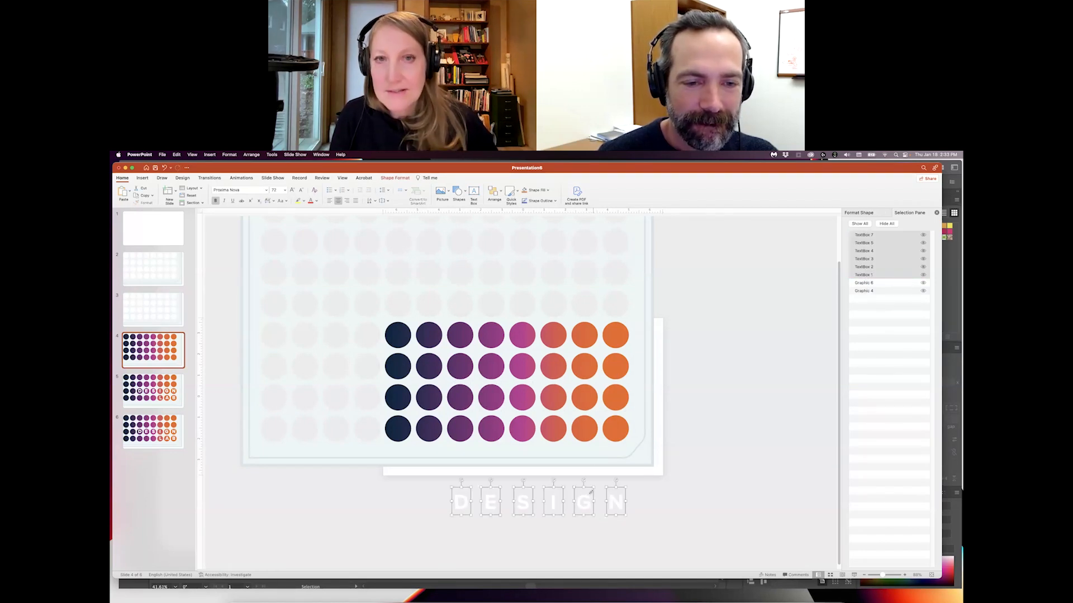
- Move the letters L, A and B on slide 5 straight down, off the slide below its bottom edge
{"action": "left_click", "coordinate": [184, 385]}
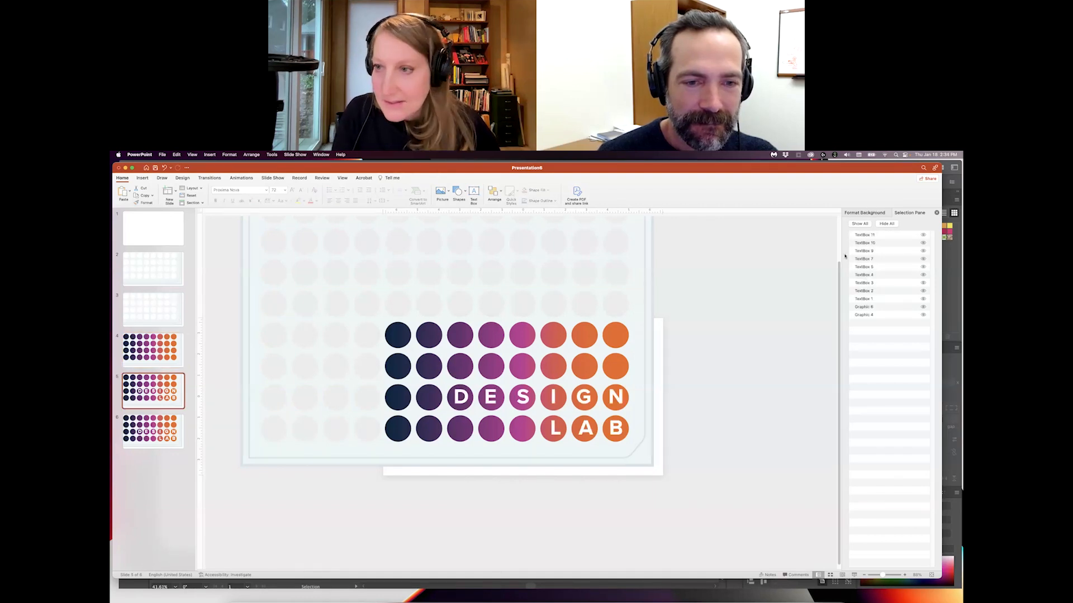
{"action": "left_click", "coordinate": [556, 429]}
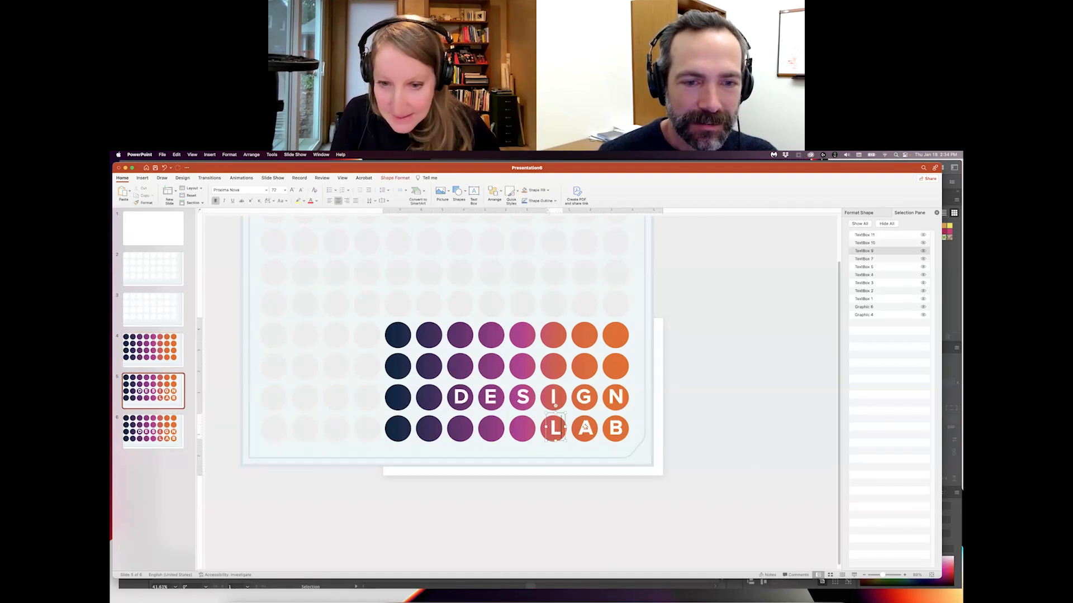
{"action": "left_click", "coordinate": [585, 429], "text": "shift"}
{"action": "left_click", "coordinate": [614, 430], "text": "shift"}
{"action": "left_click_drag", "start_coordinate": [625, 418], "coordinate": [625, 476]}
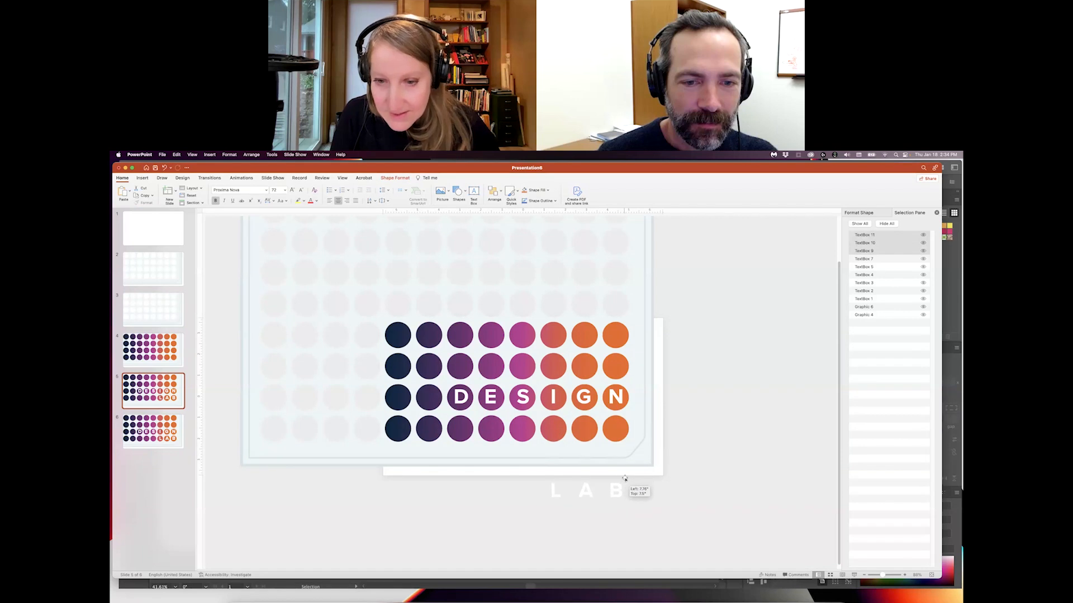
{"action": "left_click", "coordinate": [683, 438]}
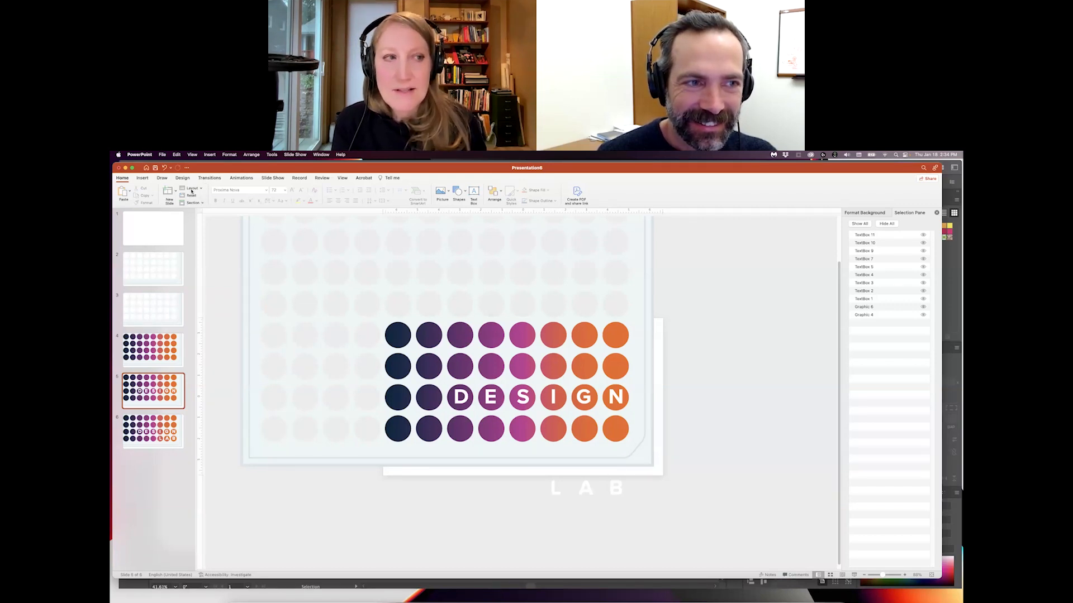
- Apply the Morph transition to slides 2 through 6
{"action": "left_click", "coordinate": [208, 178]}
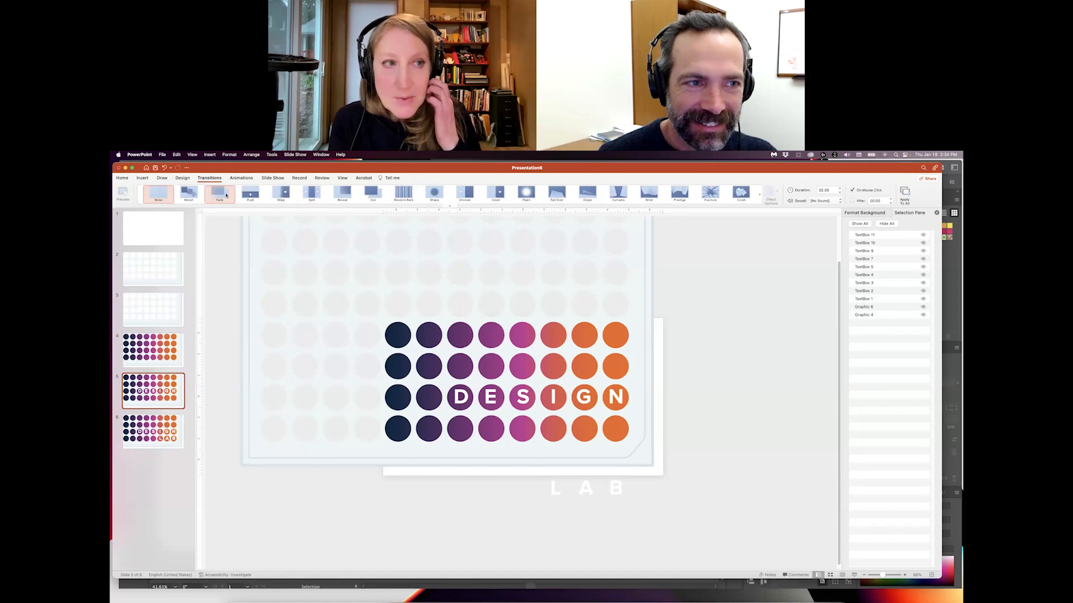
{"action": "left_click", "coordinate": [167, 233]}
{"action": "left_click", "coordinate": [175, 269]}
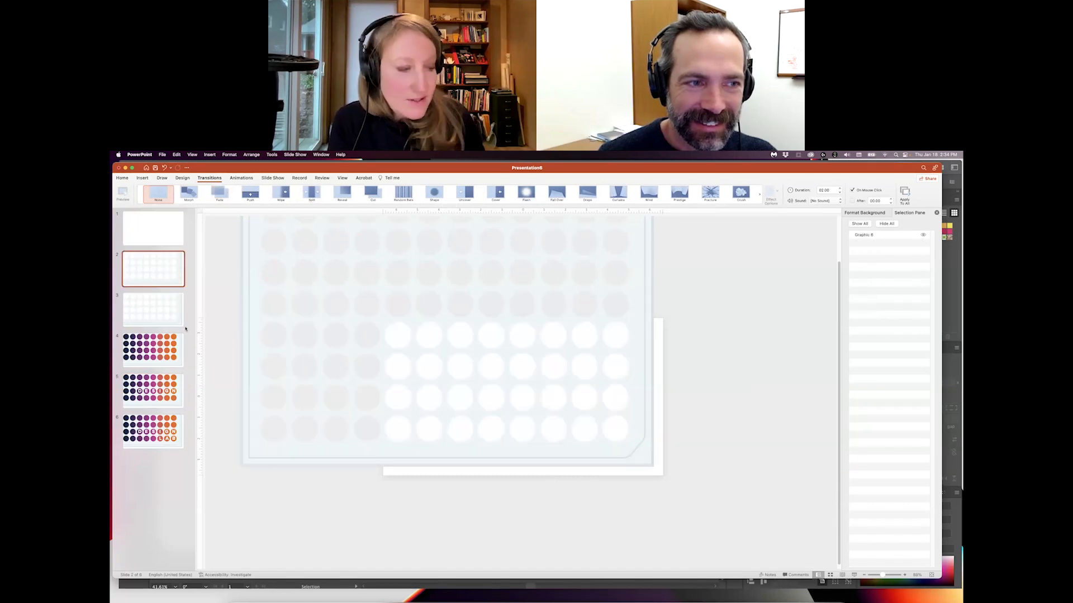
{"action": "left_click", "coordinate": [166, 233]}
{"action": "left_click", "coordinate": [170, 270]}
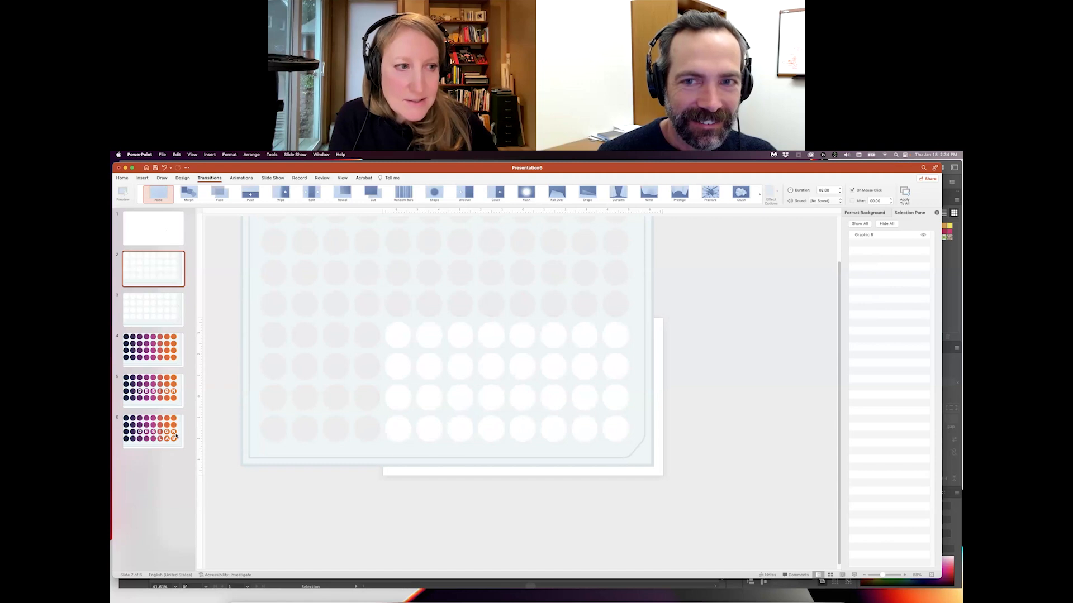
{"action": "left_click", "coordinate": [177, 435], "text": "shift"}
{"action": "left_click", "coordinate": [189, 194]}
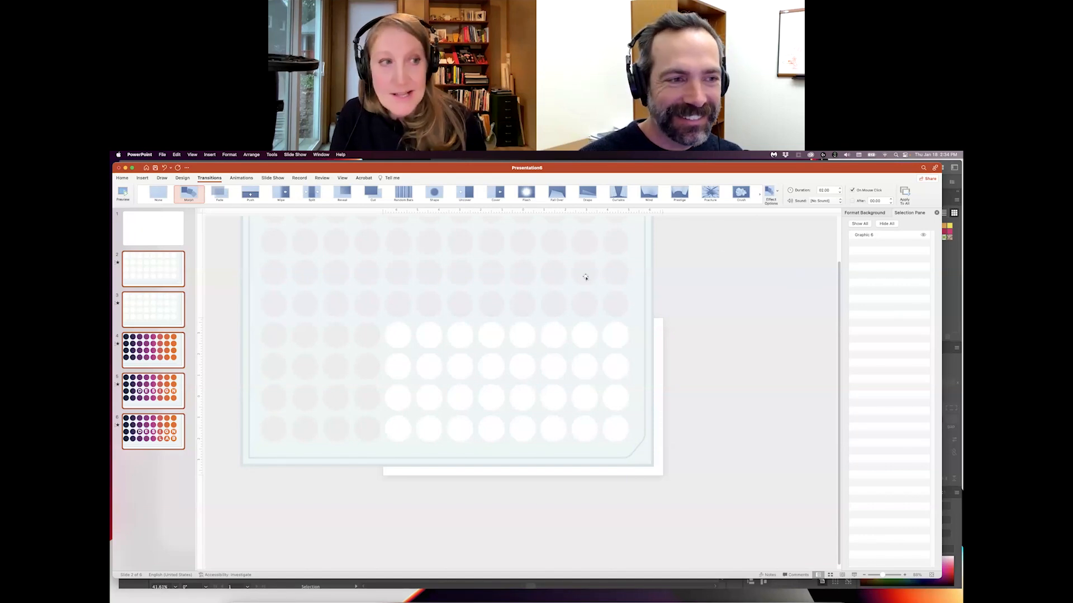
- Set slides 2 through 6 to advance automatically after 00.00 seconds instead of on mouse click
{"action": "left_click", "coordinate": [168, 235]}
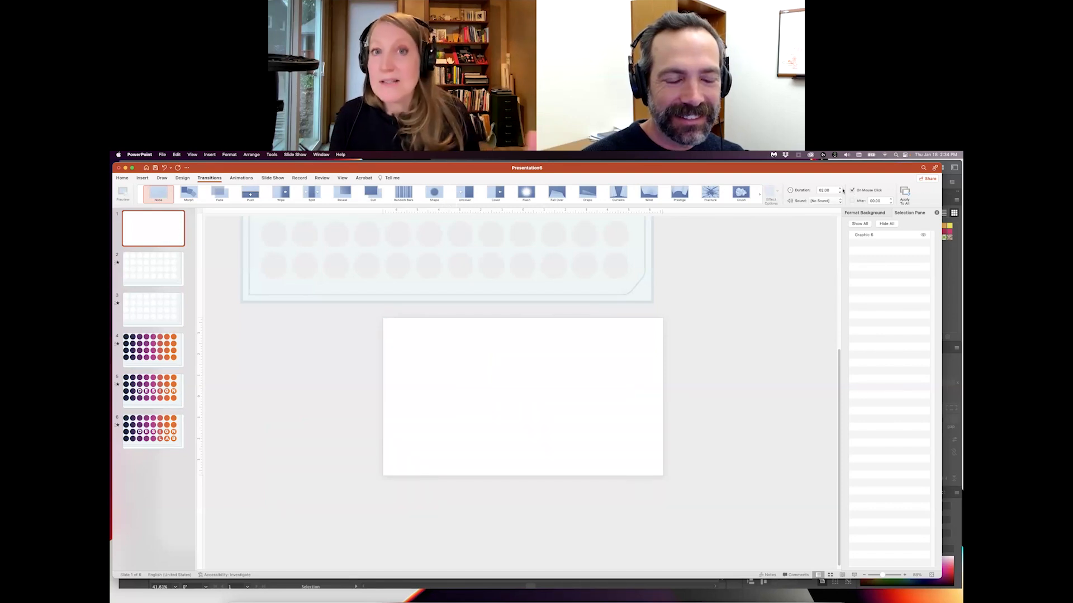
{"action": "left_click", "coordinate": [180, 276]}
{"action": "left_click", "coordinate": [185, 422], "text": "shift"}
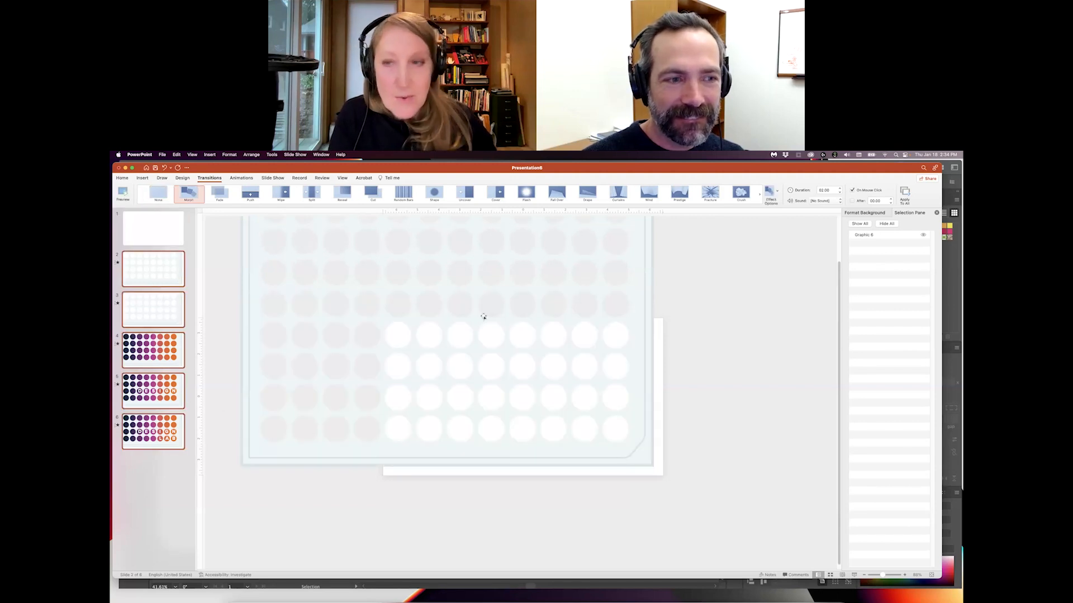
{"action": "left_click", "coordinate": [852, 190]}
{"action": "left_click", "coordinate": [852, 201]}
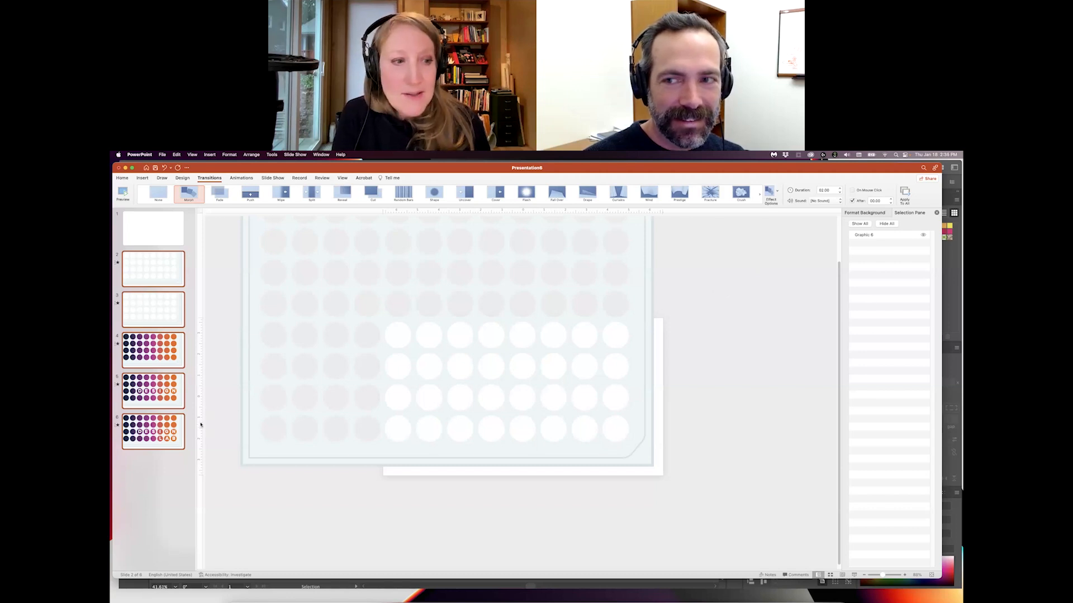
- Play the slide show from slide 1 through to the final DESIGN LAB slide
{"action": "left_click", "coordinate": [183, 432]}
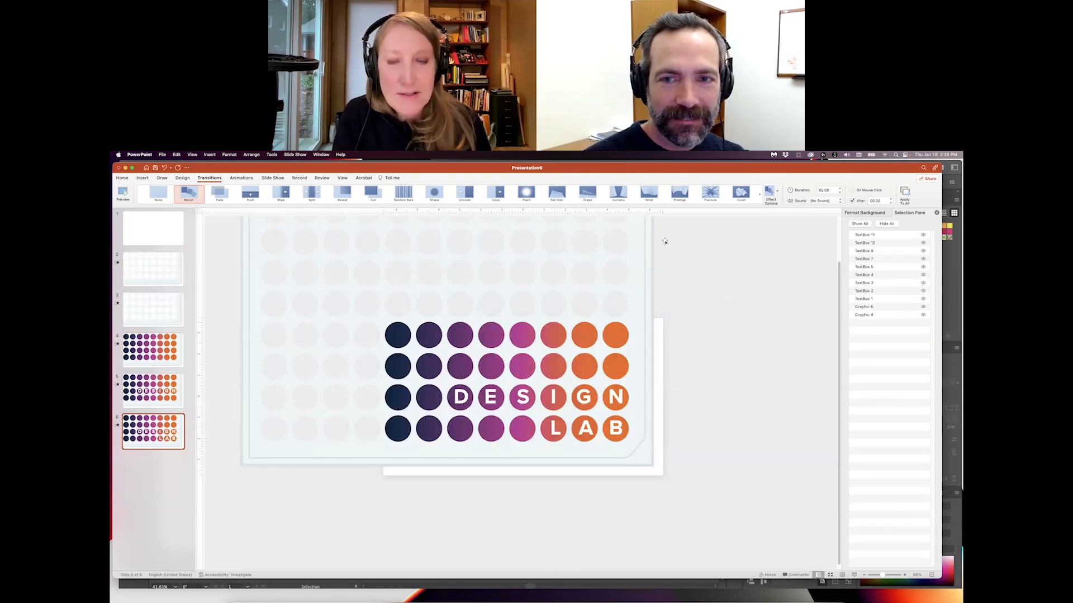
{"action": "left_click", "coordinate": [169, 237]}
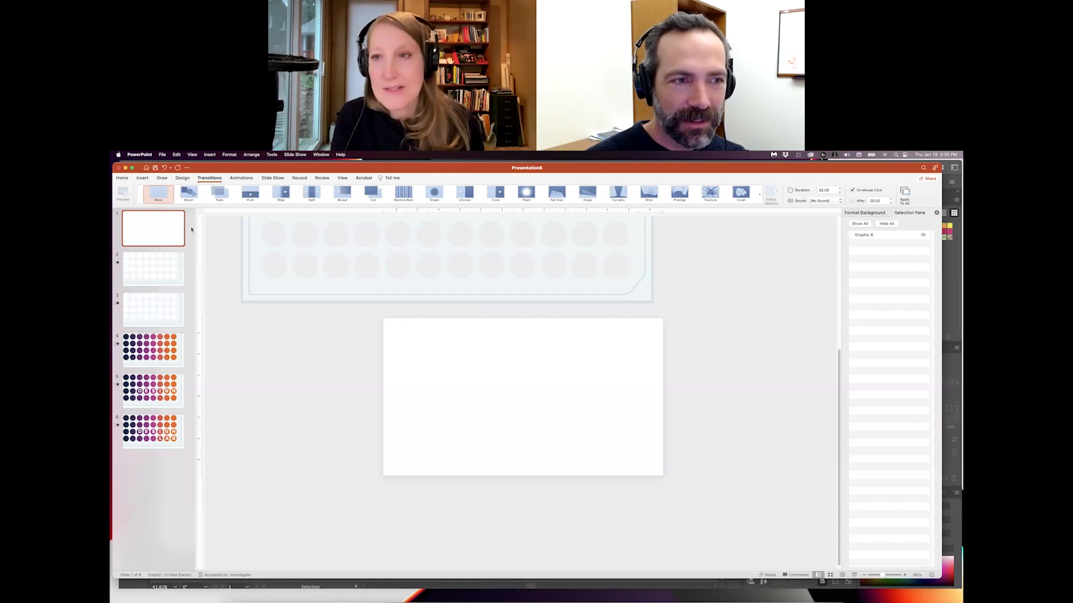
{"action": "left_click", "coordinate": [853, 576]}
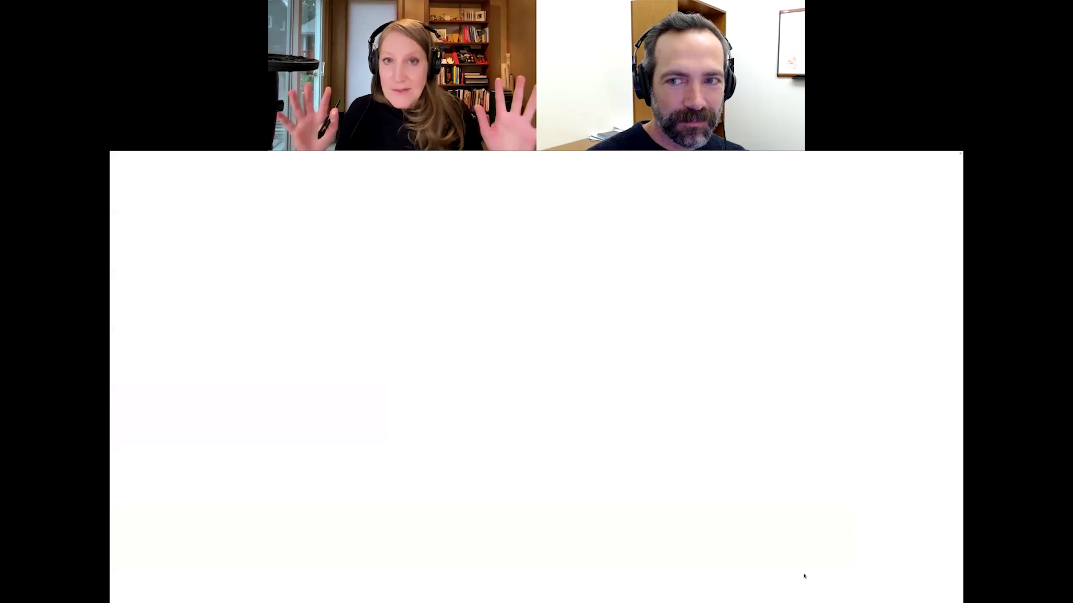
{"action": "key", "text": "Right"}
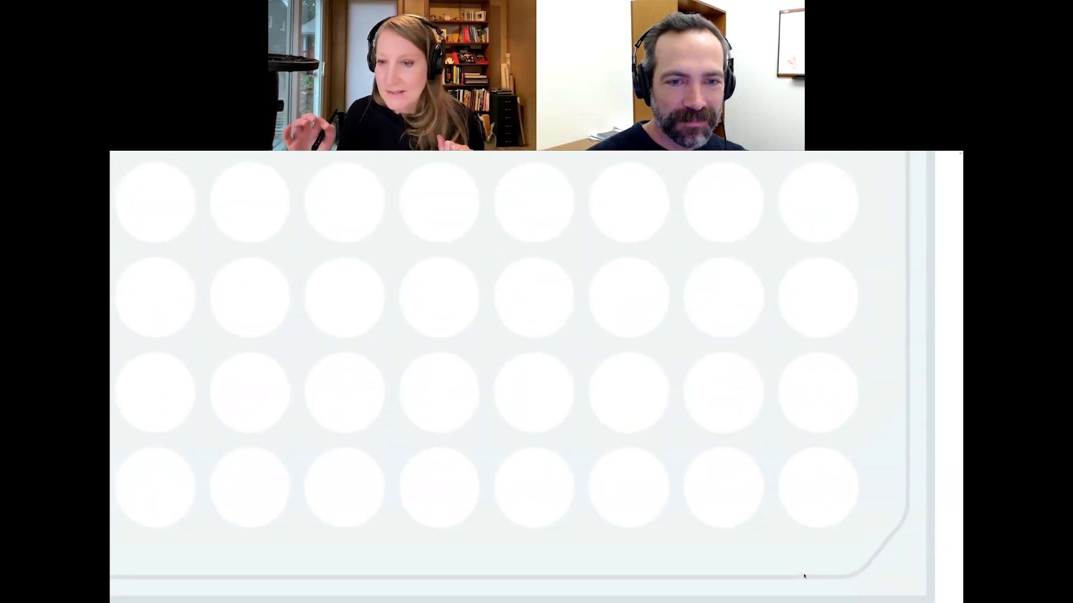
{"action": "key", "text": "Right"}
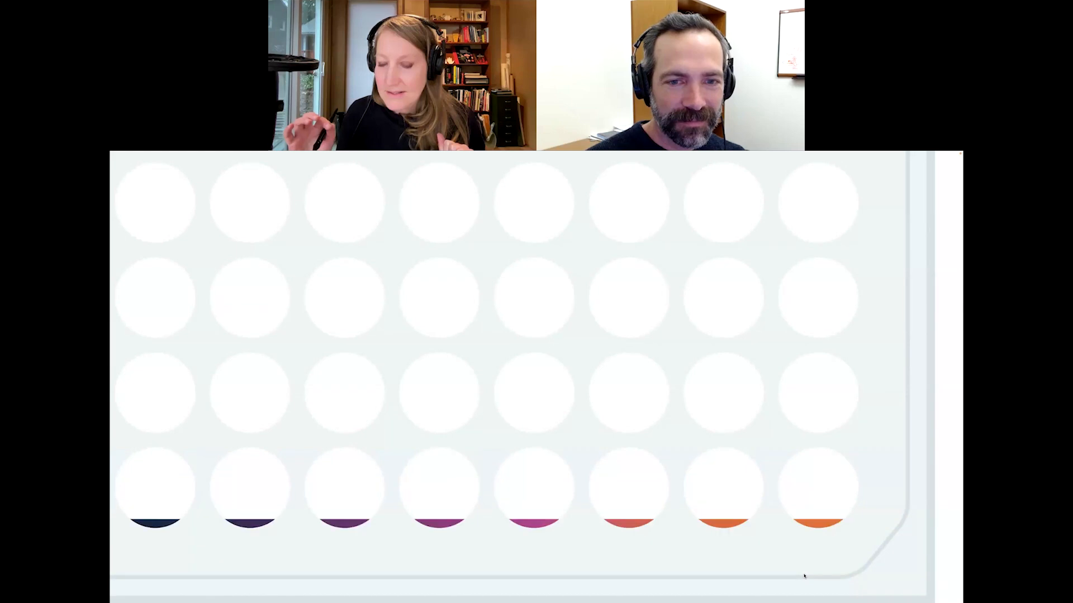
{"action": "key", "text": "Right"}
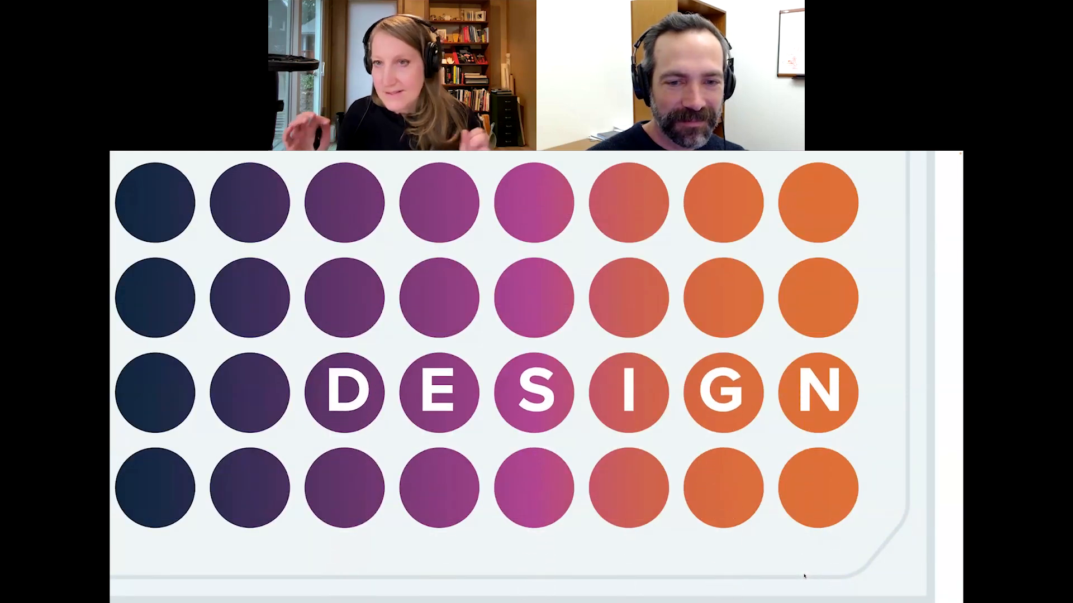
{"action": "key", "text": "Right"}
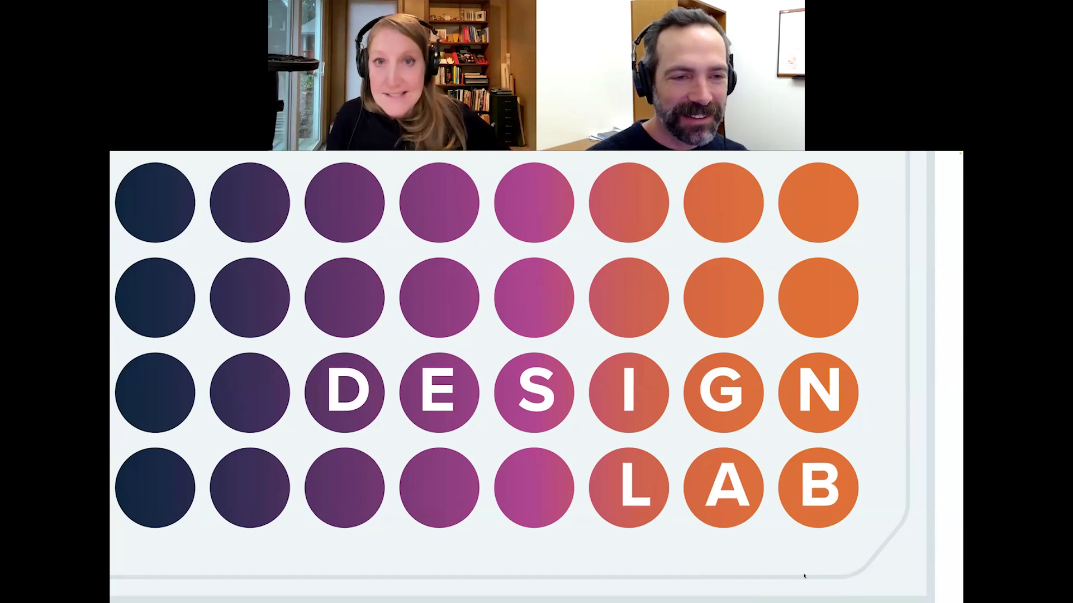
- End the slide show and shorten the Morph transition duration of slide 2
{"action": "key", "text": "Escape"}
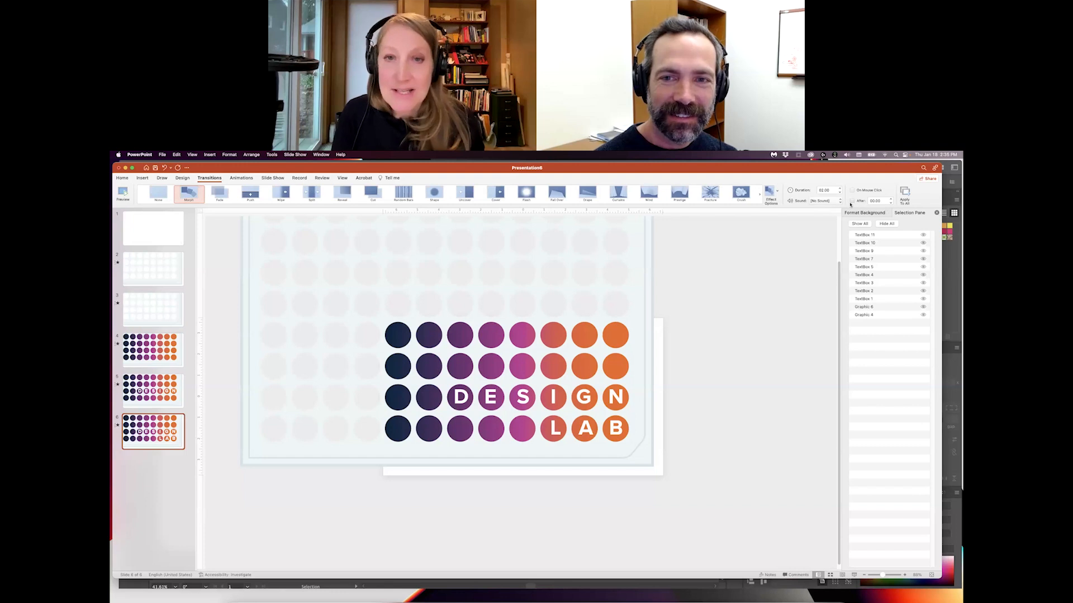
{"action": "left_click", "coordinate": [175, 279]}
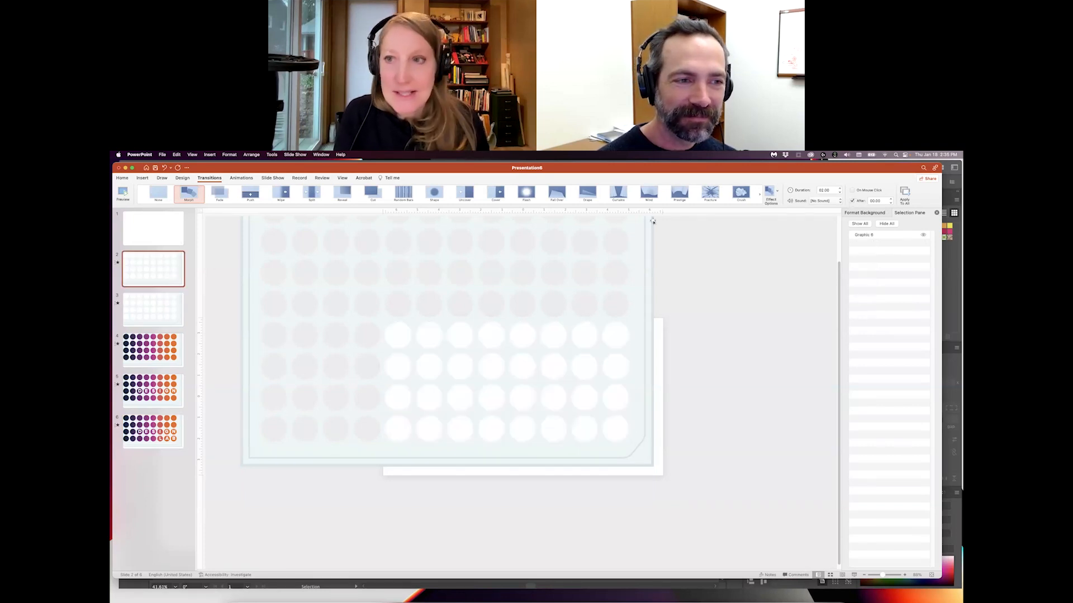
{"action": "left_click", "coordinate": [840, 192]}
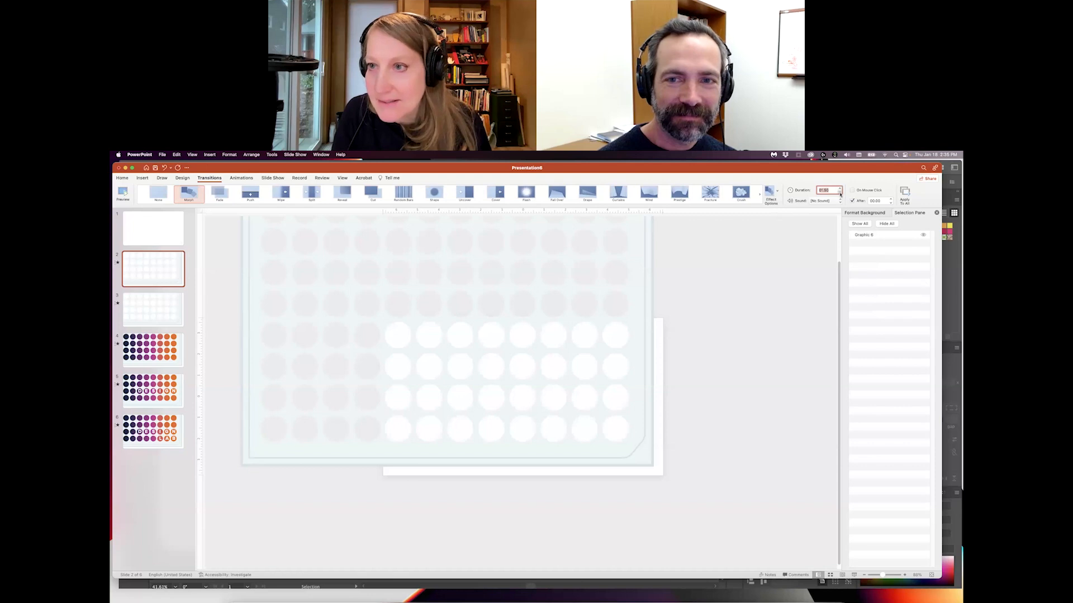
{"action": "left_click", "coordinate": [839, 193]}
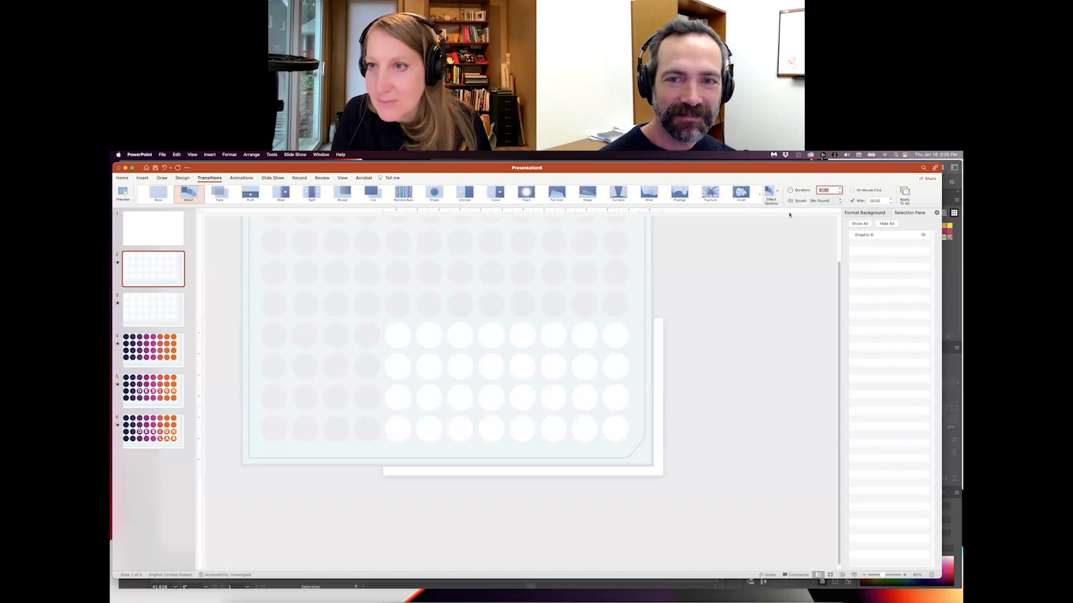
- Set the Morph transition duration of slide 3 to 00.01 after briefly hiding the plate graphic to check the gradient strip
{"action": "left_click", "coordinate": [179, 309]}
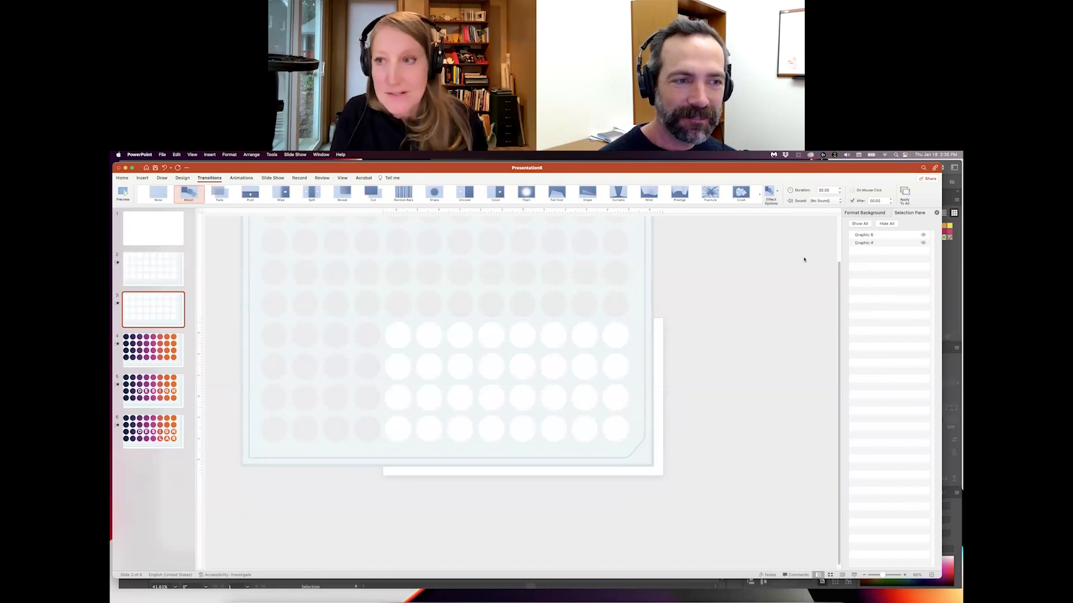
{"action": "left_click", "coordinate": [923, 236]}
{"action": "left_click", "coordinate": [923, 235]}
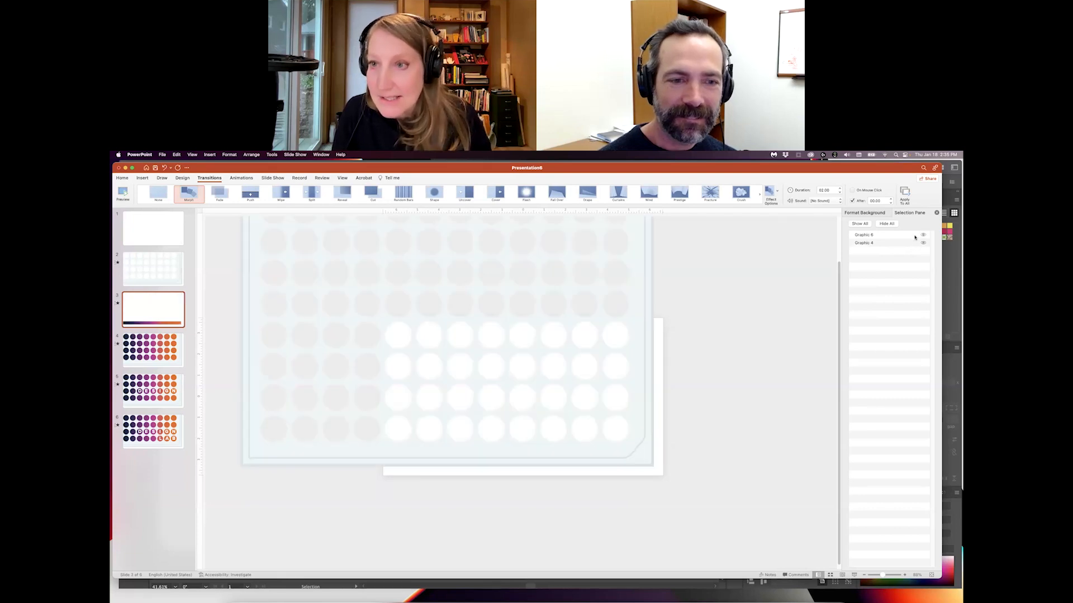
{"action": "left_click", "coordinate": [839, 193]}
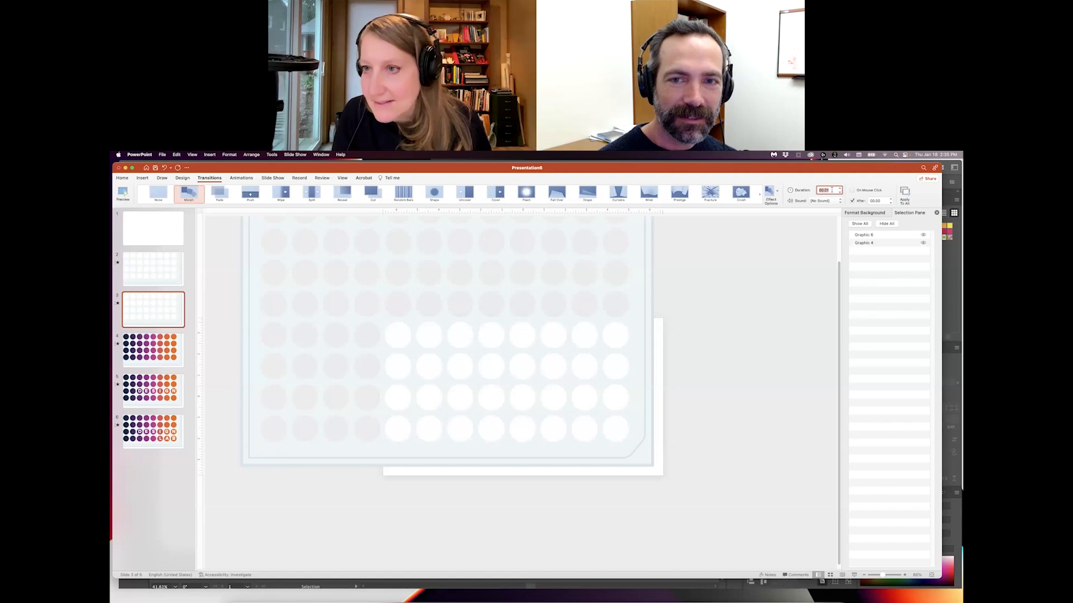
{"action": "left_click", "coordinate": [707, 242]}
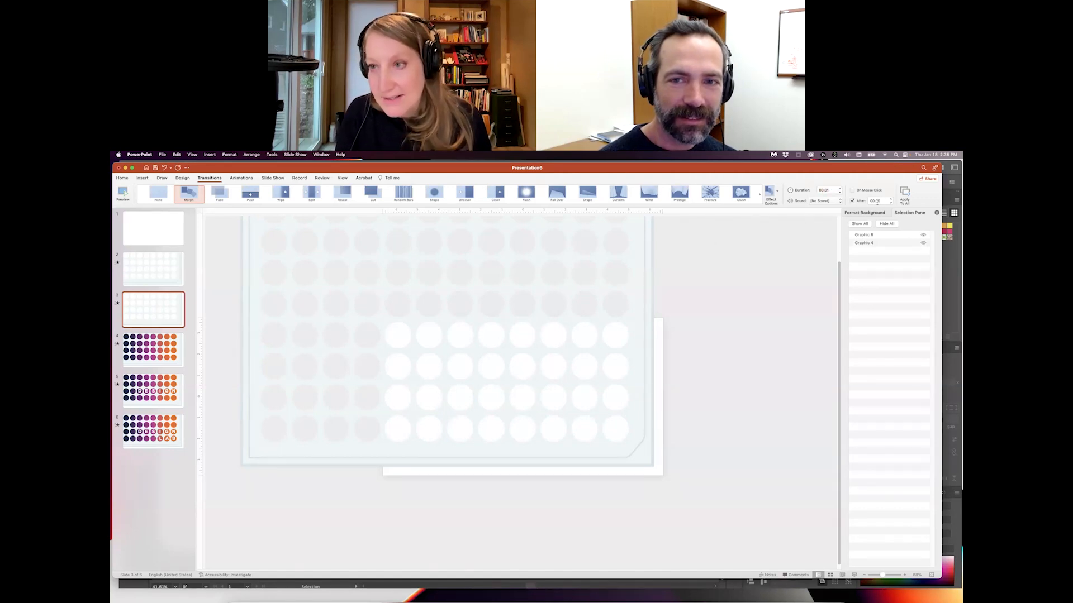
- Hide the plate graphic (Graphic 6) on slides 4 and 3 to expose the gradient shape behind it
{"action": "left_click", "coordinate": [181, 351]}
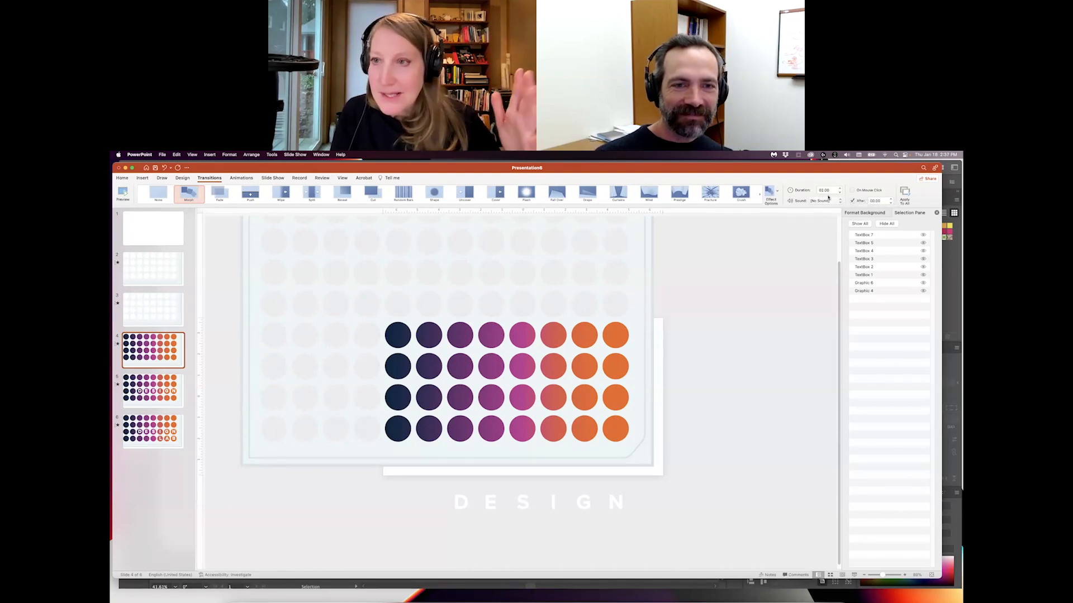
{"action": "left_click", "coordinate": [923, 283]}
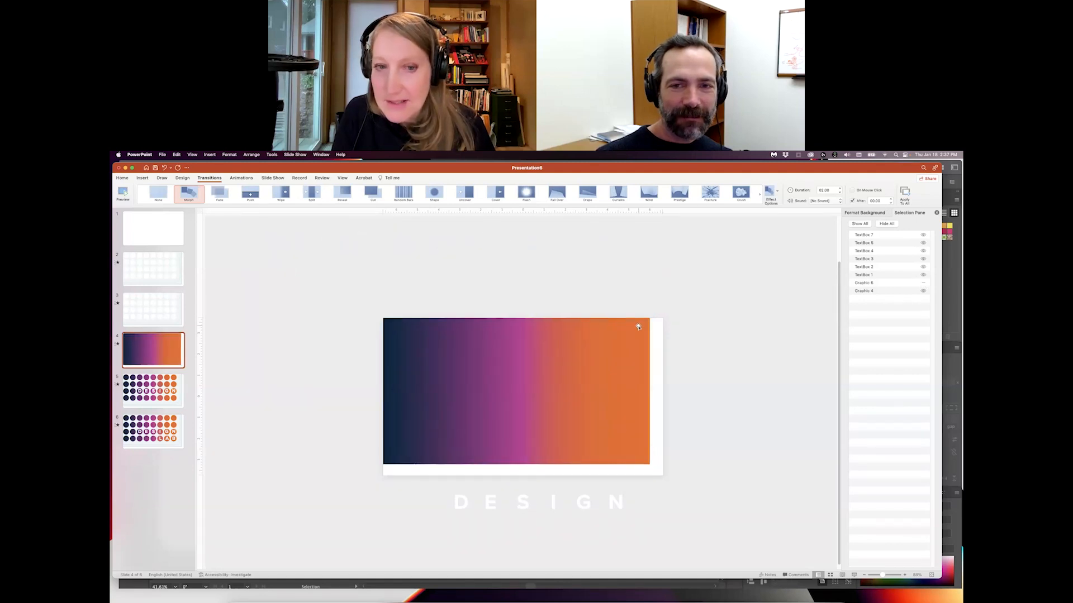
{"action": "left_click", "coordinate": [173, 318]}
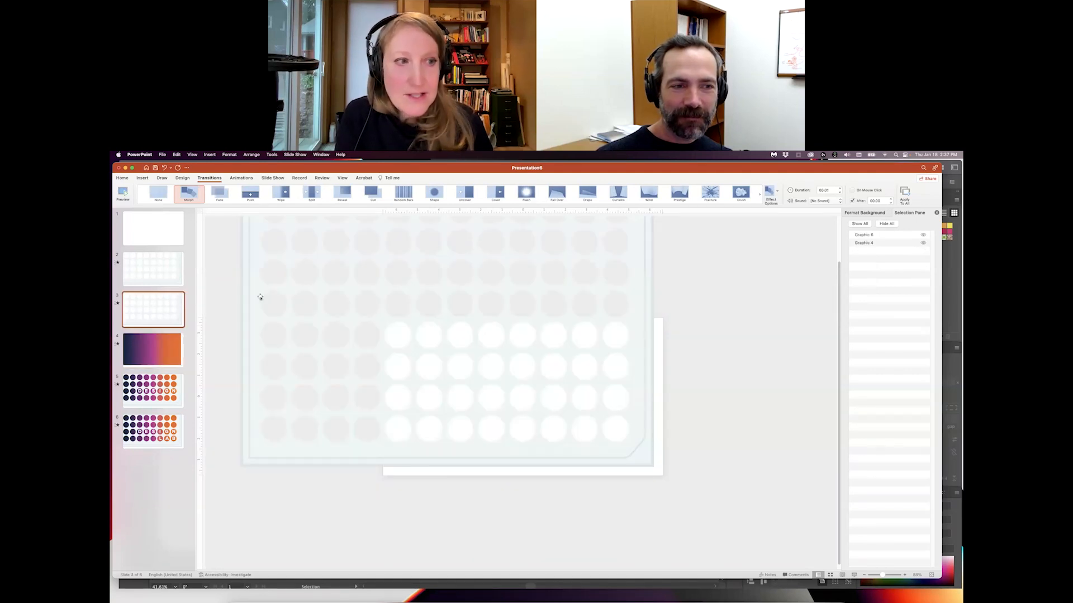
{"action": "left_click", "coordinate": [923, 236]}
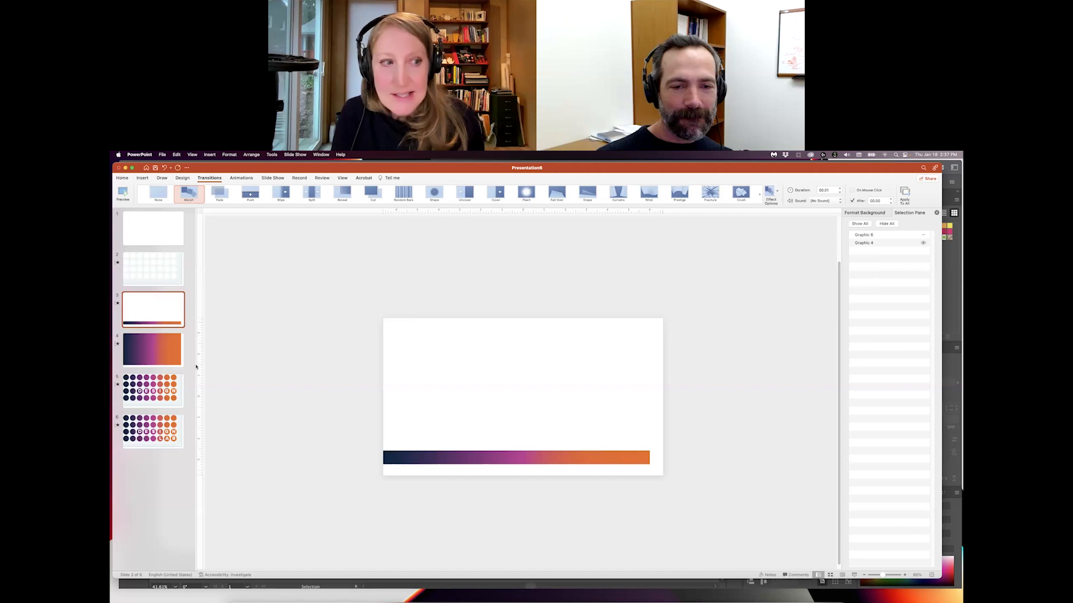
- Edit the points of the gradient rectangle on slide 4, lowering its upper-left corner and bending its upper edge into a dome
{"action": "left_click", "coordinate": [166, 354]}
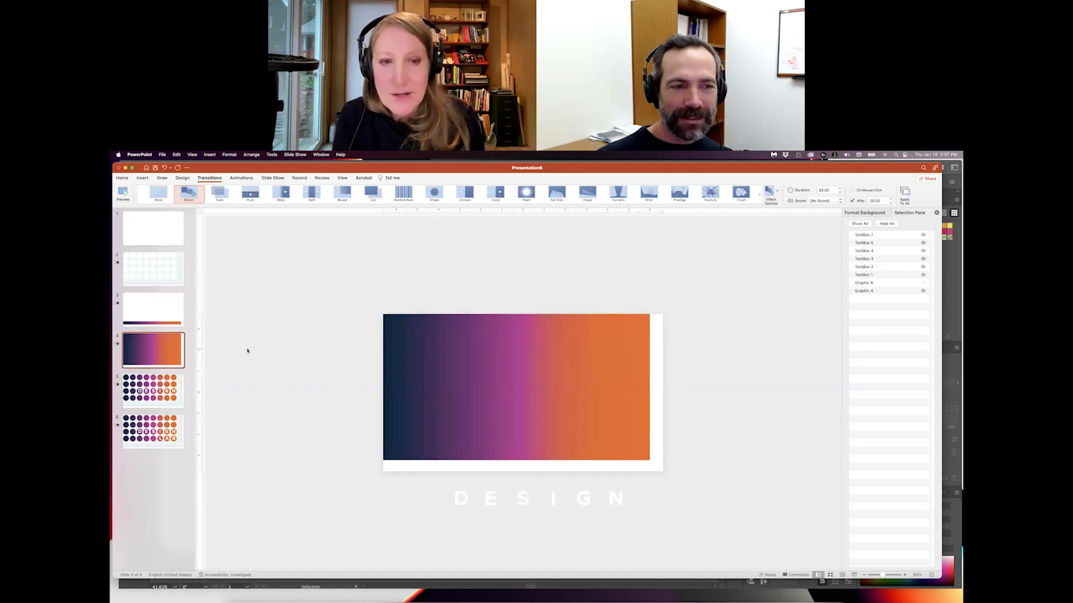
{"action": "left_click", "coordinate": [573, 358]}
{"action": "right_click", "coordinate": [573, 358]}
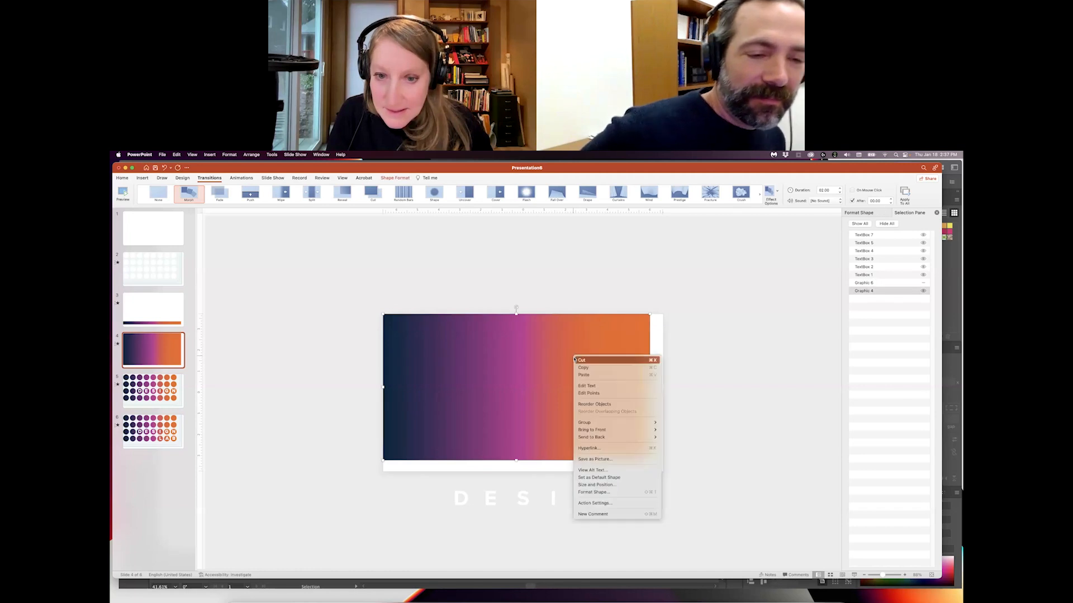
{"action": "left_click", "coordinate": [586, 393]}
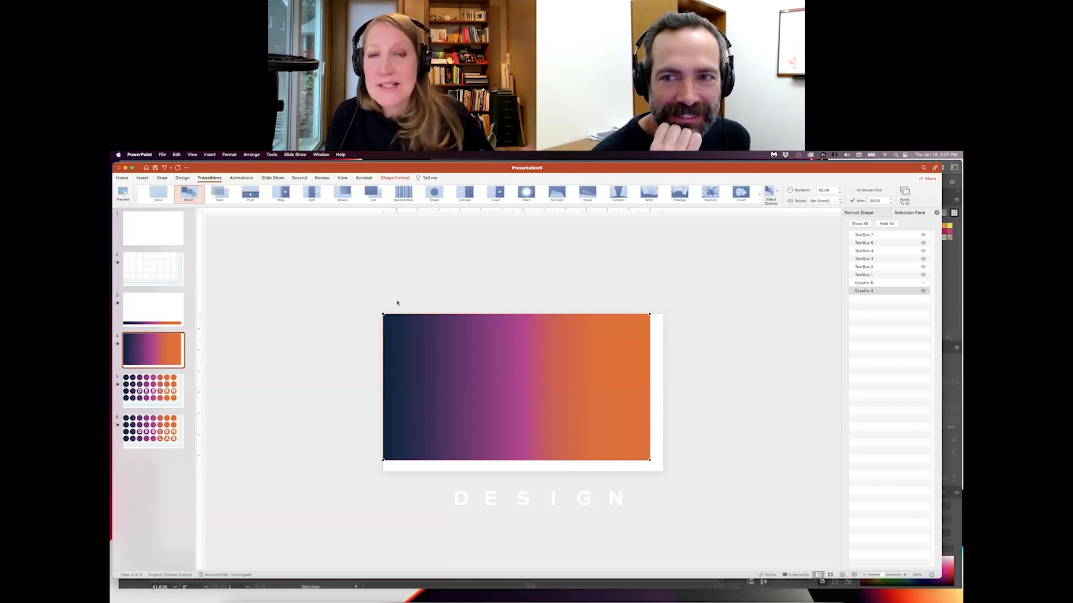
{"action": "left_click_drag", "start_coordinate": [384, 315], "coordinate": [384, 353]}
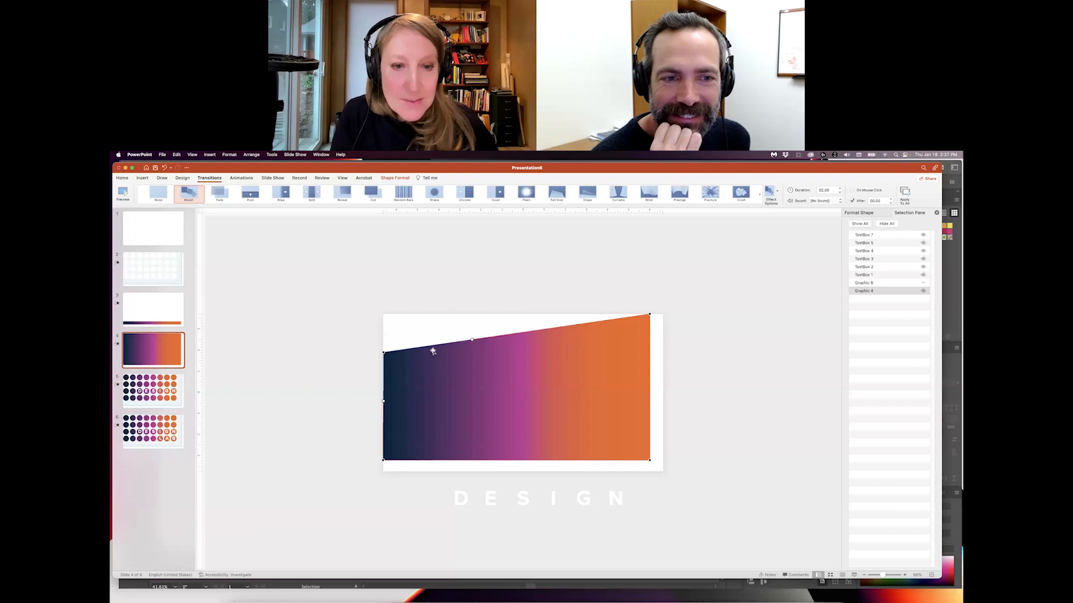
{"action": "left_click_drag", "start_coordinate": [472, 339], "coordinate": [381, 219]}
{"action": "left_click", "coordinate": [650, 314]}
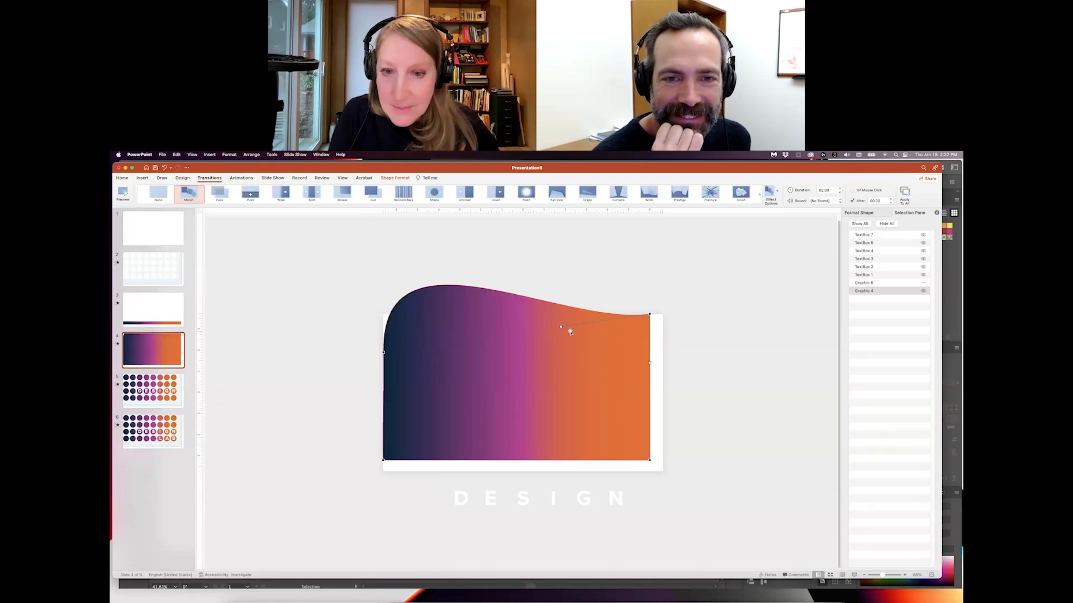
{"action": "left_click_drag", "start_coordinate": [561, 322], "coordinate": [652, 240]}
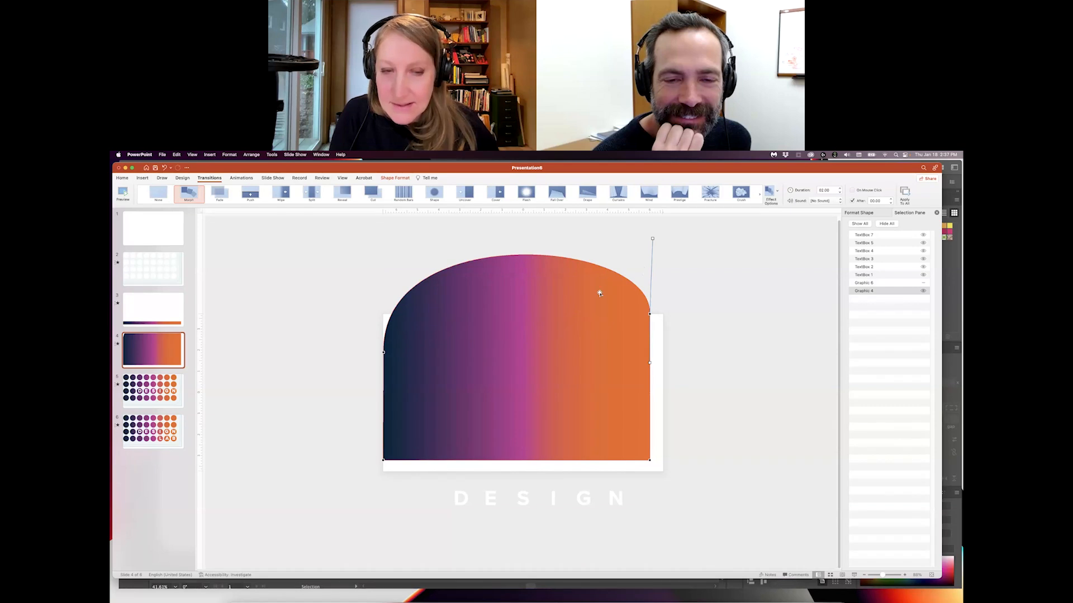
- Raise the dome's upper-left point back to the slide's upper edge and nudge its upper-right point slightly upward
{"action": "left_click", "coordinate": [383, 352]}
{"action": "left_click_drag", "start_coordinate": [384, 352], "coordinate": [383, 316]}
{"action": "left_click", "coordinate": [650, 308]}
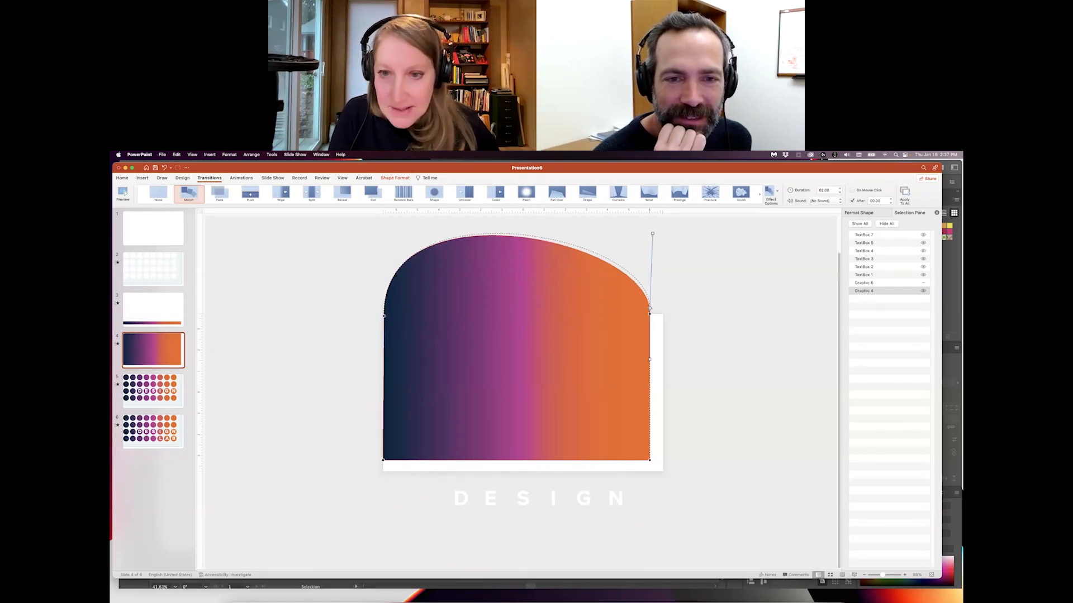
{"action": "left_click", "coordinate": [384, 317]}
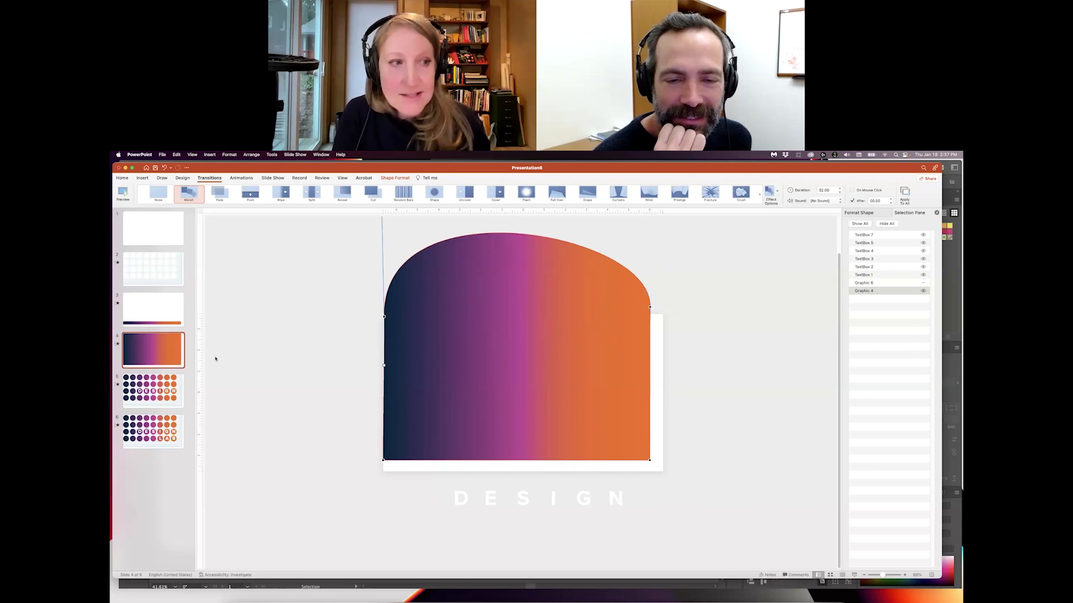
- Show the plate graphic (Graphic 6) again on slides 3 and 4
{"action": "left_click", "coordinate": [173, 382]}
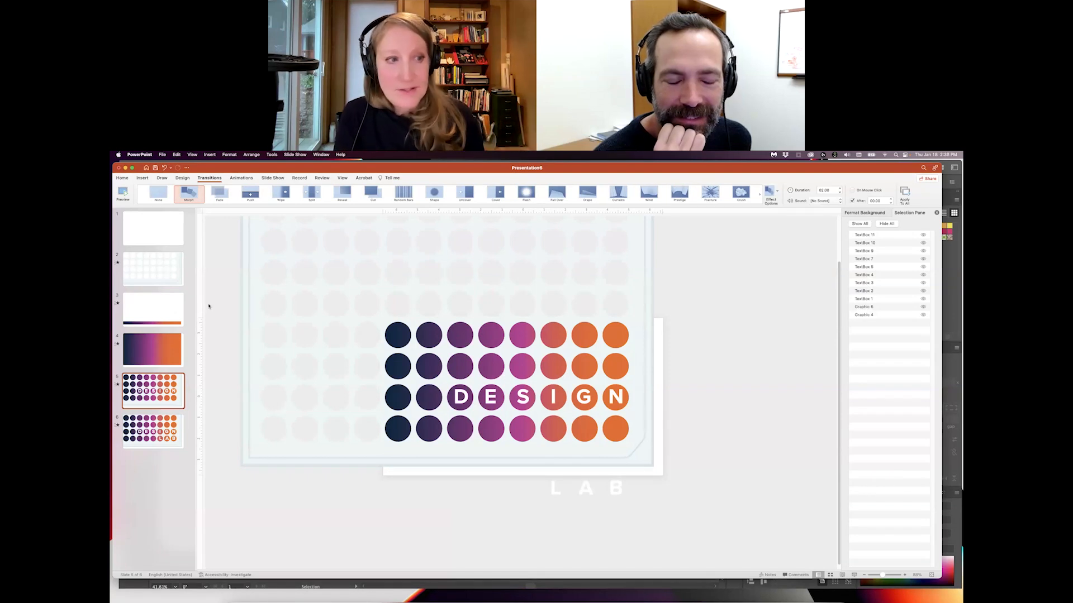
{"action": "left_click", "coordinate": [176, 310]}
{"action": "left_click", "coordinate": [923, 236]}
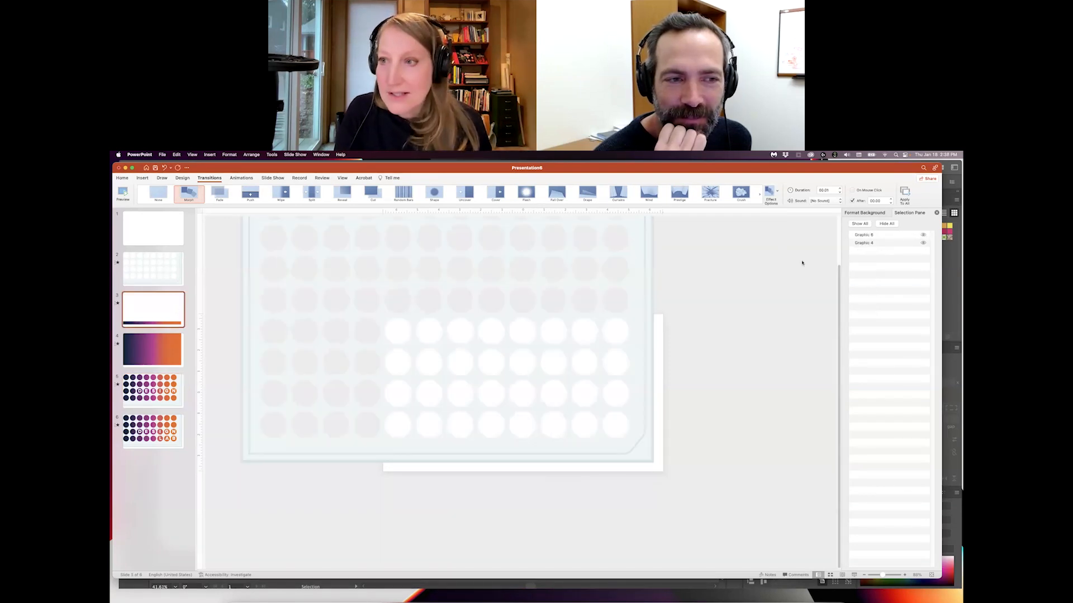
{"action": "left_click", "coordinate": [174, 345]}
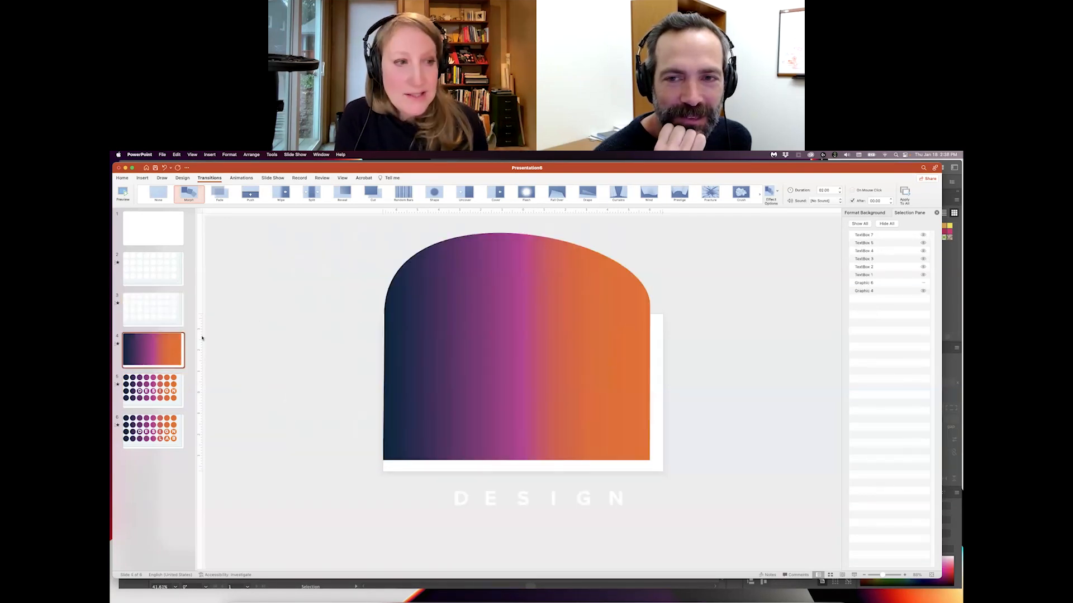
{"action": "left_click", "coordinate": [923, 283]}
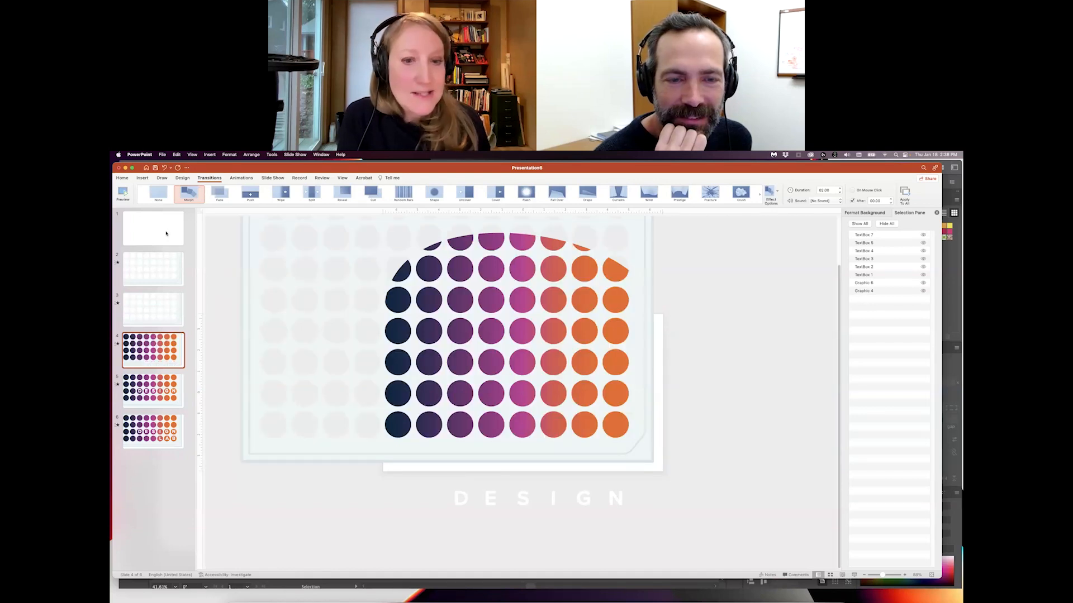
- Play the slide show from slide 1 through to the final DESIGN LAB slide and exit it
{"action": "left_click", "coordinate": [166, 234]}
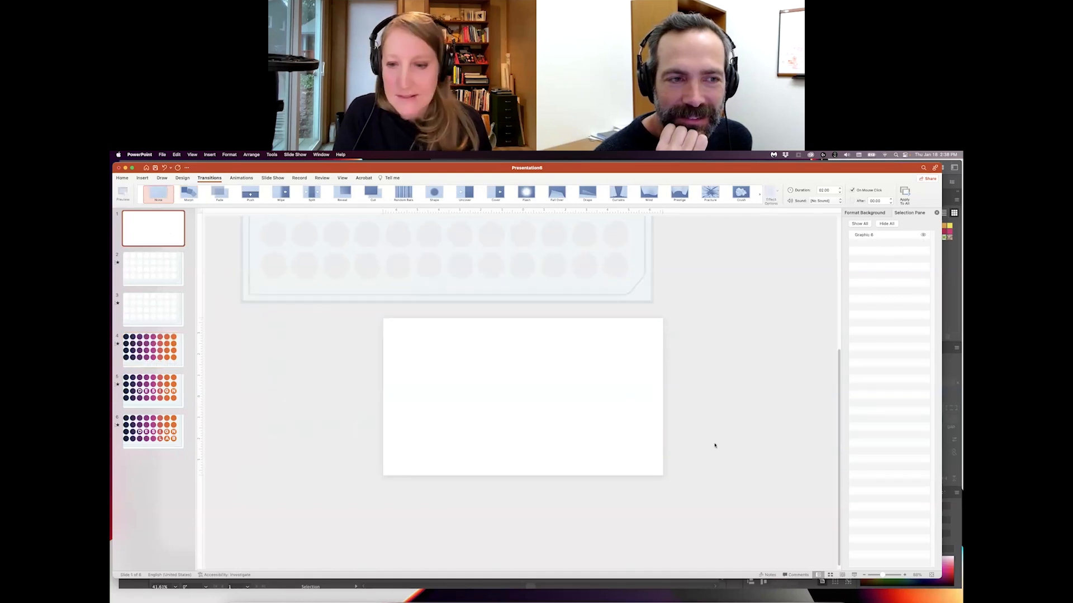
{"action": "left_click", "coordinate": [853, 575]}
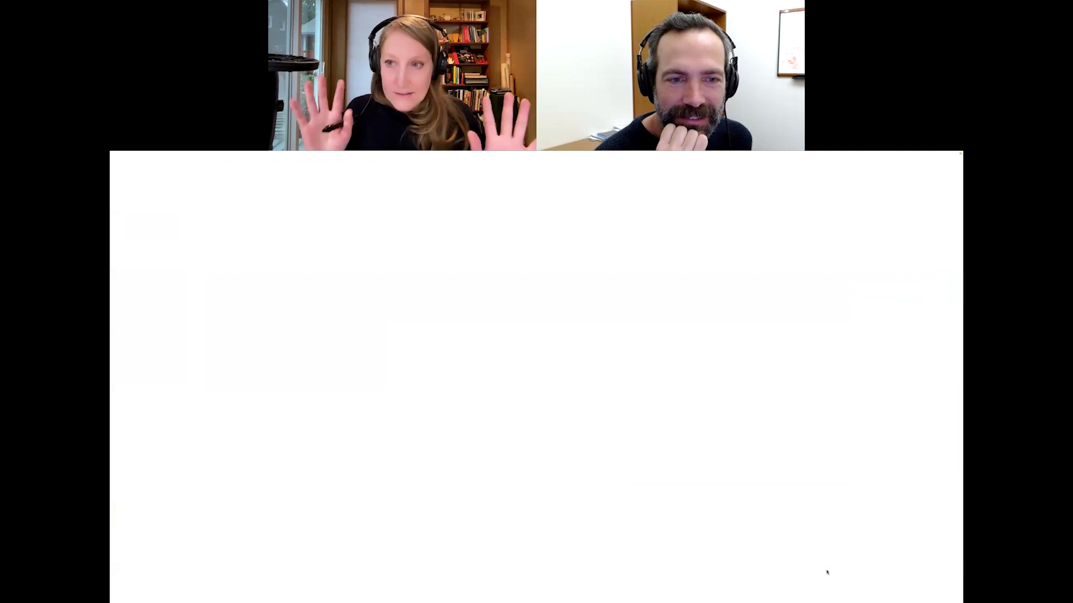
{"action": "key", "text": "Right"}
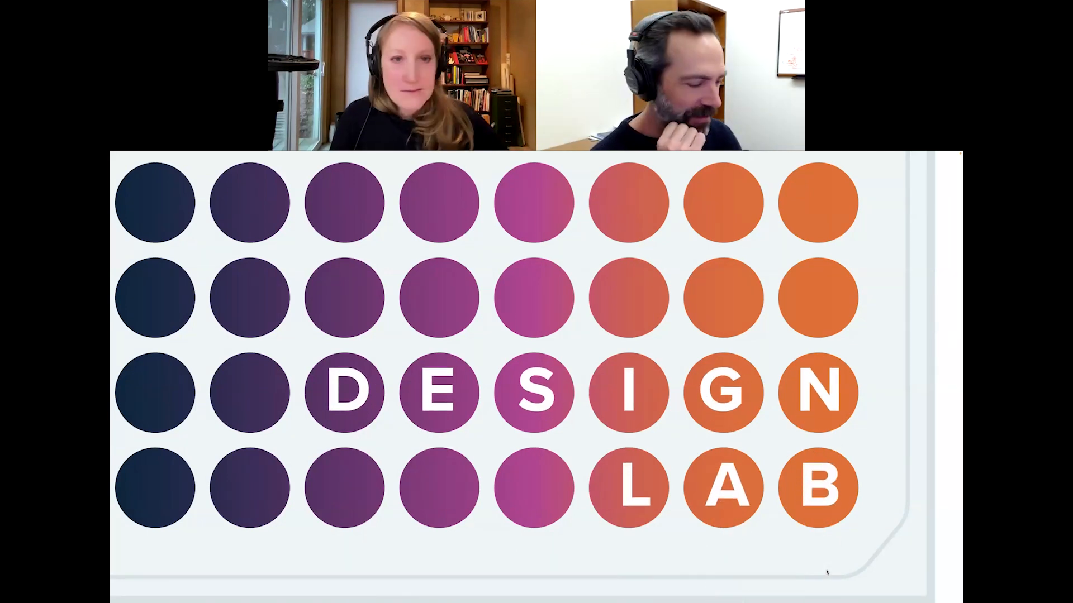
{"action": "key", "text": "Escape"}
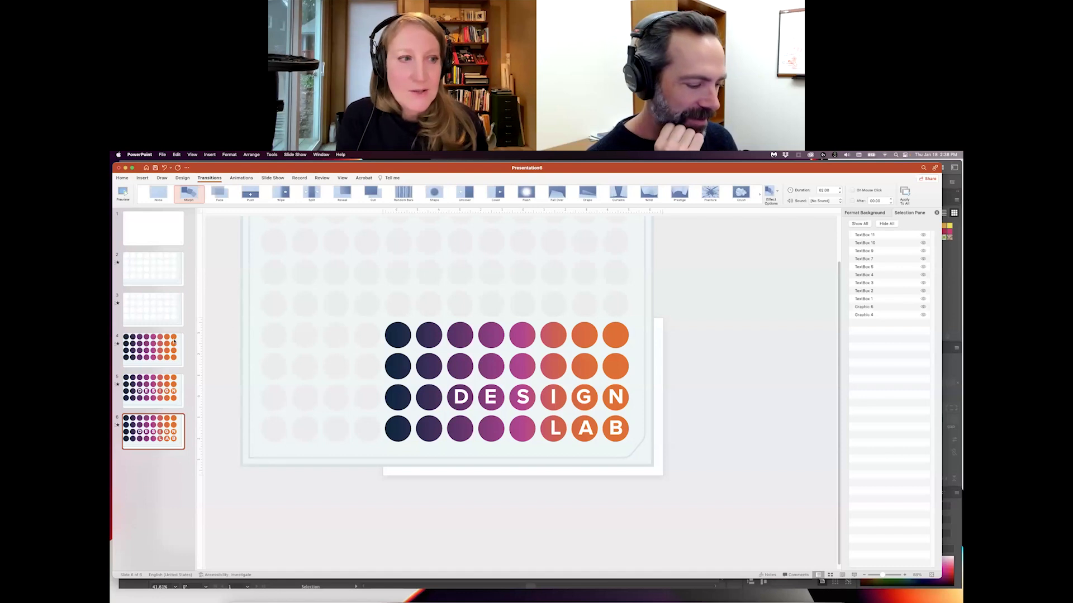
- Examine the domed gradient shape on slide 4 with Graphic 6 hidden and shown, and compare it with slide 5
{"action": "left_click", "coordinate": [183, 340]}
{"action": "left_click", "coordinate": [464, 271]}
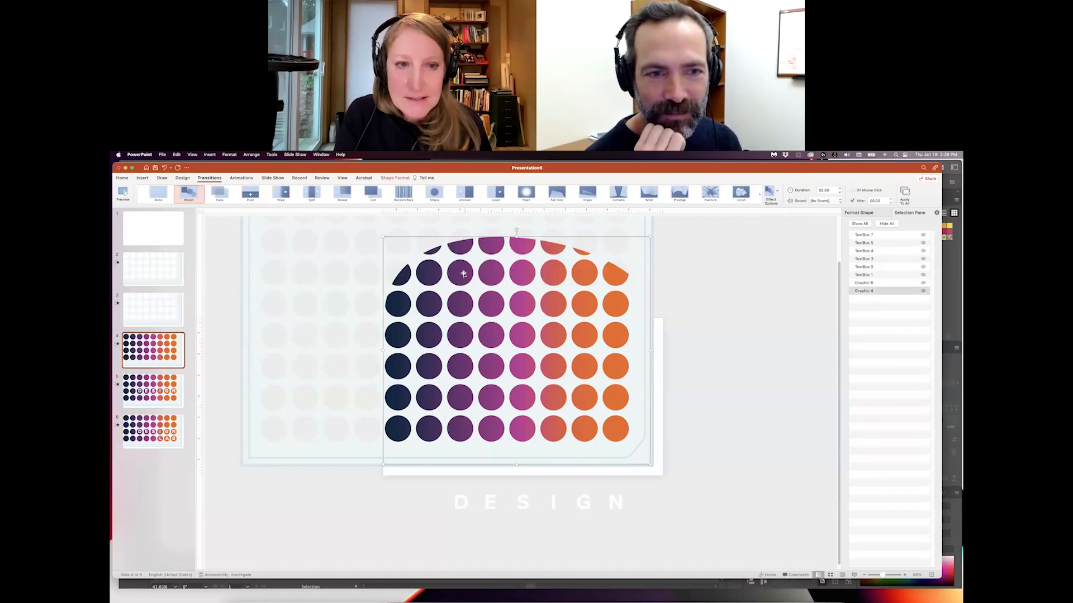
{"action": "left_click", "coordinate": [923, 283]}
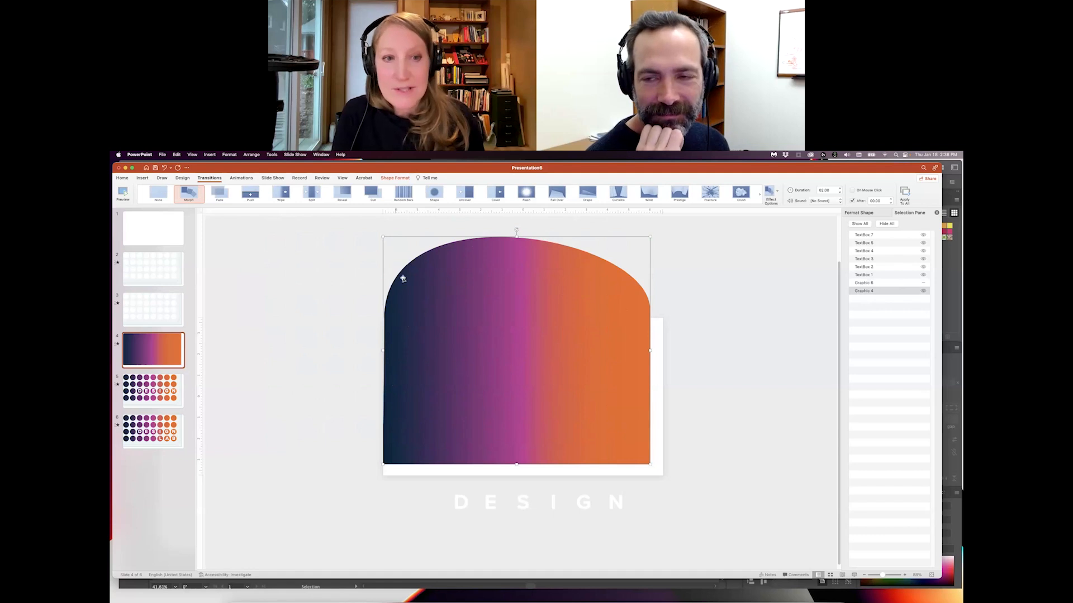
{"action": "left_click", "coordinate": [371, 283]}
{"action": "left_click", "coordinate": [412, 260]}
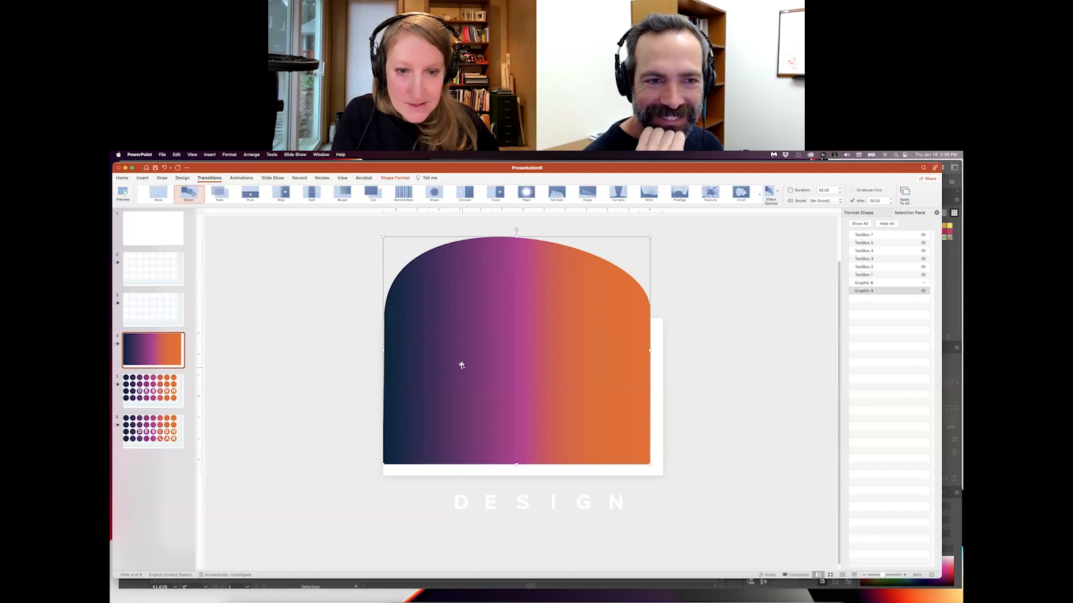
{"action": "left_click_drag", "start_coordinate": [382, 350], "coordinate": [382, 351]}
{"action": "left_click", "coordinate": [373, 330]}
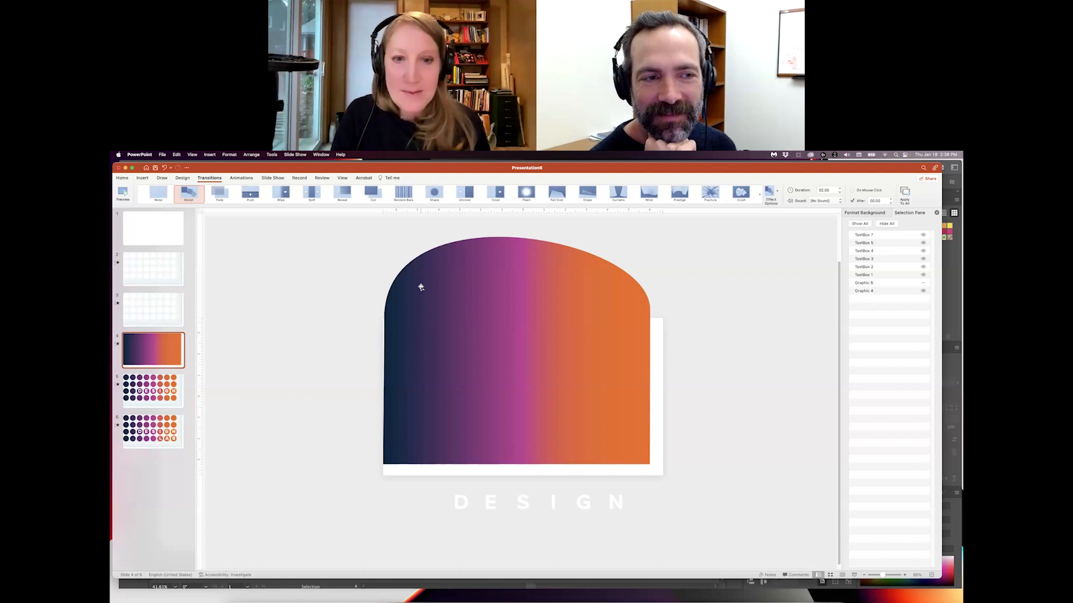
{"action": "left_click", "coordinate": [923, 283]}
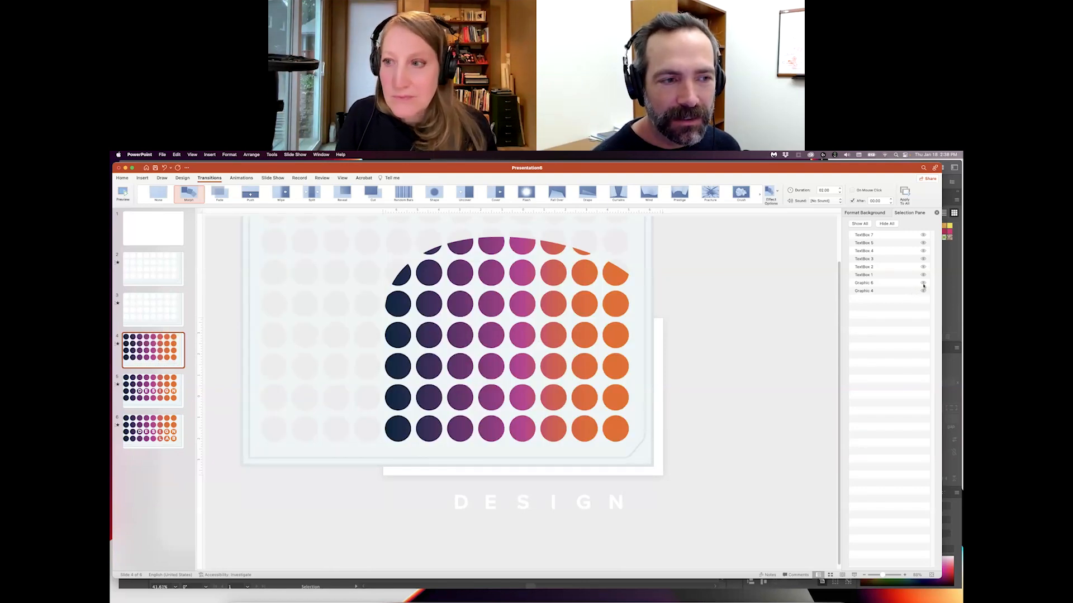
{"action": "left_click", "coordinate": [923, 284]}
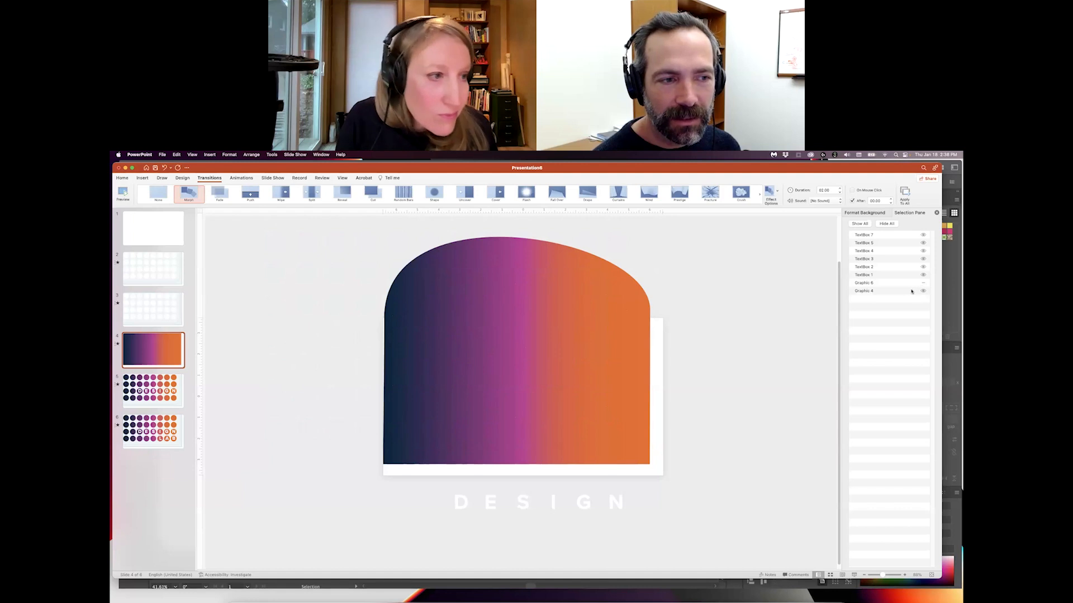
{"action": "left_click", "coordinate": [181, 388]}
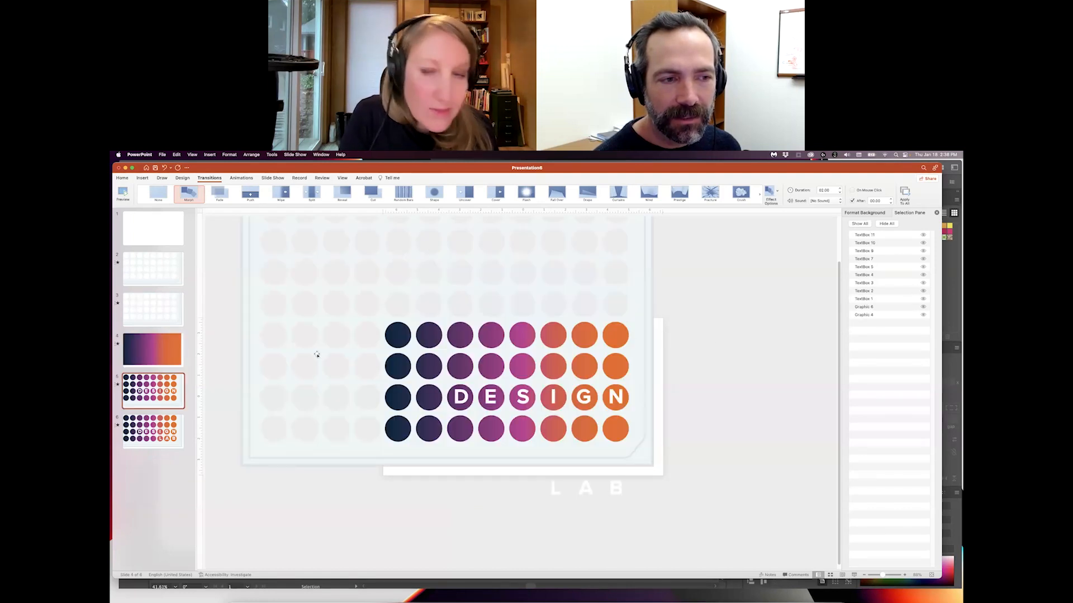
- Check slide 5's gradient with Graphic 6 hidden and shown, and hide Graphic 6 on slide 3 to reveal the gradient strip
{"action": "left_click", "coordinate": [923, 307]}
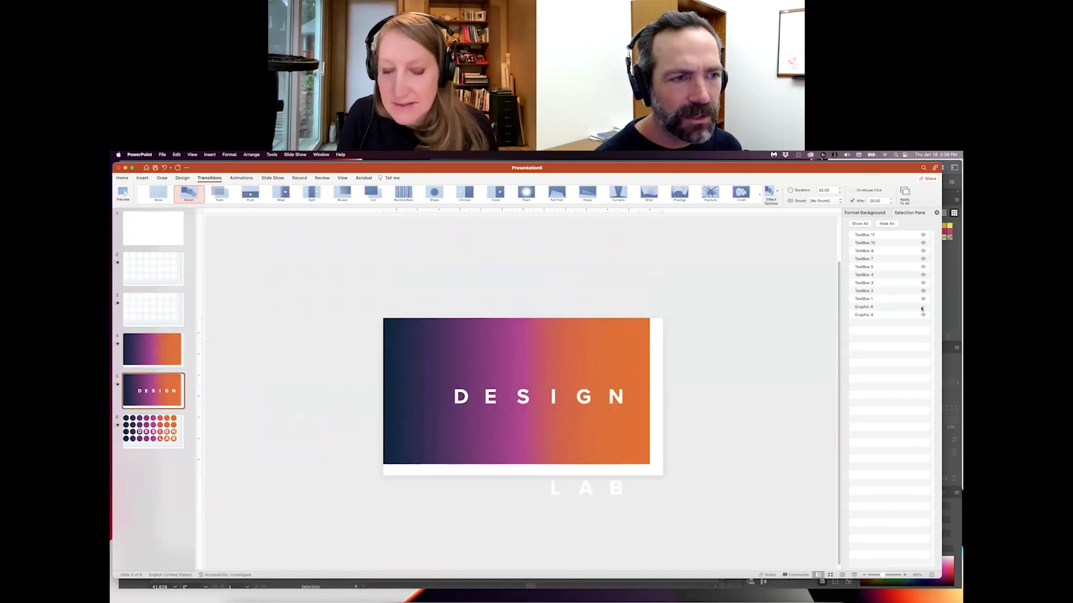
{"action": "left_click", "coordinate": [924, 307]}
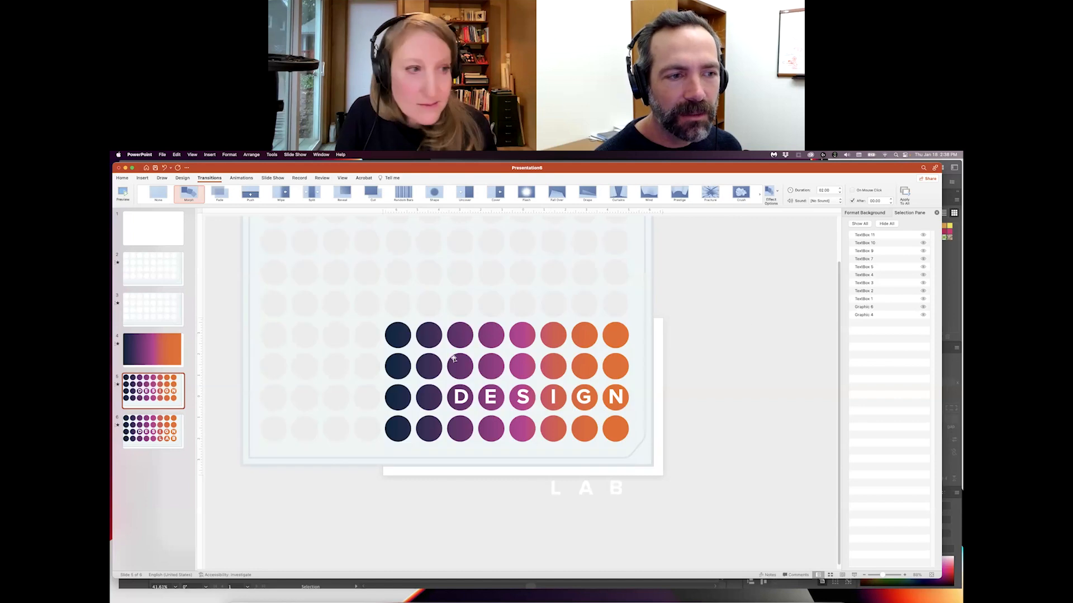
{"action": "left_click", "coordinate": [160, 314]}
{"action": "left_click", "coordinate": [923, 235]}
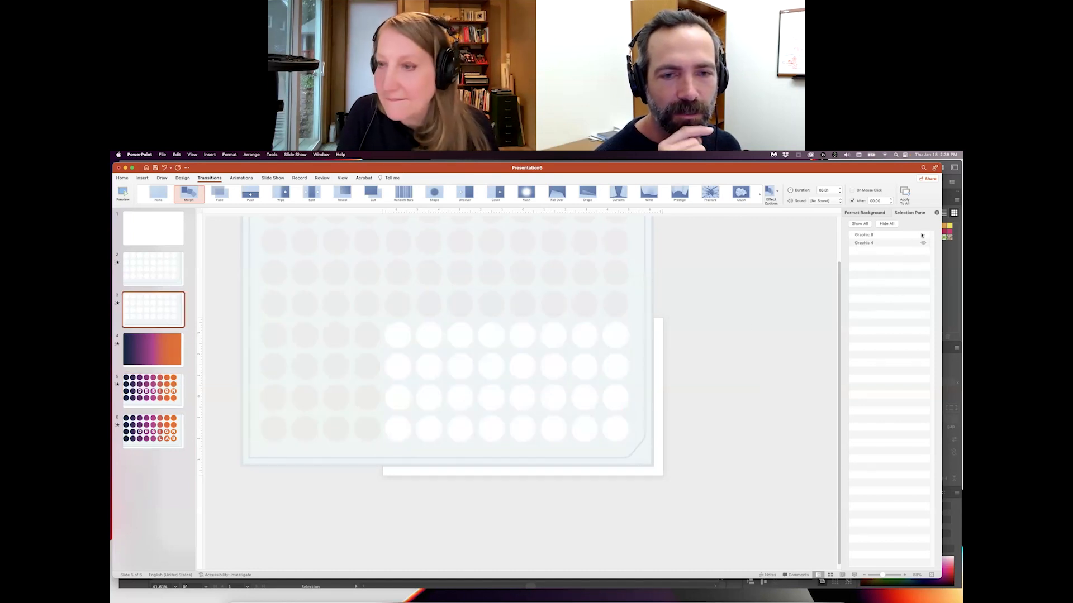
- Play the slide show from slide 1 to the final DESIGN LAB slide with the plate graphic hidden on slides 3 and 4
{"action": "left_click", "coordinate": [165, 238]}
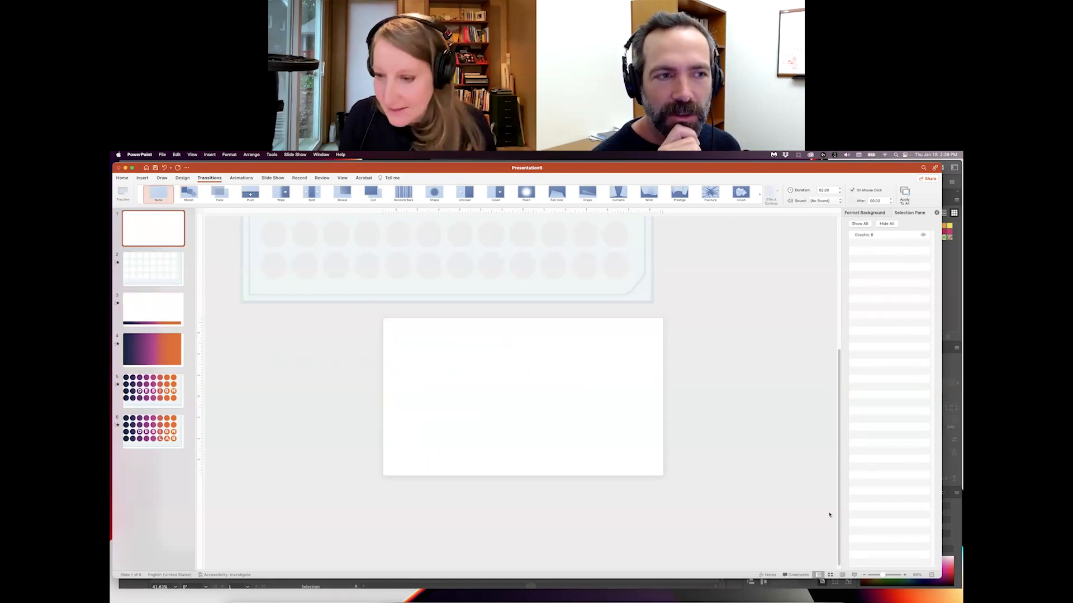
{"action": "left_click", "coordinate": [838, 574]}
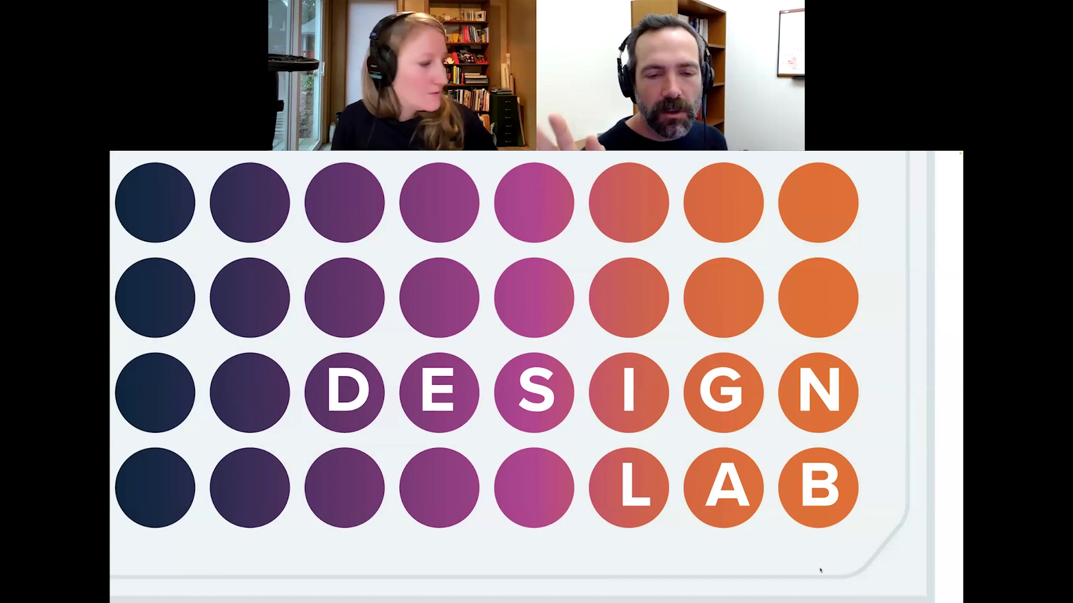
{"action": "key", "text": "Escape"}
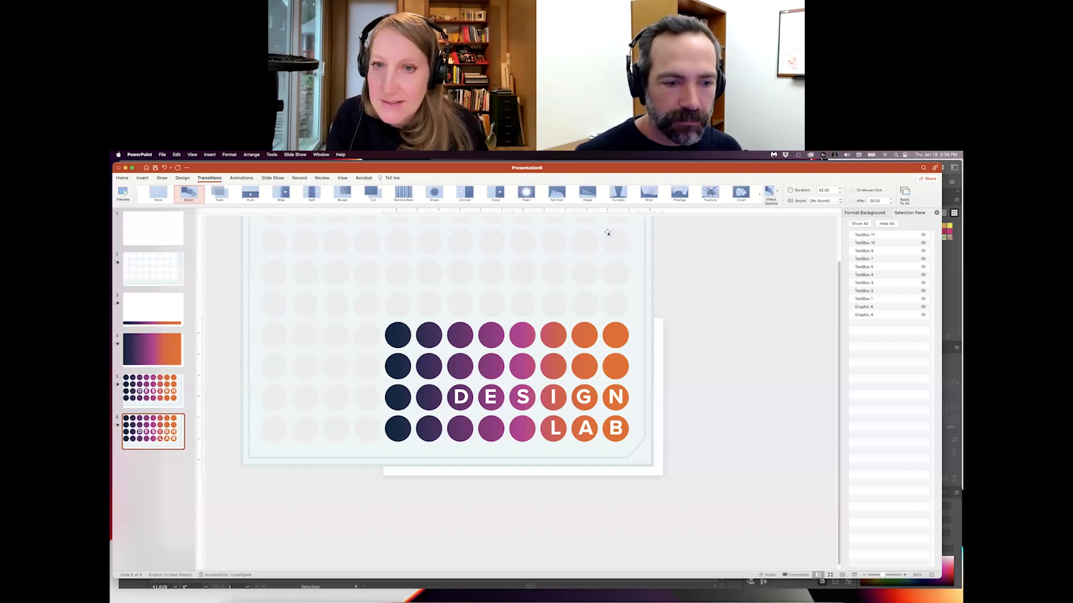
- Make the plate graphic (Graphic 6) visible again on slides 3 and 4
{"action": "left_click", "coordinate": [177, 308]}
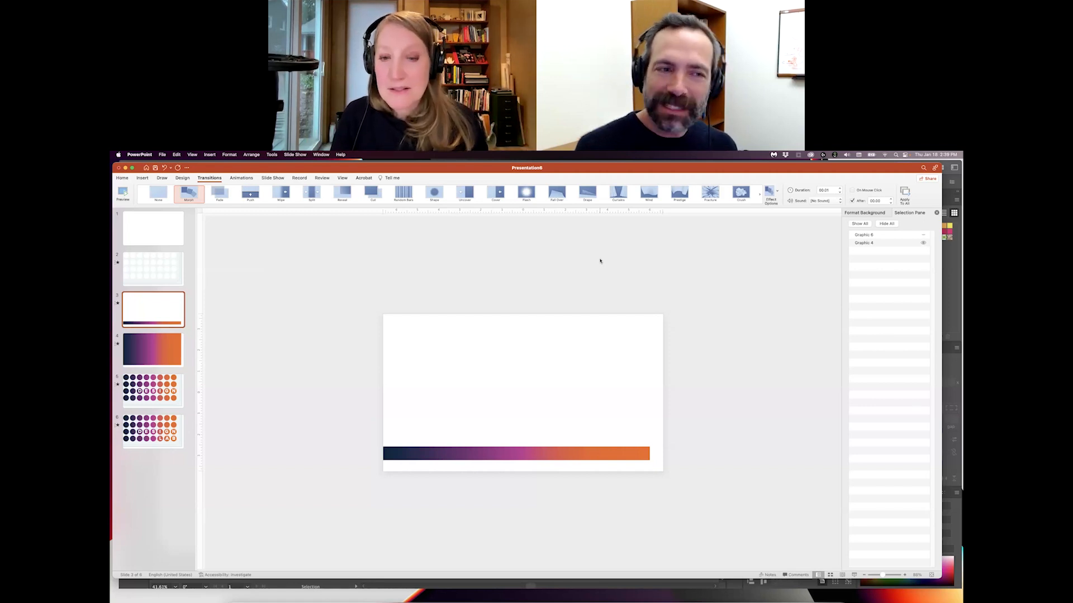
{"action": "left_click", "coordinate": [923, 235]}
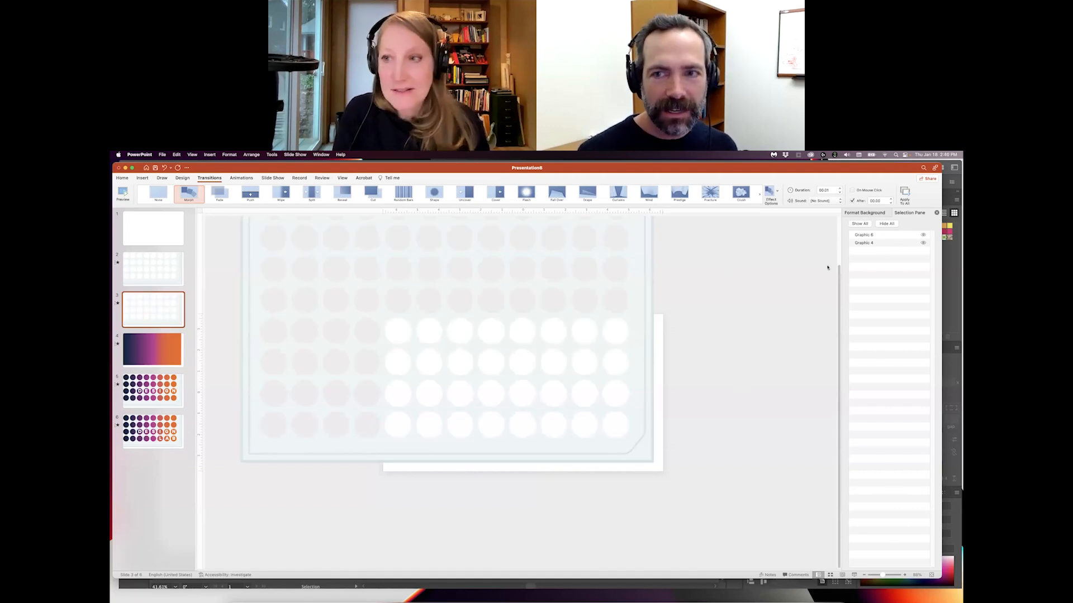
{"action": "left_click", "coordinate": [180, 356]}
{"action": "left_click", "coordinate": [923, 283]}
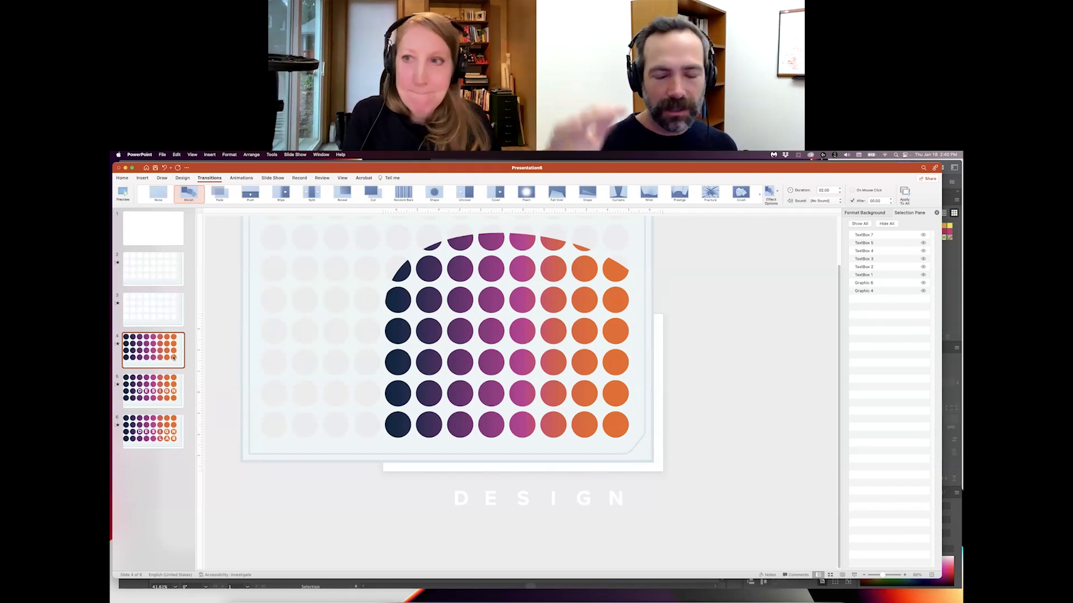
- Narrow slide 3's gradient strip (Graphic 4) to a short piece at its right end, hiding Graphic 6 only while editing
{"action": "left_click", "coordinate": [173, 392]}
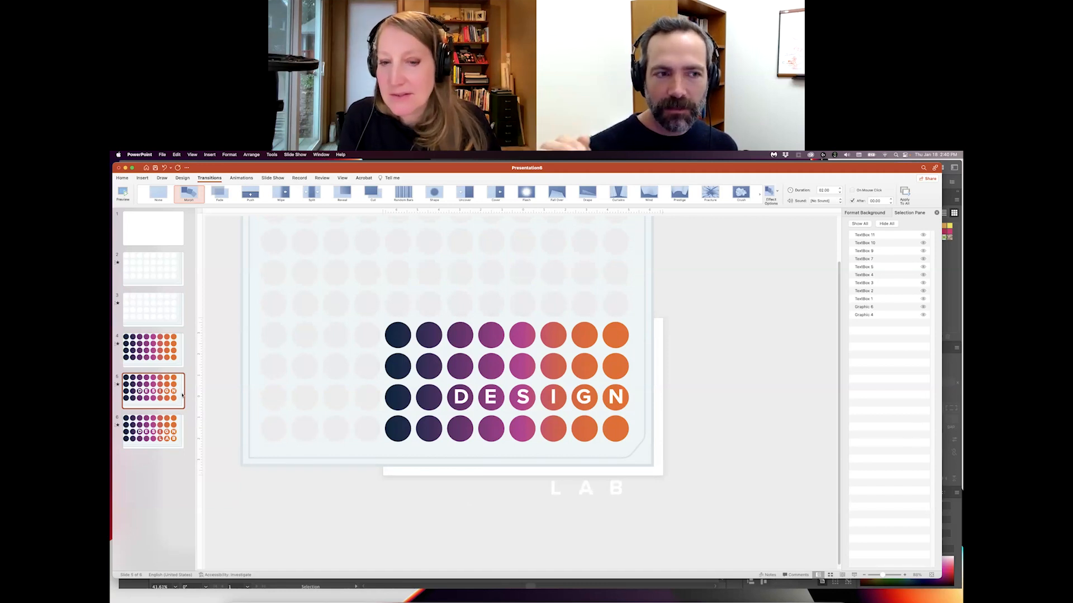
{"action": "left_click", "coordinate": [178, 362]}
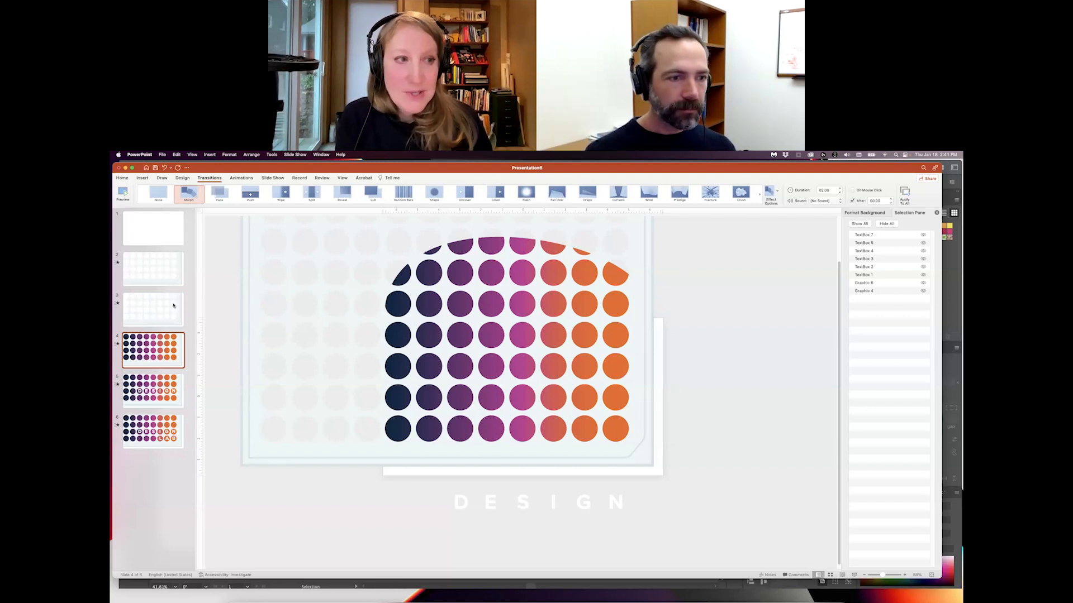
{"action": "key", "text": "Up"}
{"action": "left_click", "coordinate": [922, 235]}
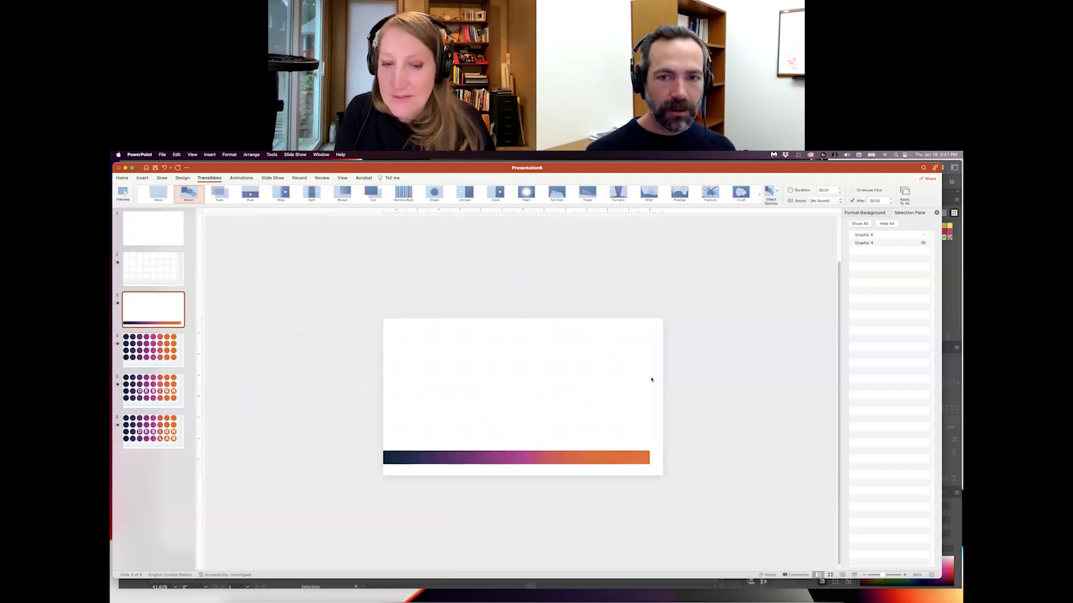
{"action": "left_click", "coordinate": [476, 457]}
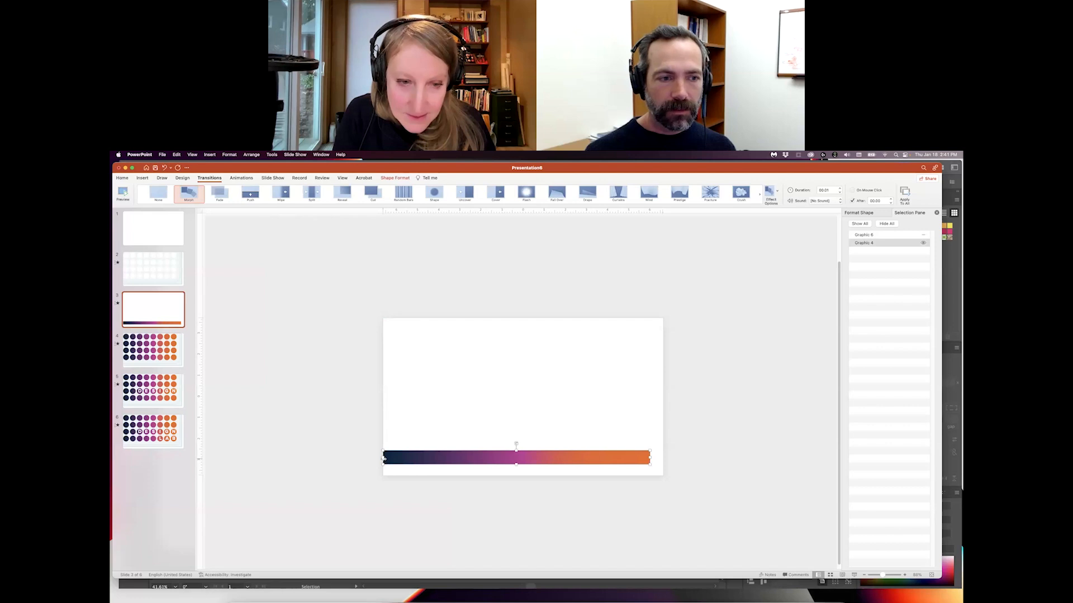
{"action": "left_click_drag", "start_coordinate": [383, 457], "coordinate": [615, 457]}
{"action": "left_click", "coordinate": [922, 235]}
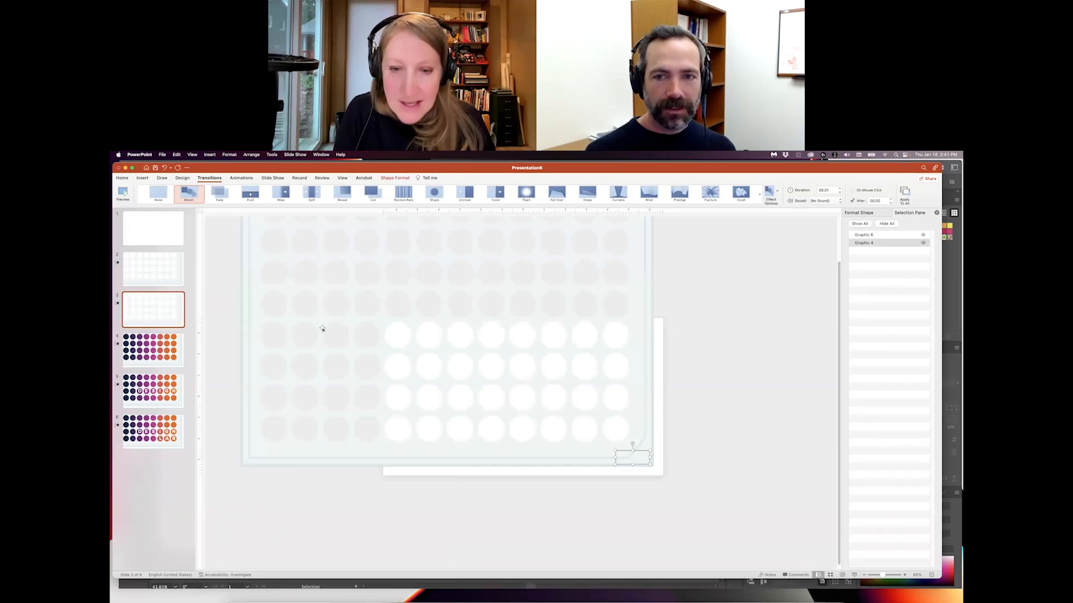
- Preview the slide show from slide 1 with the shortened gradient strip and exit it on the DESIGN LAB slide
{"action": "left_click", "coordinate": [153, 228]}
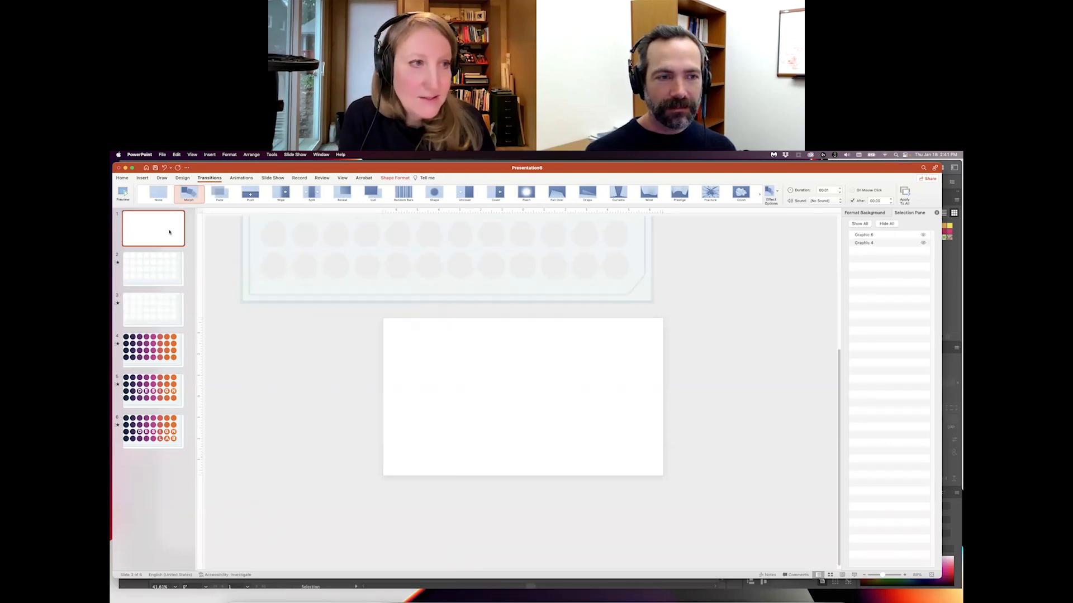
{"action": "left_click", "coordinate": [853, 576]}
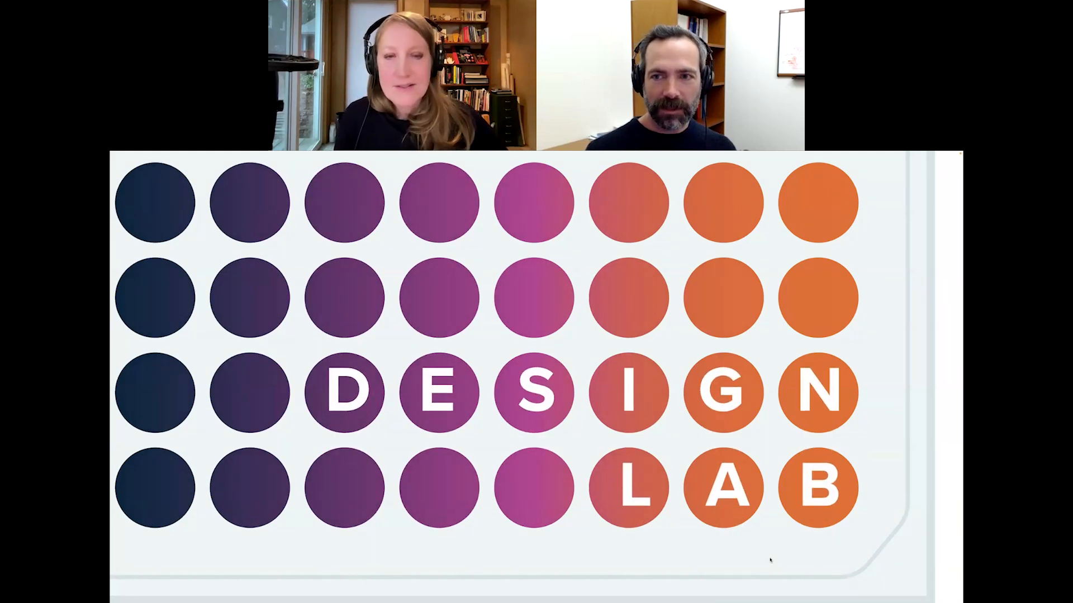
{"action": "key", "text": "Escape"}
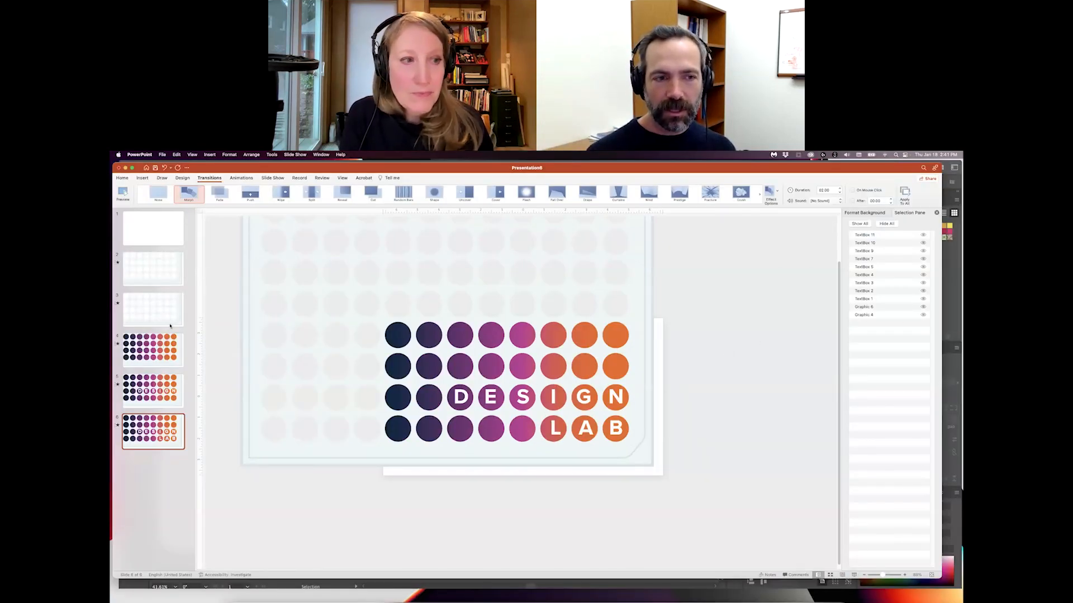
- Widen slide 3's gradient strip leftward to nearly the slide's left edge, hiding Graphic 6 only while editing
{"action": "left_click", "coordinate": [923, 307]}
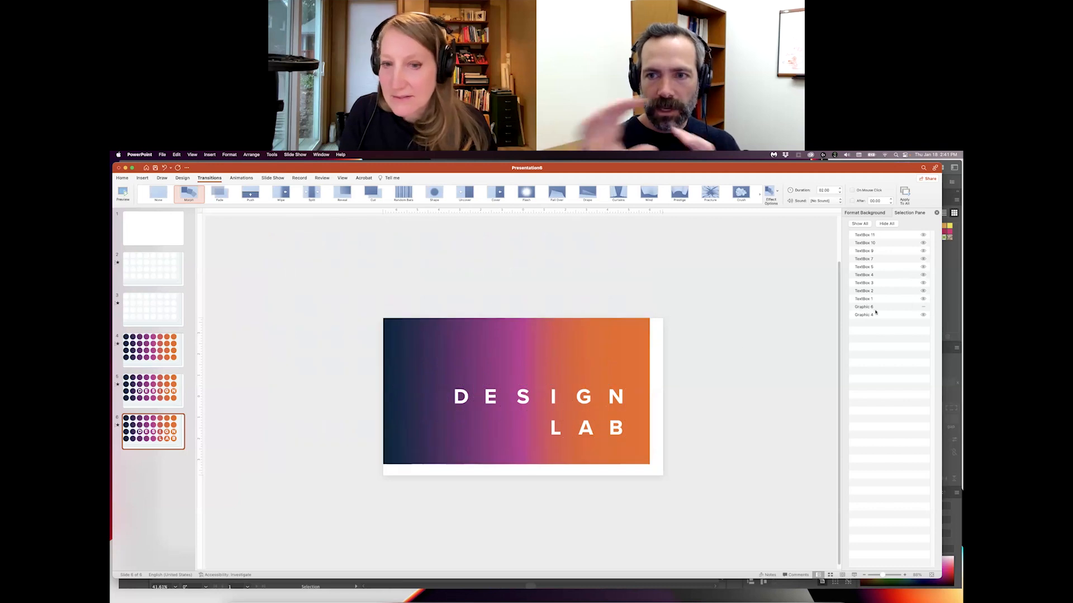
{"action": "left_click", "coordinate": [153, 309]}
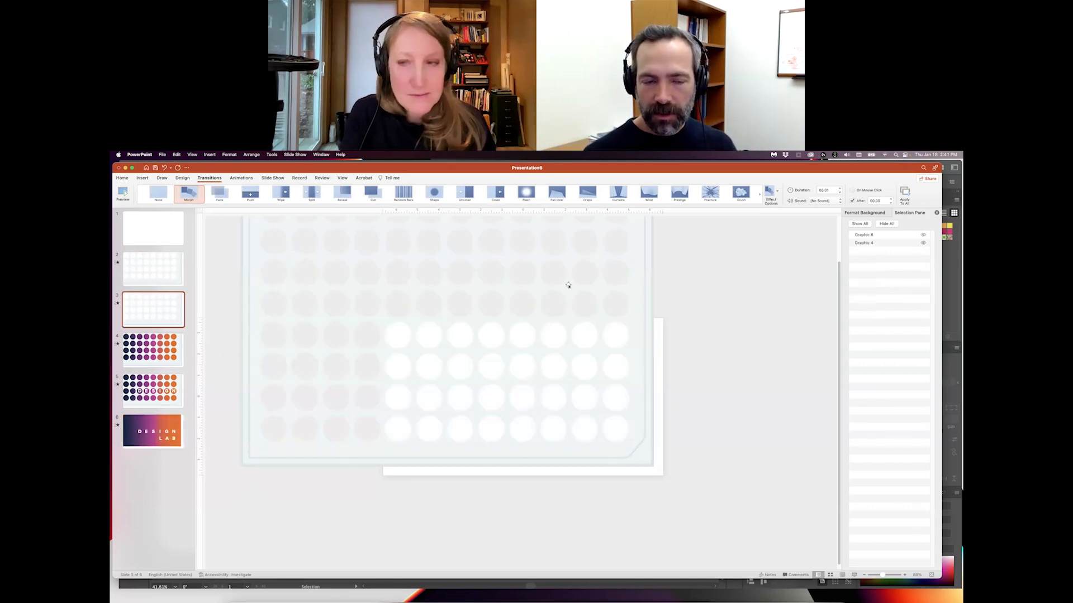
{"action": "left_click", "coordinate": [923, 236]}
{"action": "left_click", "coordinate": [632, 456]}
{"action": "left_click_drag", "start_coordinate": [615, 457], "coordinate": [391, 458]}
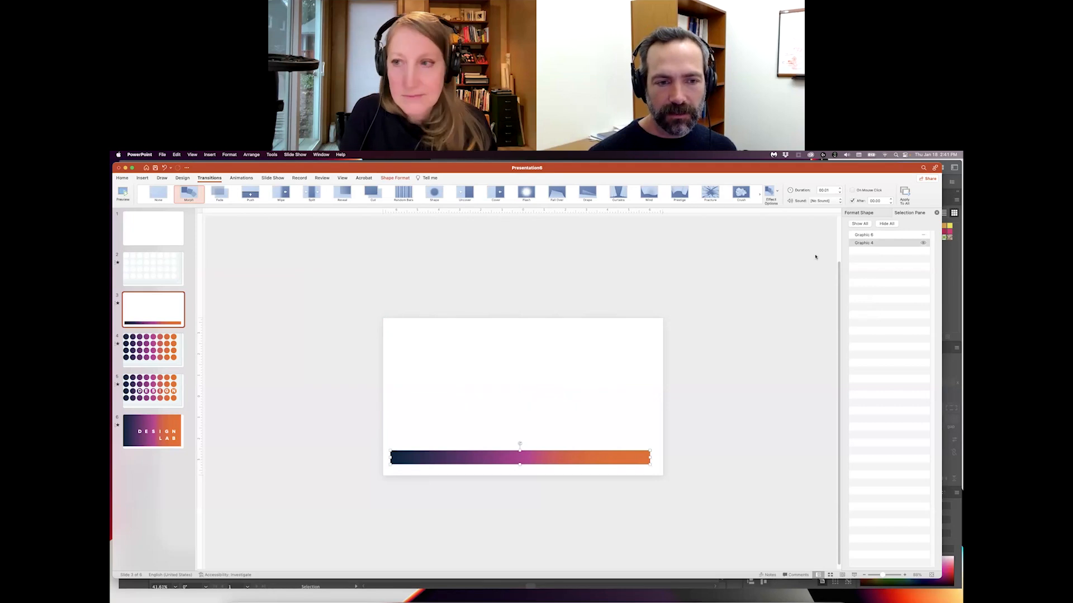
{"action": "left_click", "coordinate": [923, 235]}
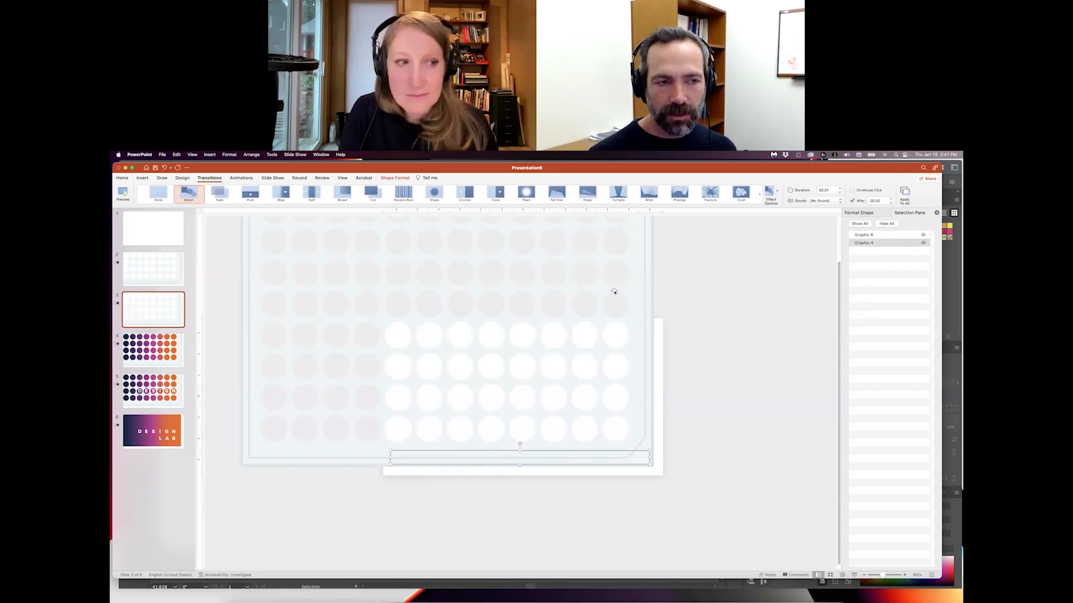
- Stagger the off-slide DESIGN letters below slide 4 so that each letter from E to N sits lower than the one before
{"action": "left_click", "coordinate": [176, 341]}
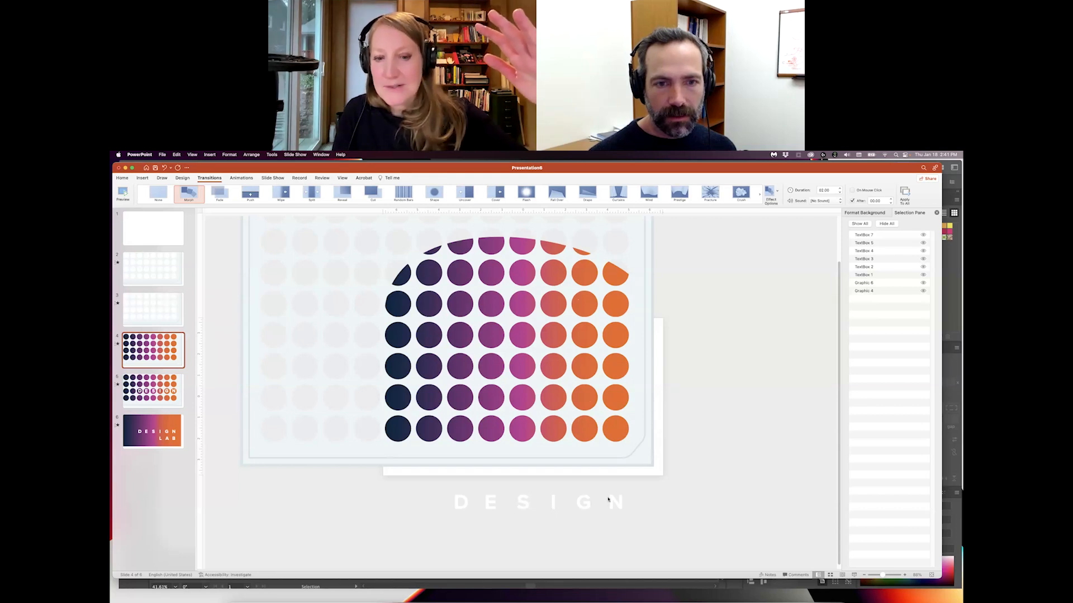
{"action": "left_click", "coordinate": [170, 391]}
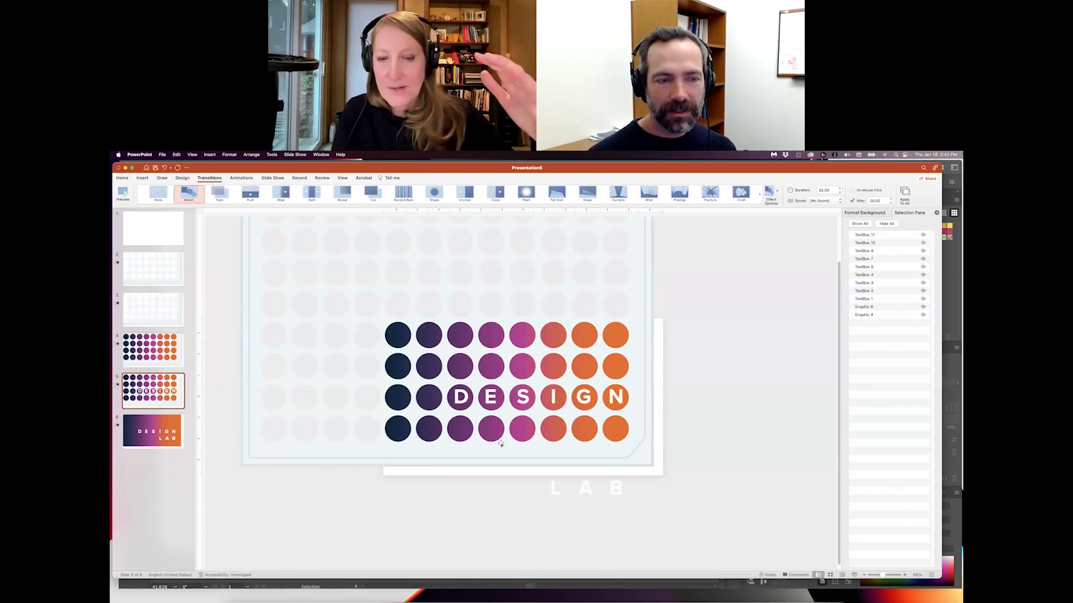
{"action": "key", "text": "Up"}
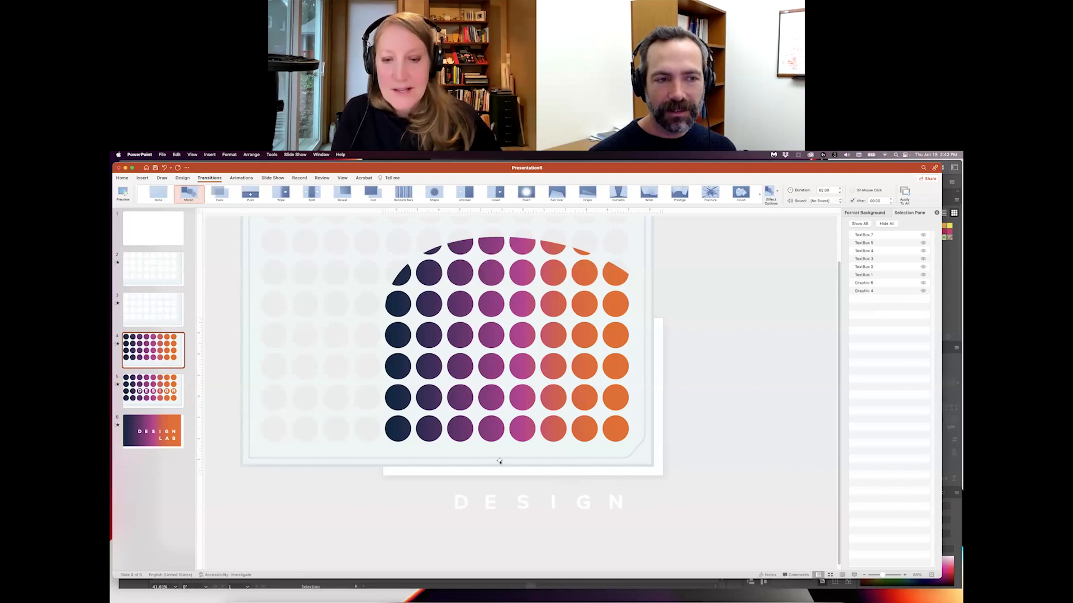
{"action": "left_click", "coordinate": [499, 502]}
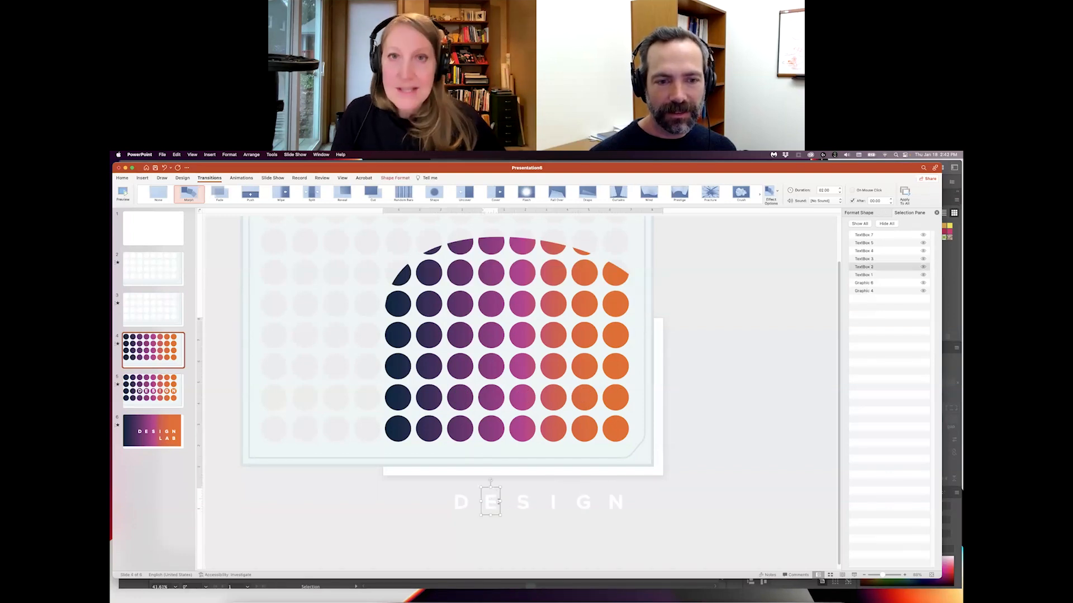
{"action": "left_click", "coordinate": [523, 501], "text": "shift"}
{"action": "left_click", "coordinate": [553, 501], "text": "shift"}
{"action": "left_click", "coordinate": [592, 501], "text": "shift"}
{"action": "left_click", "coordinate": [621, 501], "text": "shift"}
{"action": "left_click_drag", "start_coordinate": [624, 498], "coordinate": [624, 514]}
{"action": "left_click", "coordinate": [496, 515], "text": "shift"}
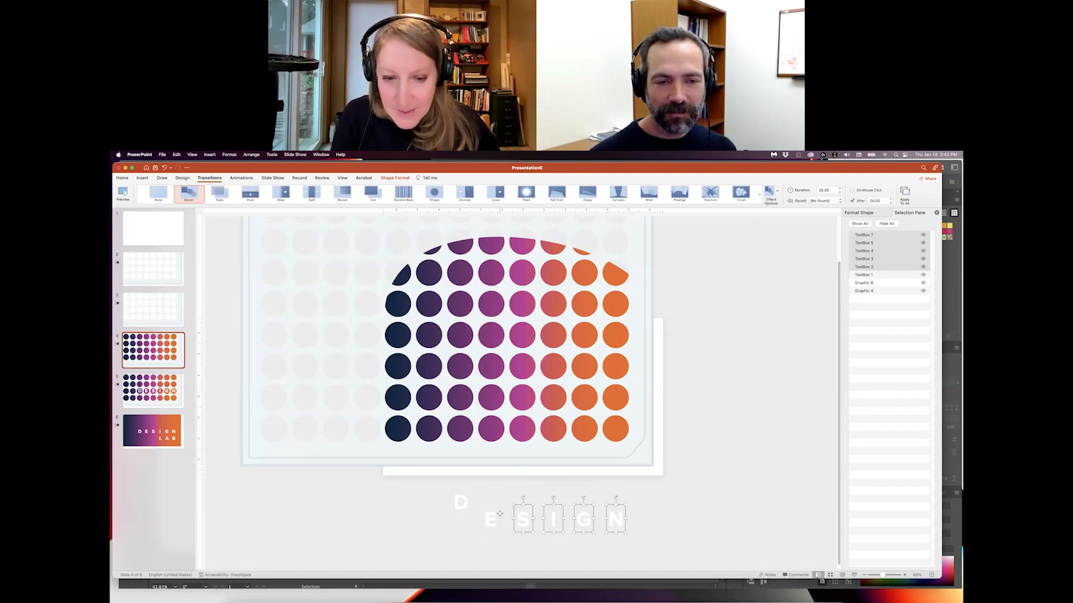
{"action": "left_click_drag", "start_coordinate": [534, 511], "coordinate": [601, 561]}
{"action": "left_click", "coordinate": [526, 531], "text": "shift"}
{"action": "left_click", "coordinate": [559, 554], "text": "shift"}
{"action": "left_click", "coordinate": [572, 557], "text": "shift"}
- Stagger the off-slide LAB letters below slide 5, with A lower than L and B lower than A
{"action": "left_click", "coordinate": [175, 396]}
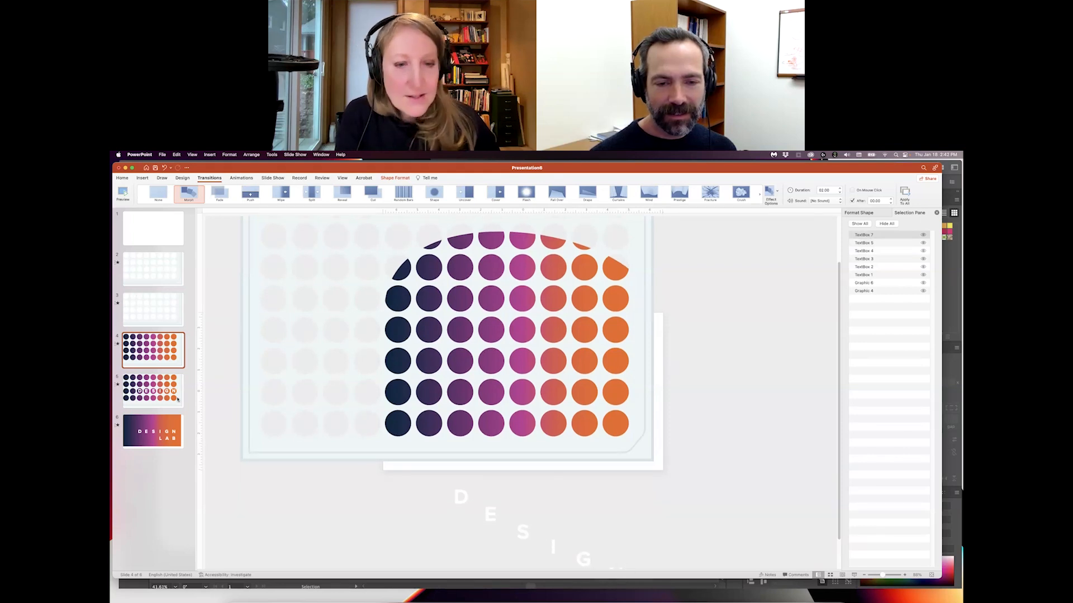
{"action": "left_click", "coordinate": [582, 490]}
{"action": "left_click", "coordinate": [613, 489], "text": "shift"}
{"action": "left_click_drag", "start_coordinate": [594, 483], "coordinate": [615, 506]}
{"action": "left_click", "coordinate": [617, 492]}
{"action": "left_click", "coordinate": [147, 239]}
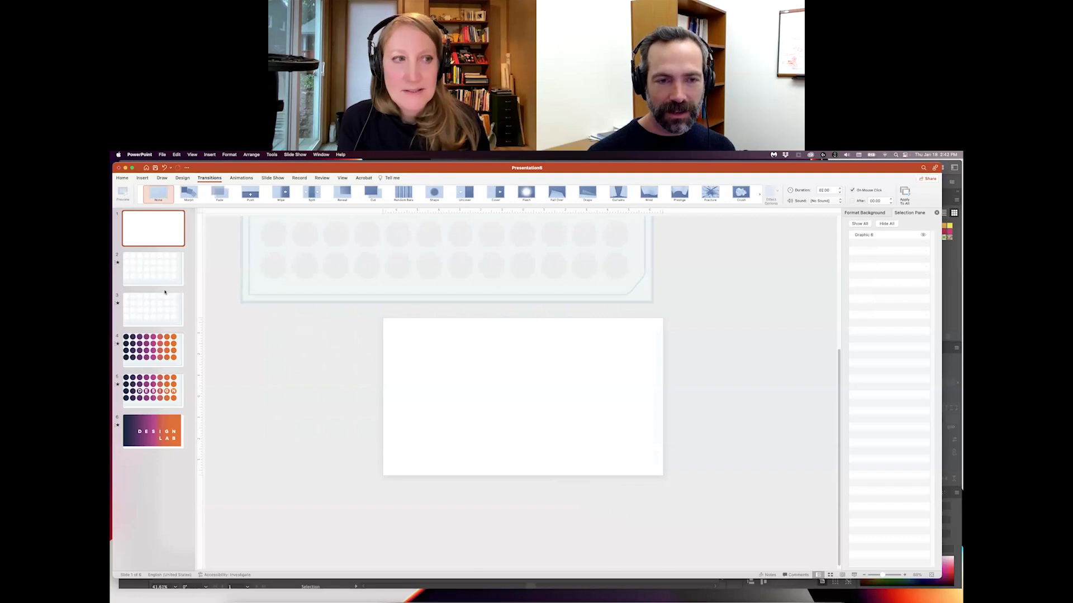
{"action": "left_click", "coordinate": [167, 355]}
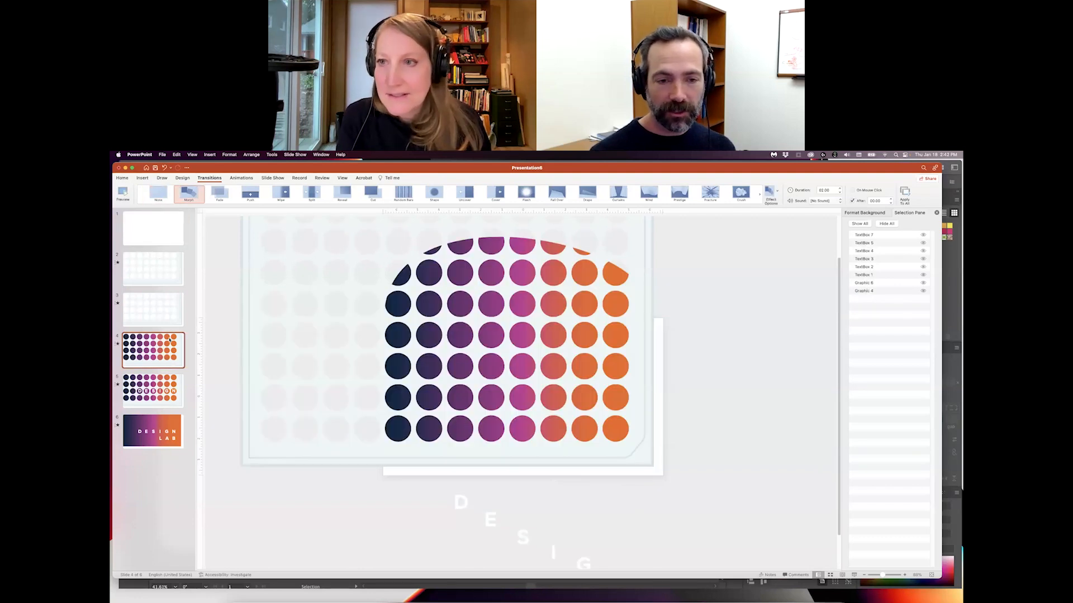
{"action": "left_click", "coordinate": [166, 243]}
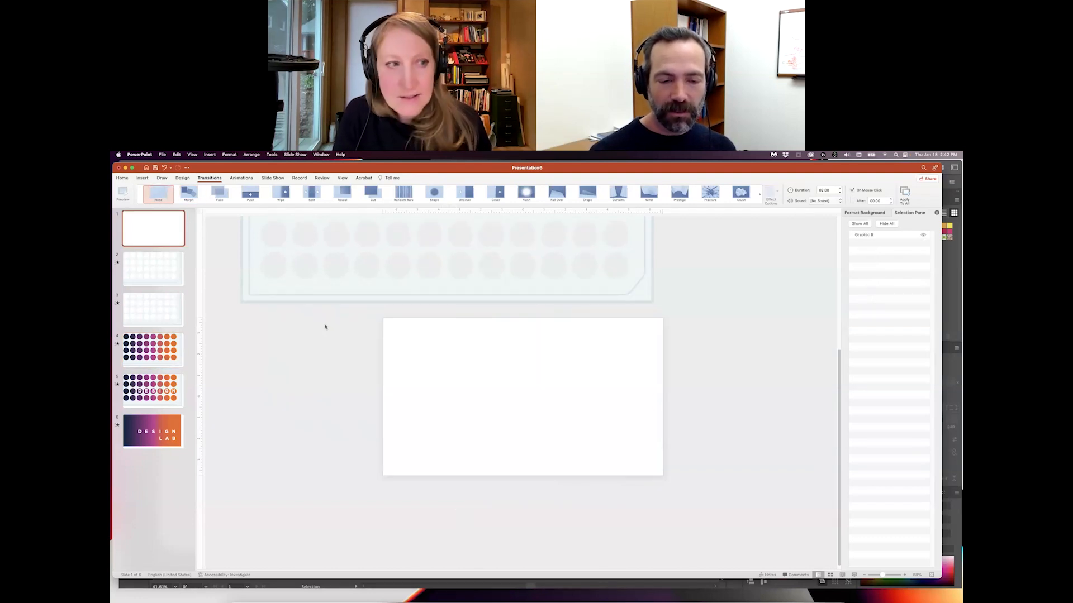
{"action": "left_click", "coordinate": [184, 269]}
{"action": "left_click", "coordinate": [175, 309]}
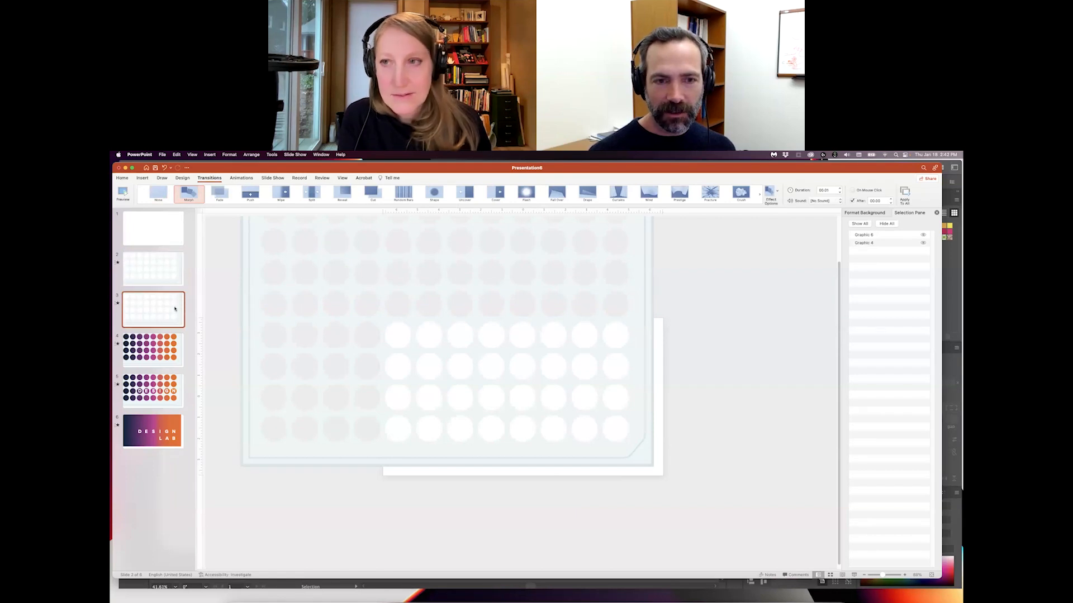
- Shorten the Morph transition duration to 1.80 seconds on slide 4 and reduce the duration on slide 5 as well
{"action": "left_click", "coordinate": [178, 352]}
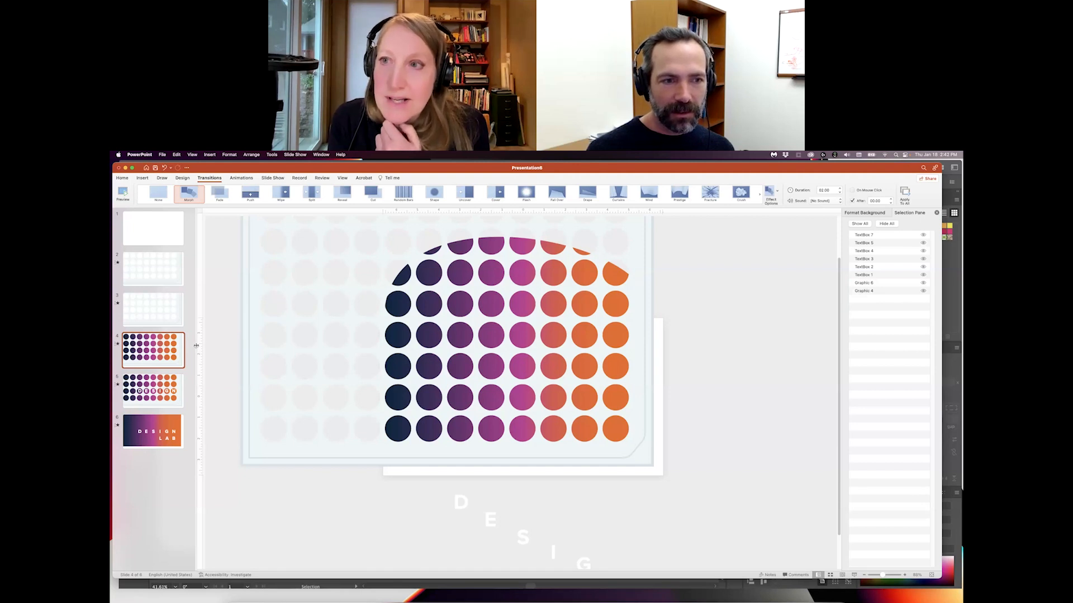
{"action": "left_click", "coordinate": [838, 193]}
{"action": "left_click", "coordinate": [839, 194]}
{"action": "left_click", "coordinate": [162, 393]}
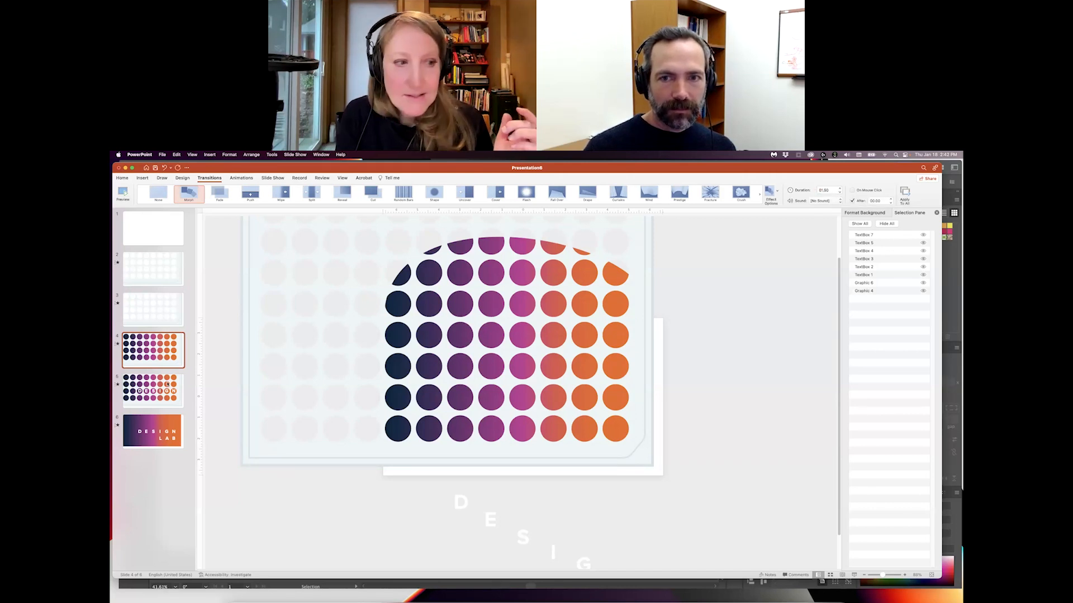
{"action": "left_click", "coordinate": [839, 194]}
{"action": "left_click", "coordinate": [839, 194]}
{"action": "left_click", "coordinate": [839, 193]}
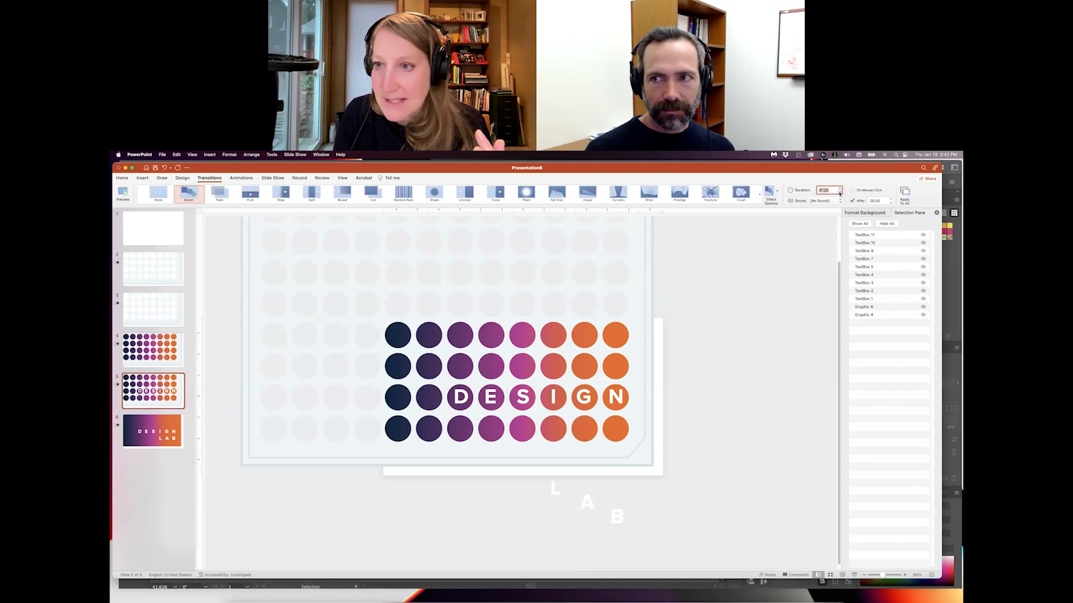
- Show the plate graphic (Graphic 6) again on slide 6
{"action": "left_click", "coordinate": [182, 420]}
{"action": "left_click", "coordinate": [922, 307]}
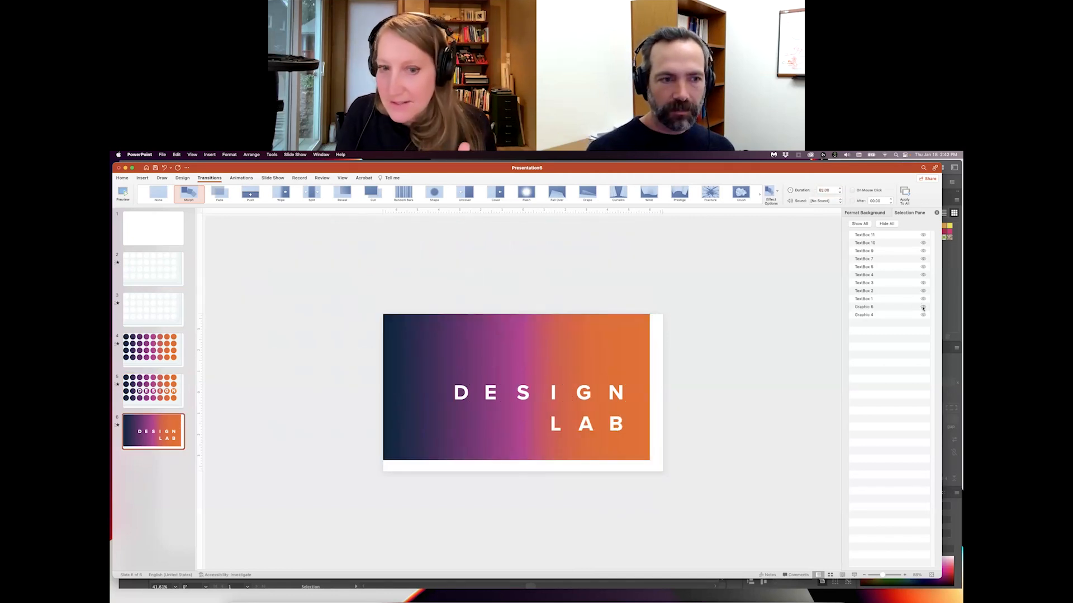
- Play the slide show from slide 1 to preview the full Design Lab animation, and return to editing
{"action": "left_click", "coordinate": [169, 226]}
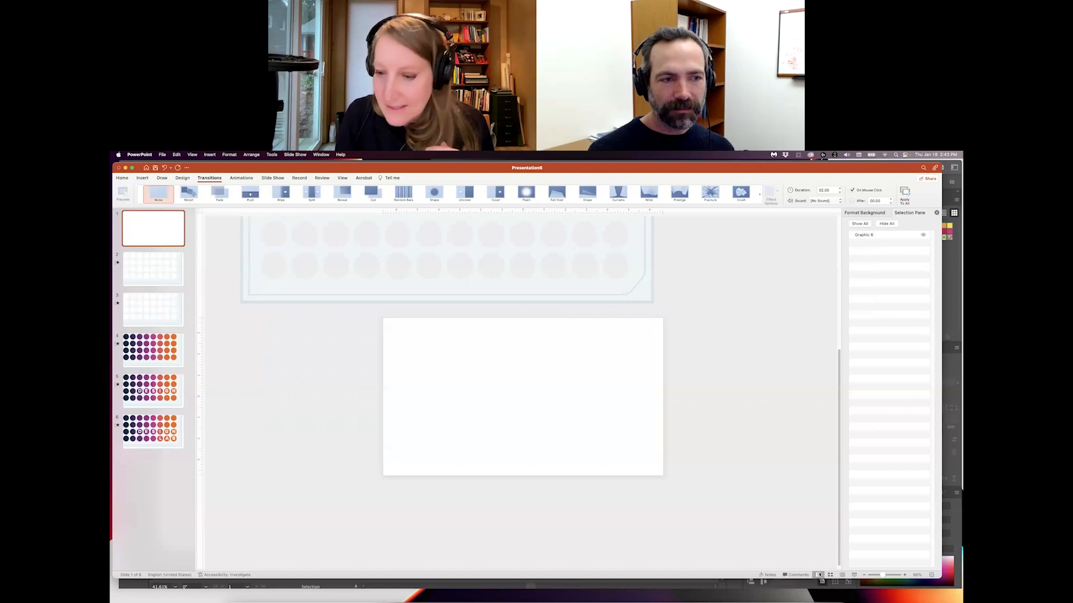
{"action": "left_click", "coordinate": [854, 575]}
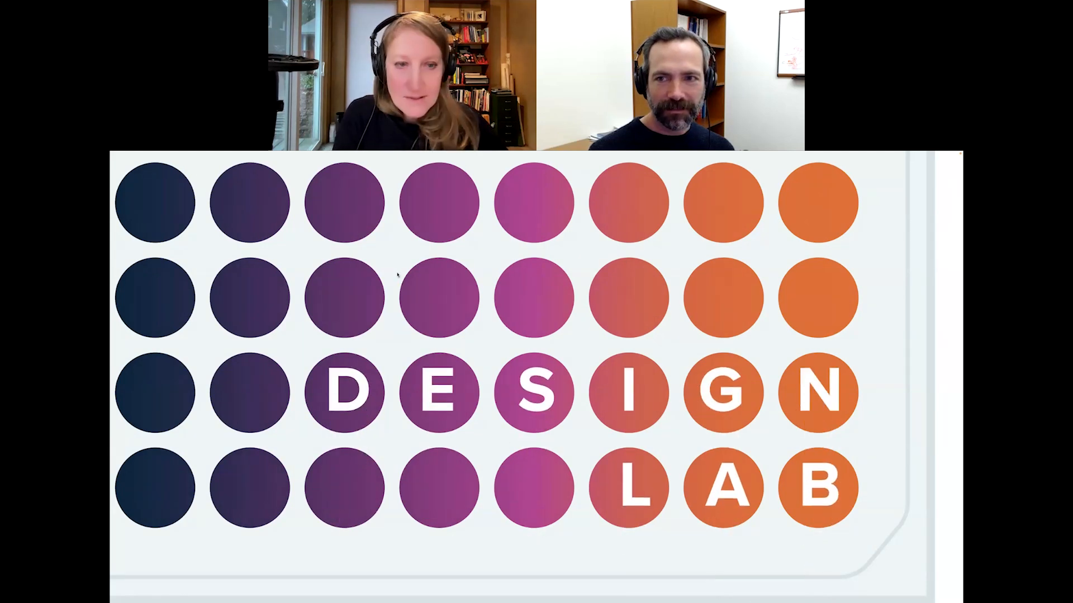
{"action": "key", "text": "Escape"}
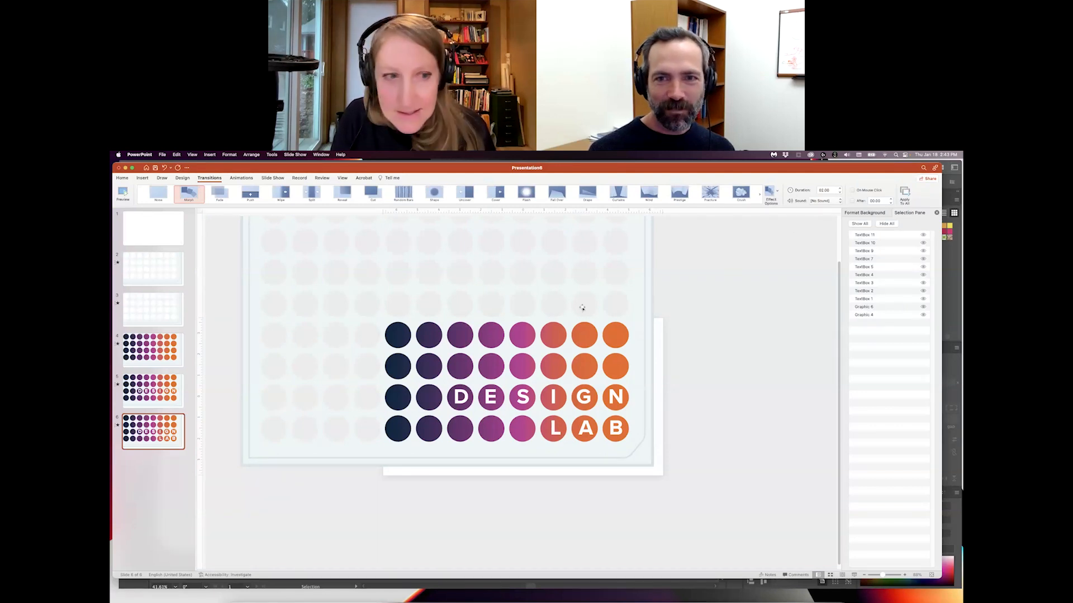
- Shorten the Morph transition duration on slide 6 to 1.00 second and check the duration on slide 5
{"action": "left_click", "coordinate": [173, 388]}
{"action": "left_click", "coordinate": [179, 424]}
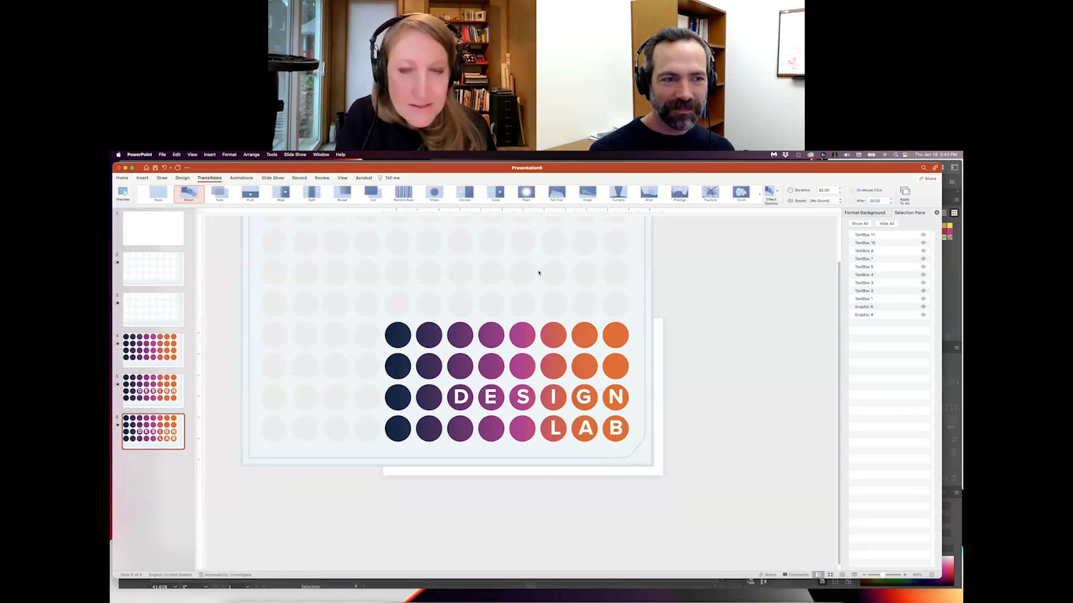
{"action": "left_click", "coordinate": [840, 193]}
{"action": "left_click", "coordinate": [839, 193]}
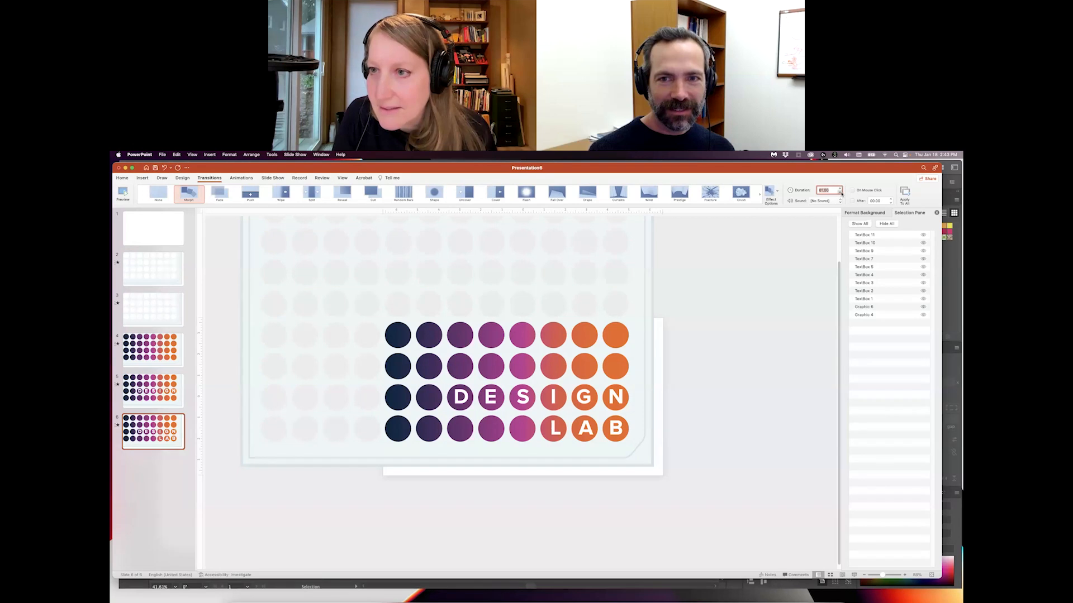
{"action": "left_click", "coordinate": [166, 392]}
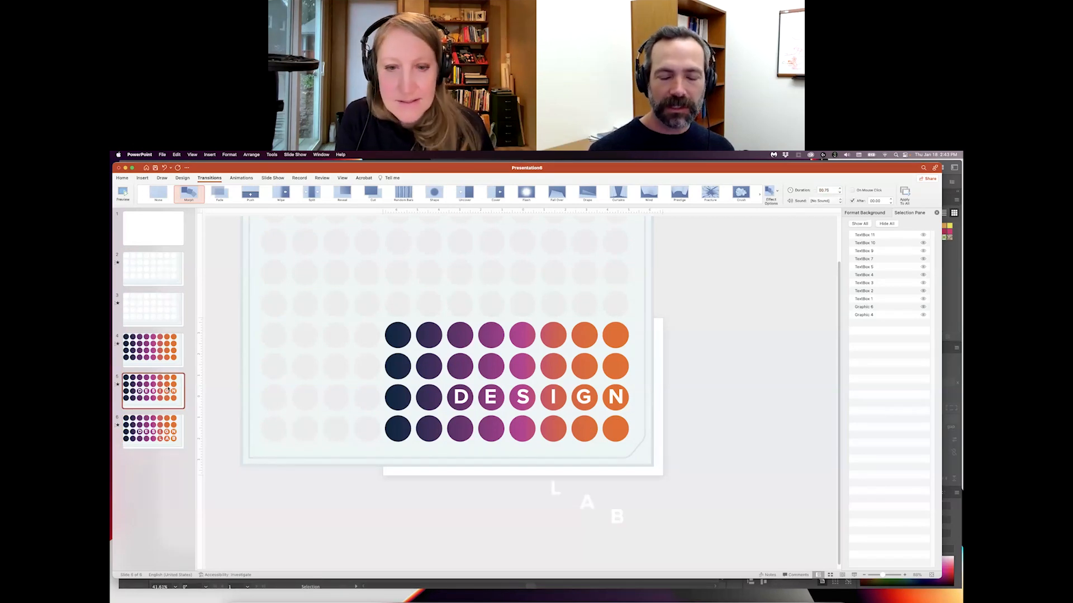
- Group slides 1 to 6 into a section named "Animation" and collapse that section
{"action": "left_click", "coordinate": [166, 237]}
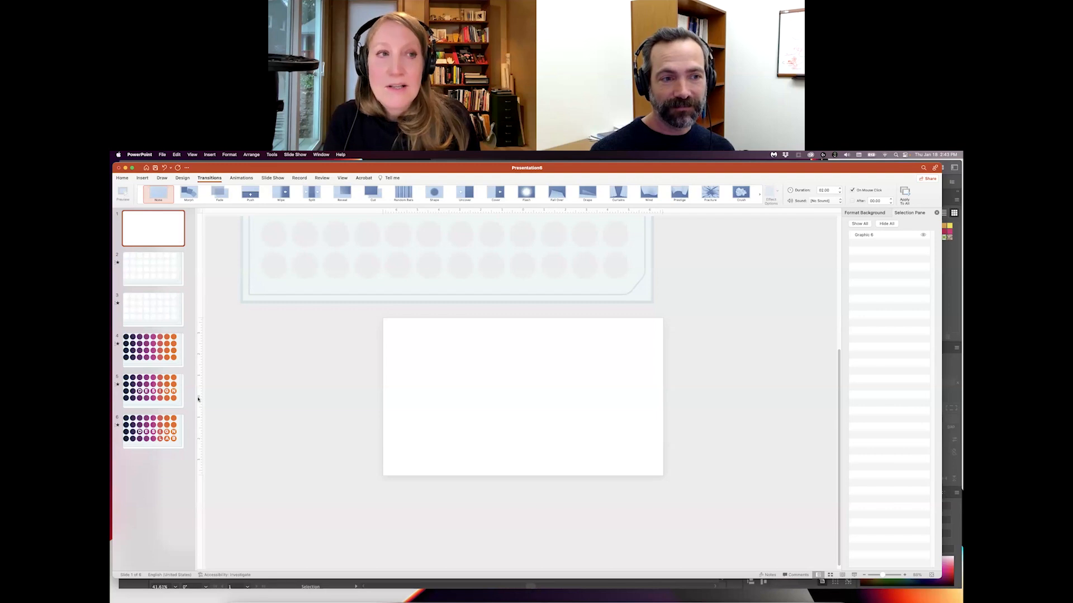
{"action": "left_click", "coordinate": [167, 432], "text": "shift"}
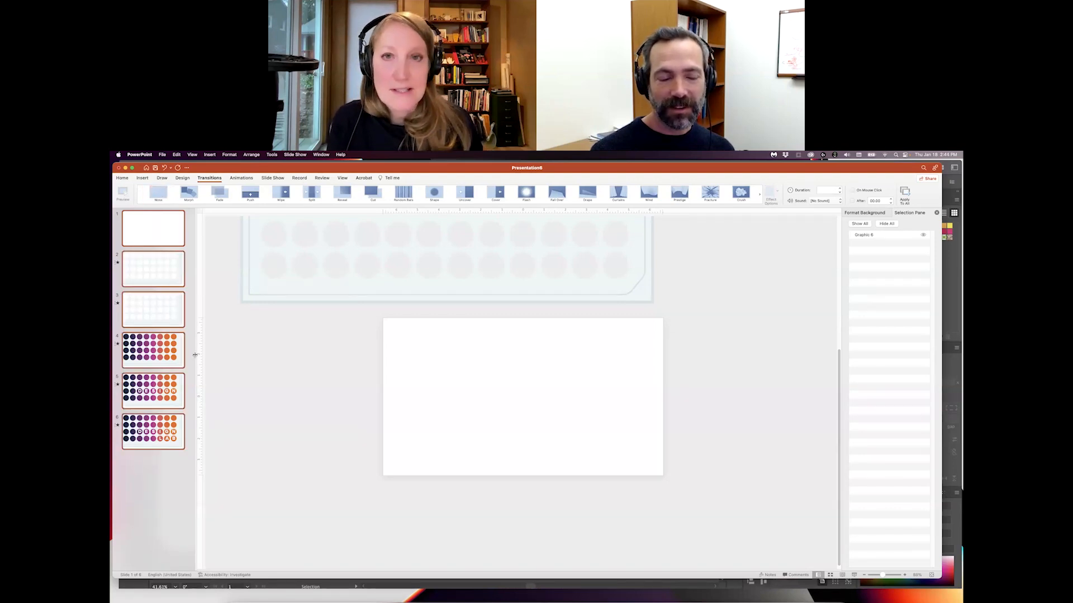
{"action": "left_click", "coordinate": [209, 154]}
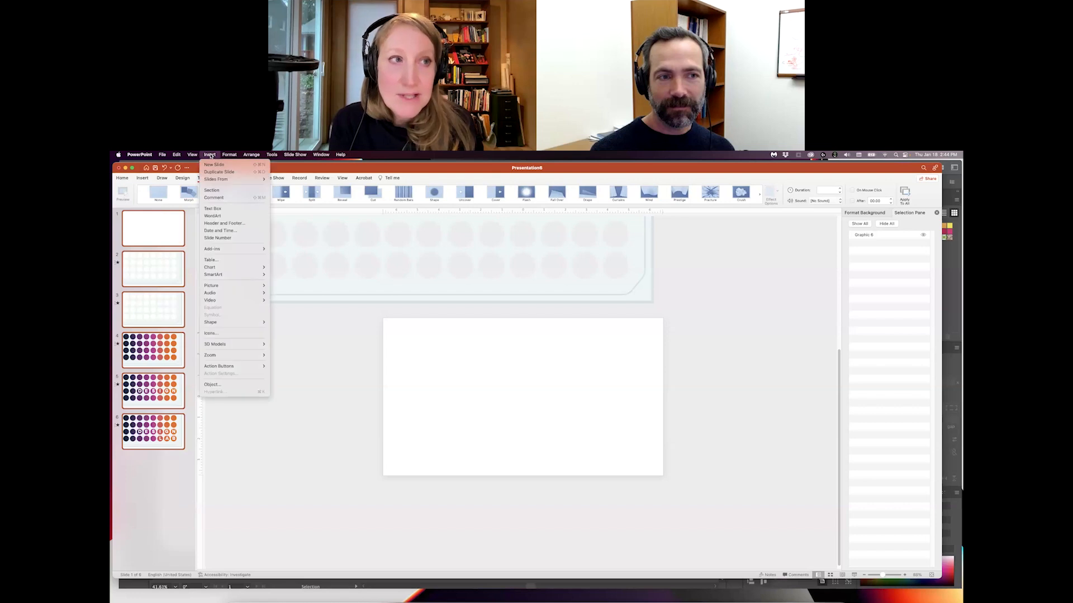
{"action": "left_click", "coordinate": [173, 441]}
{"action": "left_click", "coordinate": [209, 154]}
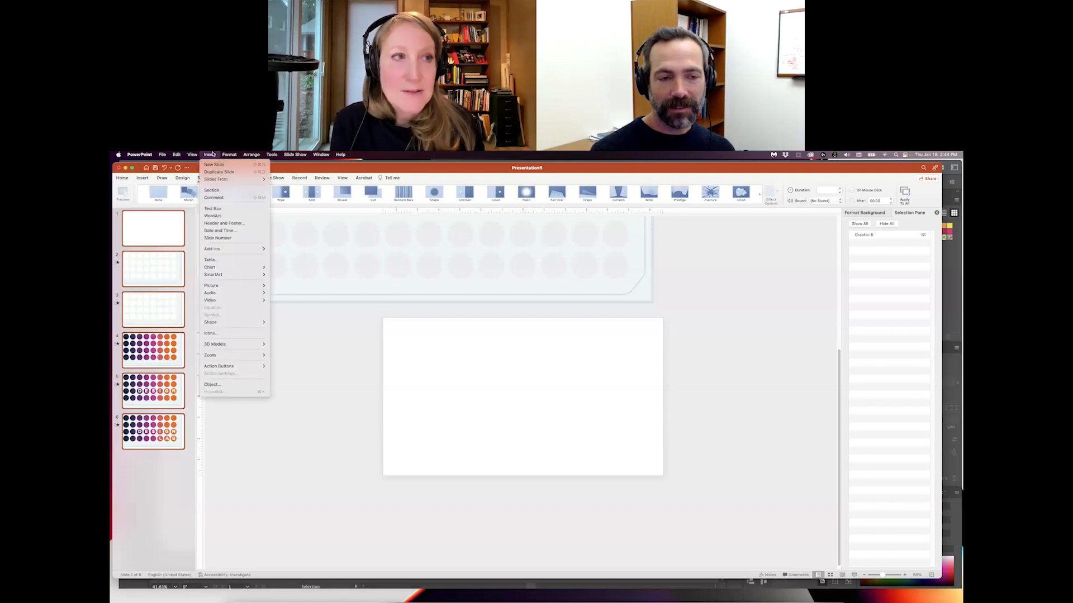
{"action": "left_click", "coordinate": [223, 191]}
{"action": "type", "text": "Animation"}
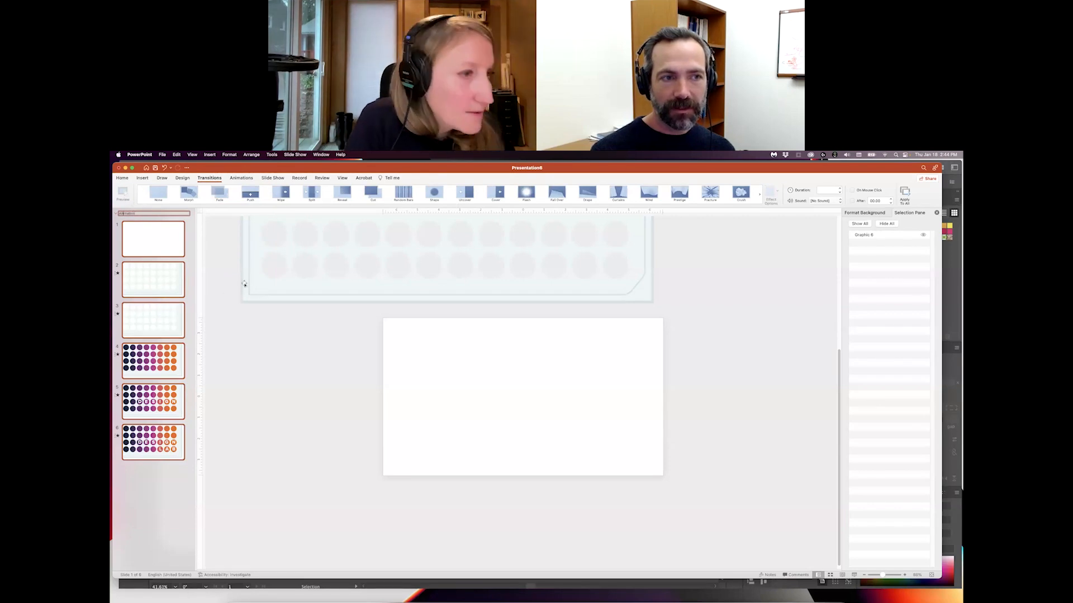
{"action": "left_click", "coordinate": [139, 223]}
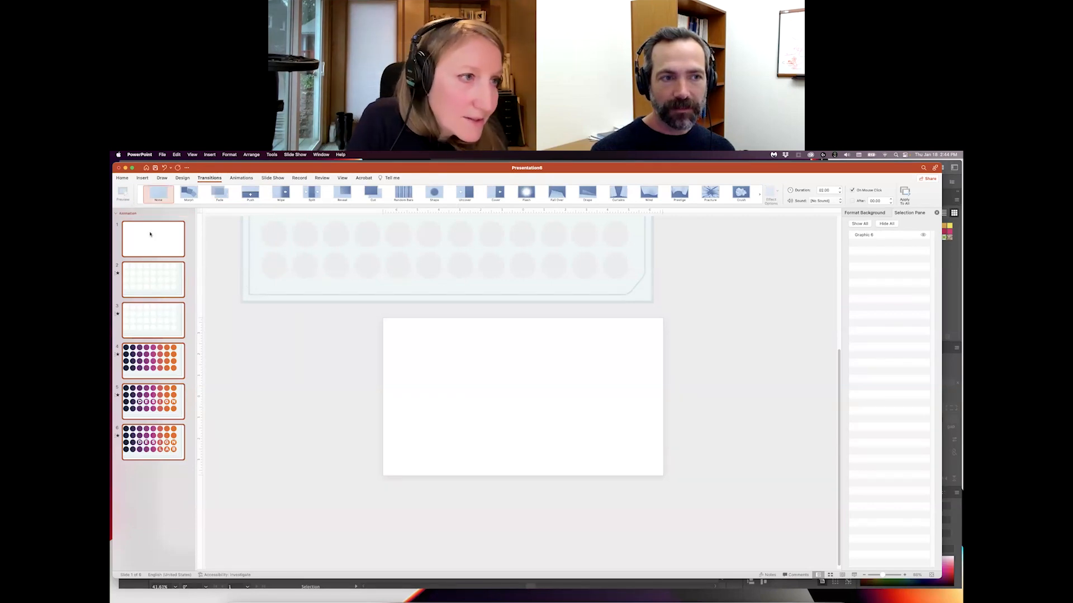
{"action": "left_click", "coordinate": [116, 214]}
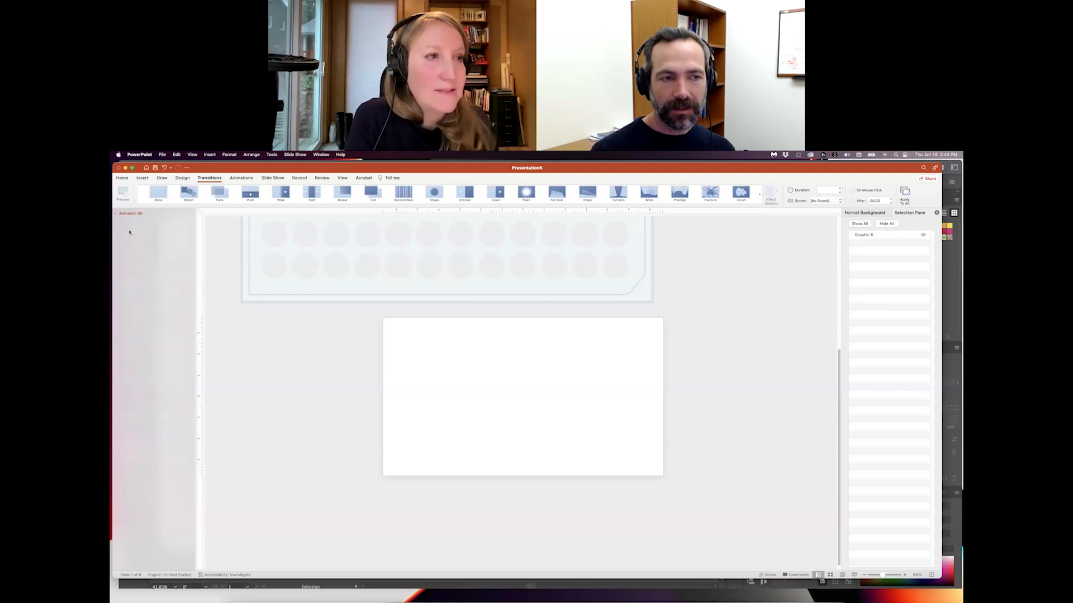
- Add a new slide after the Animation slides and start a new, unnamed section at it
{"action": "left_click_drag", "start_coordinate": [135, 181], "coordinate": [154, 182]}
{"action": "left_click", "coordinate": [149, 182]}
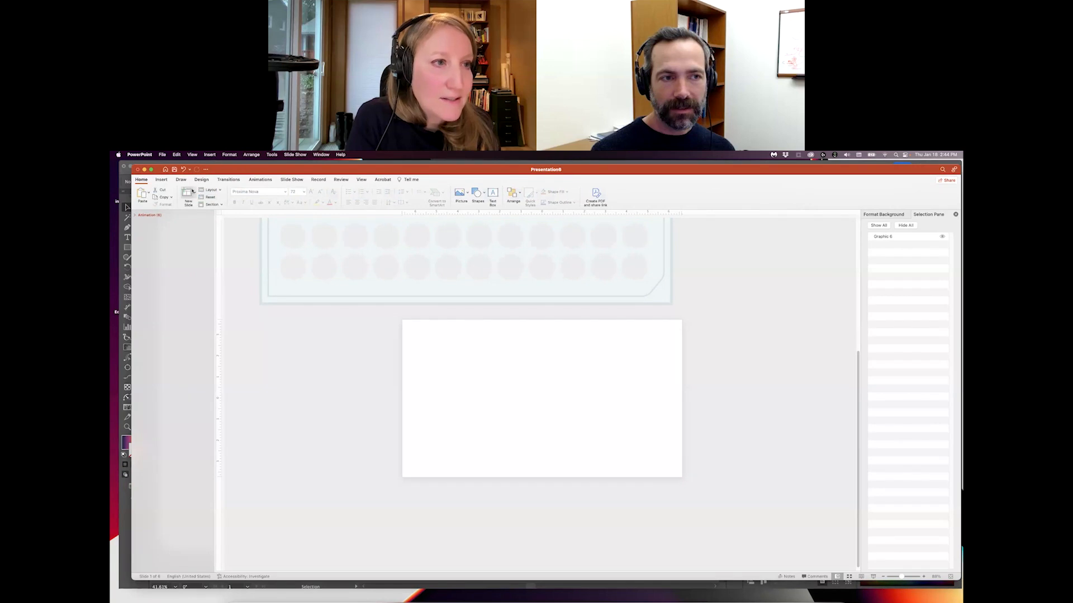
{"action": "left_click", "coordinate": [189, 194]}
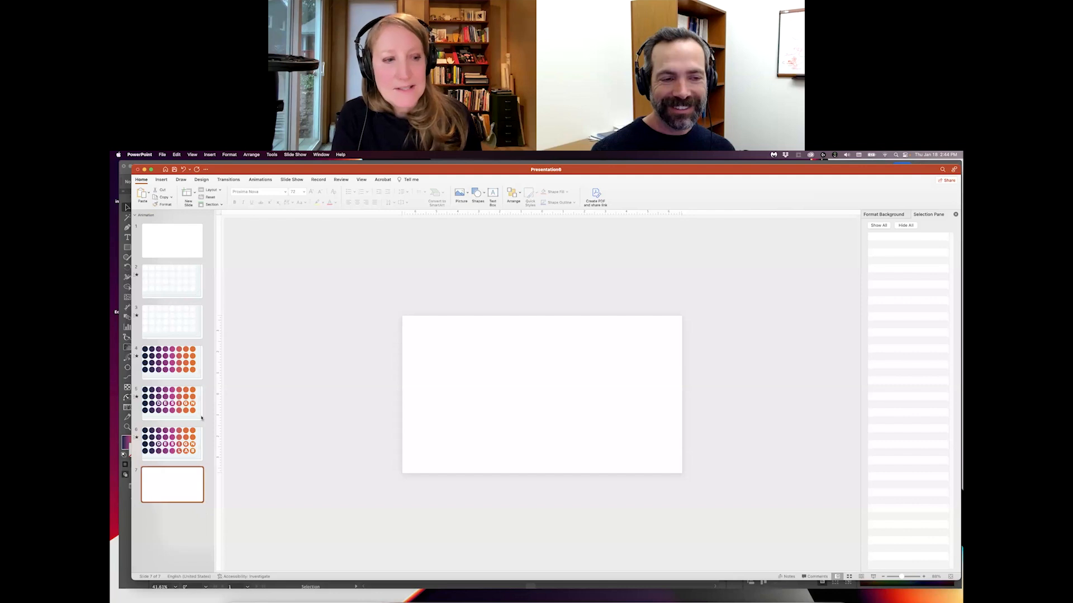
{"action": "left_click", "coordinate": [208, 155]}
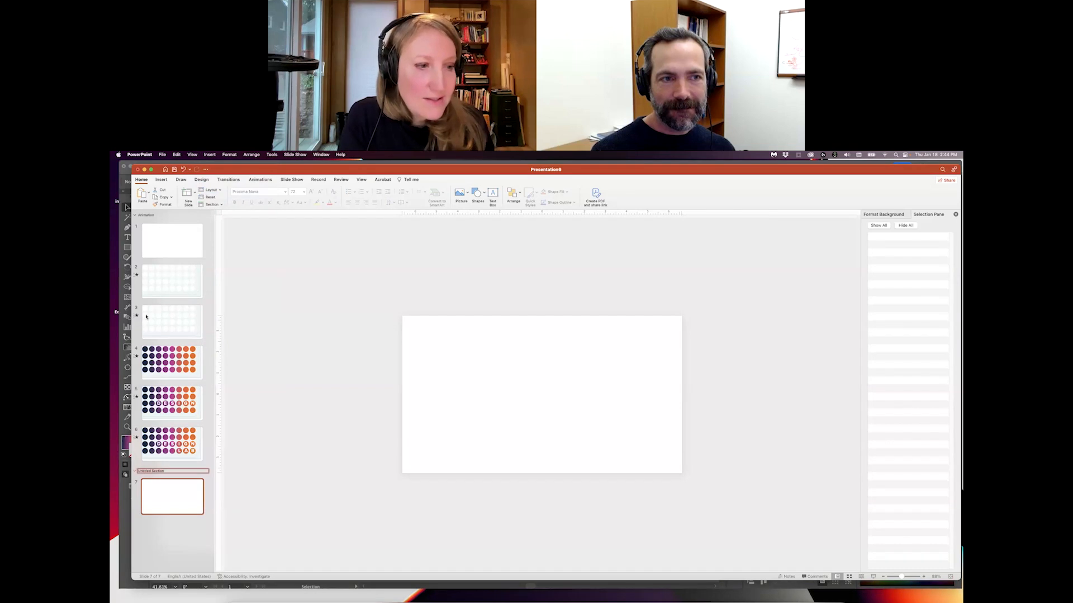
{"action": "left_click", "coordinate": [187, 495]}
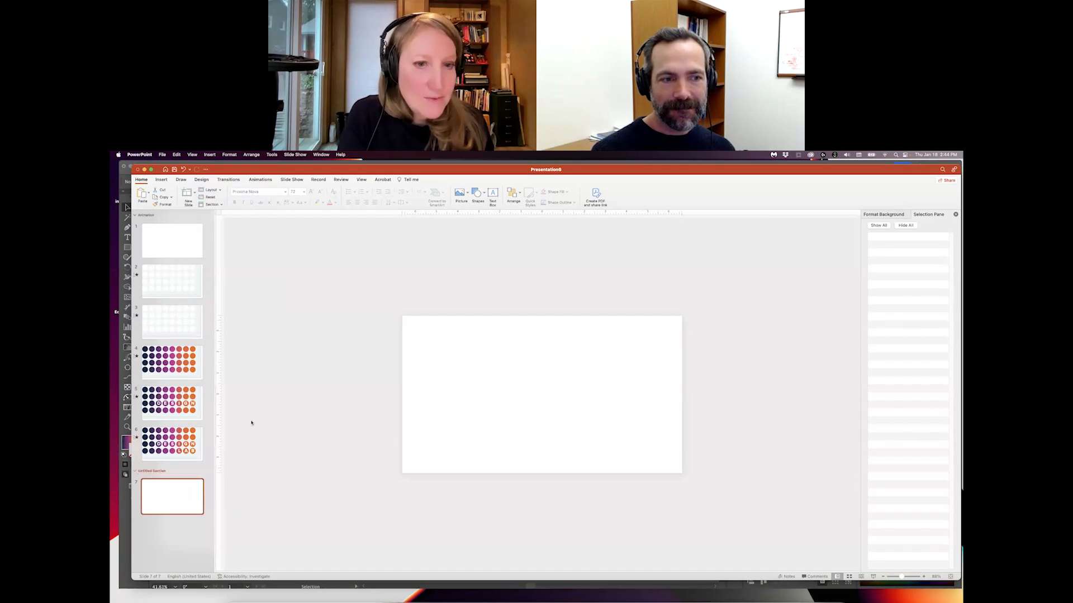
- Apply the layout with title and subtitle placeholders to slide 7 and enter "Presentation" as its title
{"action": "left_click", "coordinate": [215, 190]}
{"action": "left_click", "coordinate": [213, 213]}
{"action": "left_click", "coordinate": [525, 381]}
{"action": "type", "text": "Presentation"}
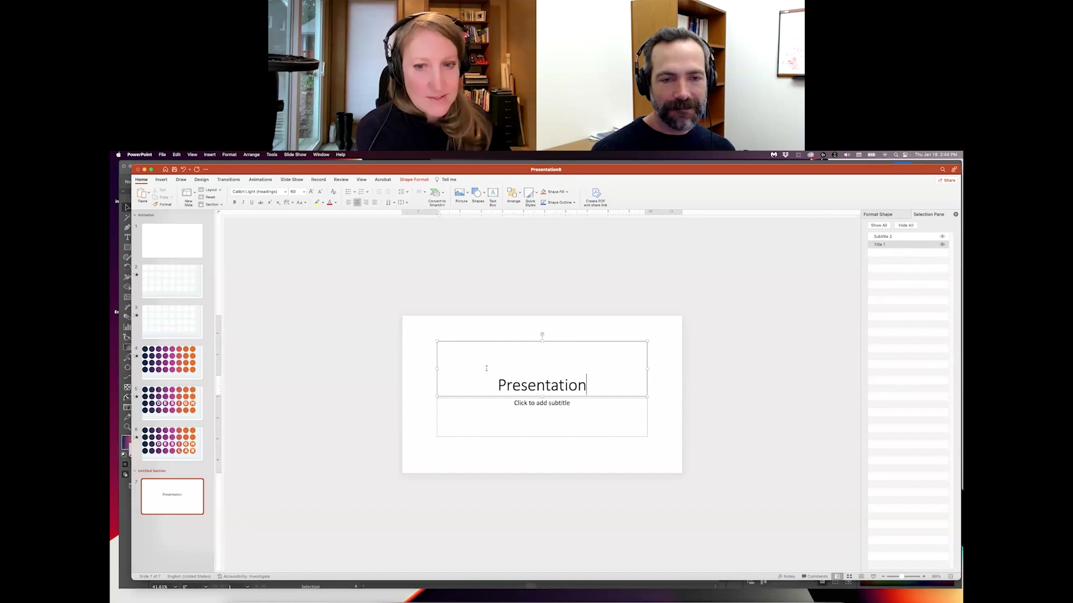
{"action": "left_click", "coordinate": [200, 487]}
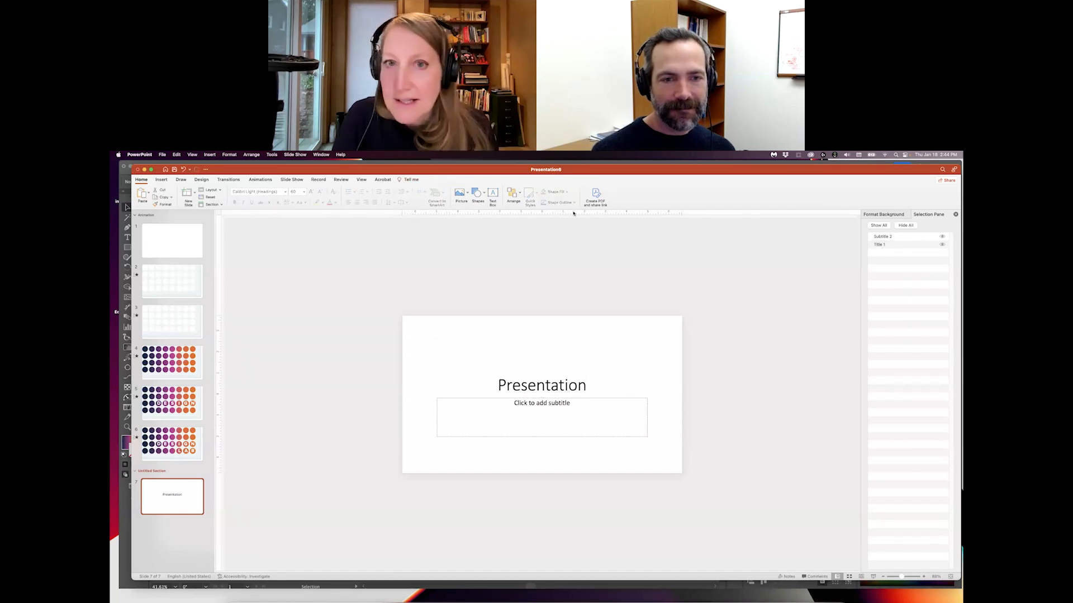
- Check slide 7's transition advance settings, and play the slide show from slide 1 at the start of the Animation section
{"action": "left_click", "coordinate": [235, 181]}
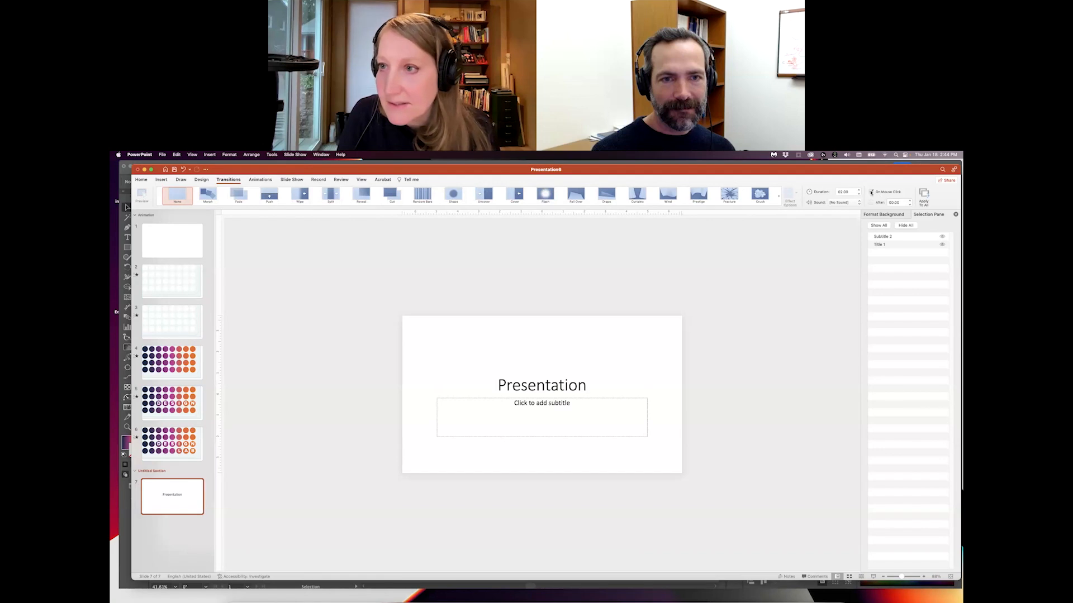
{"action": "left_click", "coordinate": [173, 236]}
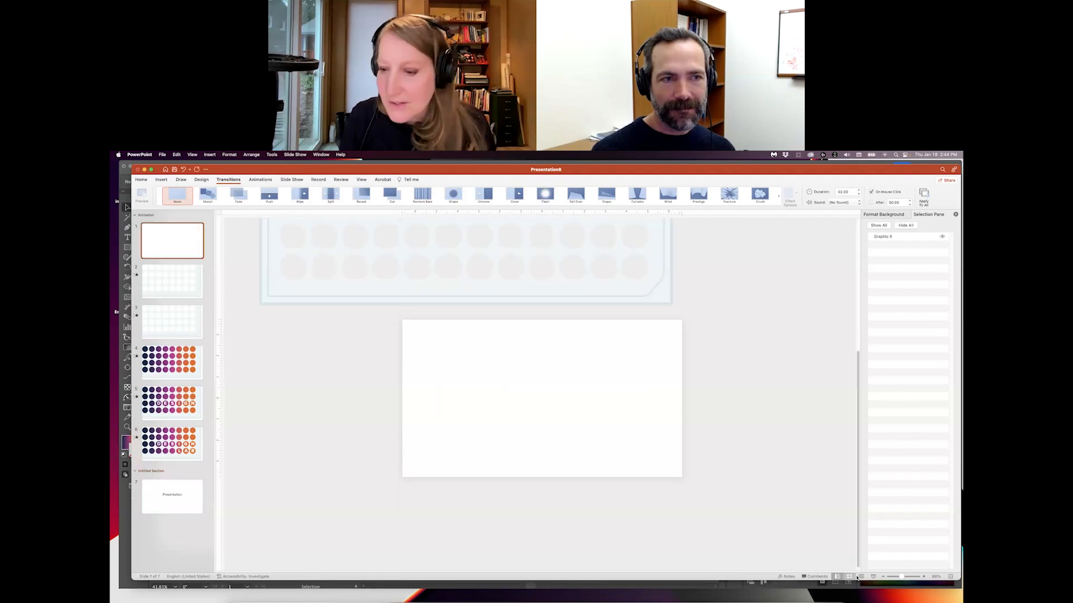
{"action": "left_click", "coordinate": [134, 215]}
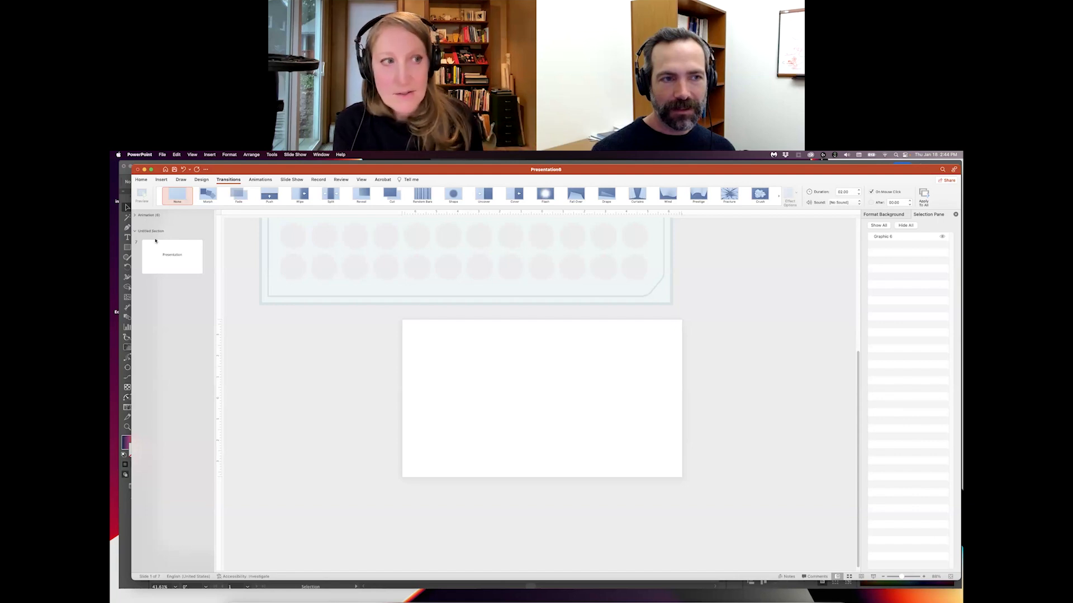
{"action": "left_click", "coordinate": [134, 215]}
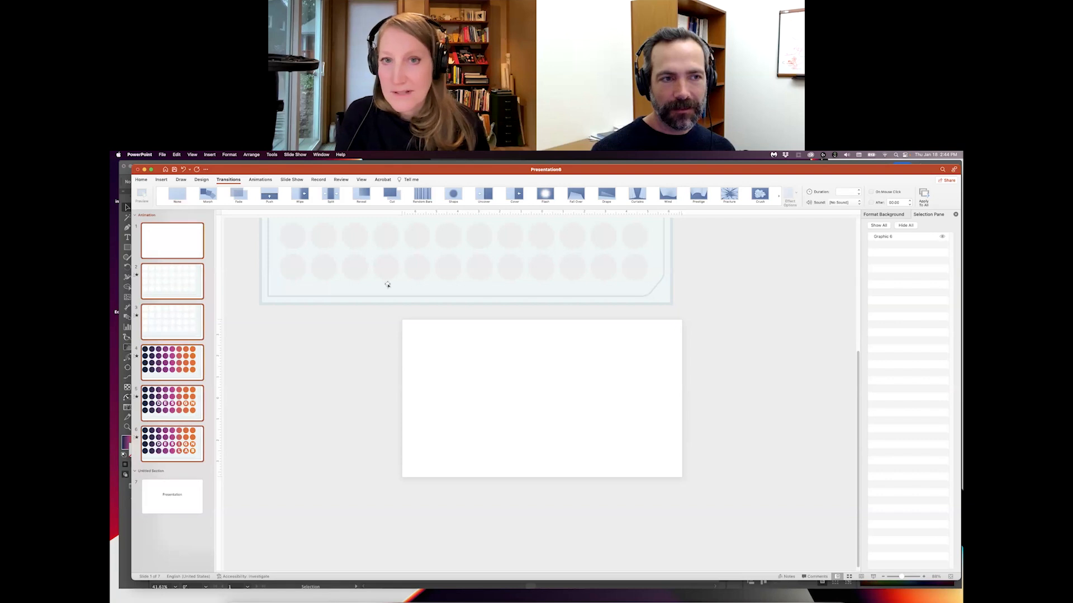
{"action": "left_click", "coordinate": [201, 238]}
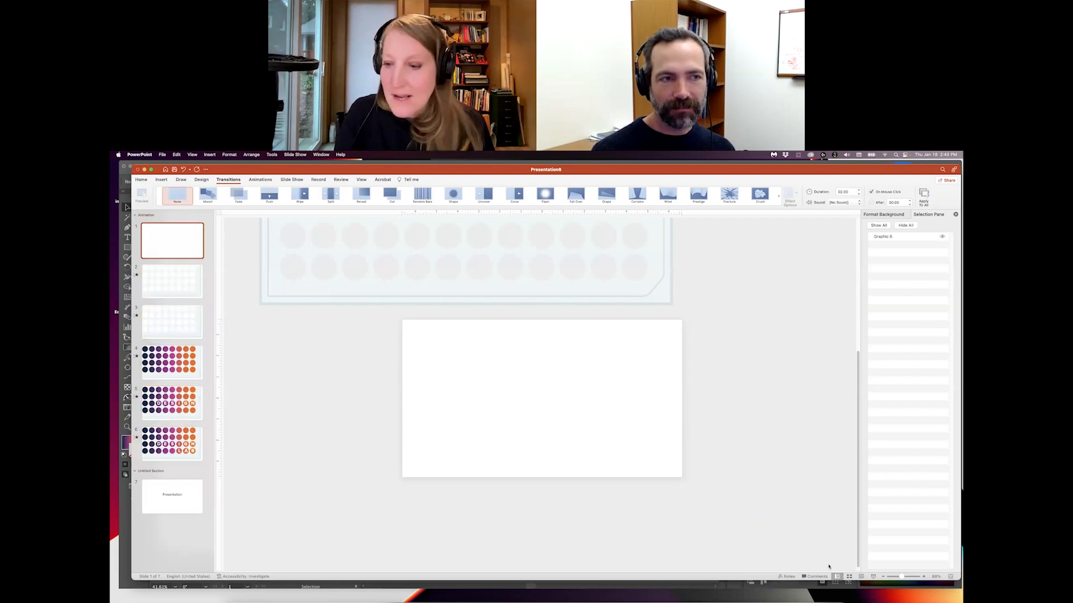
{"action": "left_click", "coordinate": [874, 577]}
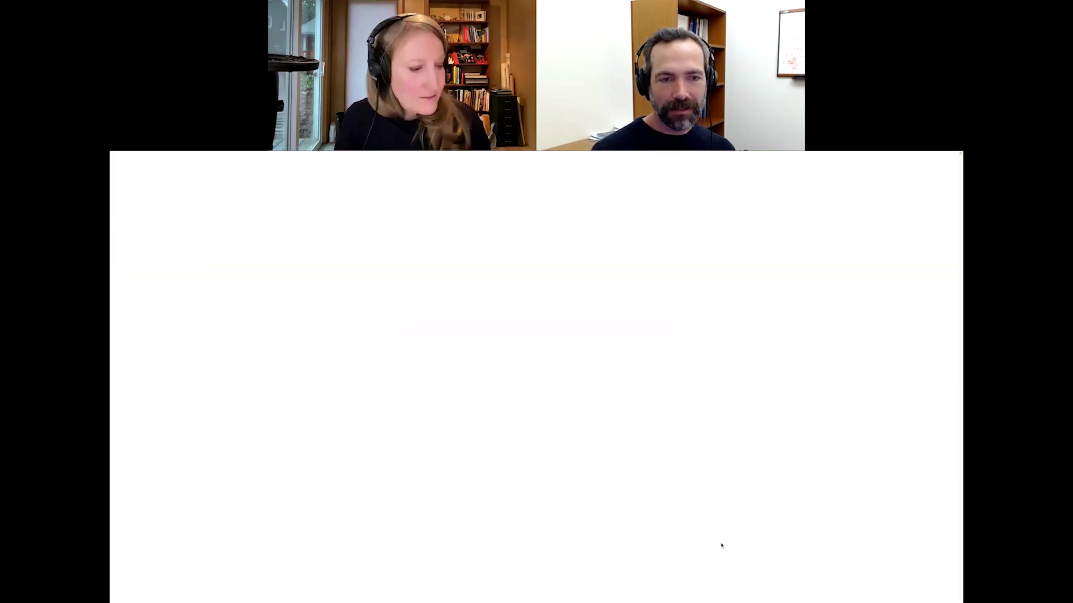